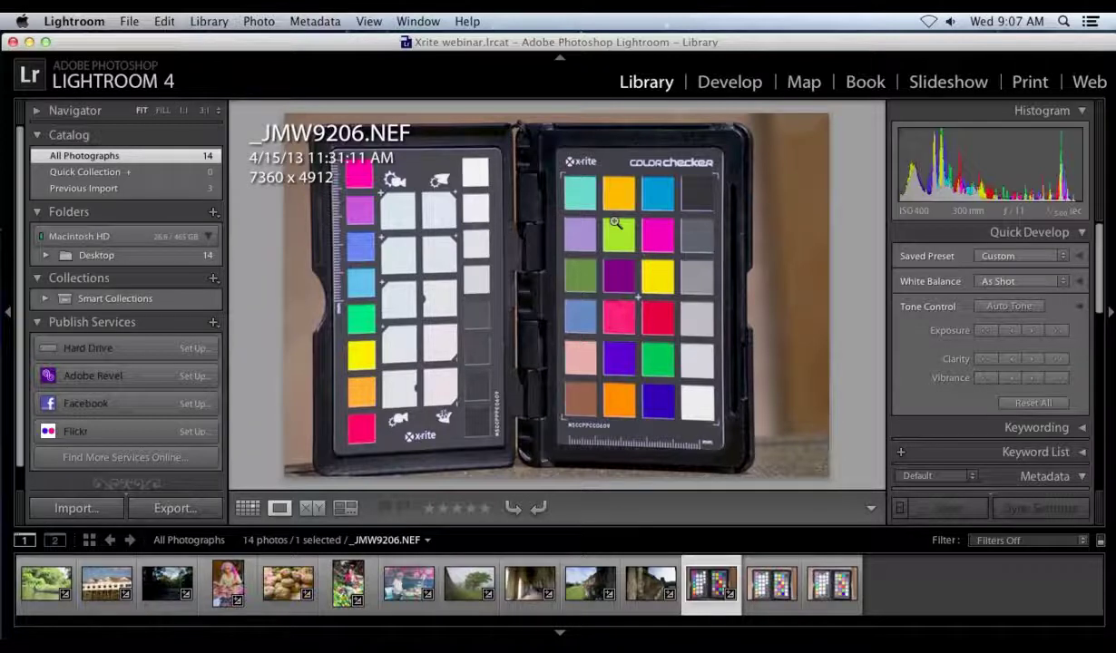
Open the export settings for the selected ColorChecker photo, keeping Hard Drive as the destination
click(172, 509)
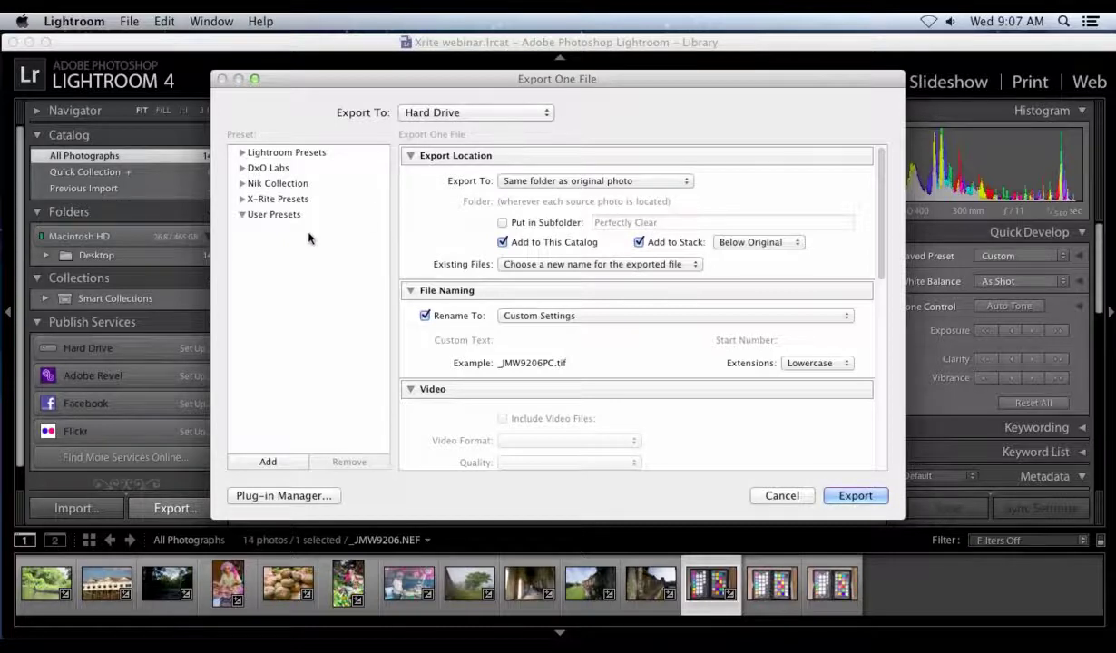
click(545, 113)
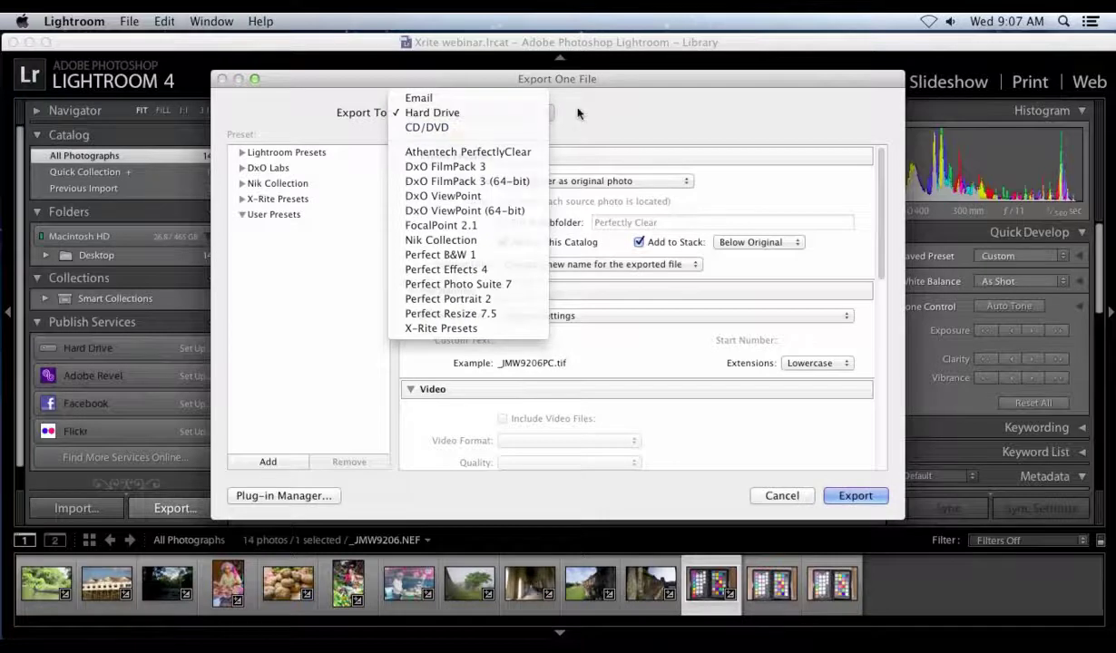
click(578, 113)
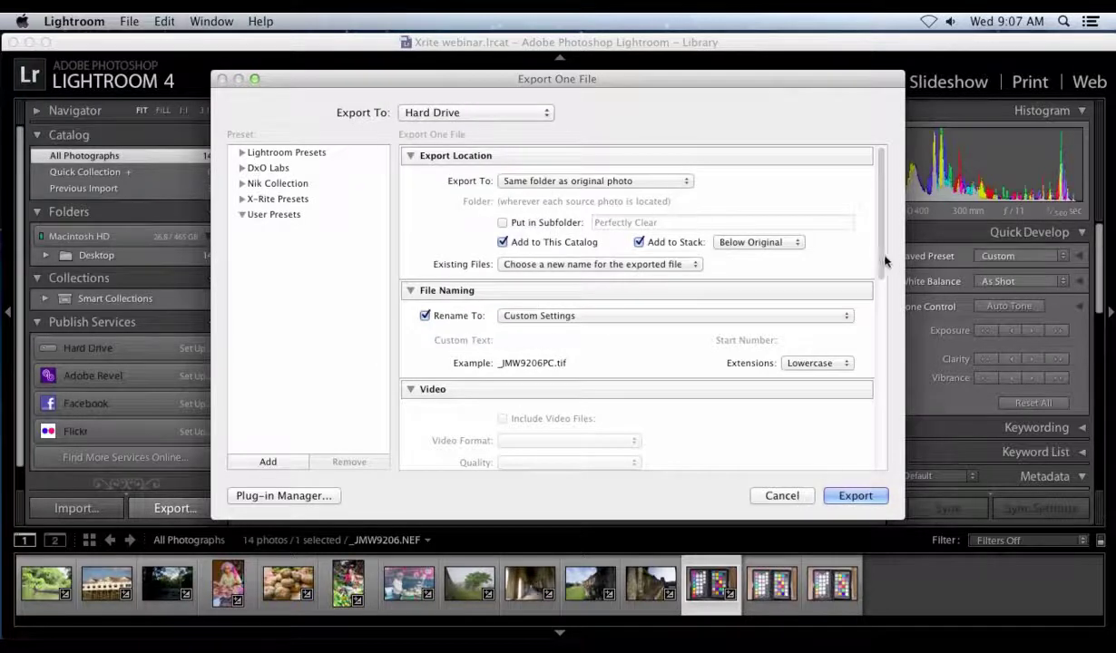
Set the export image format to DNG and export the ColorChecker photo to the original photo's folder
scroll(881, 265, down, 2)
scroll(878, 258, down, 2)
scroll(850, 247, up, 3)
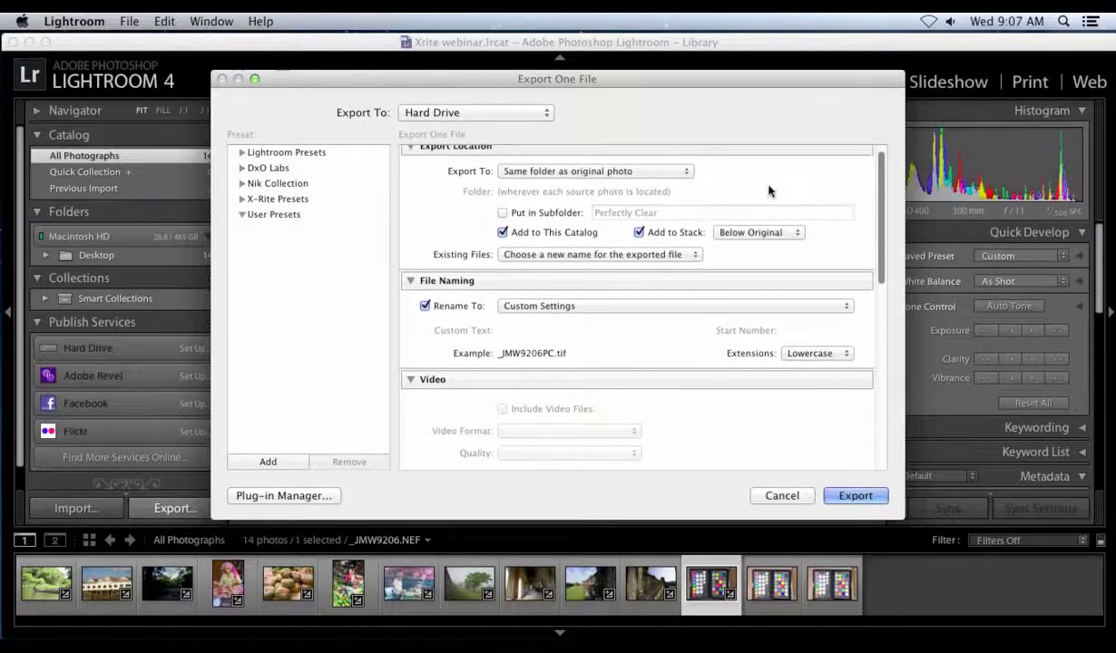
scroll(884, 263, down, 2)
scroll(887, 265, down, 4)
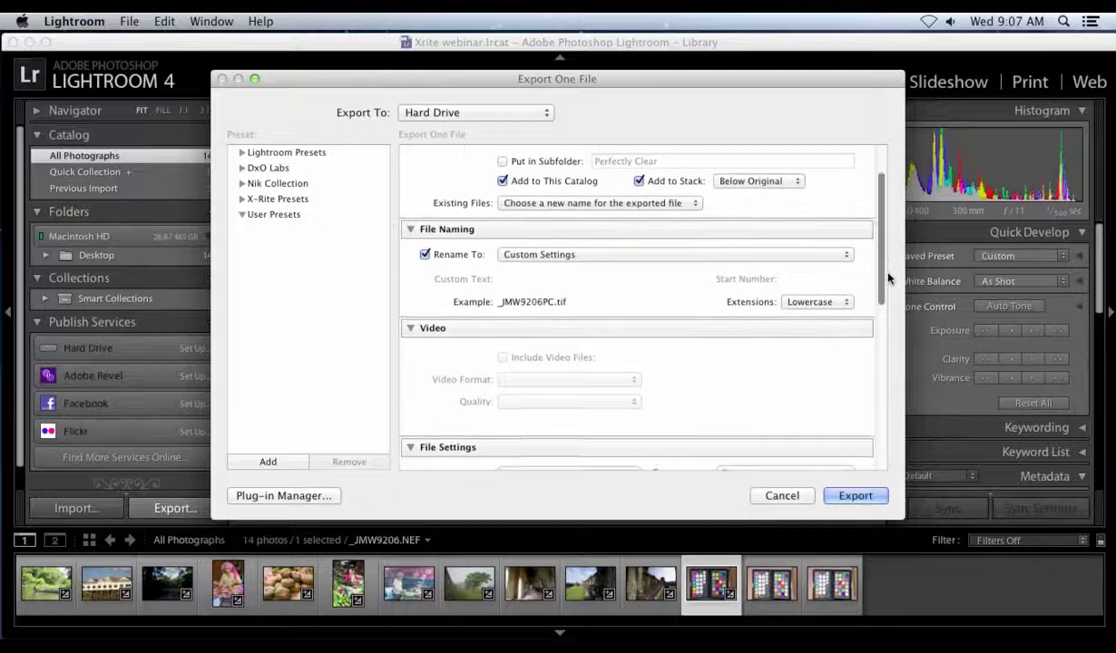
scroll(885, 272, down, 10)
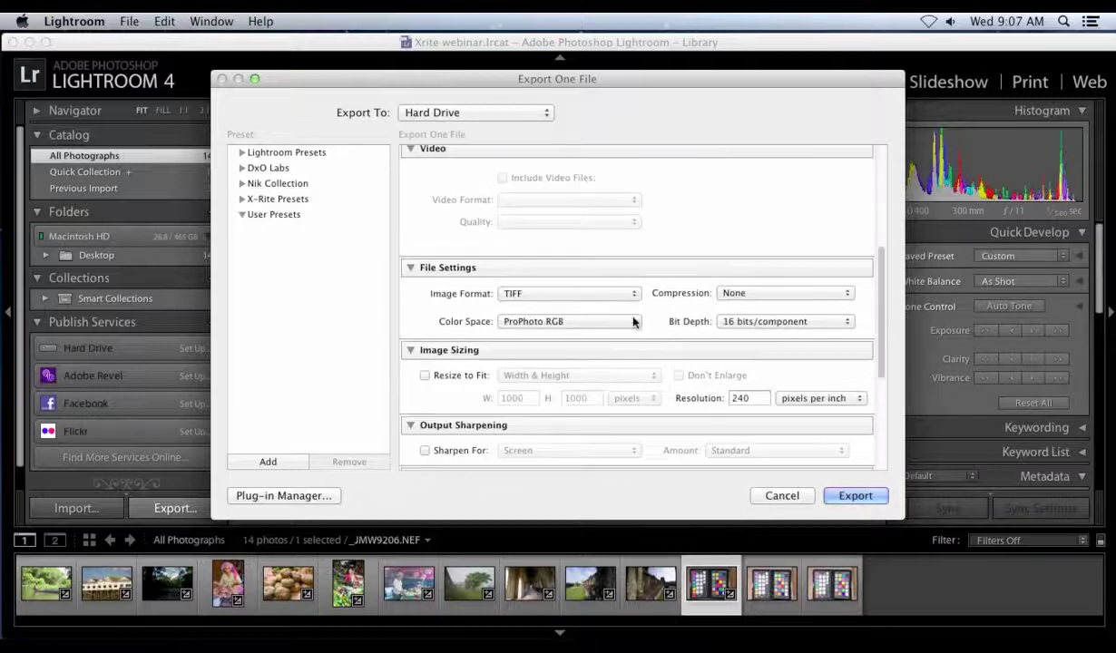
click(615, 293)
click(626, 309)
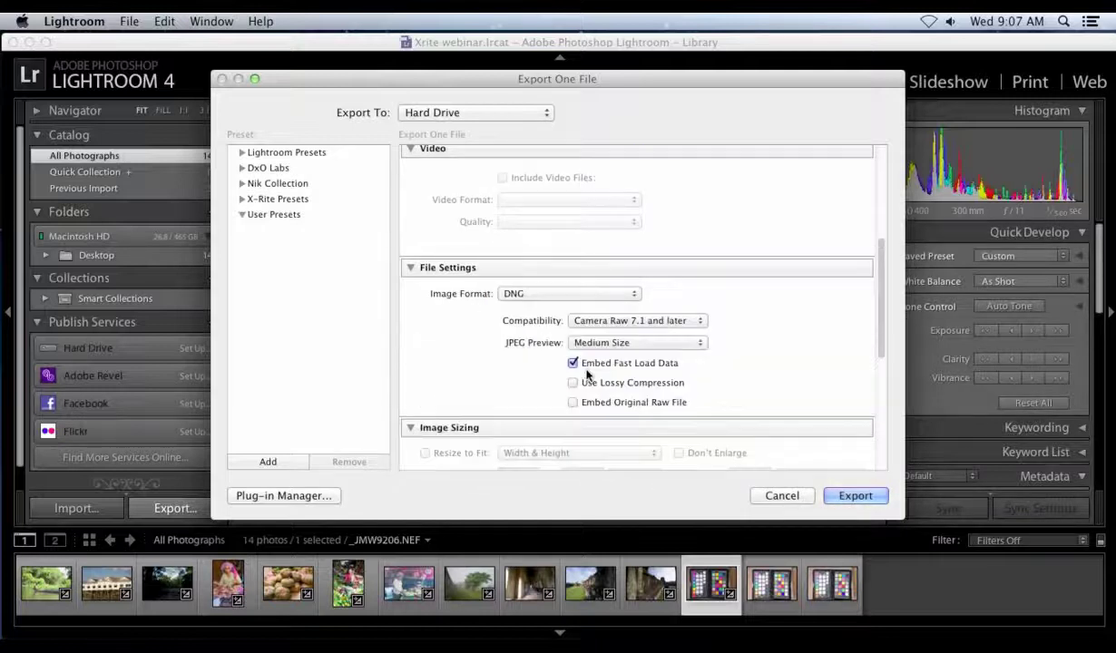
drag(878, 328, 885, 365)
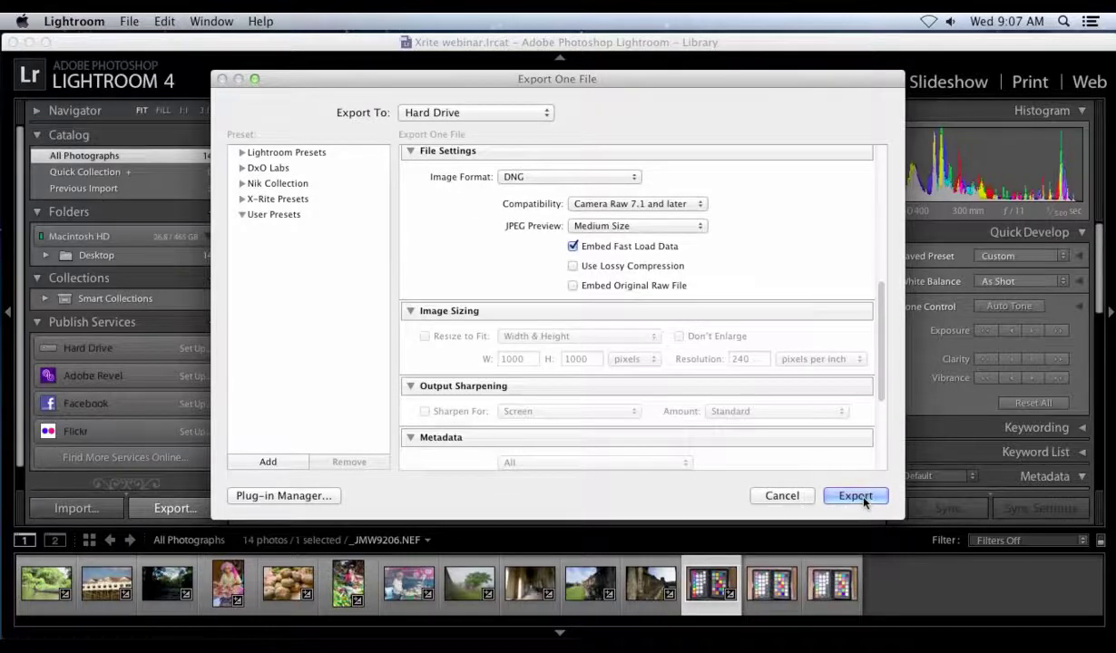
click(857, 496)
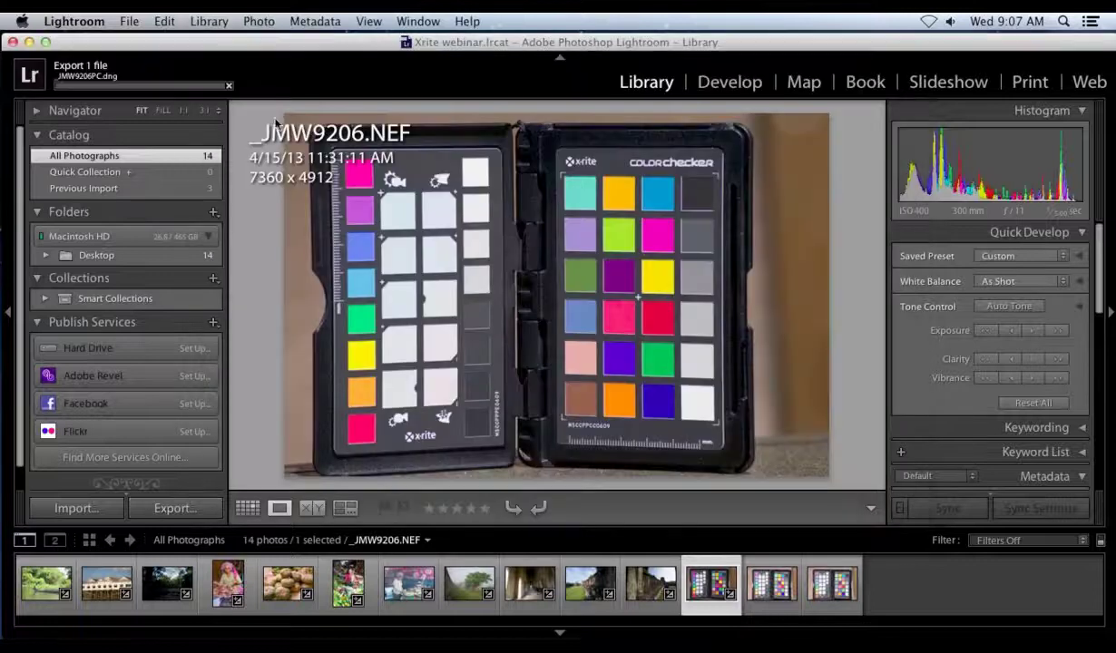
Clear Lightroom from the screen and switch to Adobe Bridge, moving its window fully into view
key(shift+Tab)
click(31, 41)
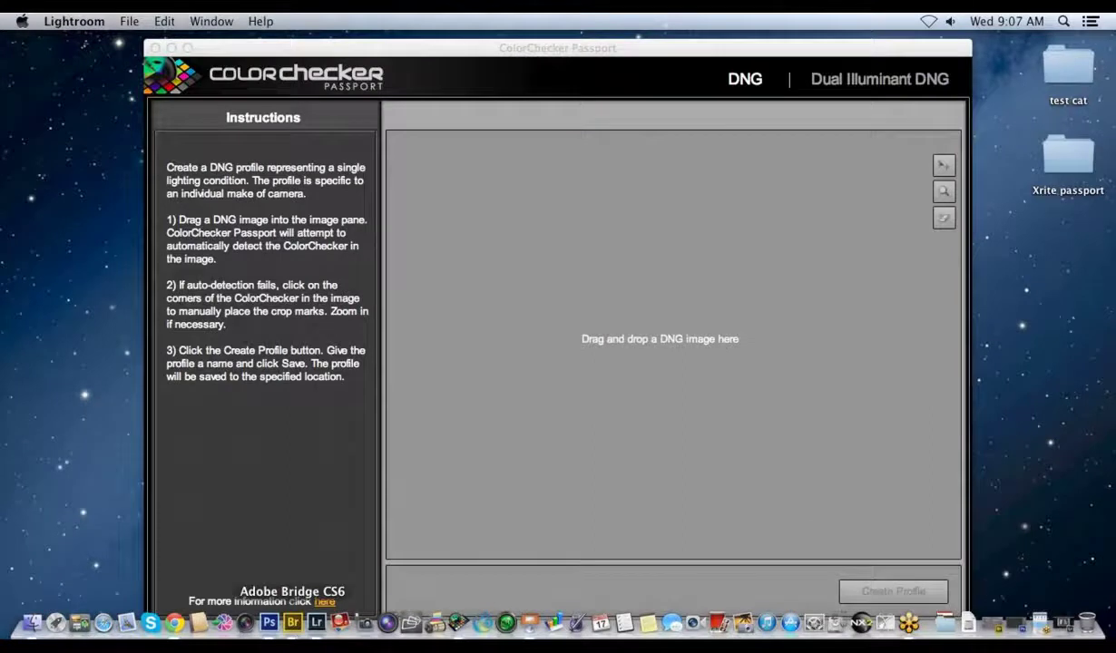
click(294, 624)
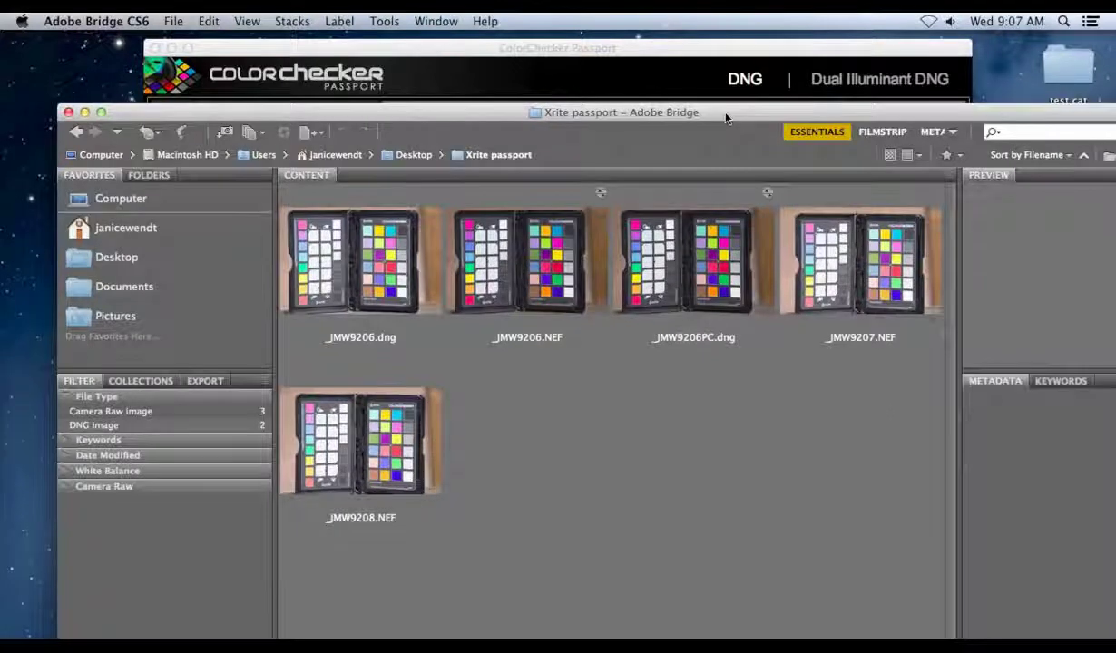
drag(725, 118, 667, 45)
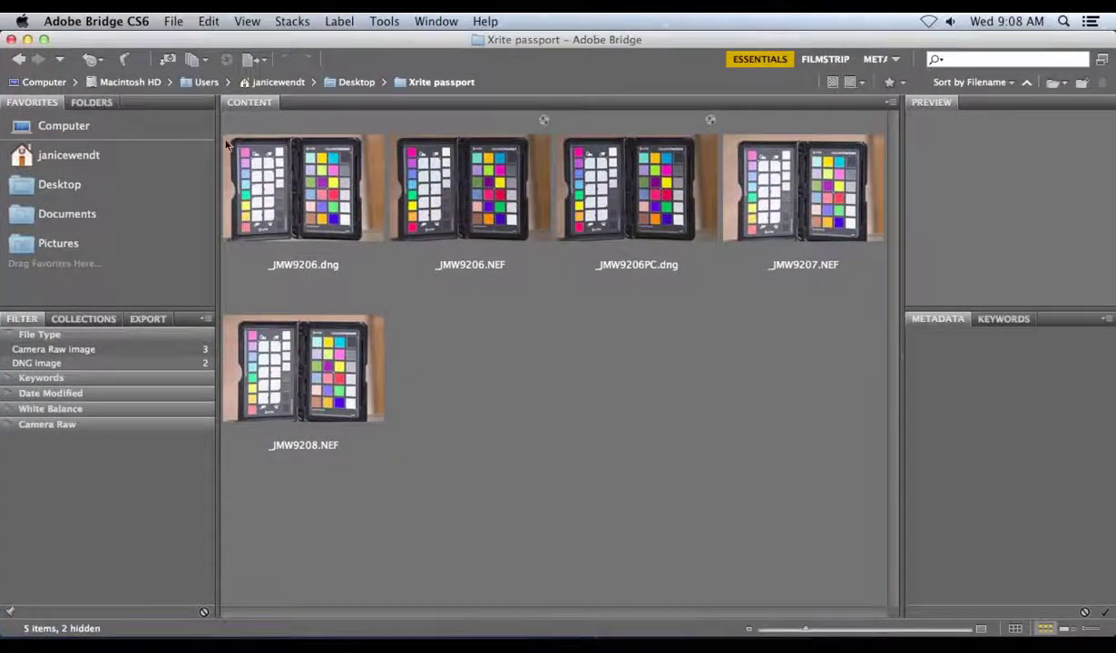
click(171, 22)
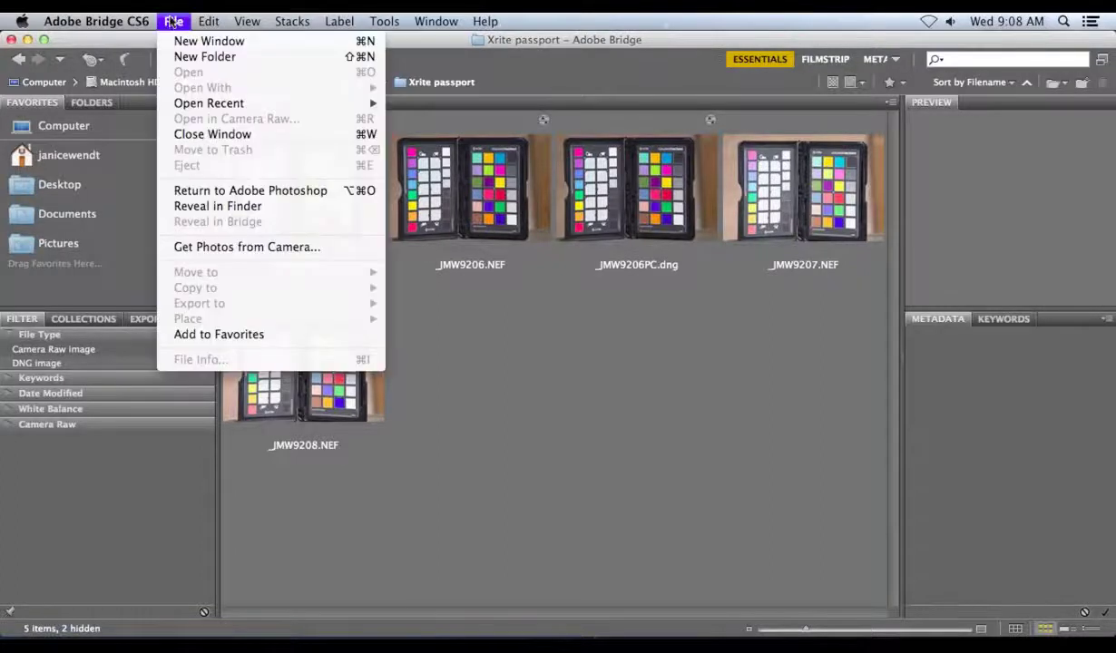
mouse_move(209, 20)
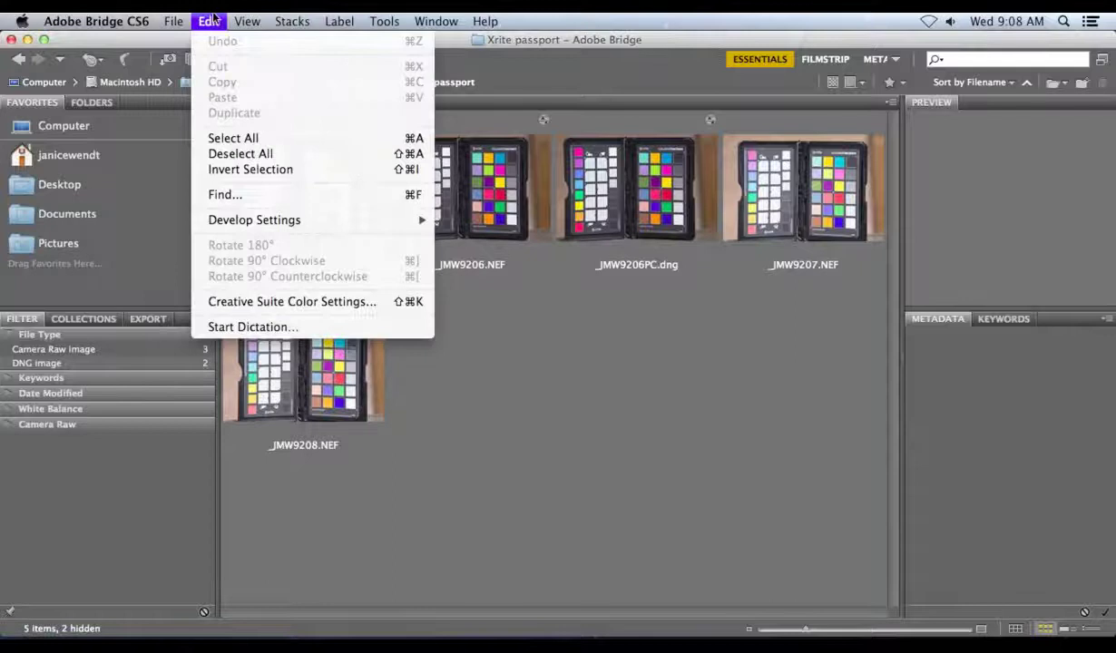
click(216, 20)
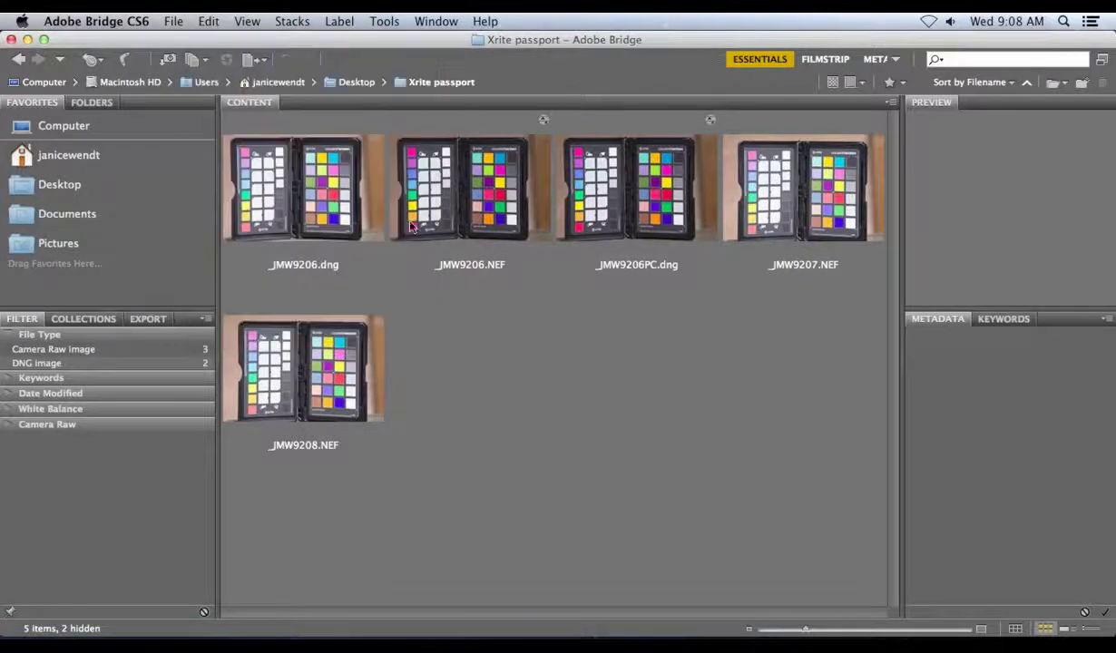
click(435, 21)
click(369, 45)
Load _JMW9206.dng from the Xrite passport folder into ColorChecker Passport's image pane and bring that window to the front
drag(369, 46, 366, 380)
drag(281, 515, 582, 263)
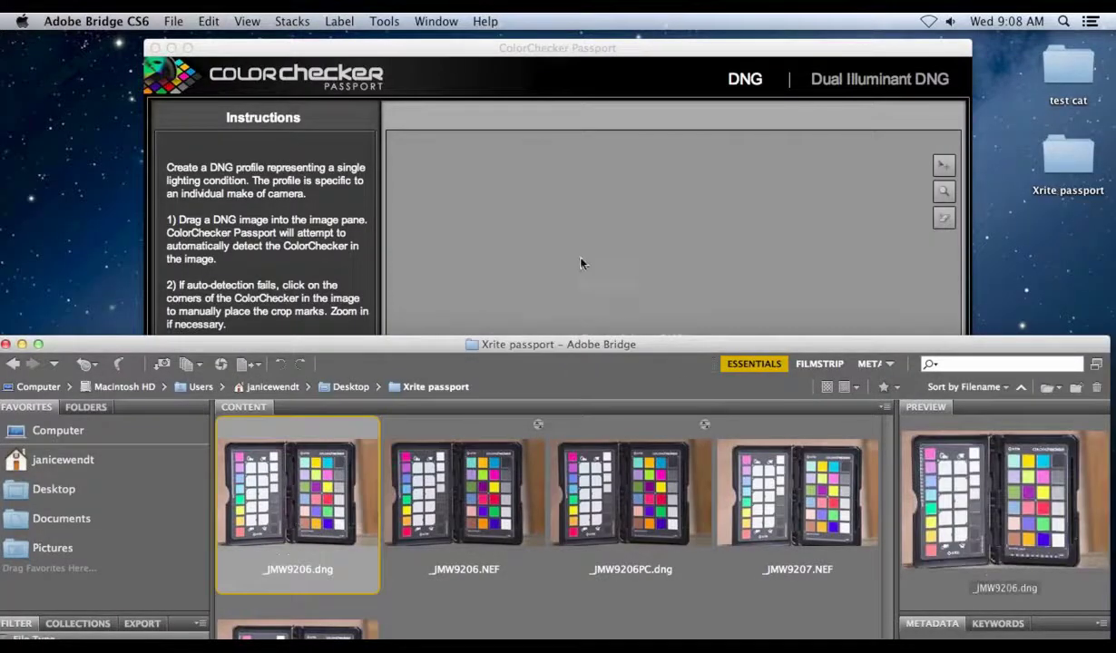
click(483, 52)
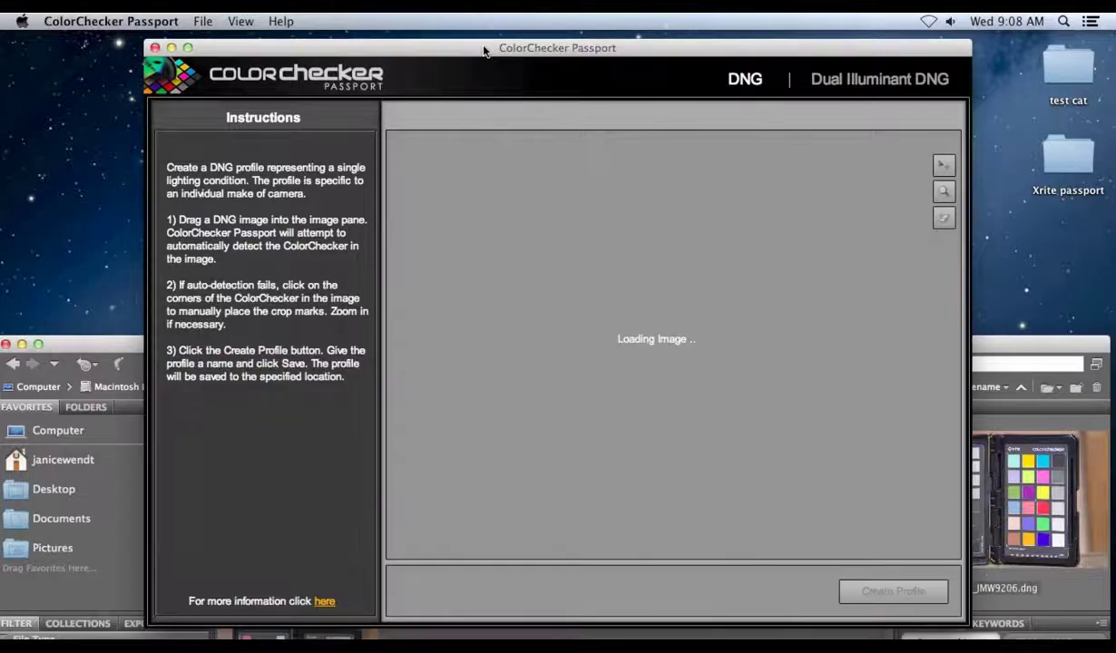
drag(483, 52, 483, 49)
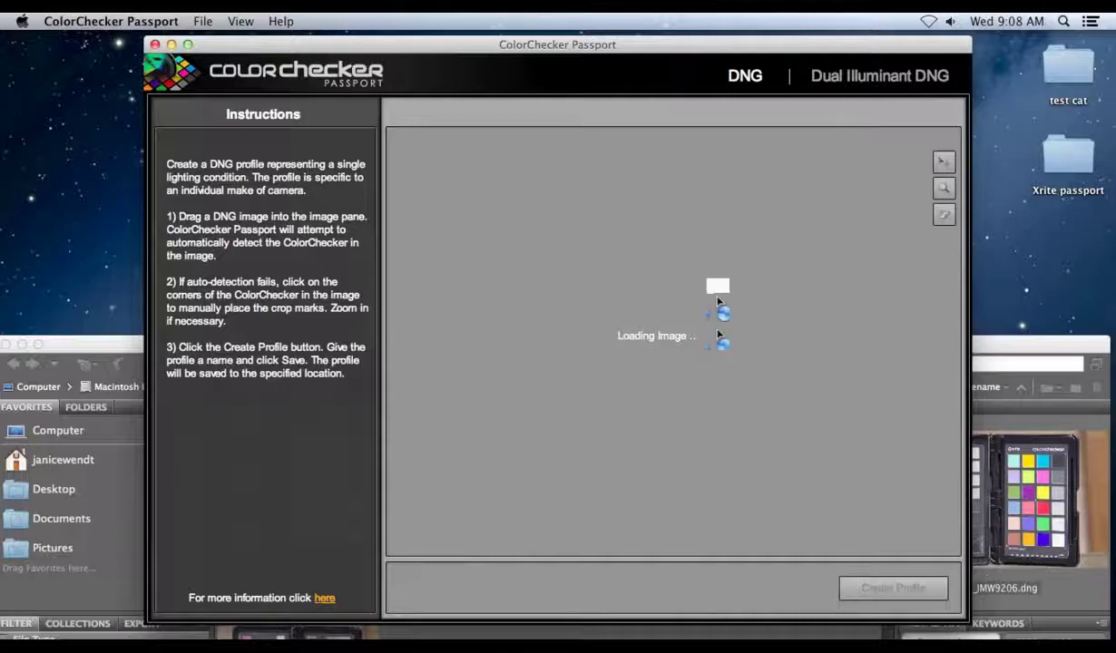
drag(646, 63, 640, 57)
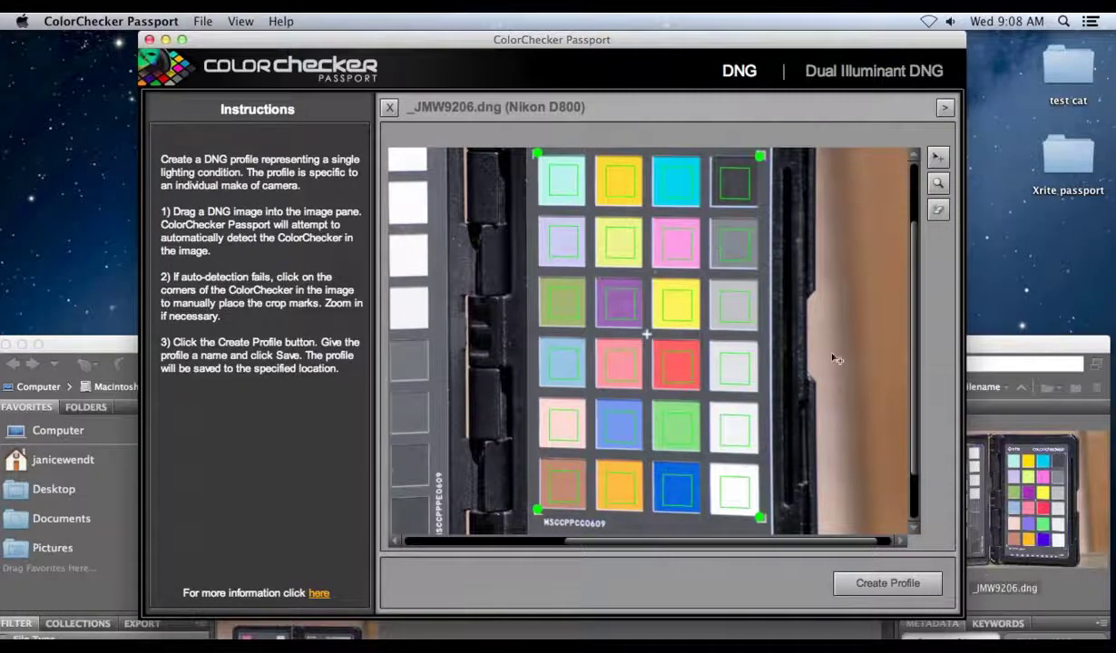
Try creating a camera profile from the loaded chart image and quit ColorChecker Passport without saving it
click(886, 565)
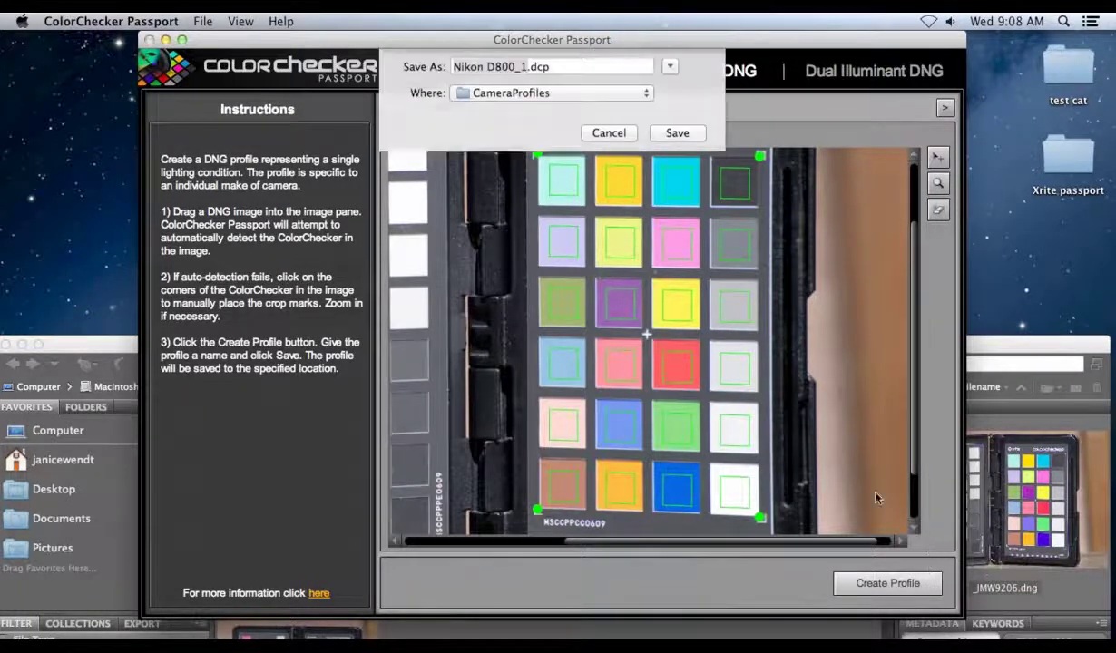
click(611, 145)
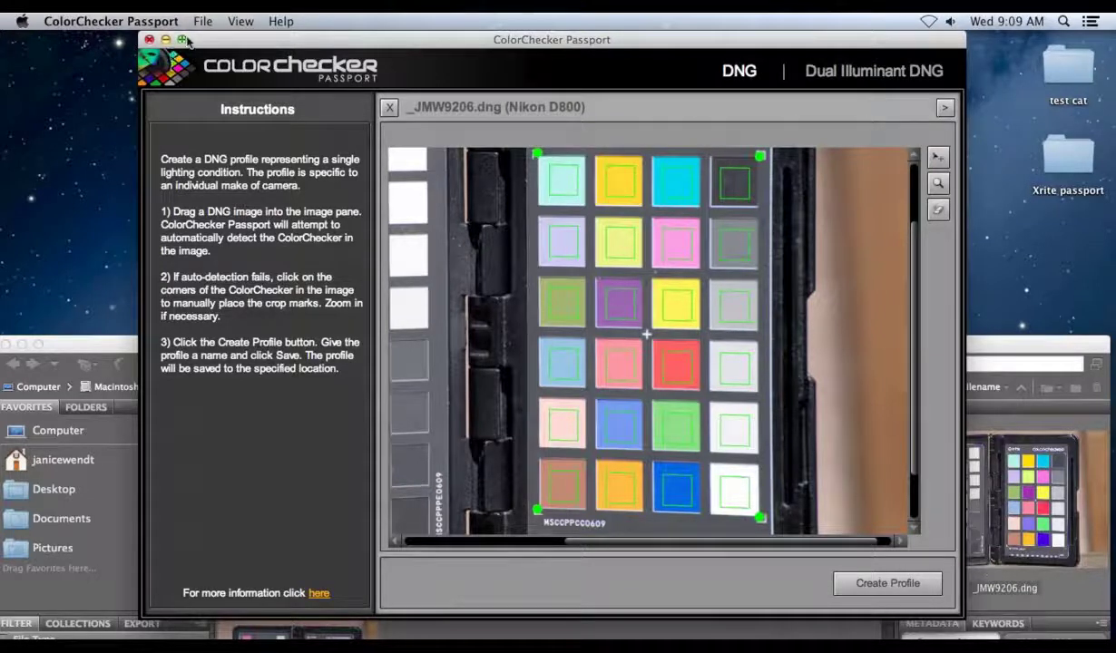
key(super+q)
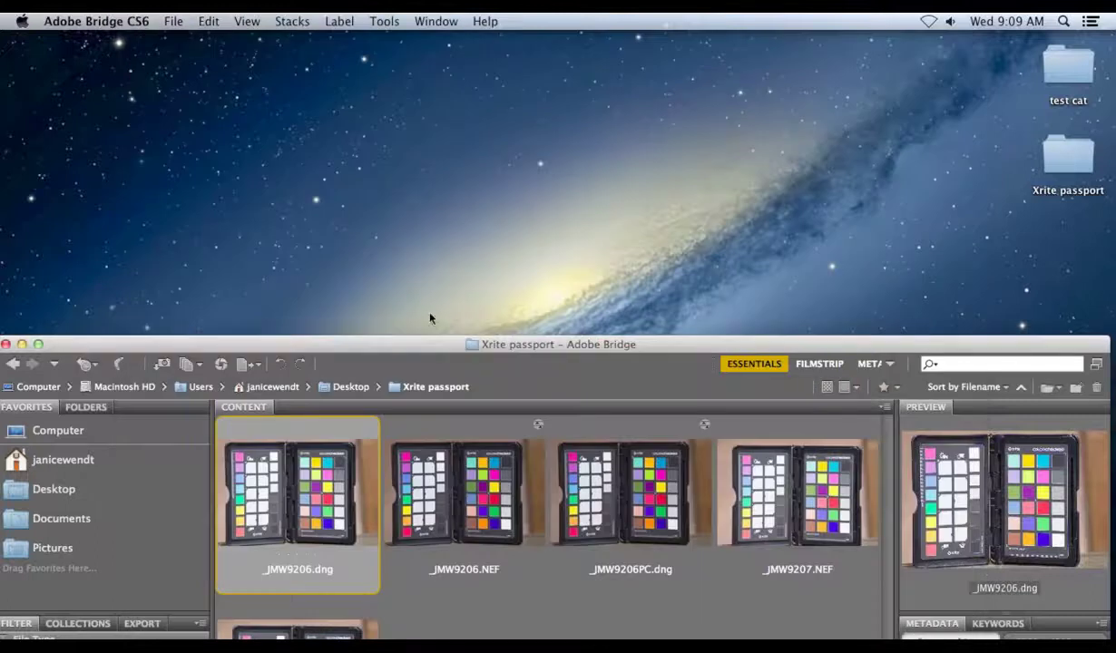
Move the Bridge window back up and browse from the Desktop through test cat to the Test cat images folder
drag(408, 346, 416, 46)
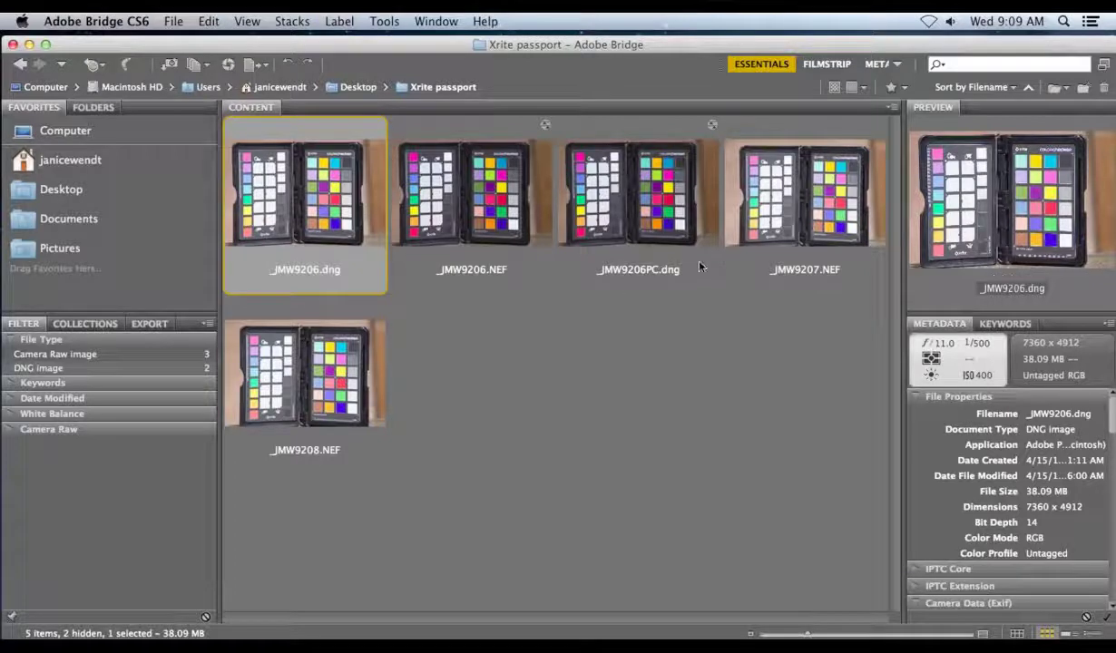
click(345, 87)
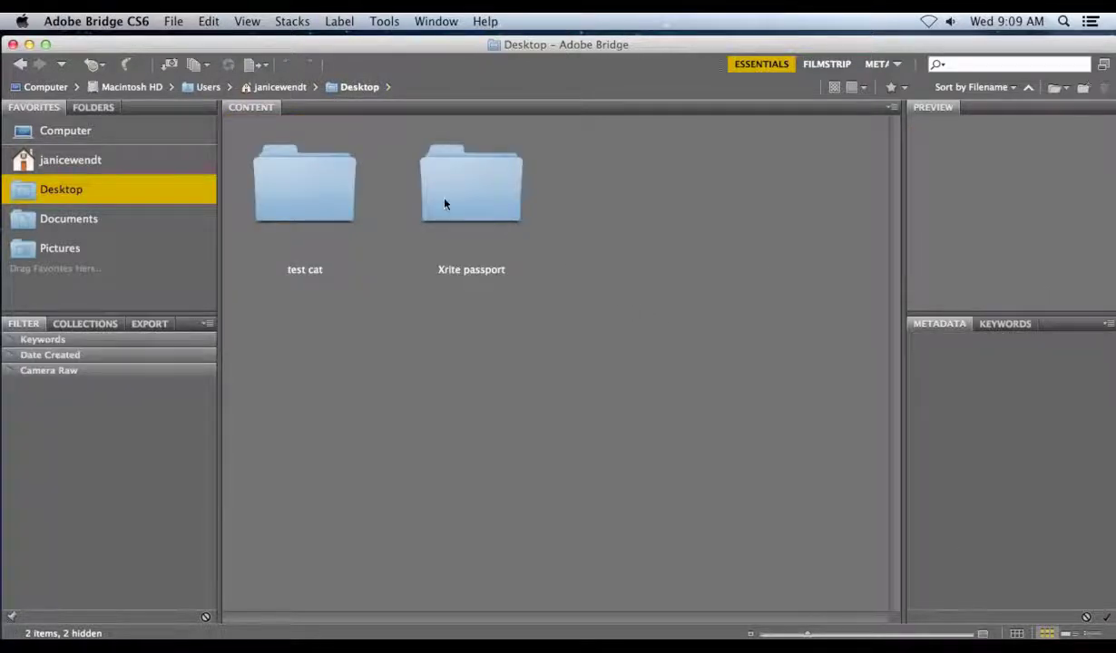
click(312, 200)
double_click(311, 194)
click(312, 192)
double_click(313, 193)
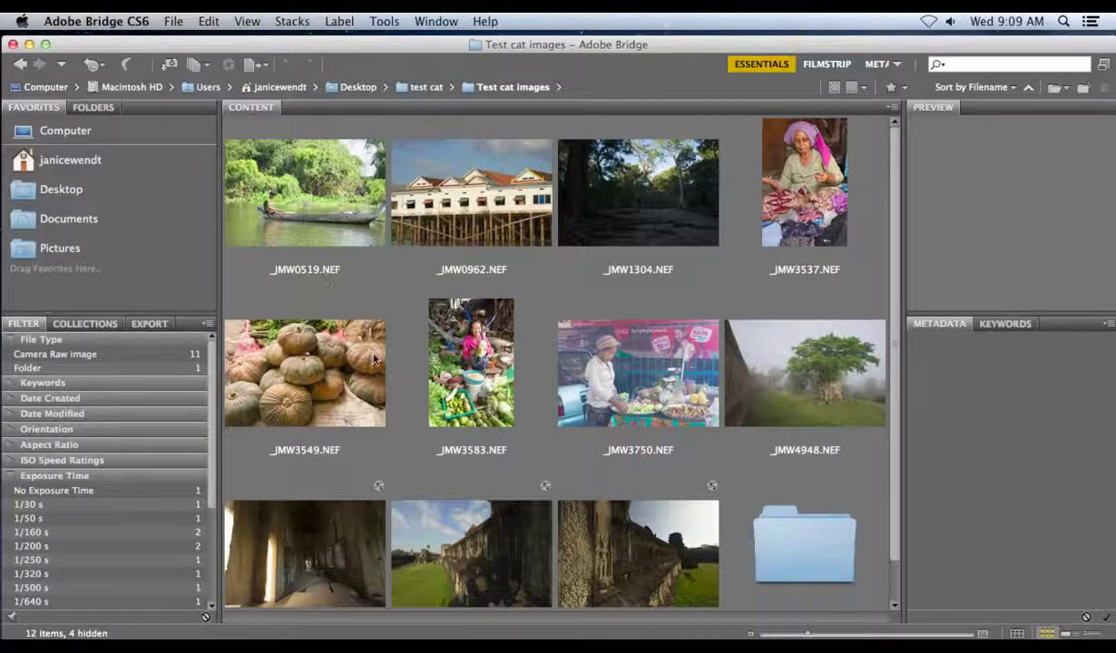
Open _JMW3537.NEF, the photo of the seated woman, in Camera Raw and reposition the Camera Raw window
click(805, 192)
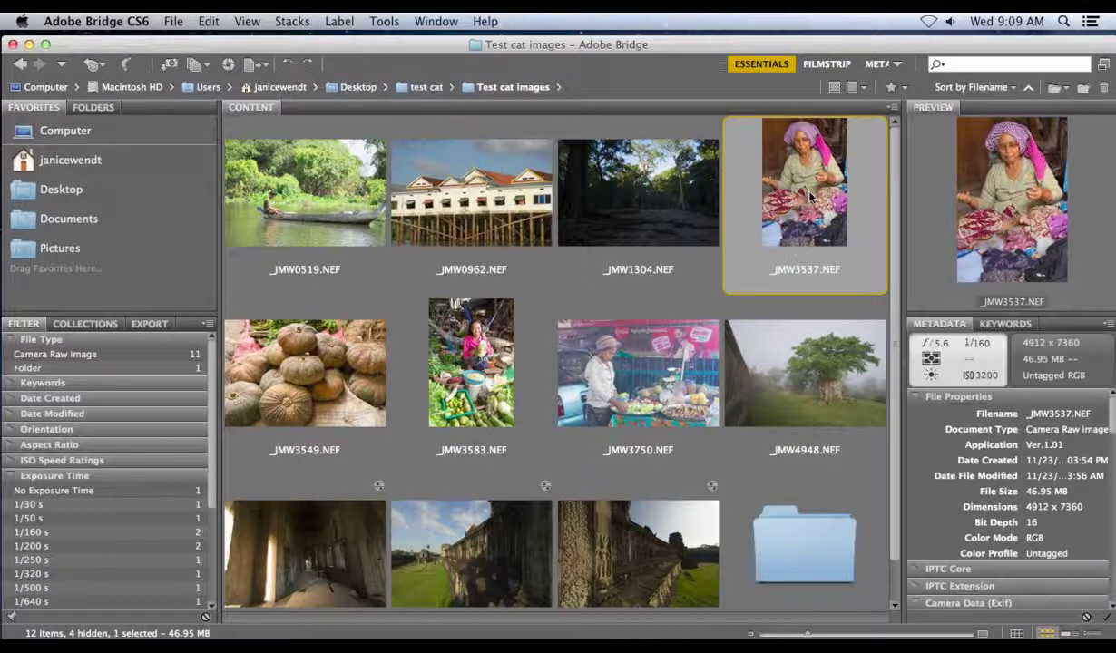
double_click(810, 194)
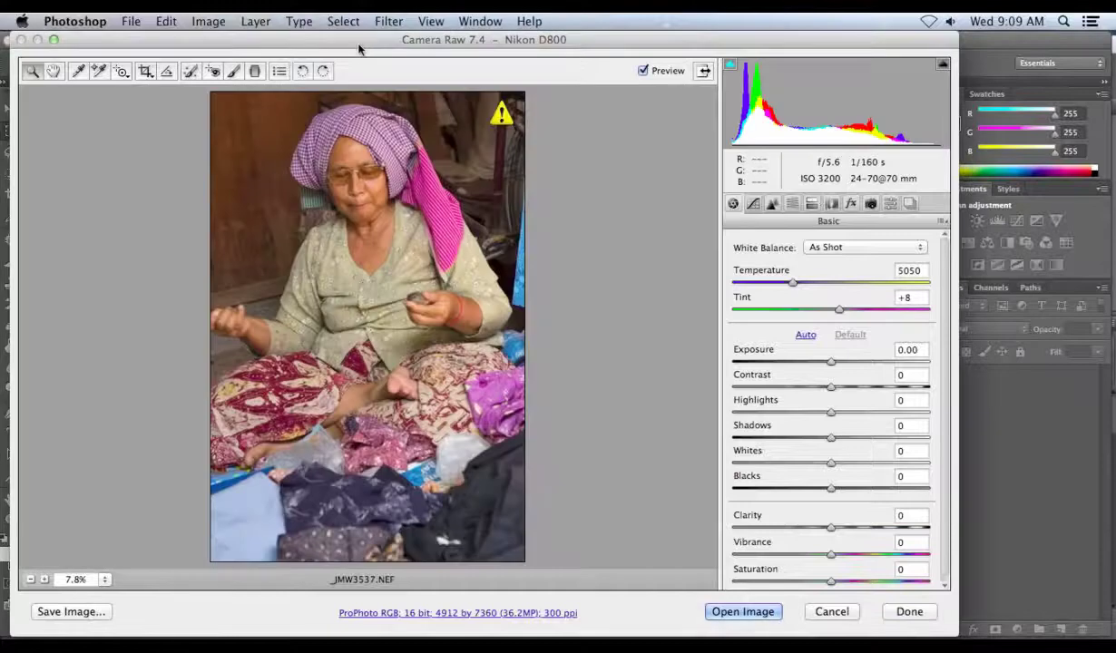
drag(364, 47, 393, 49)
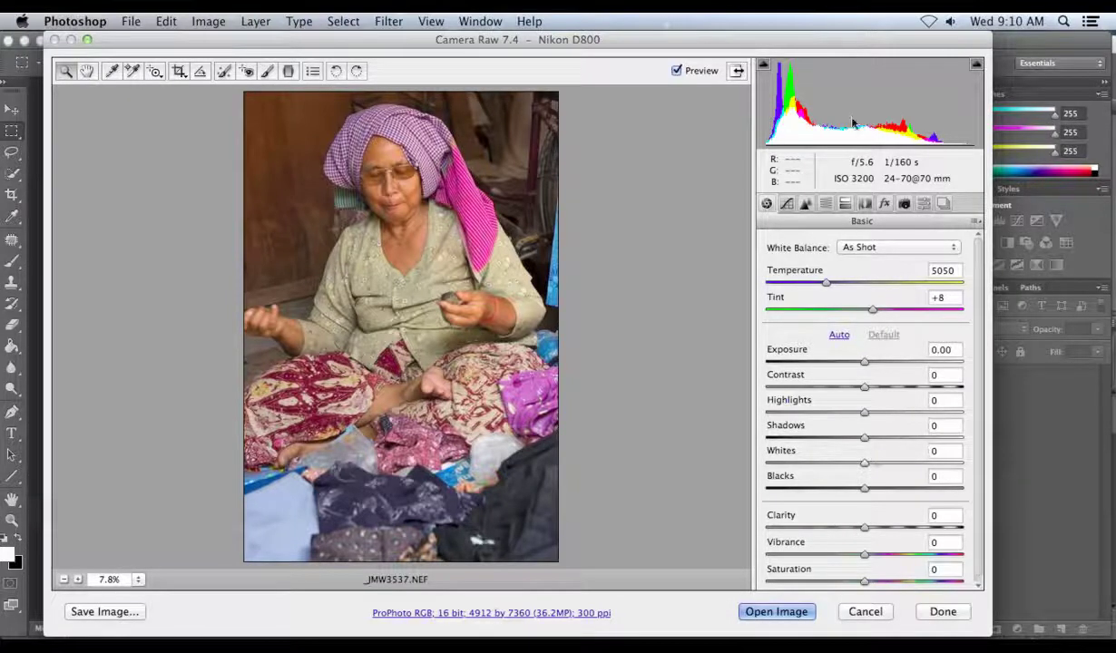
Apply the Auto tone adjustments to the photo and reset them to Default
click(839, 336)
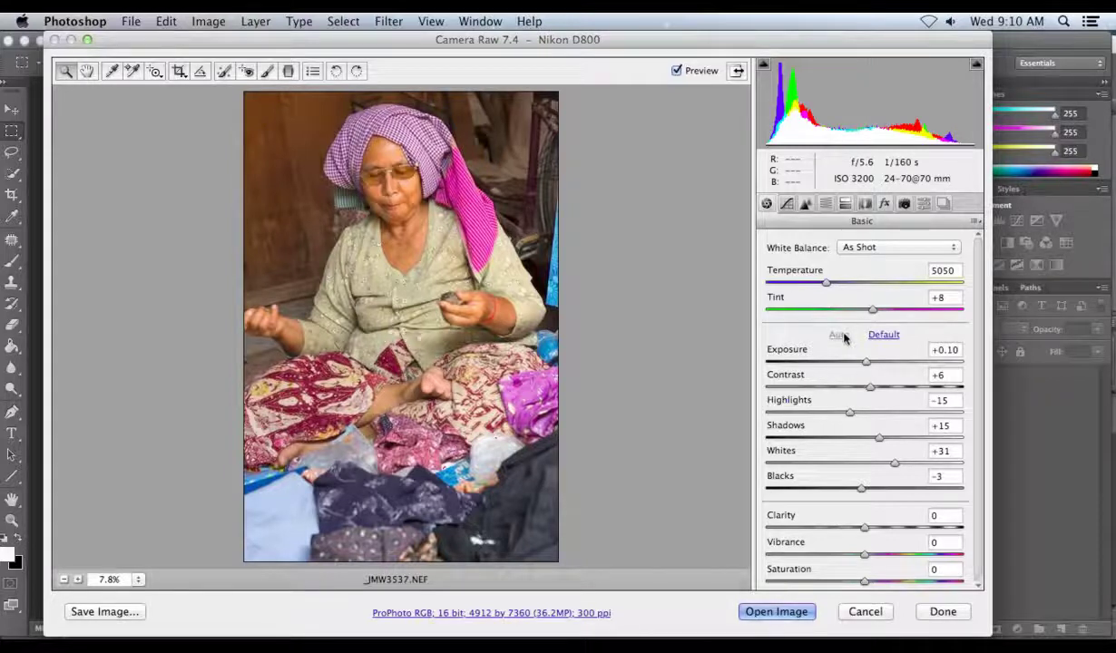
click(887, 336)
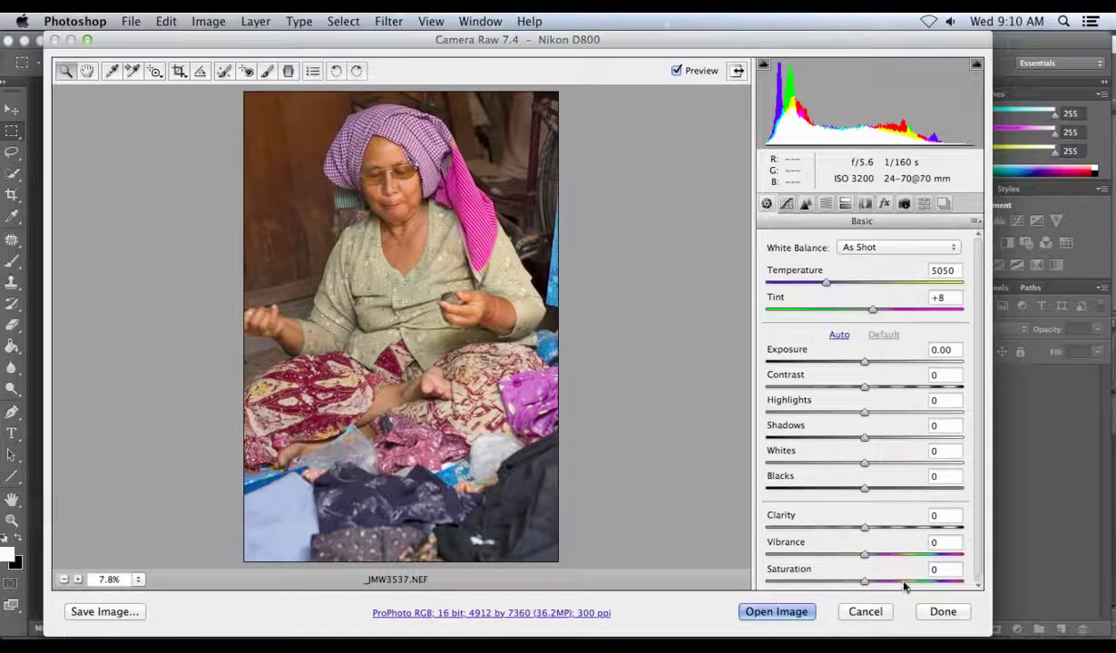
Set the photo's sharpening amount to 0 in the Detail settings
scroll(975, 281, down, 1)
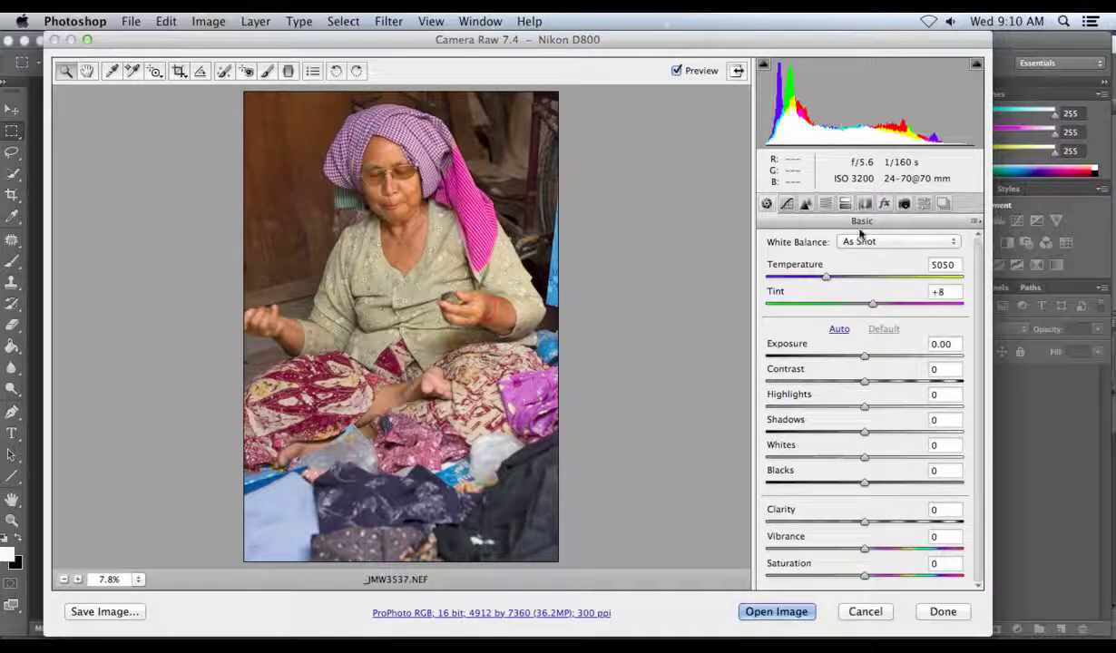
click(804, 203)
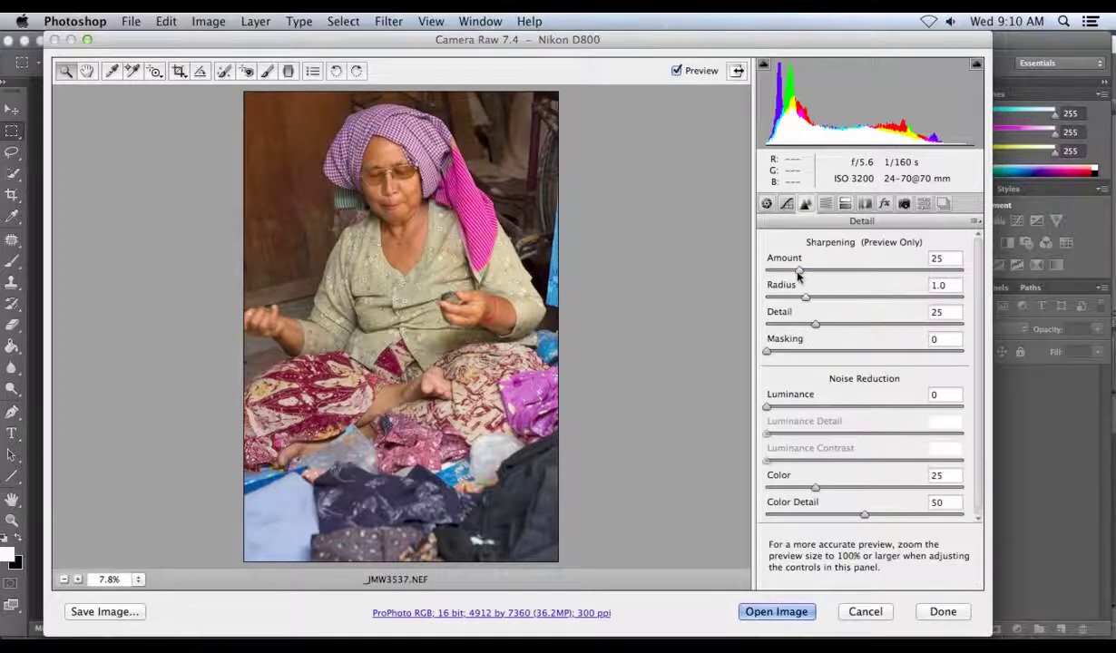
drag(798, 271, 766, 270)
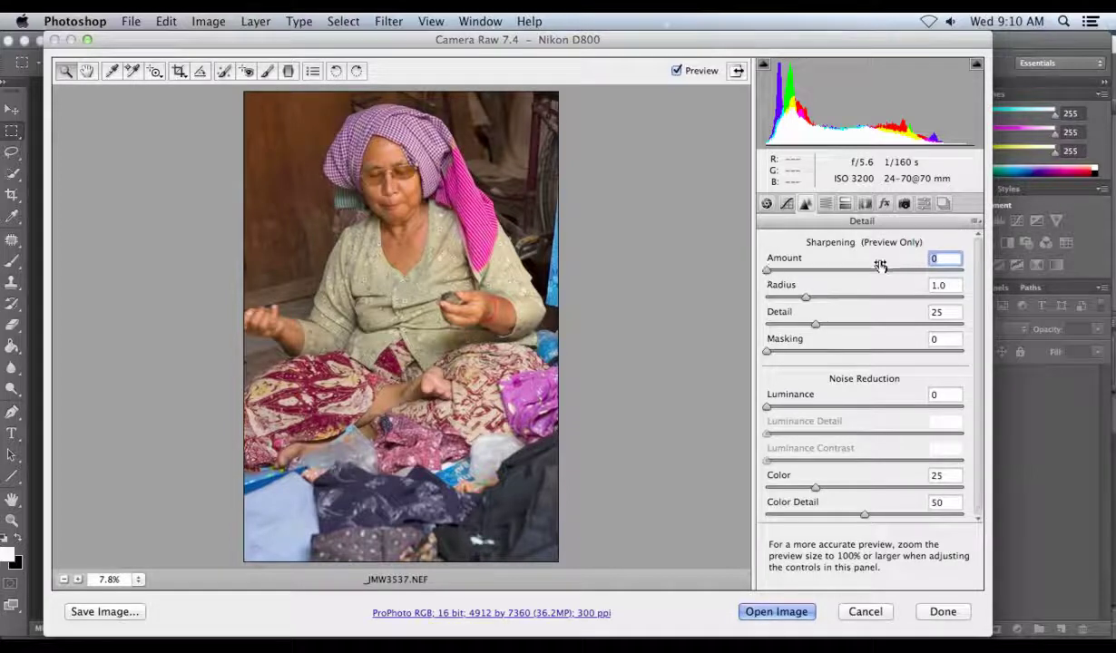
Set the photo's camera profile to Nikon D800 in the Camera Calibration settings
click(905, 206)
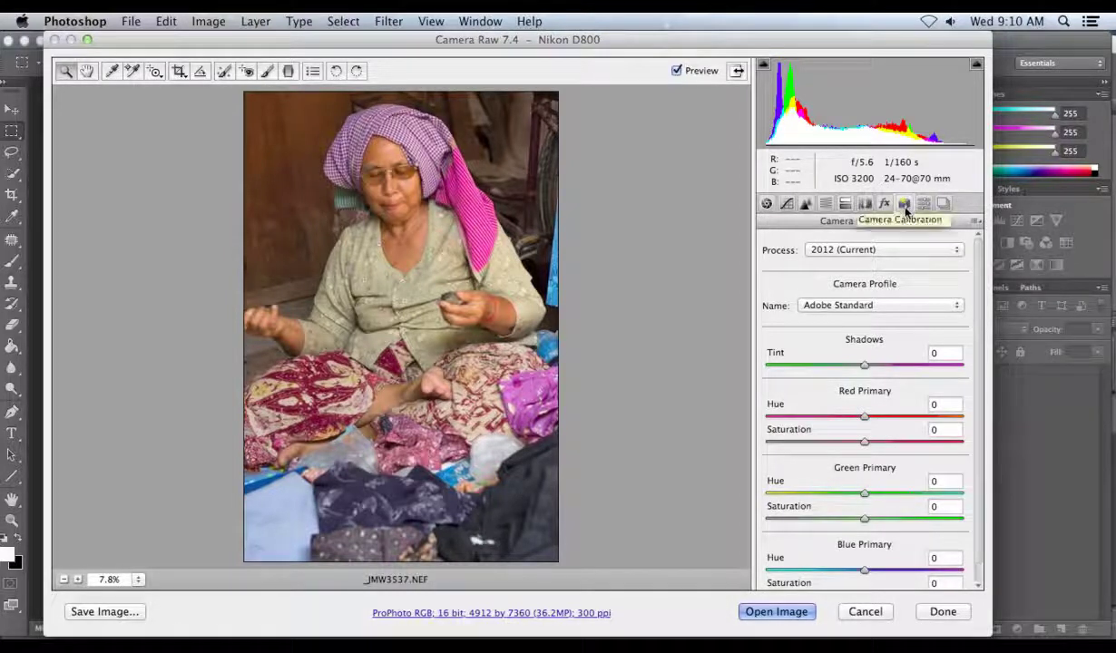
click(958, 311)
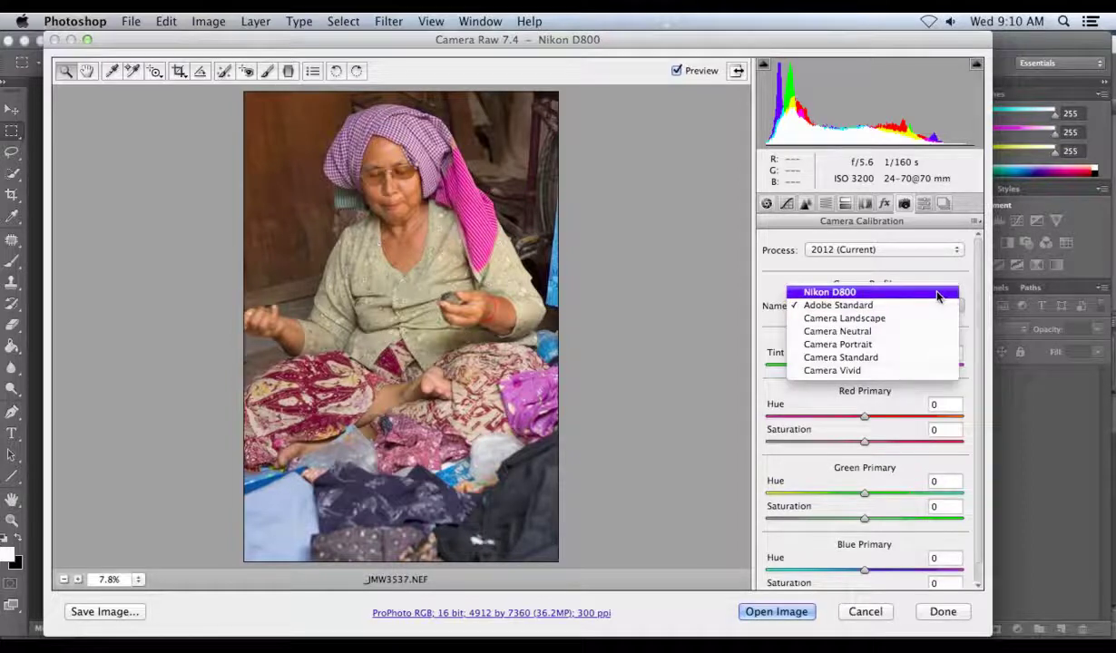
click(939, 293)
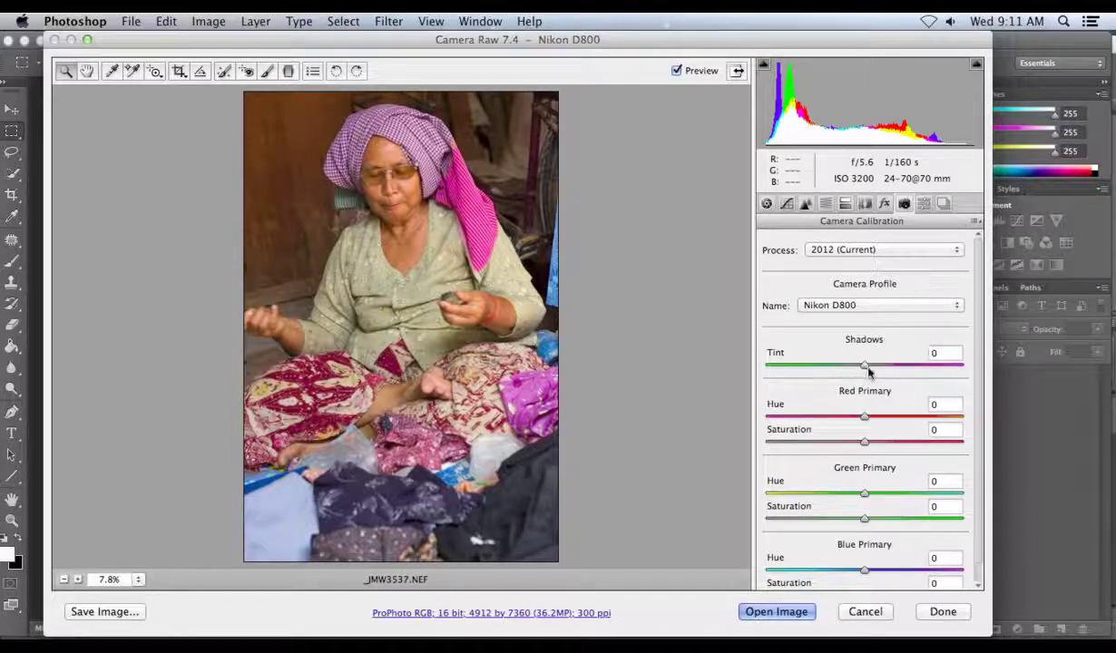
Enable lens profile corrections for the photo and turn on Remove Chromatic Aberration
click(864, 203)
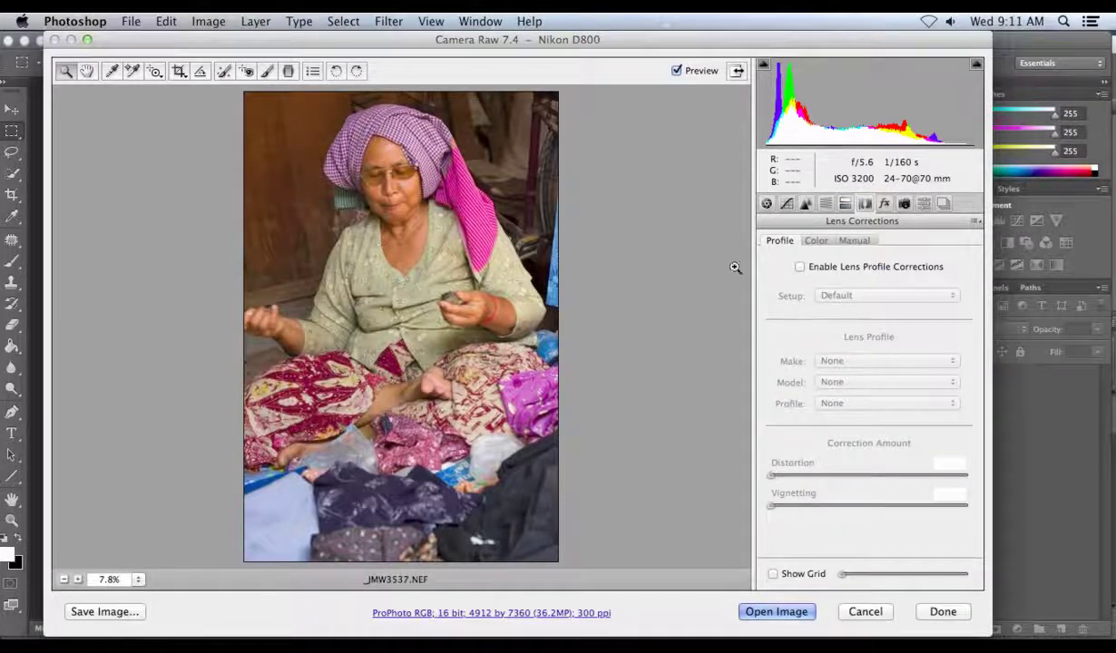
click(799, 267)
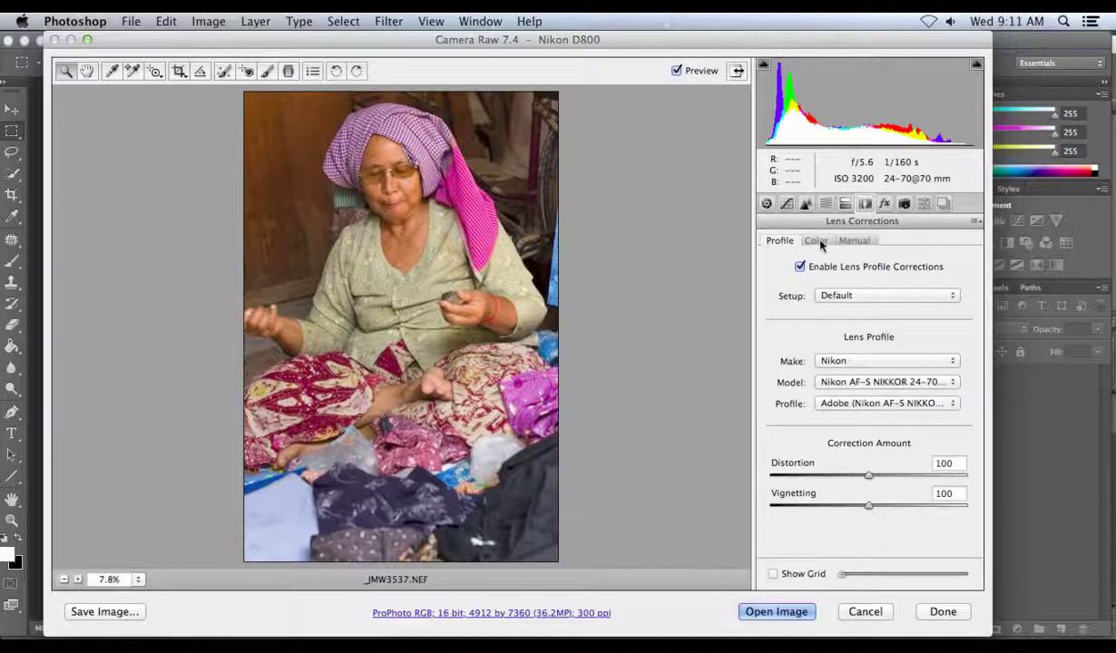
click(817, 241)
click(800, 267)
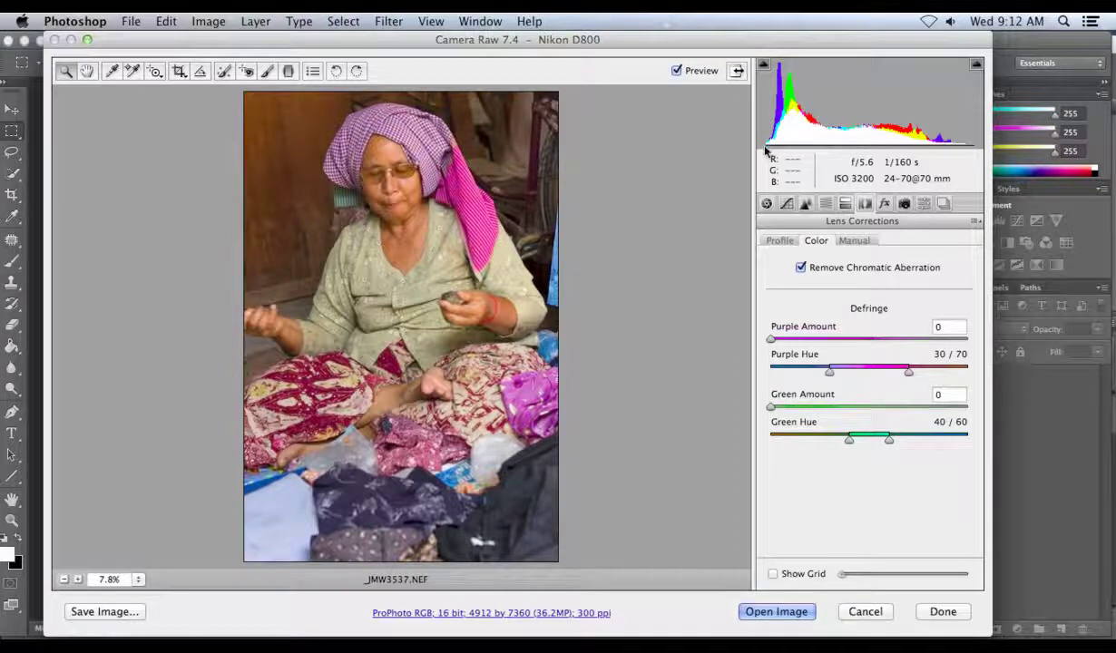
Open the adjusted photo in Photoshop and start the Athentech Imaging Perfectly Clear filter on it
key(Return)
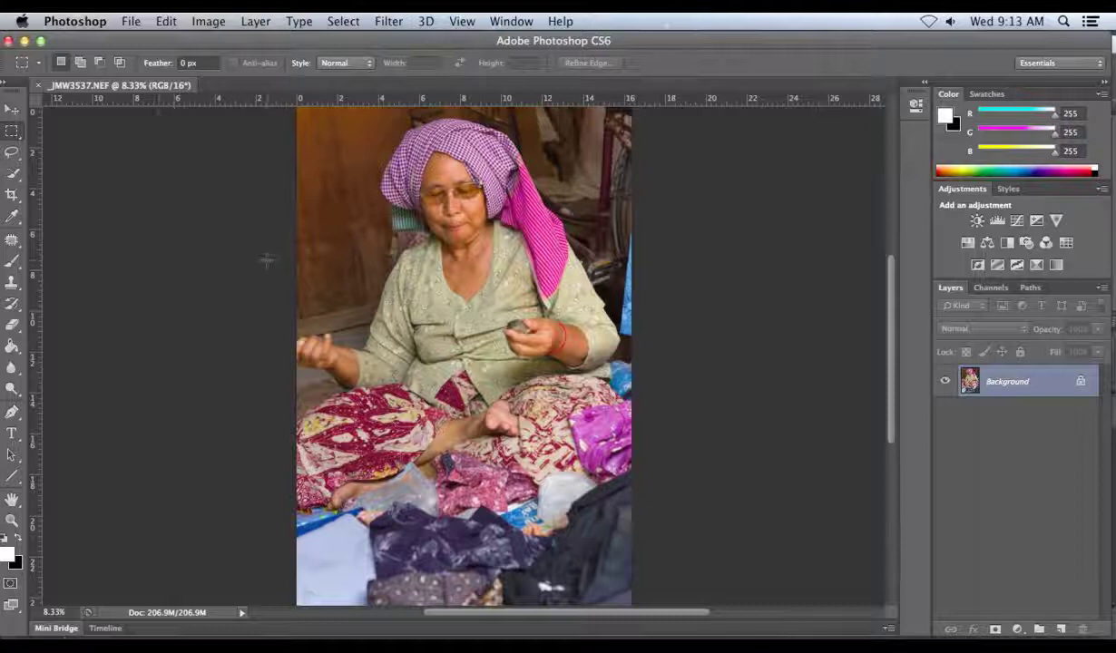
click(389, 25)
mouse_move(535, 367)
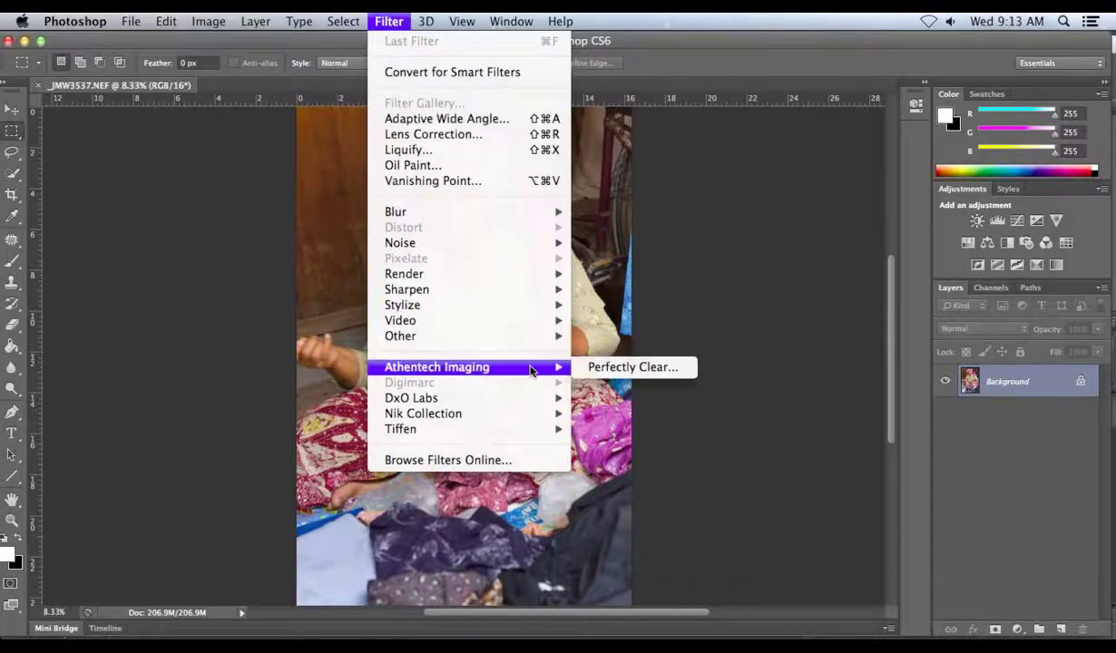
click(630, 367)
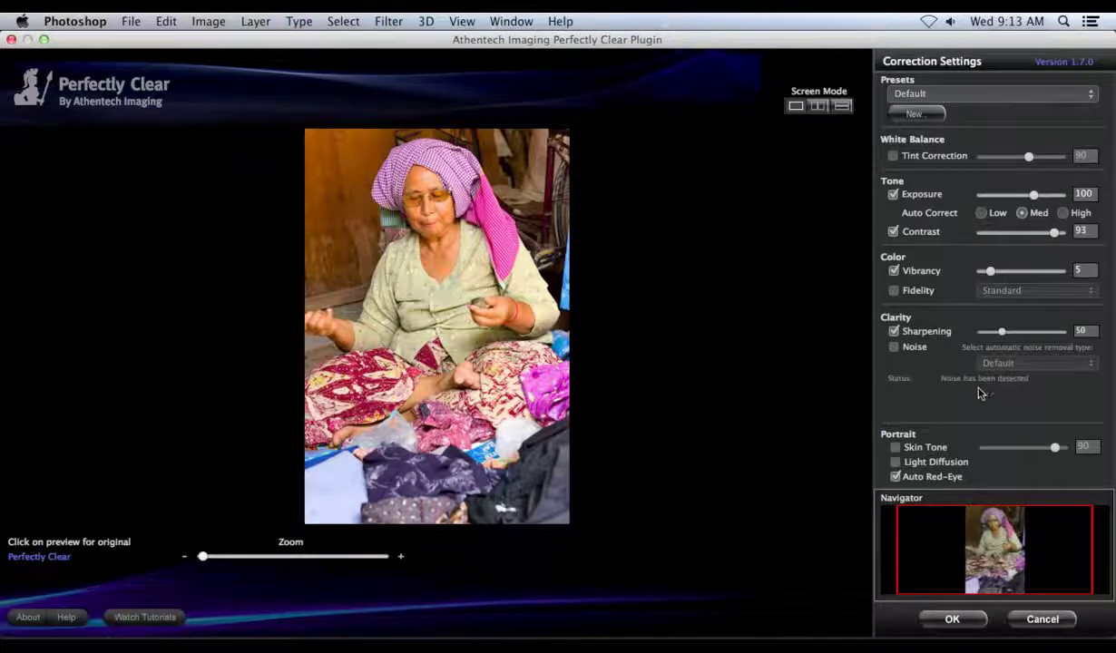
Enable noise removal with the Default type, trying the Details and Strength refinements on the zoomed preview before leaving both at 0
click(893, 347)
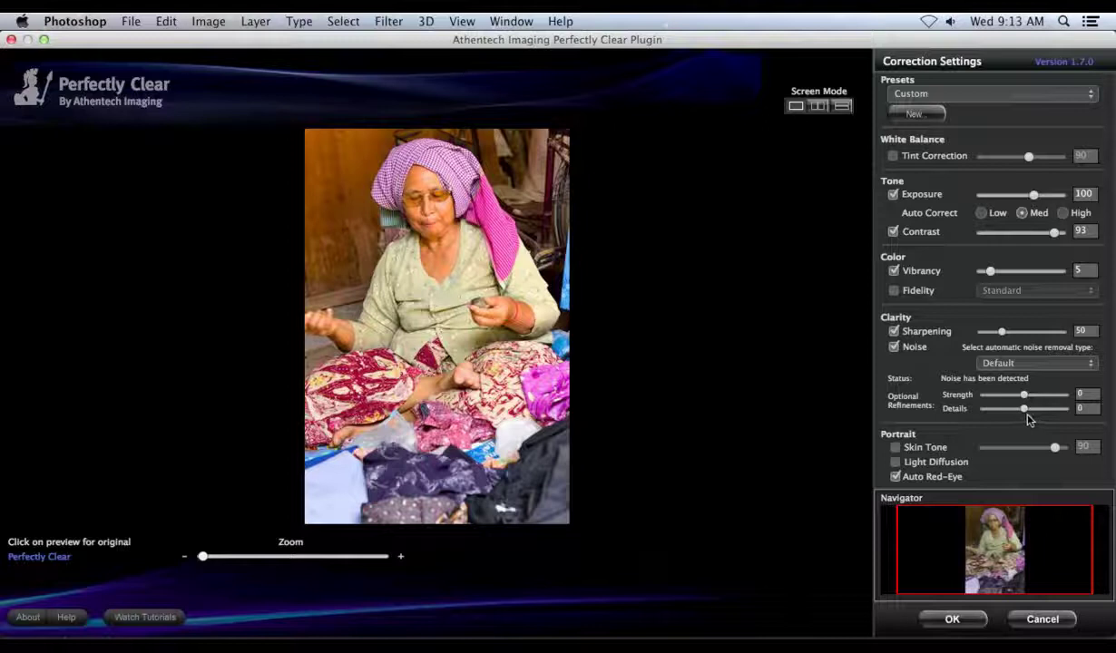
drag(1033, 410, 1042, 410)
drag(203, 557, 431, 558)
drag(613, 188, 608, 401)
drag(989, 421, 995, 422)
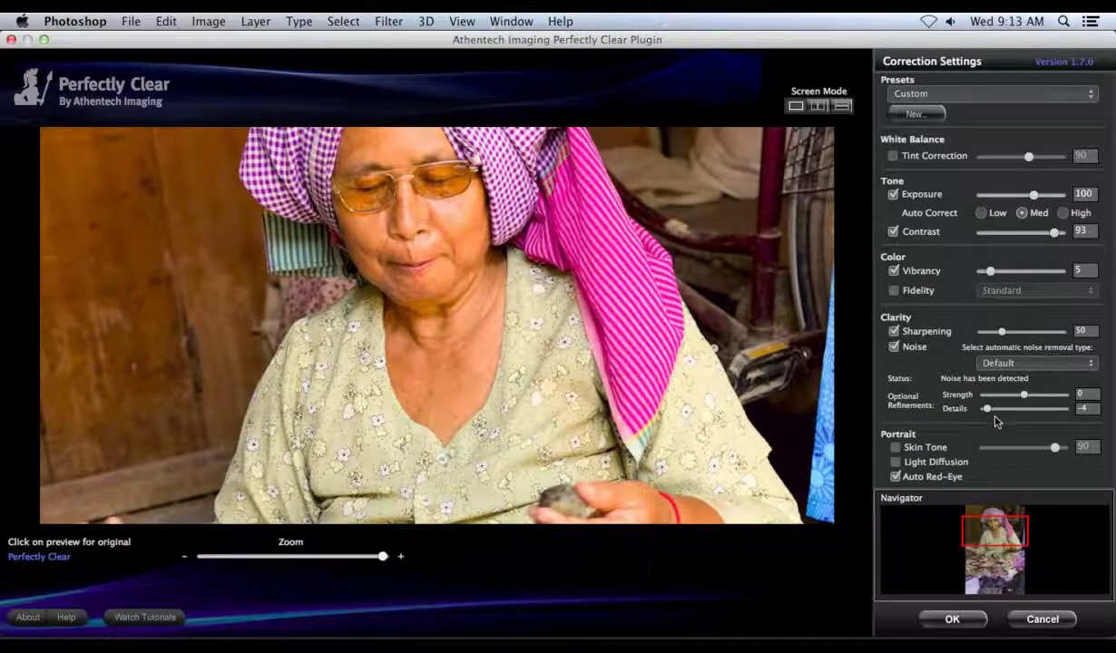
drag(1050, 409, 1007, 422)
mouse_move(1030, 397)
mouse_down()
mouse_move(1008, 396)
mouse_move(1060, 397)
mouse_move(1021, 392)
mouse_move(1040, 403)
mouse_up()
click(1089, 364)
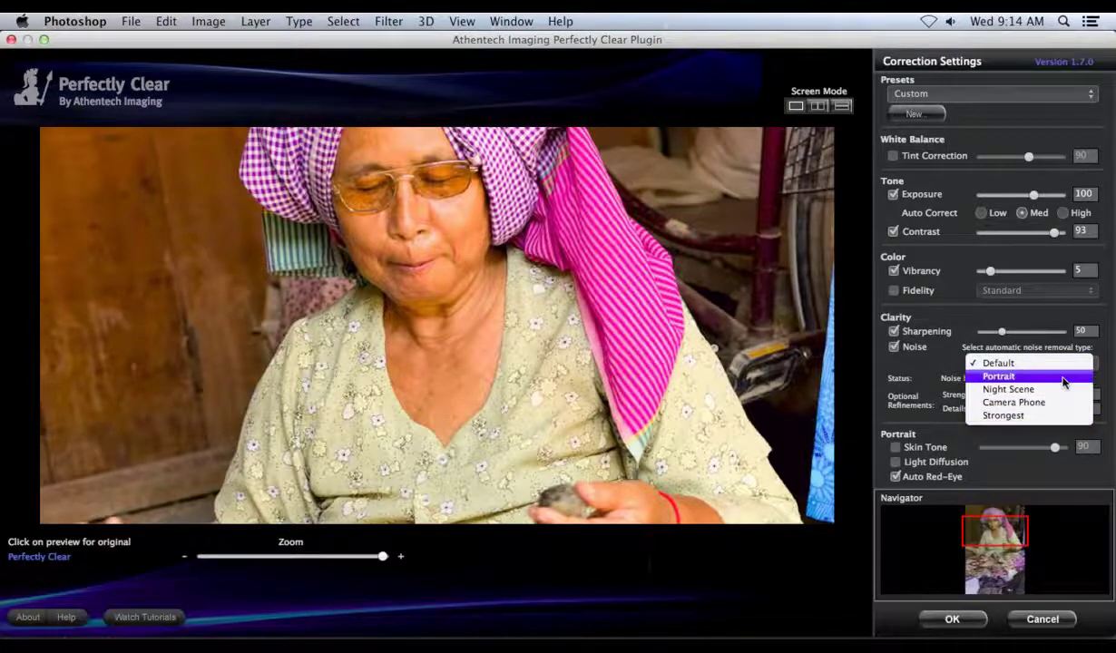
click(1021, 362)
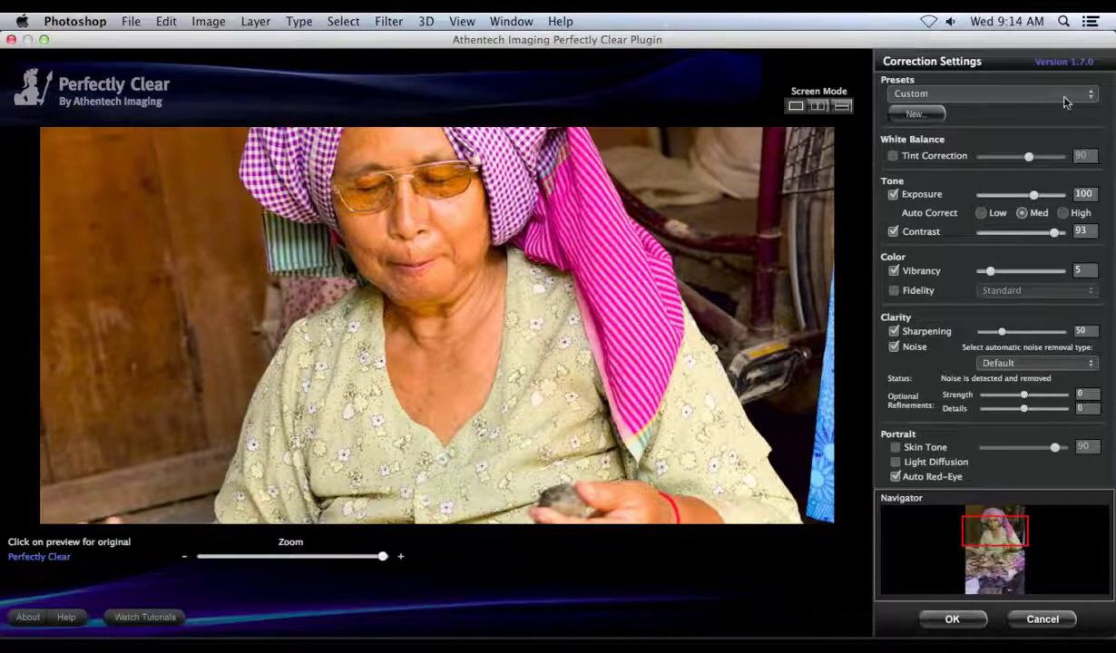
Turn on Tint Correction for the white balance and set it to 35
click(893, 157)
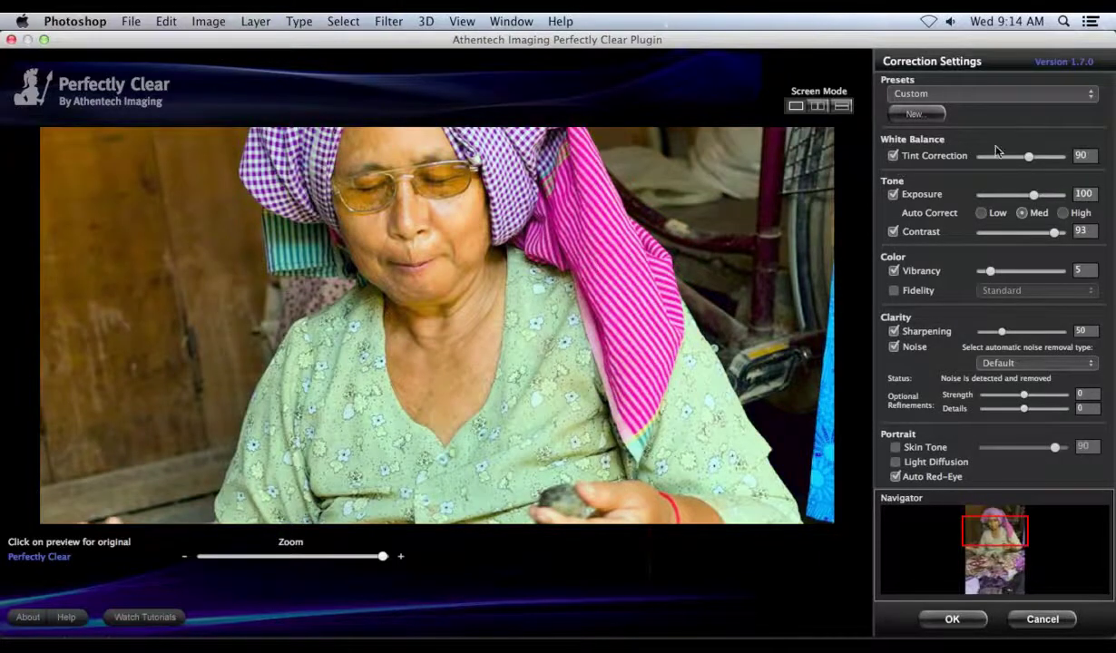
drag(1022, 160, 1004, 168)
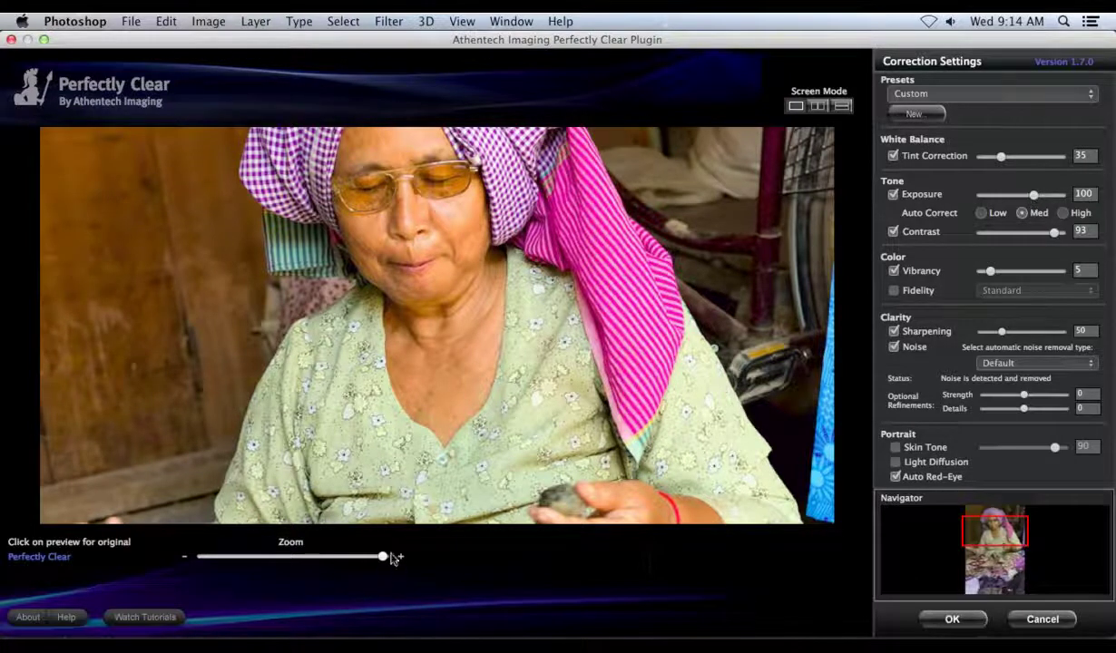
drag(385, 561, 240, 557)
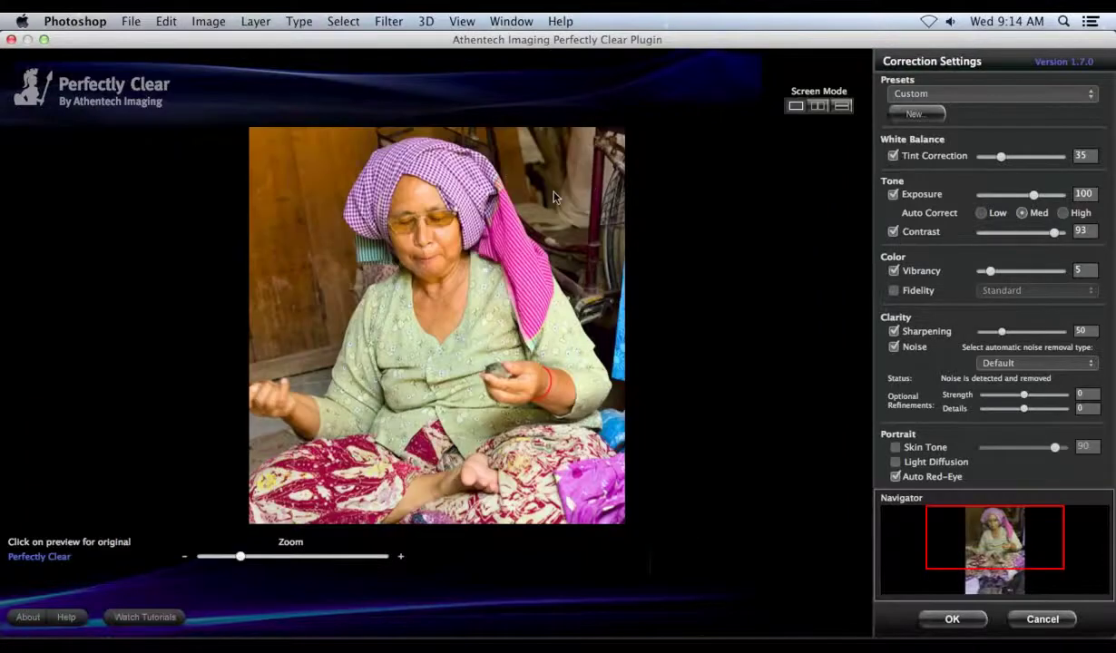
Set Exposure to 35 with Low auto correction and reduce Contrast to 47
click(893, 195)
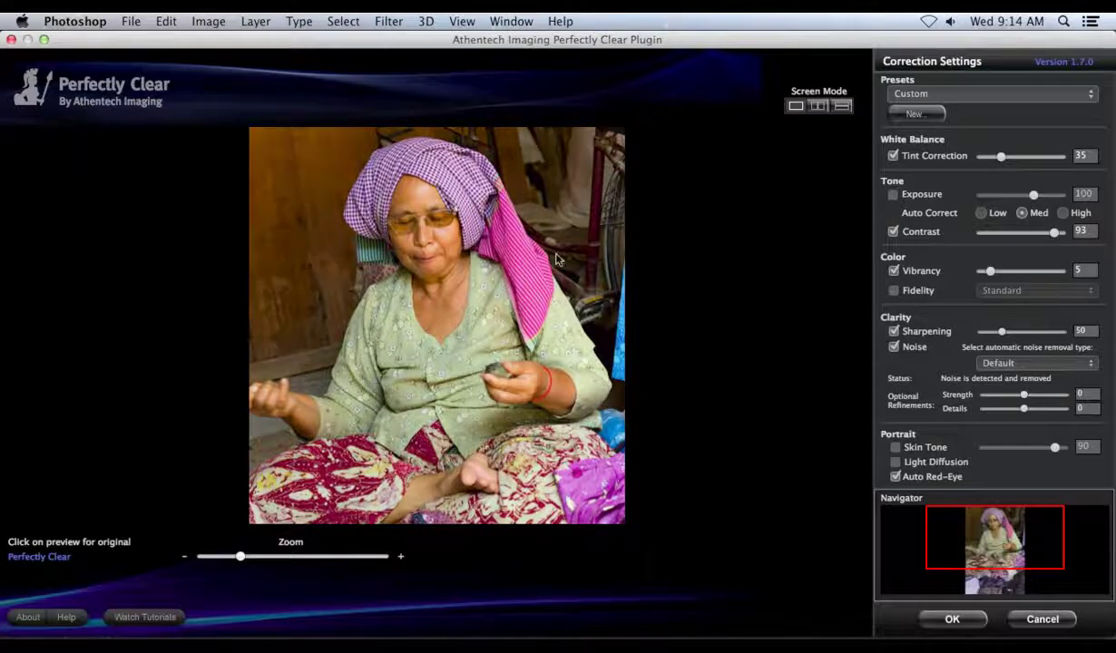
click(895, 195)
drag(1035, 202, 1010, 204)
click(998, 211)
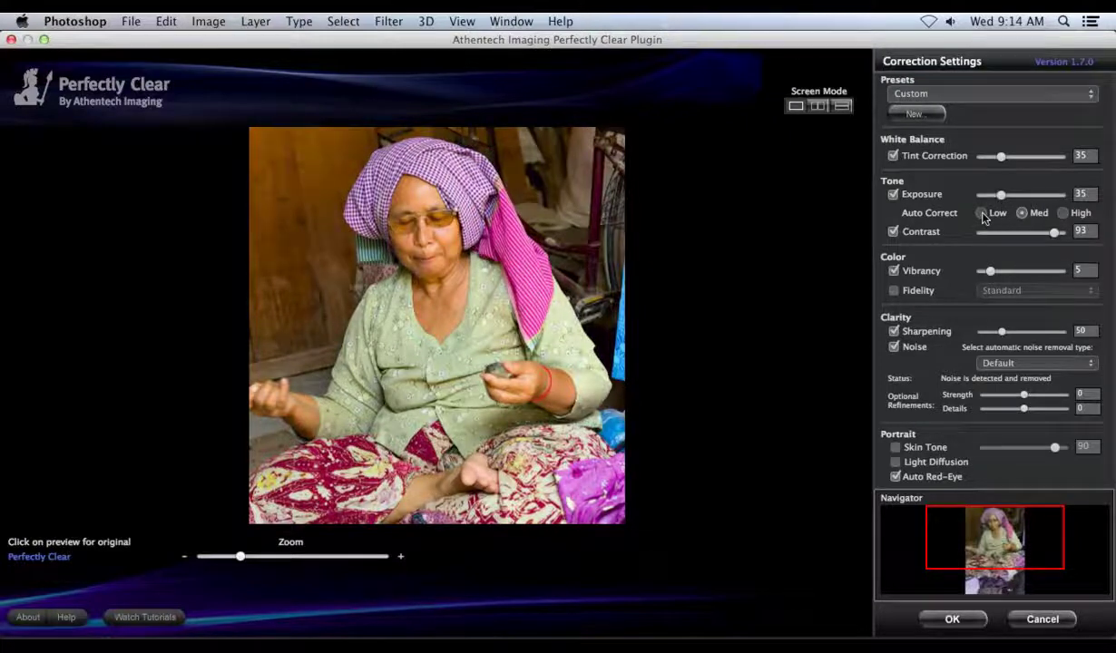
drag(1007, 194, 1000, 194)
drag(1056, 236, 1017, 241)
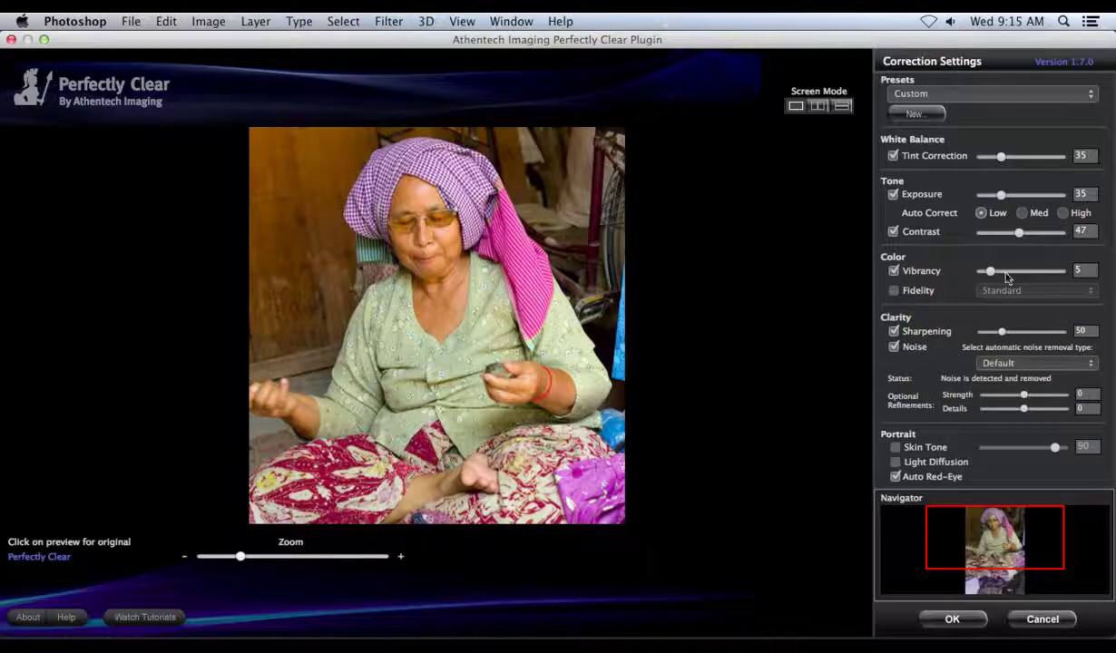
Set Vibrancy to 26 and enable Standard Fidelity, checking the result against the original in the stacked comparison view
drag(990, 274, 1024, 278)
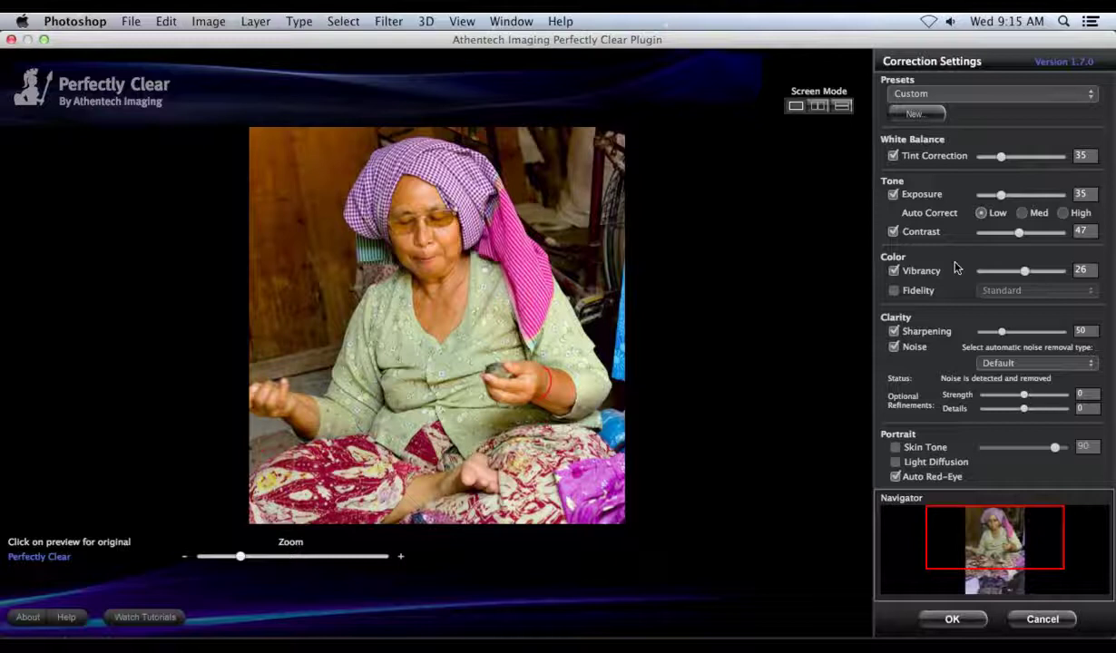
click(894, 291)
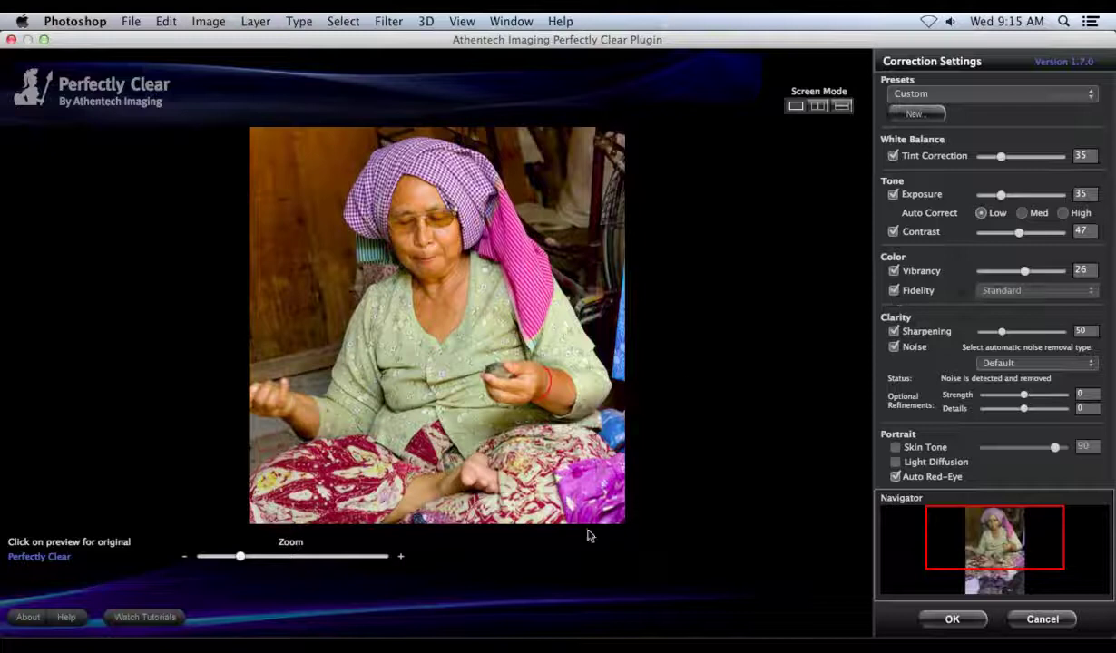
click(841, 109)
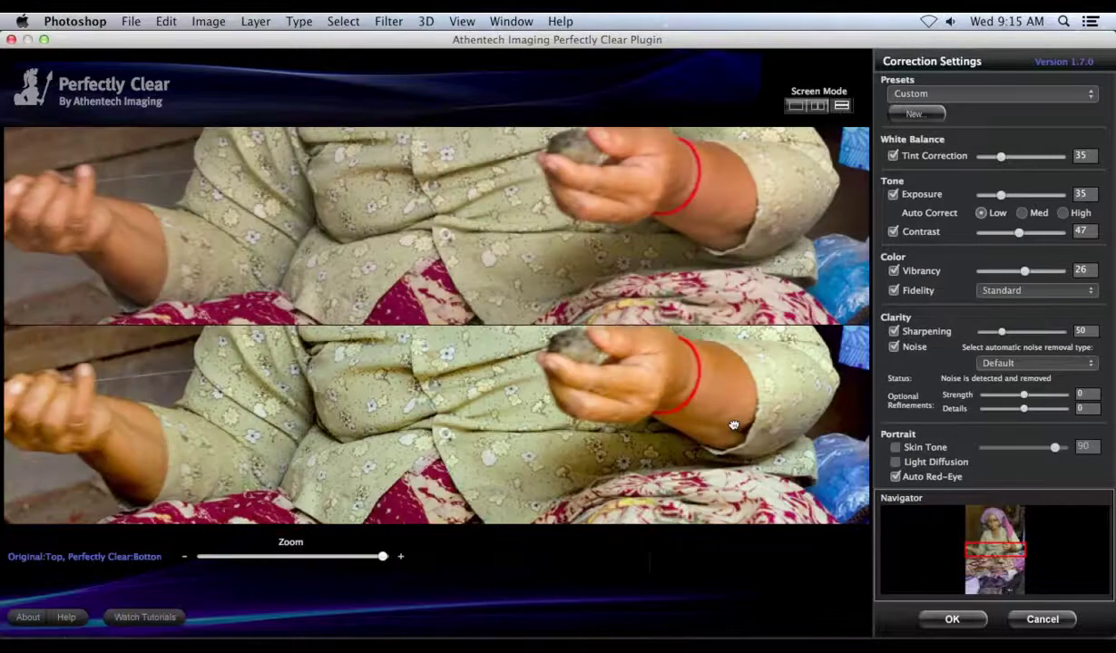
drag(726, 418, 802, 261)
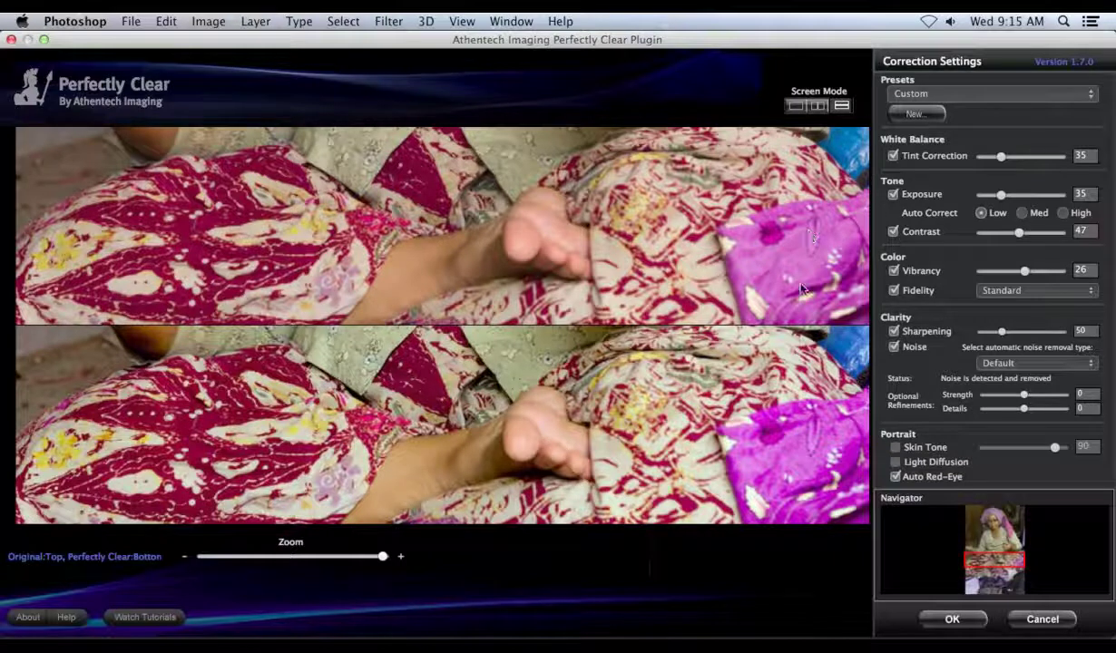
click(794, 105)
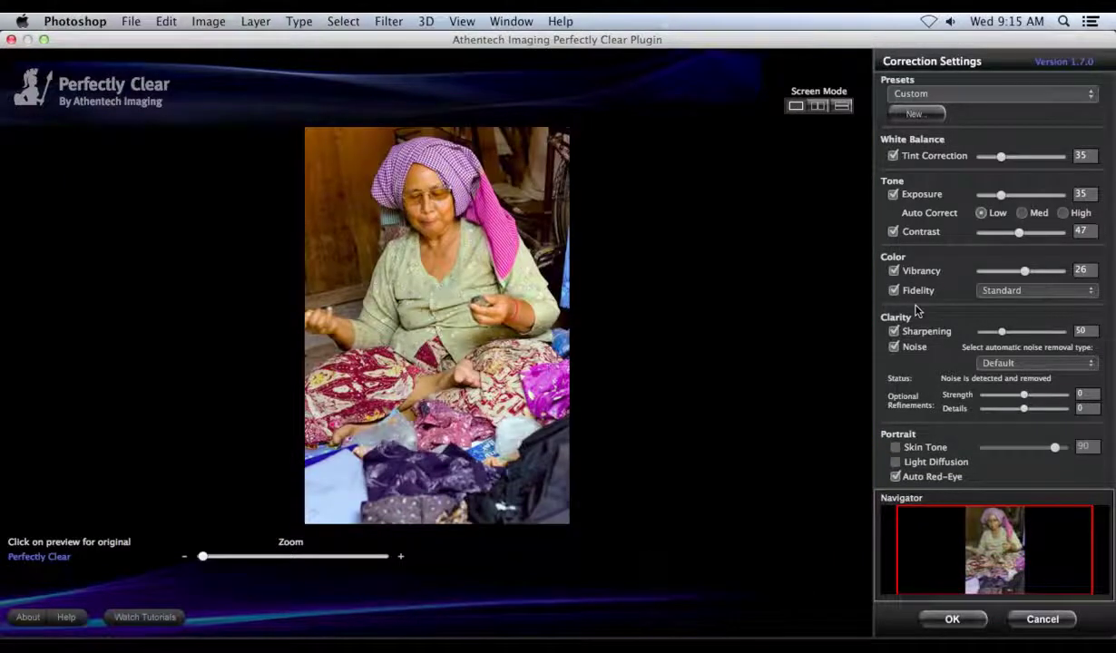
Turn Sharpening off to compare the woman's face with the original side by side, and turn it back on at 50
drag(205, 559, 327, 554)
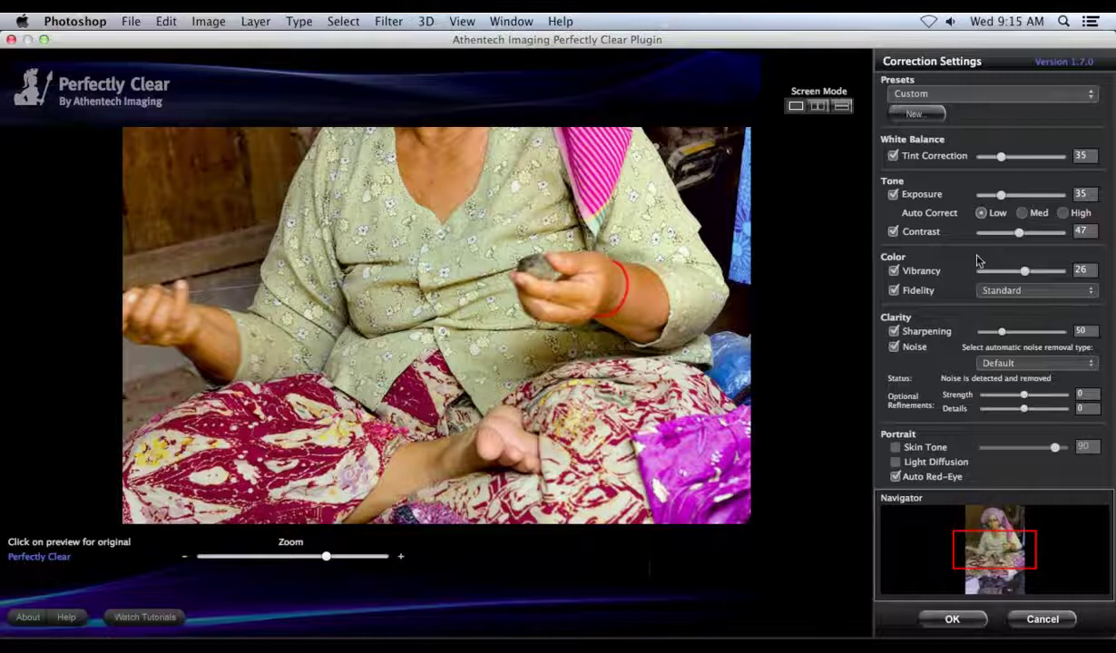
drag(629, 213, 628, 302)
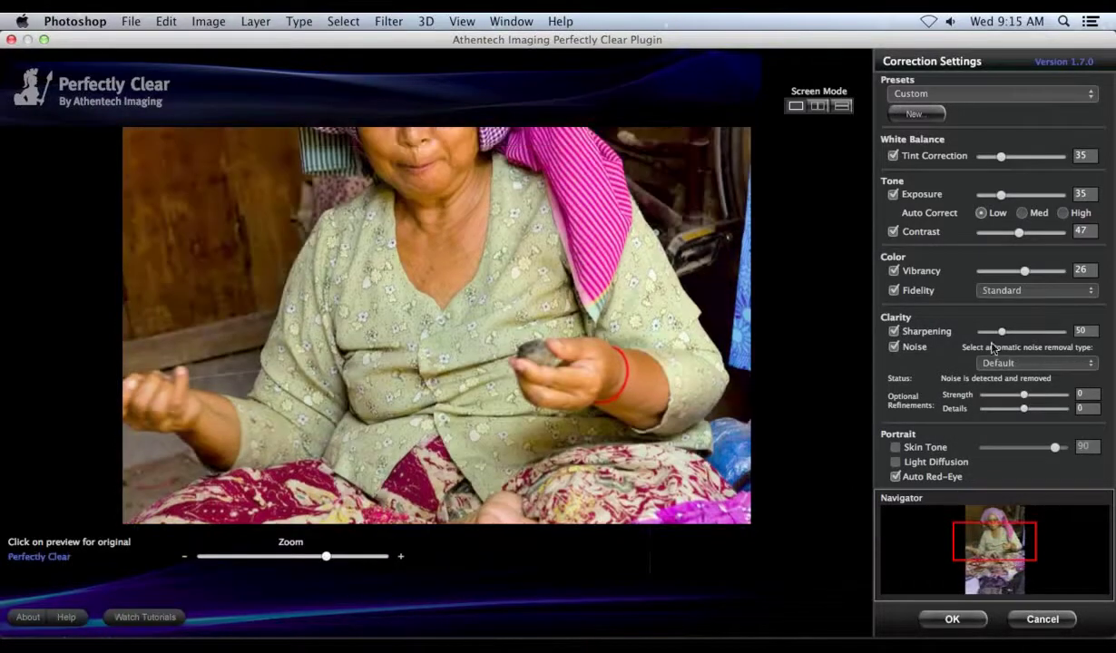
drag(686, 233, 694, 298)
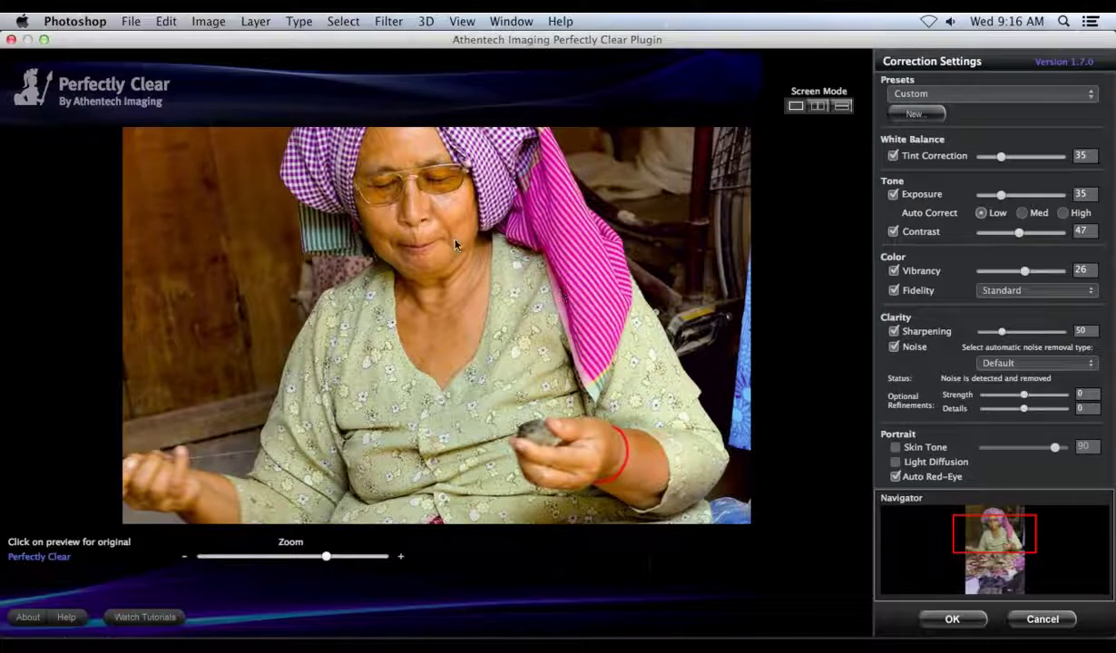
click(895, 332)
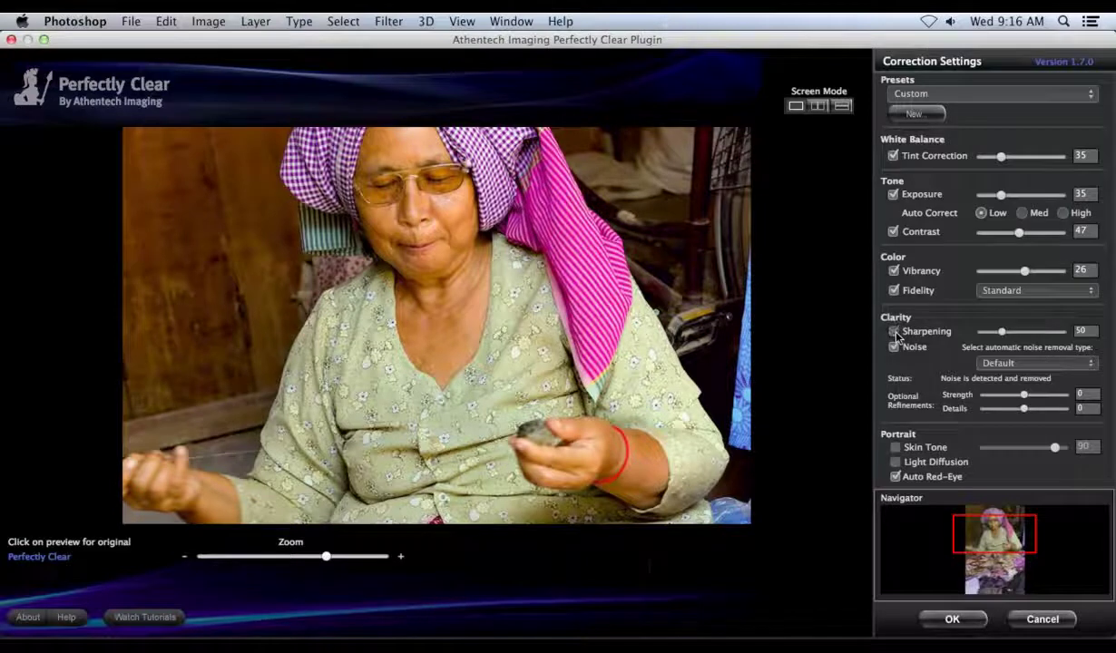
click(817, 106)
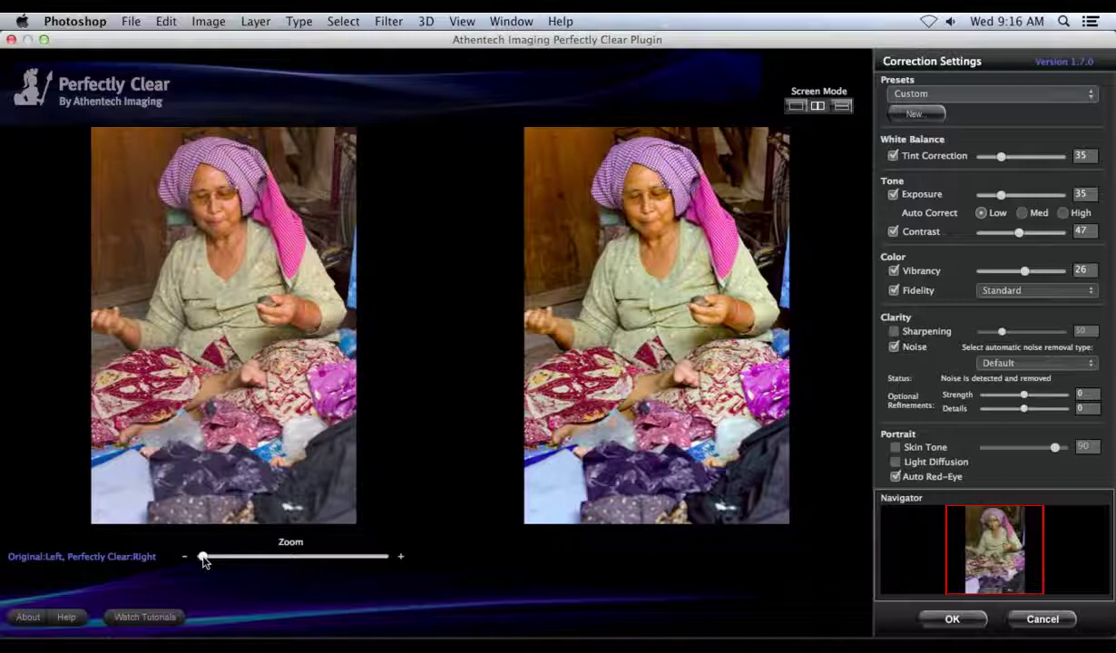
drag(203, 559, 383, 559)
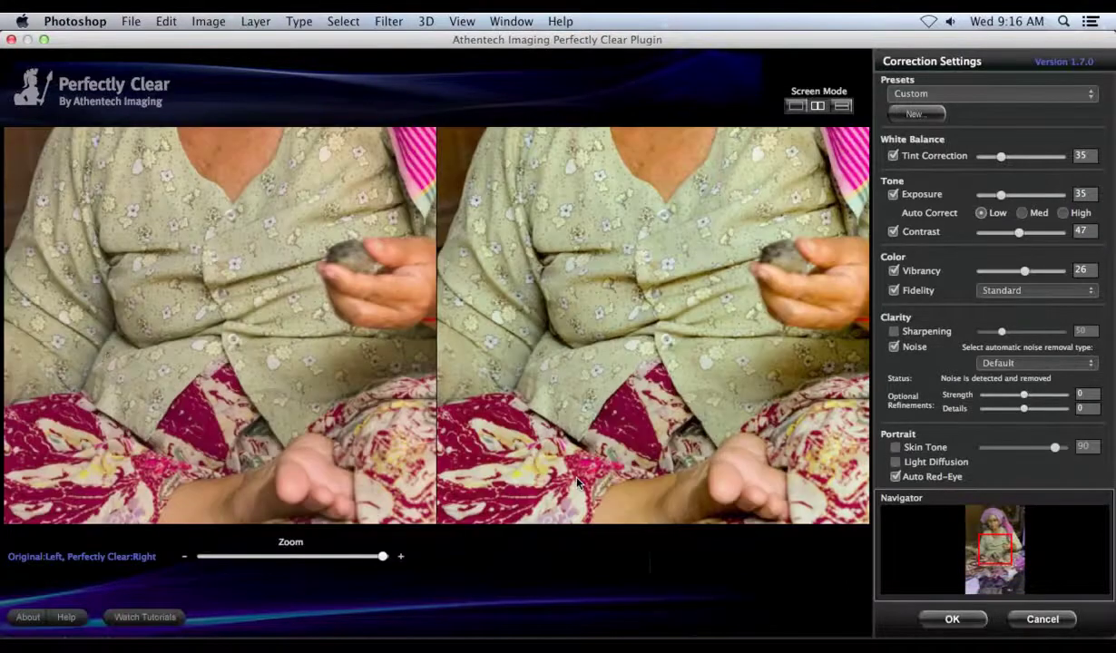
drag(722, 187, 737, 462)
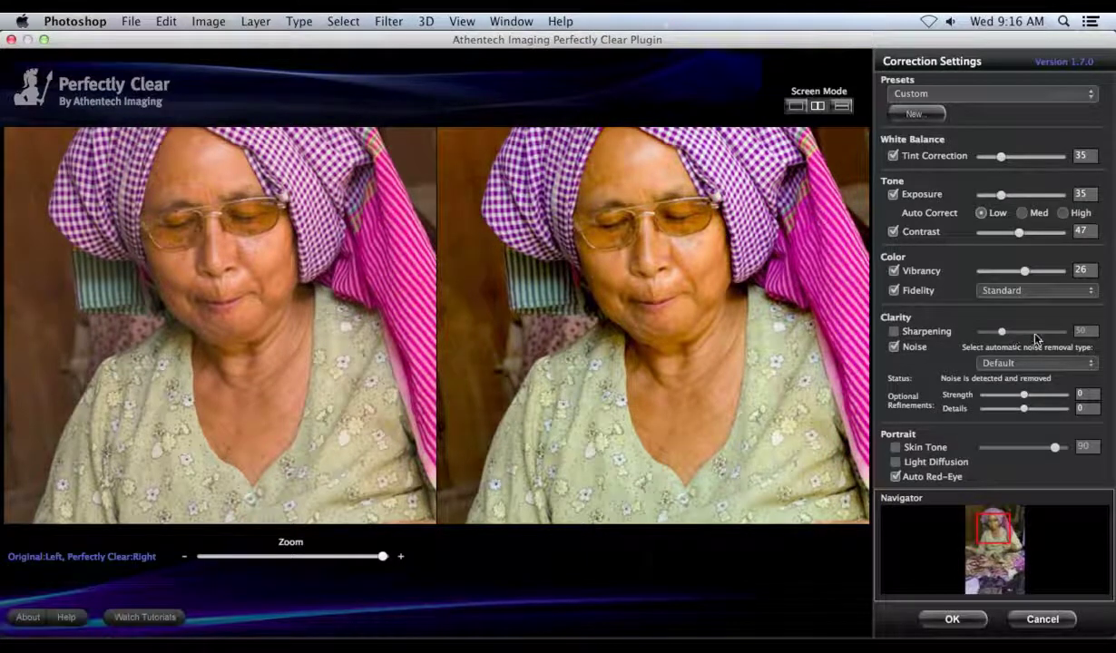
click(894, 332)
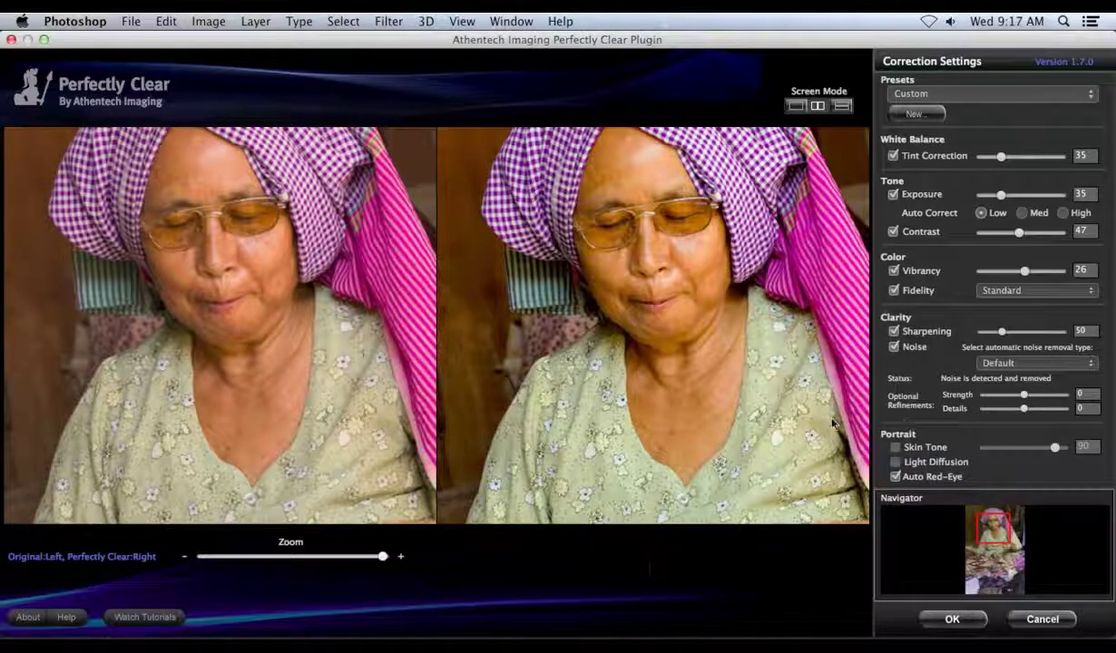
Try the Skin Tone correction at 90, turn it off again, and apply the Perfectly Clear corrections to the photo
click(896, 448)
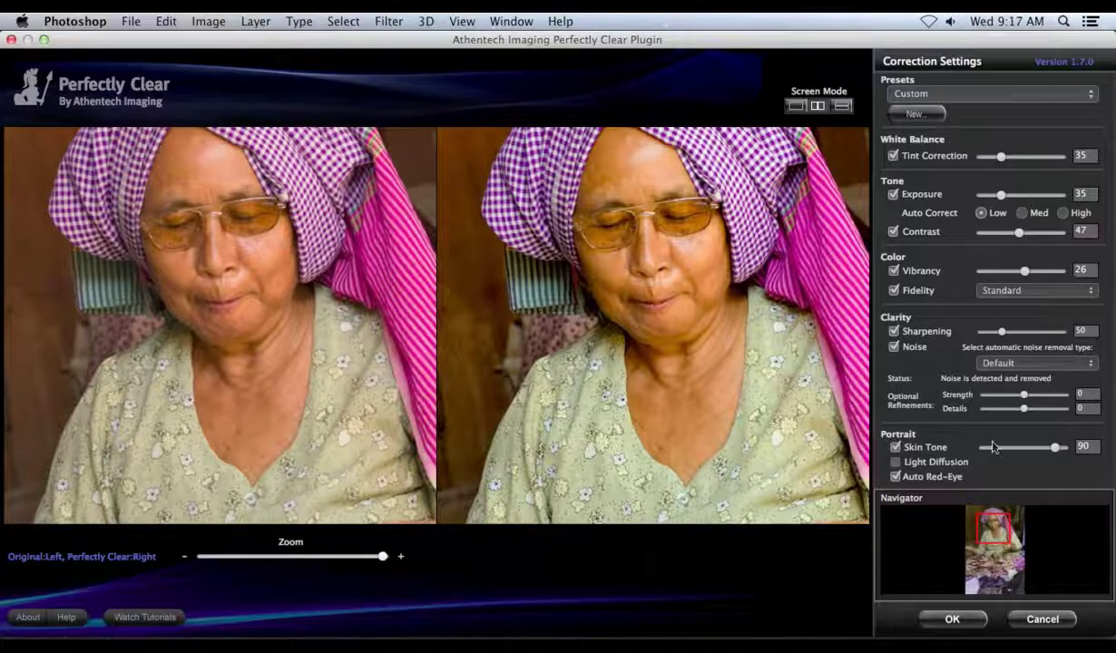
click(896, 447)
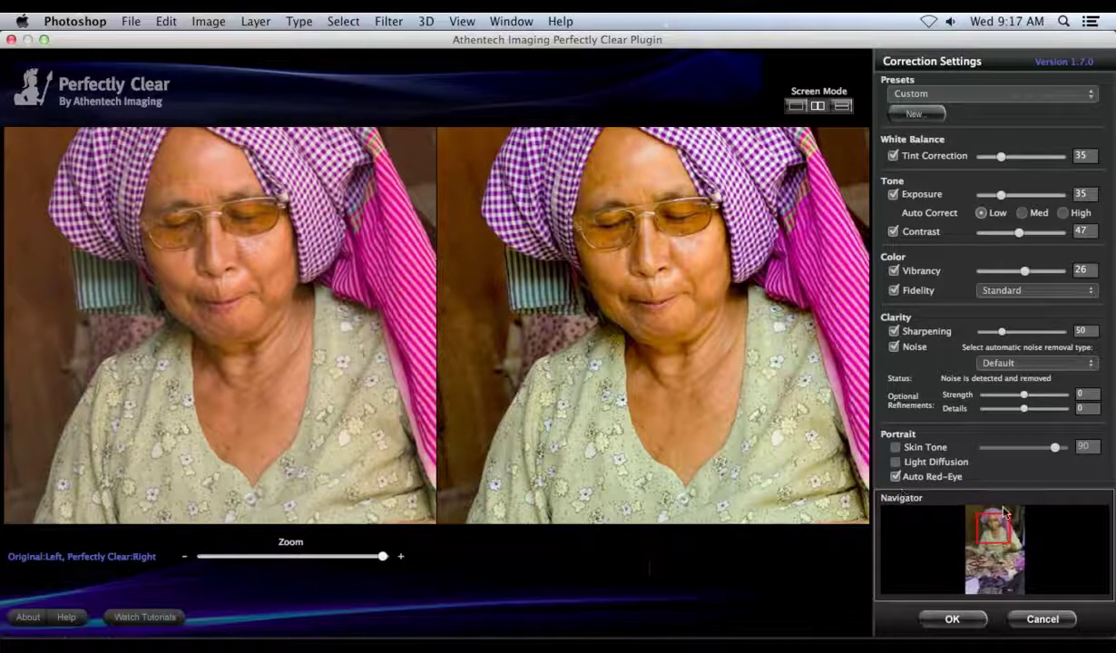
click(960, 619)
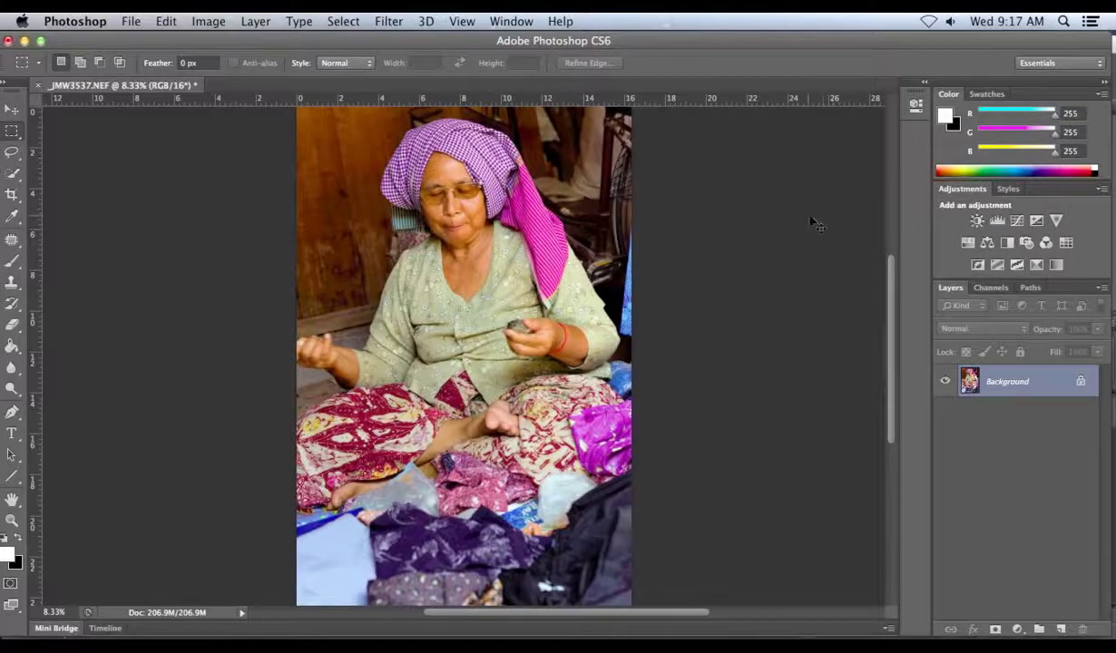
Compare the woman's photo before and after the Perfectly Clear corrections by repeatedly undoing and redoing the last edit
key(super+z)
key(super+z)
key(super+z)
key(super+z)
key(super+z)
key(super+z)
key(super+z)
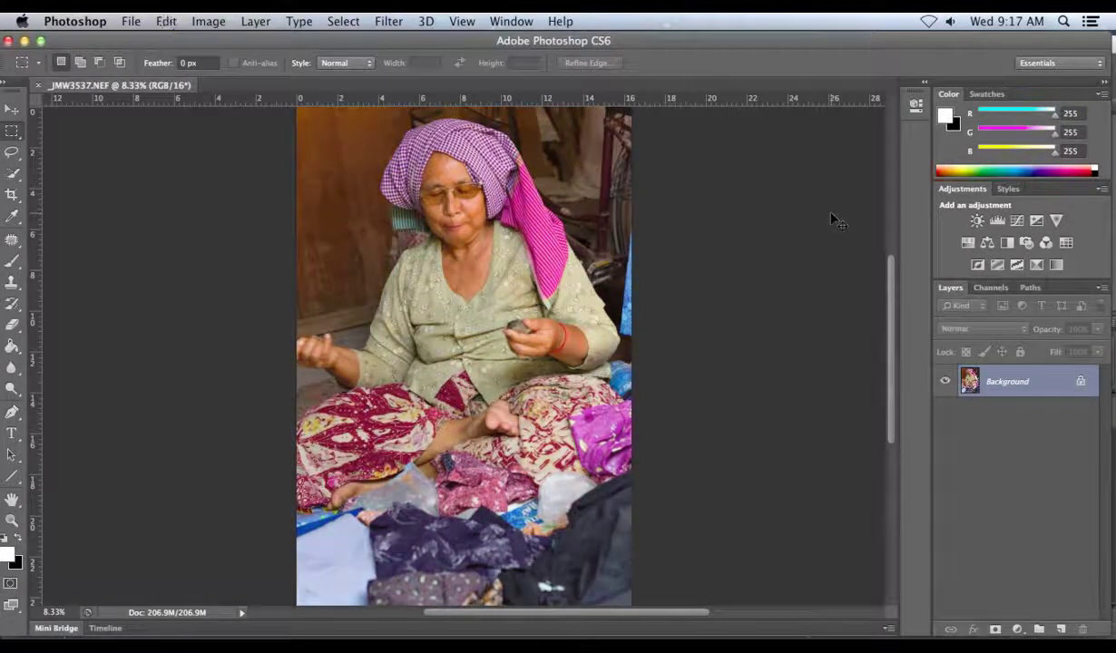
key(super+z)
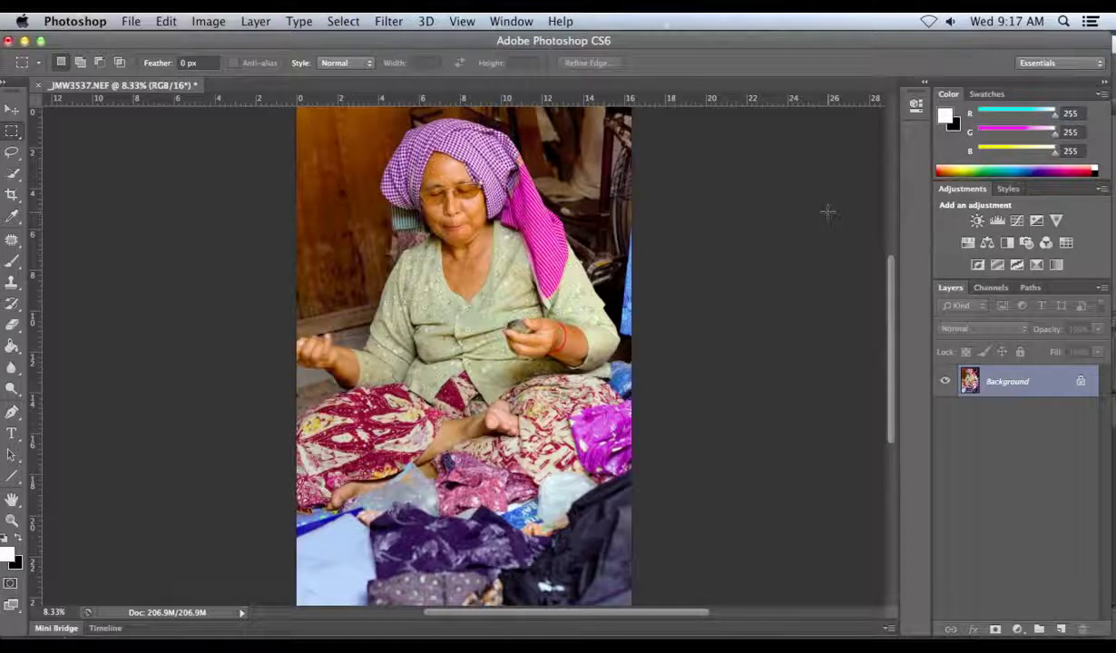
Switch to Lightroom and open _JMW0962.NEF, the white building on stilts, for developing
click(25, 41)
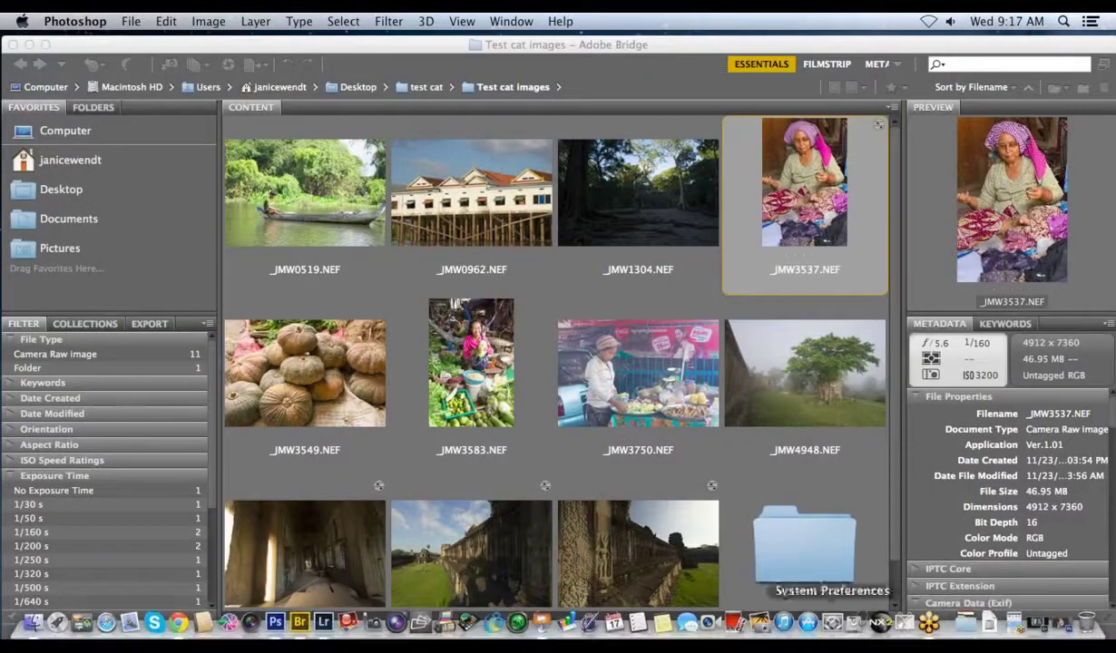
click(324, 624)
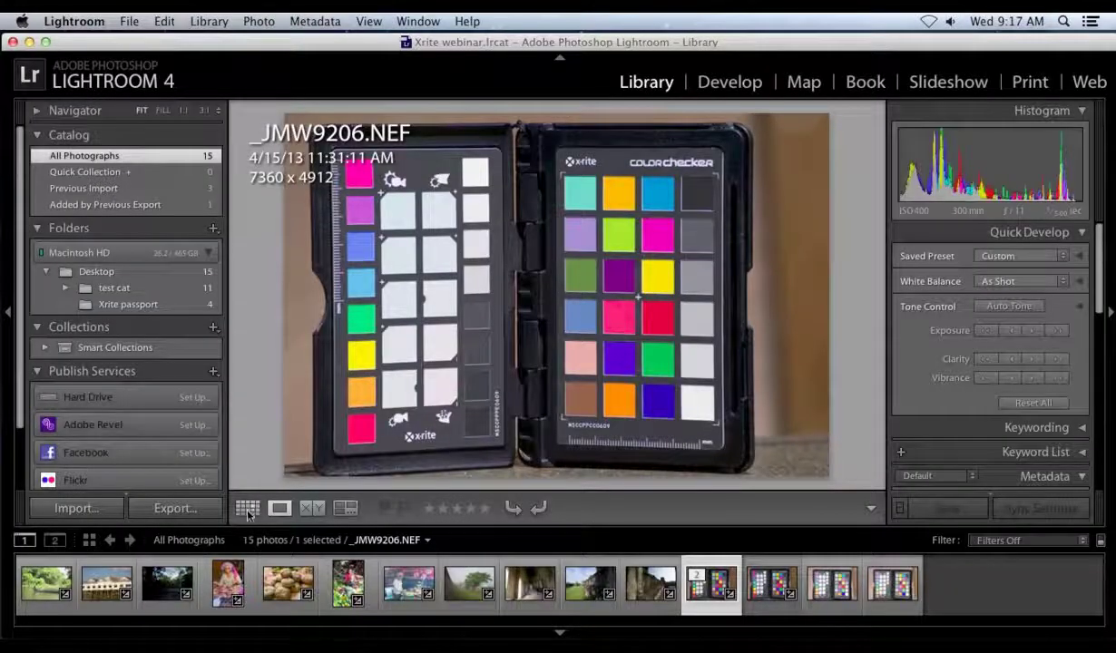
click(248, 508)
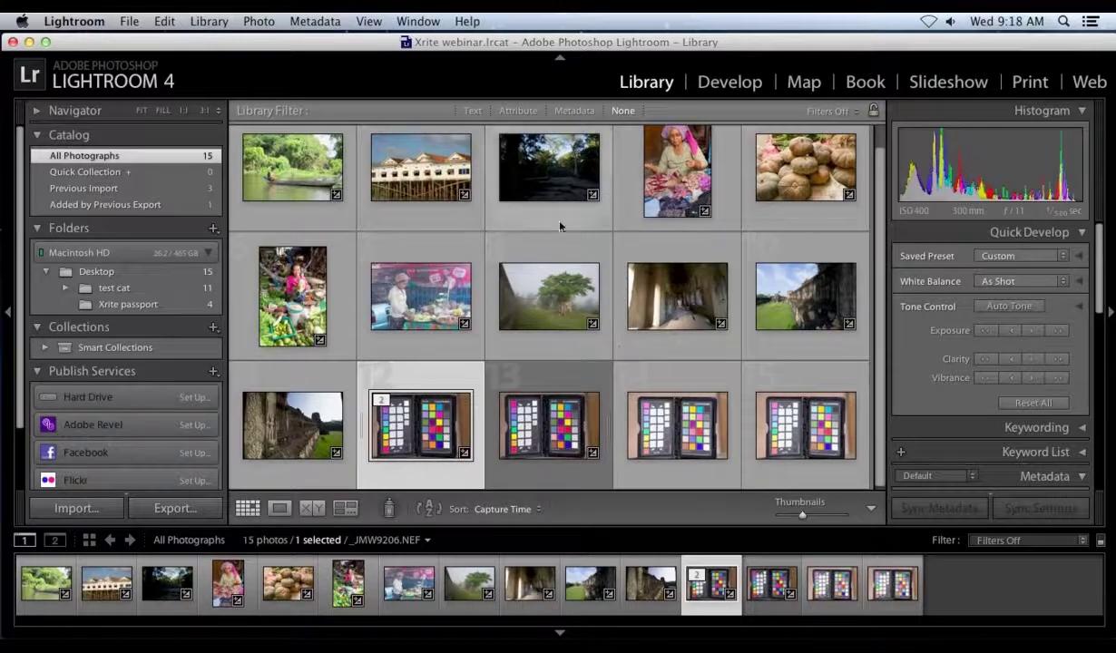
double_click(412, 195)
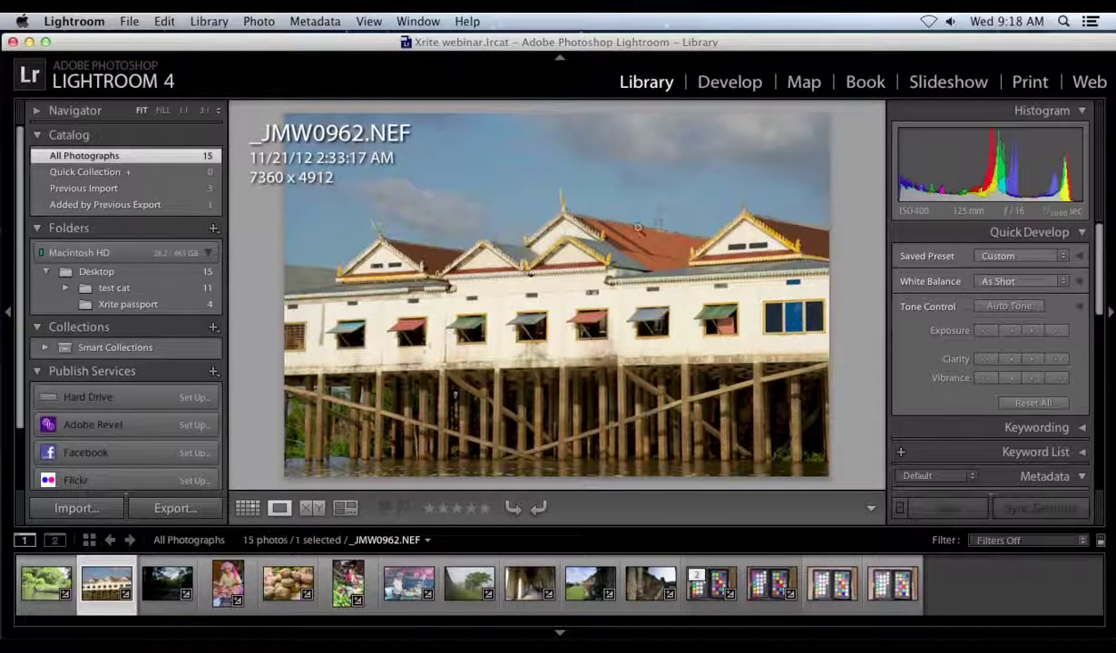
key(d)
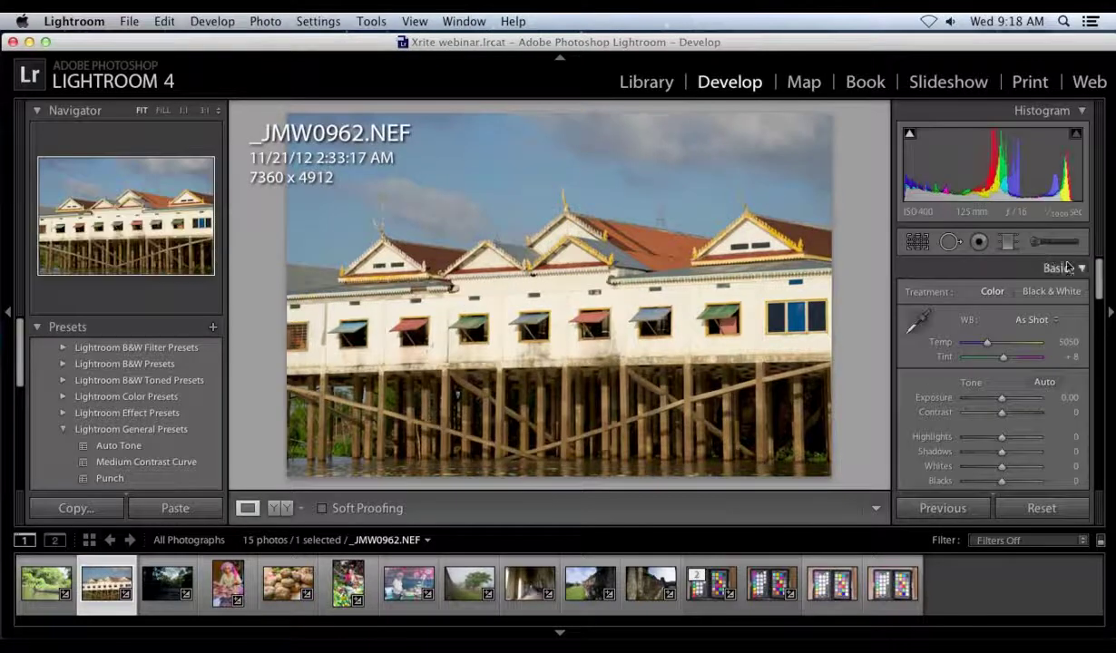
Raise Shadows to +58 to brighten the dark area beneath the building
mouse_move(1097, 288)
mouse_down()
mouse_move(1097, 335)
mouse_move(1099, 287)
mouse_up()
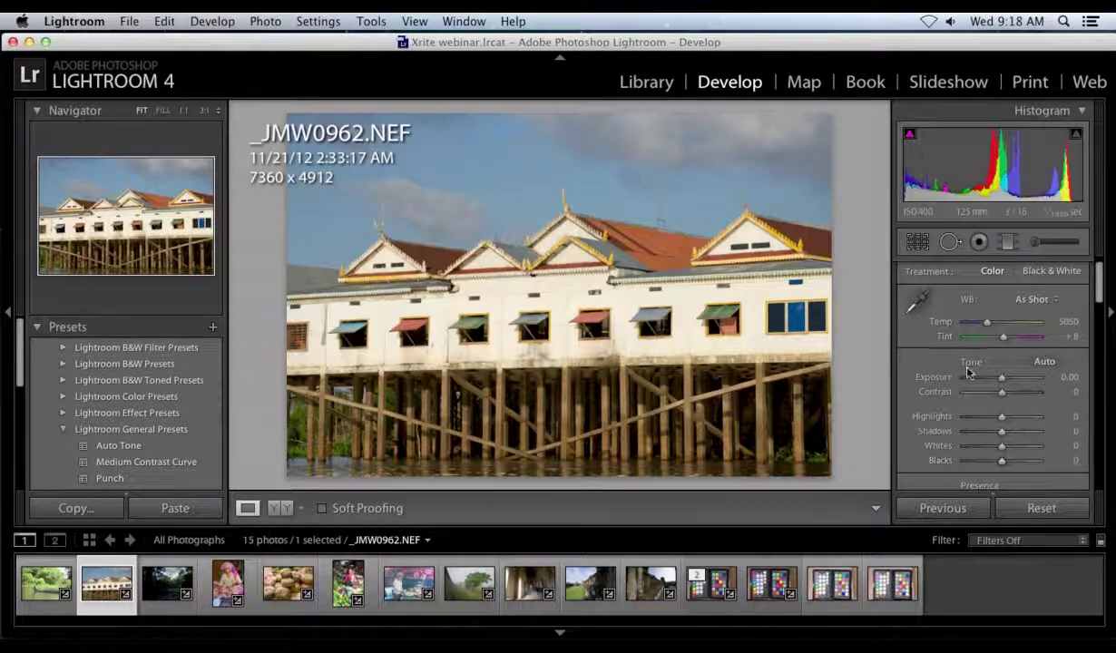
scroll(1097, 285, down, 1)
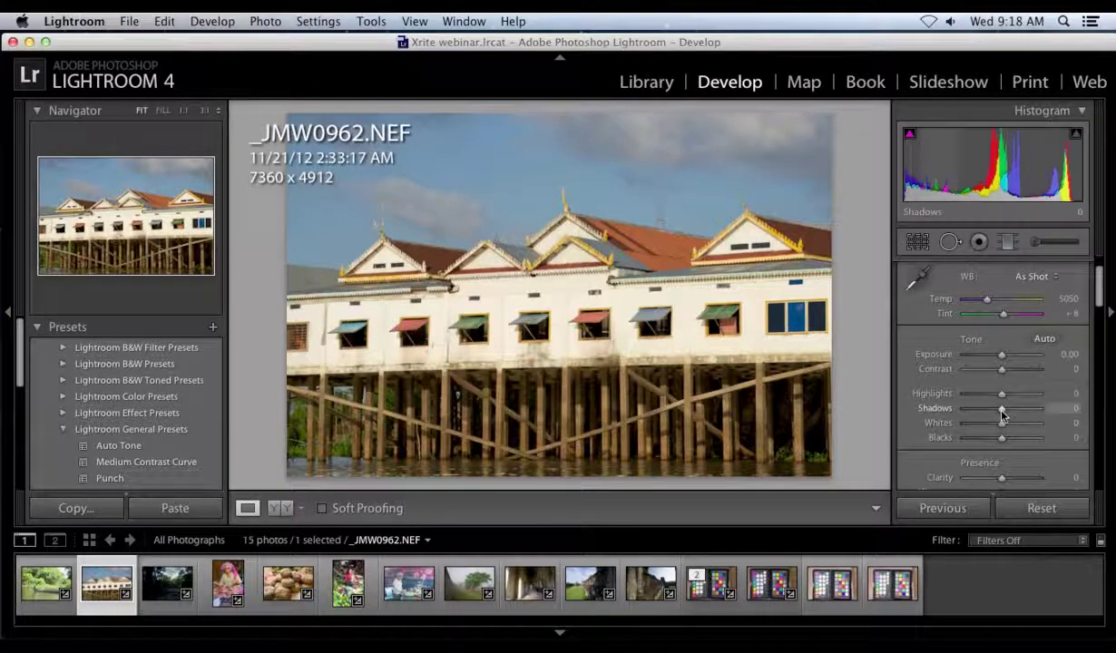
drag(1005, 414, 1024, 414)
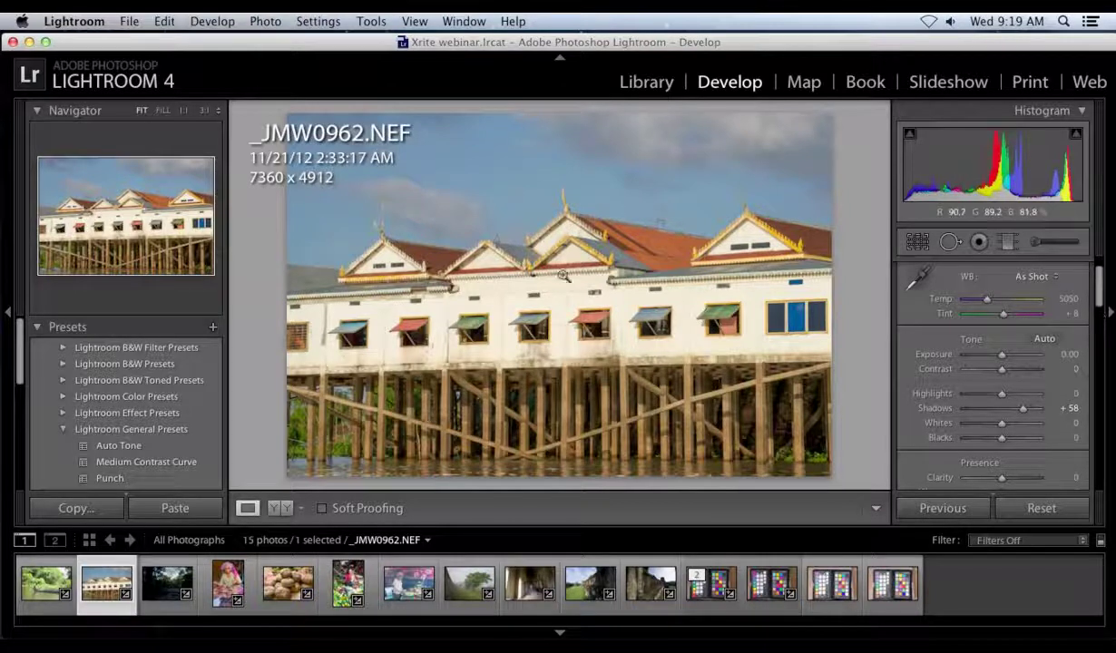
Enable lens profile corrections and chromatic aberration removal for the building photo
scroll(1104, 306, down, 5)
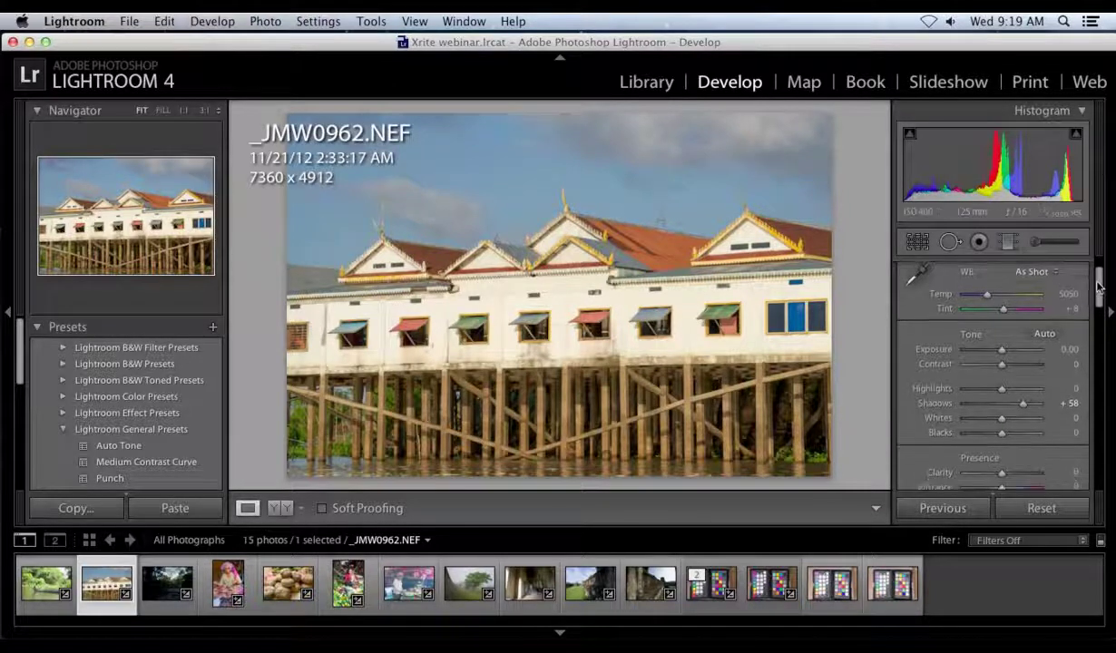
scroll(1104, 306, down, 2)
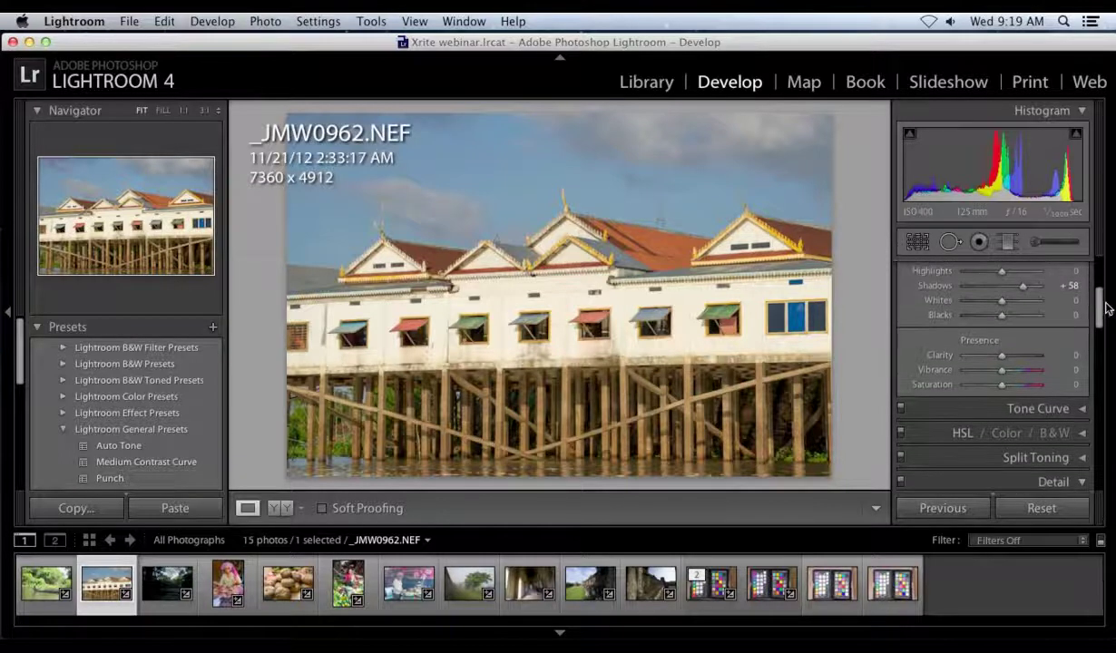
drag(1103, 305, 1099, 353)
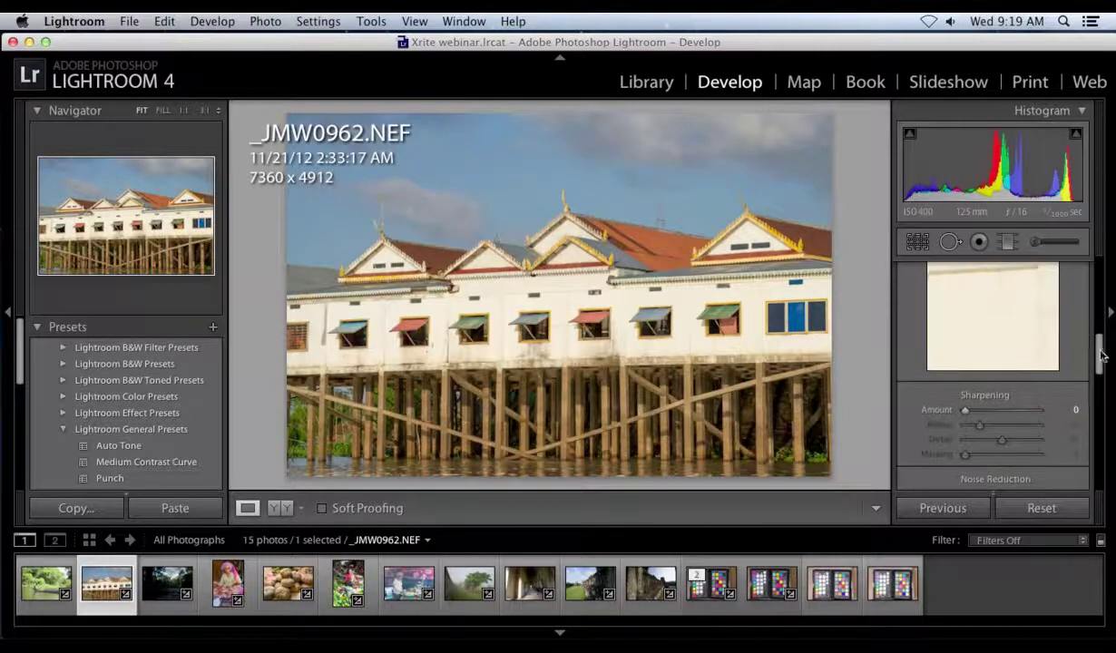
drag(1101, 353, 1104, 406)
click(910, 332)
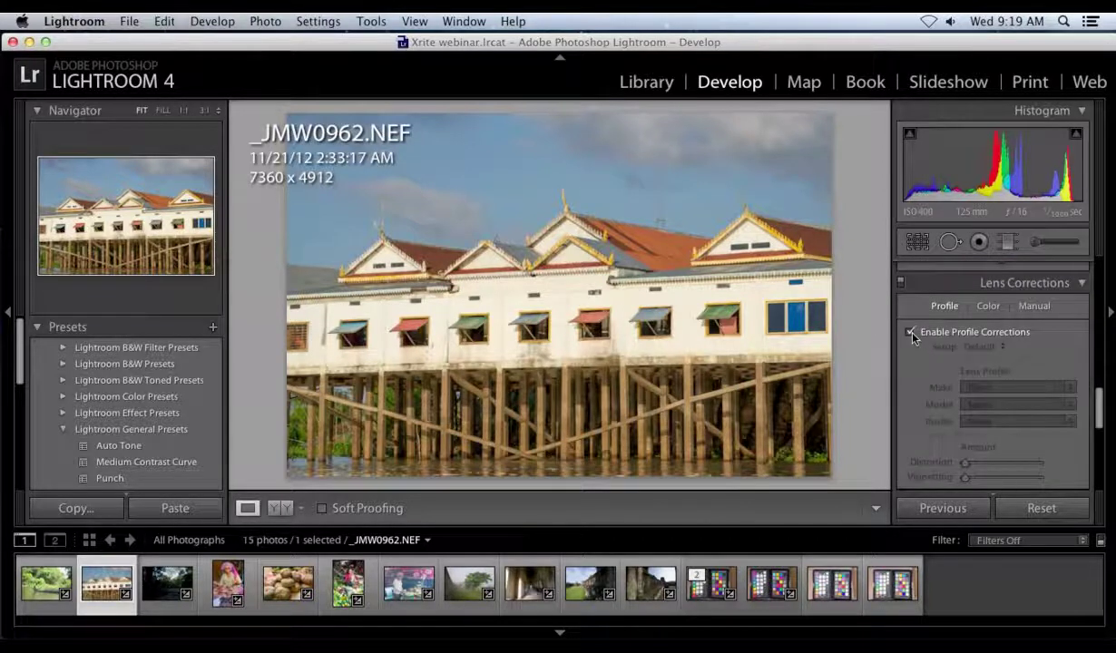
click(987, 305)
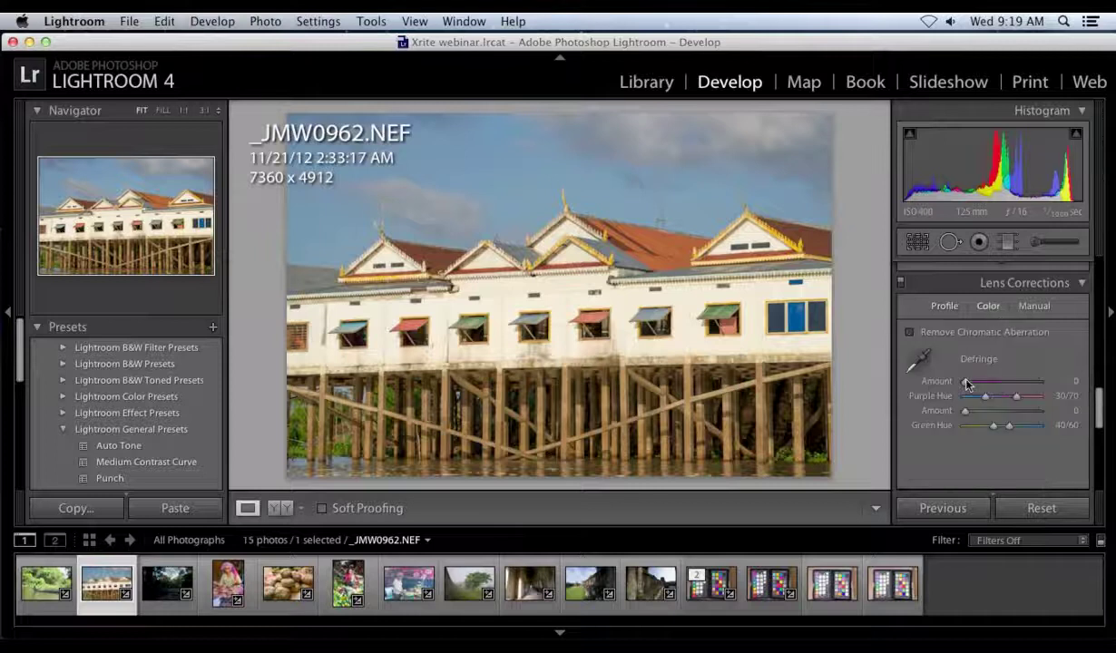
click(911, 332)
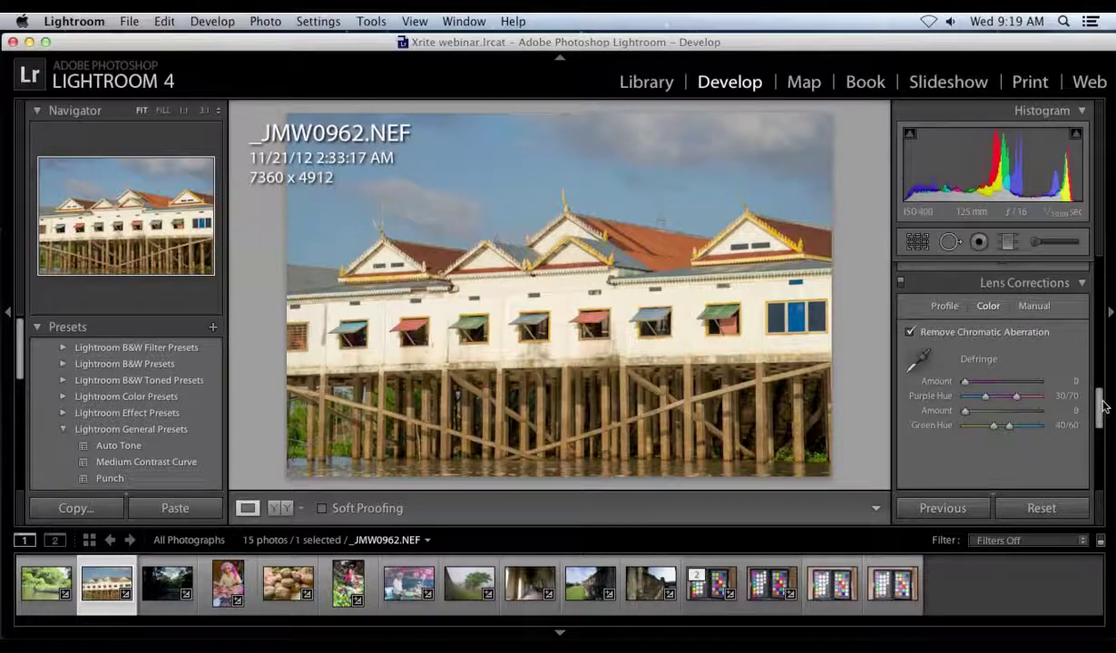
Set the Camera Calibration profile to the custom Nikon D800 profile
drag(1103, 405, 1114, 451)
scroll(1042, 374, up, 3)
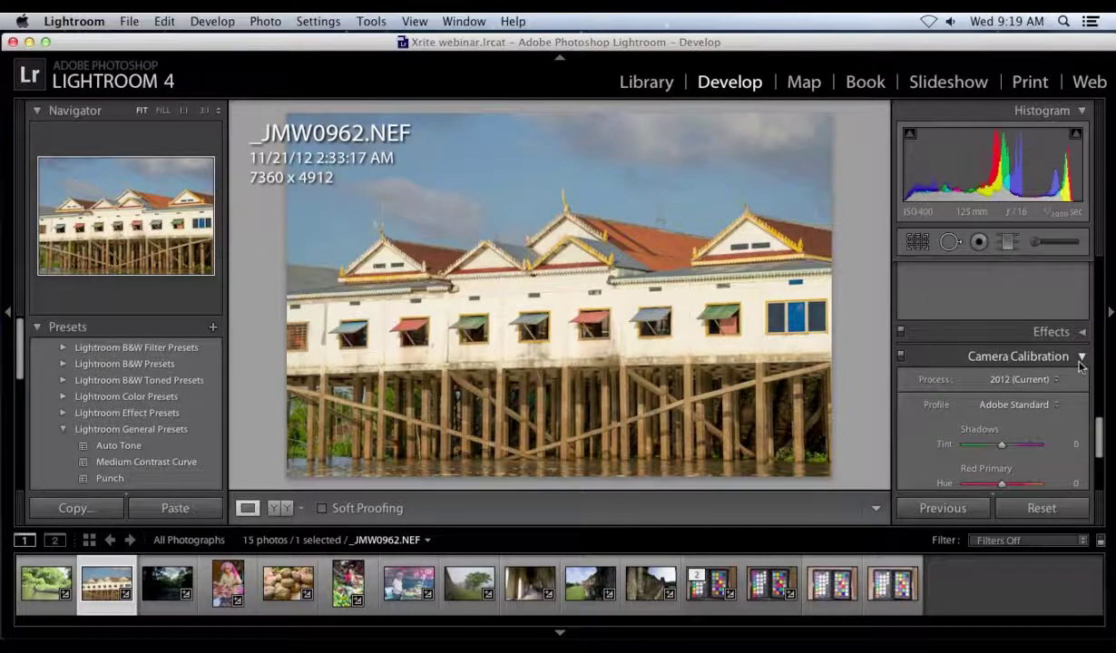
click(1081, 359)
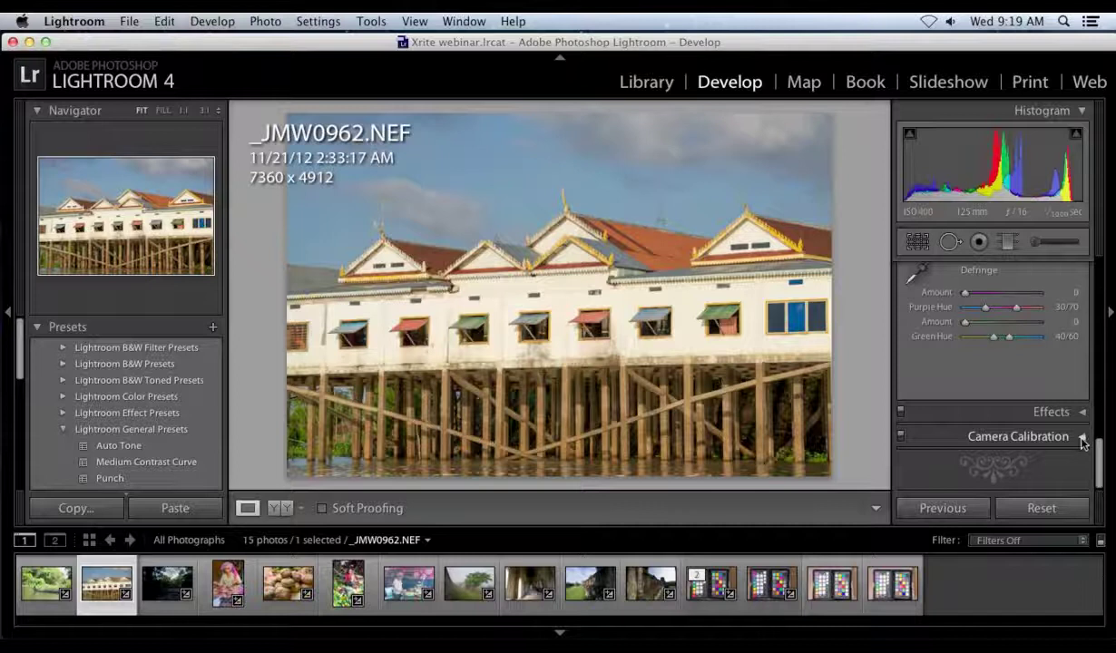
click(1081, 440)
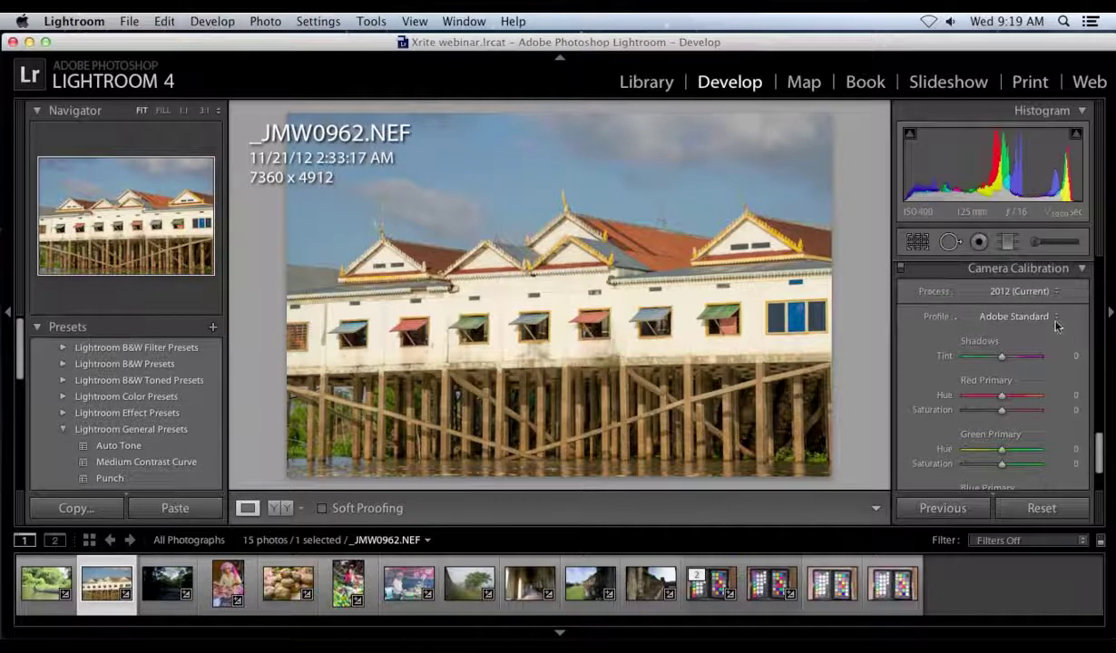
click(1016, 316)
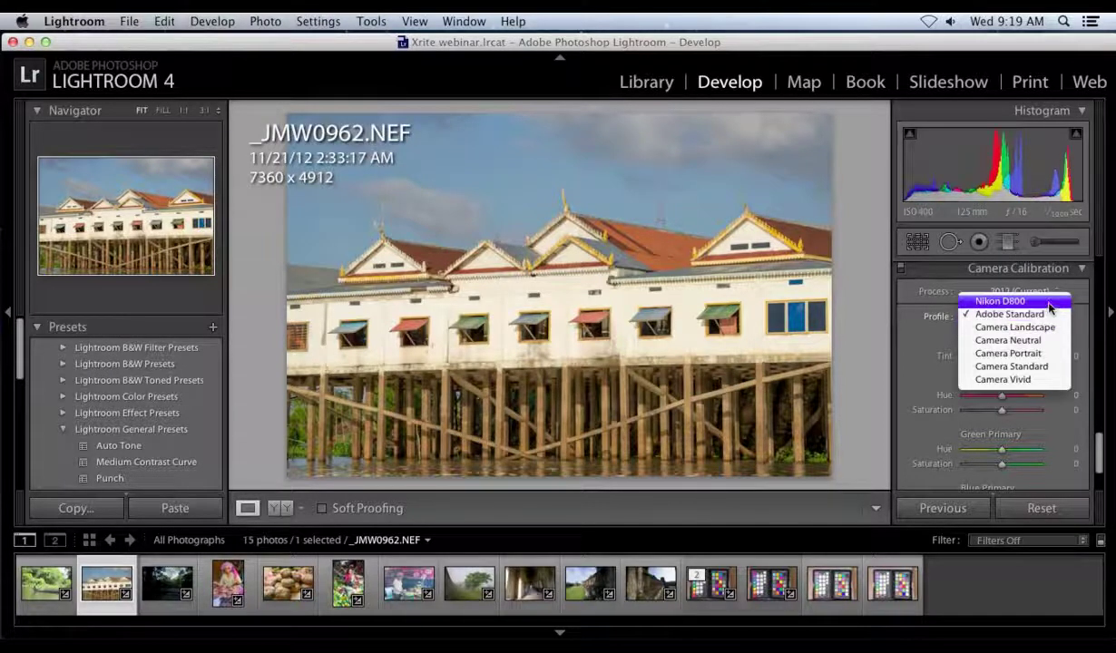
click(1049, 302)
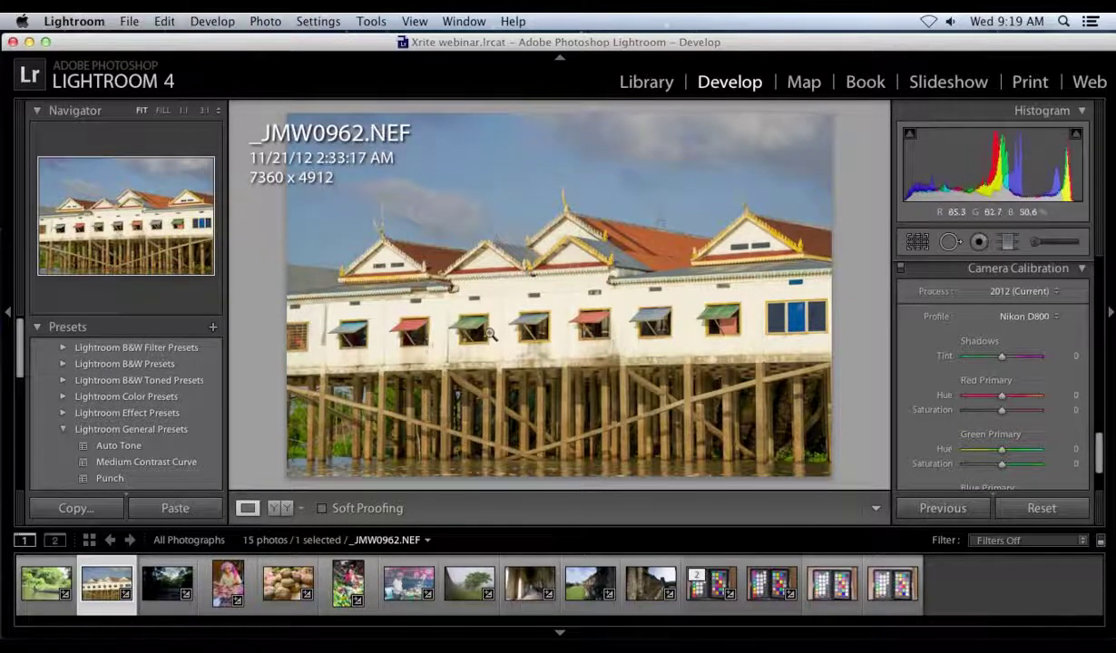
Send a copy of the building photo with Lightroom adjustments to PerfectlyClearLR for editing
click(266, 21)
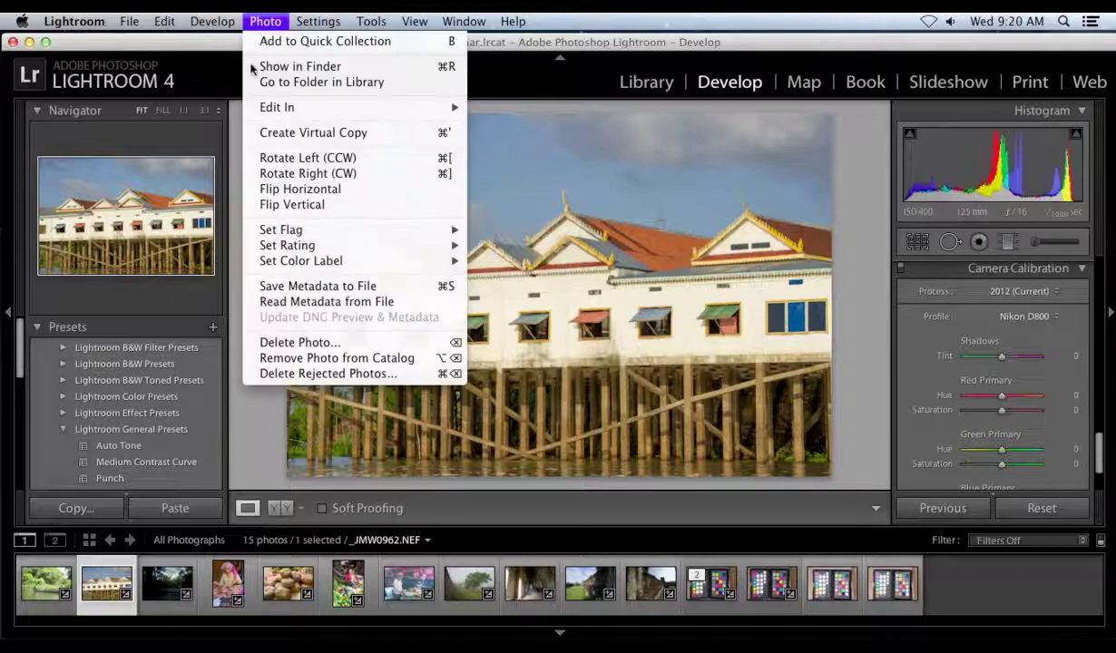
mouse_move(302, 108)
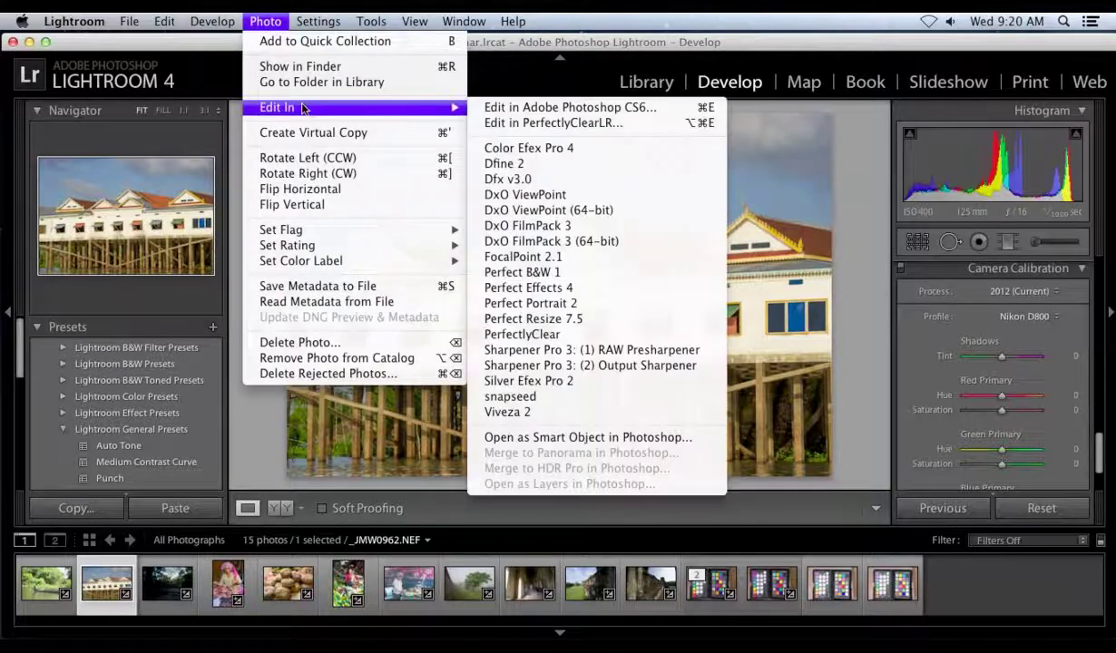
click(654, 334)
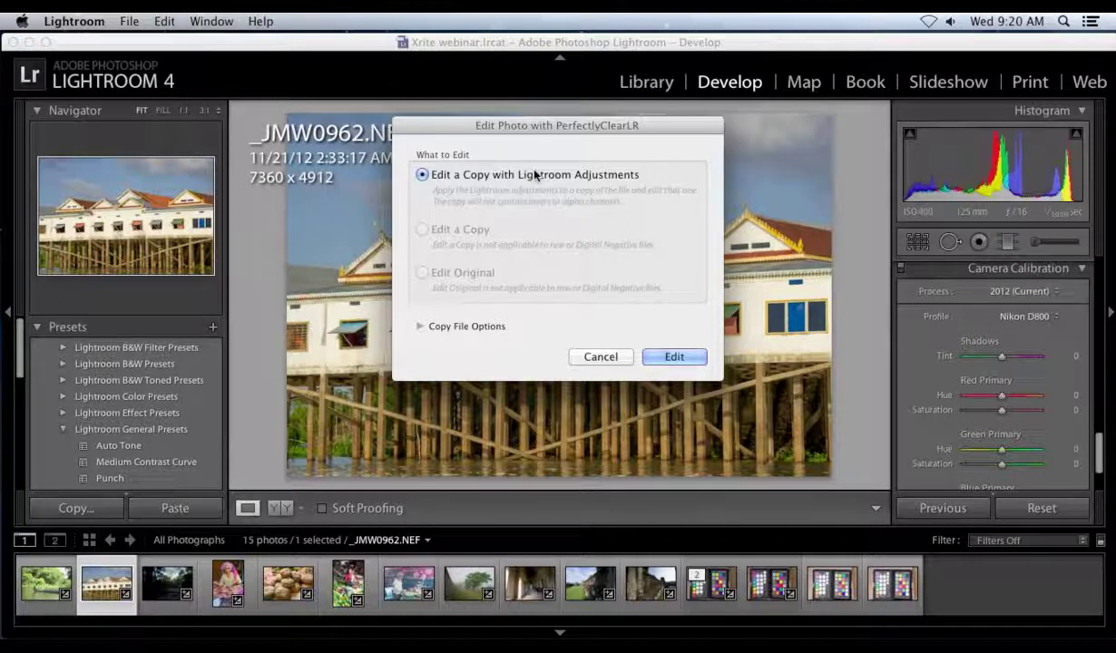
click(671, 356)
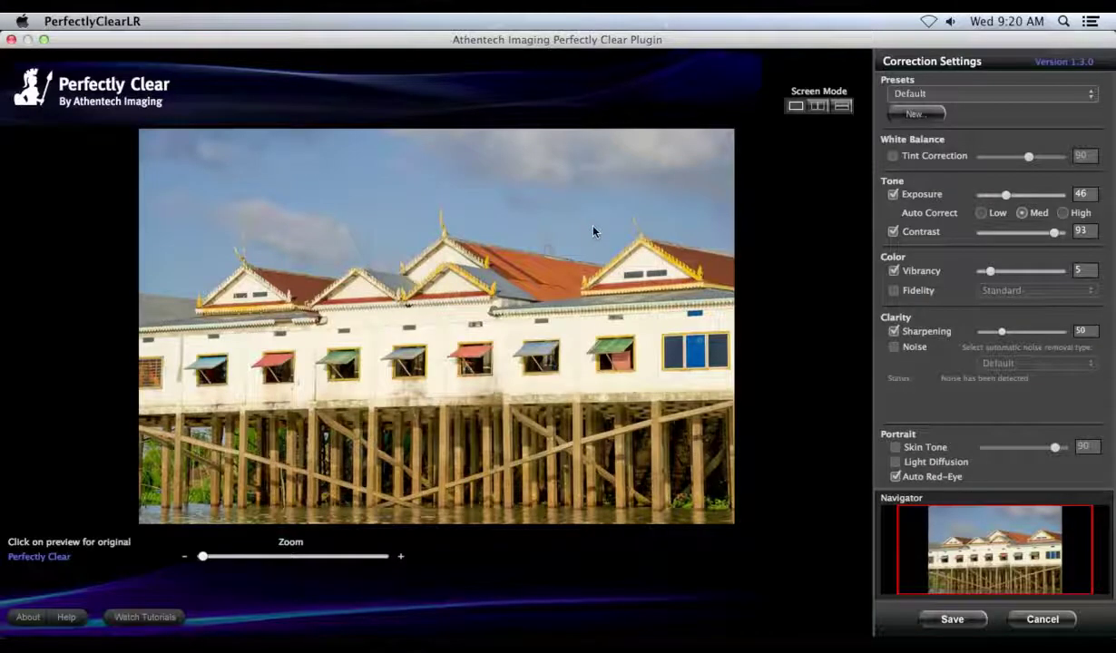
Compare the building photo with the original in the side-by-side and stacked views, including the wooden stilts
click(818, 106)
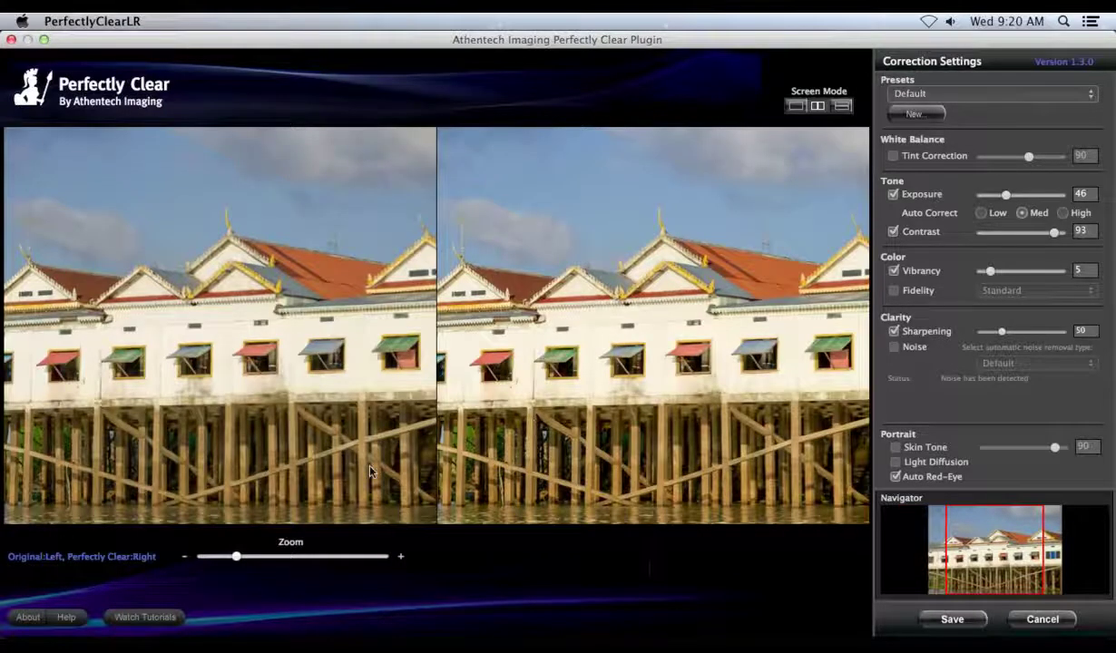
click(841, 106)
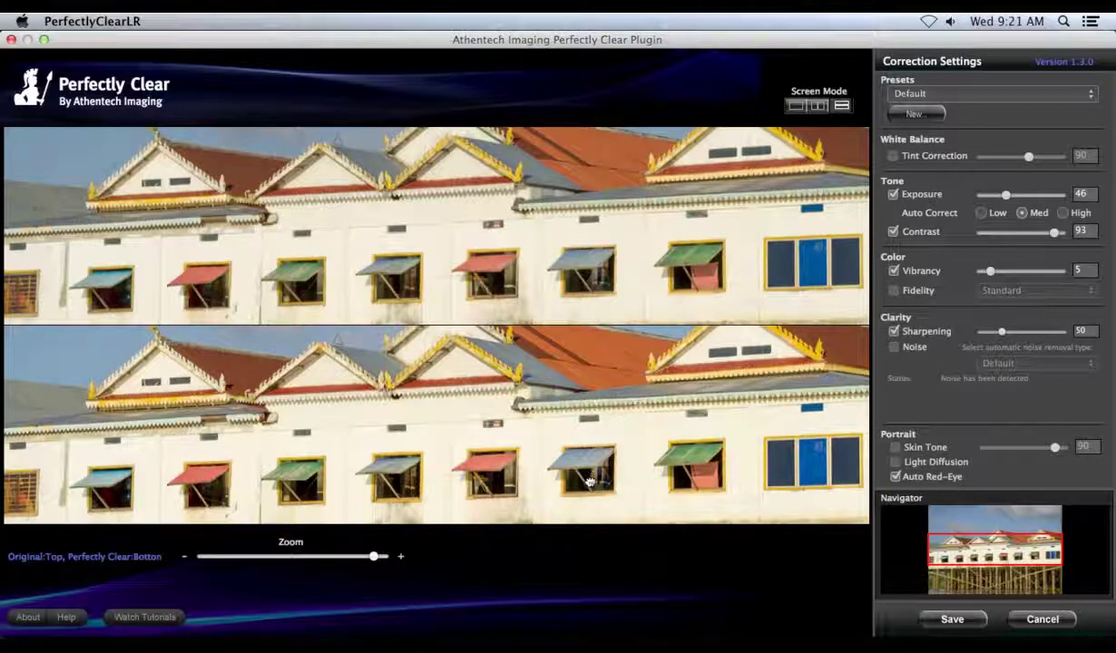
drag(589, 482, 1052, 174)
Enable Tint Correction at 90 and set the Exposure auto correction to Low
click(893, 157)
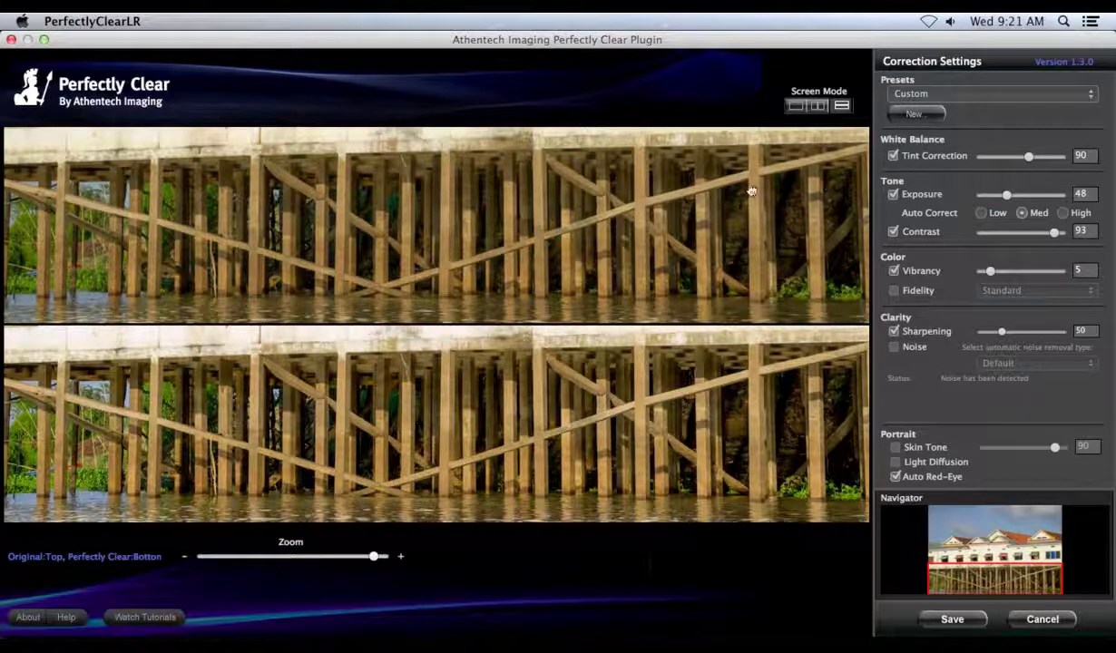
drag(751, 191, 776, 312)
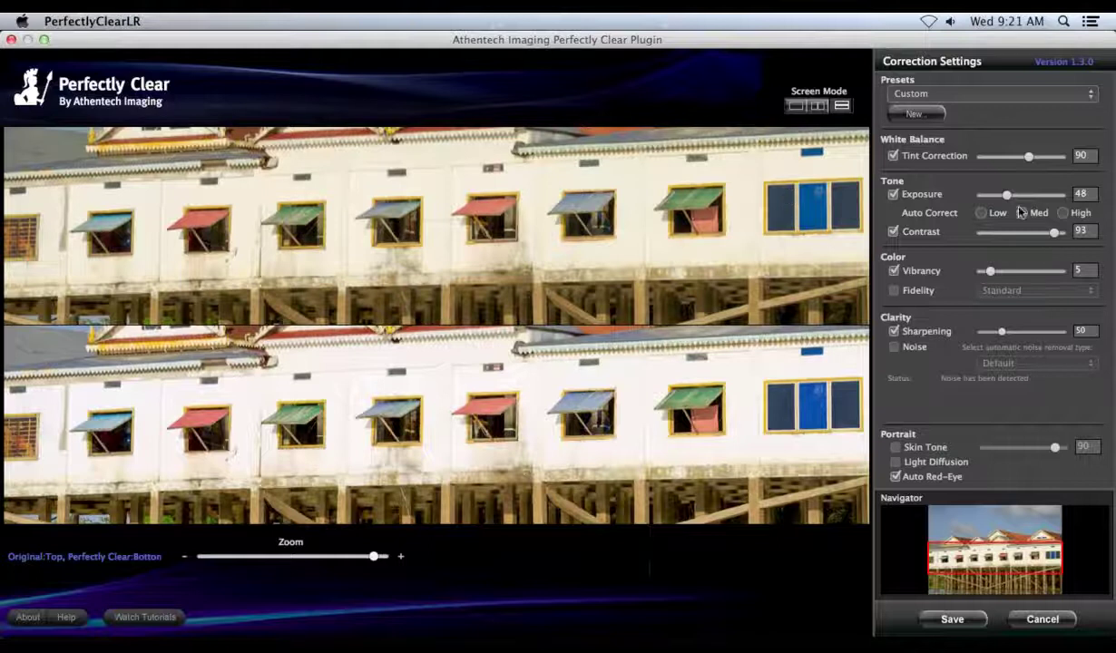
click(993, 214)
Set Vibrancy to 30 and enable Vivid Fidelity, checking the whole photo against the original in the single view
drag(1022, 277, 1039, 279)
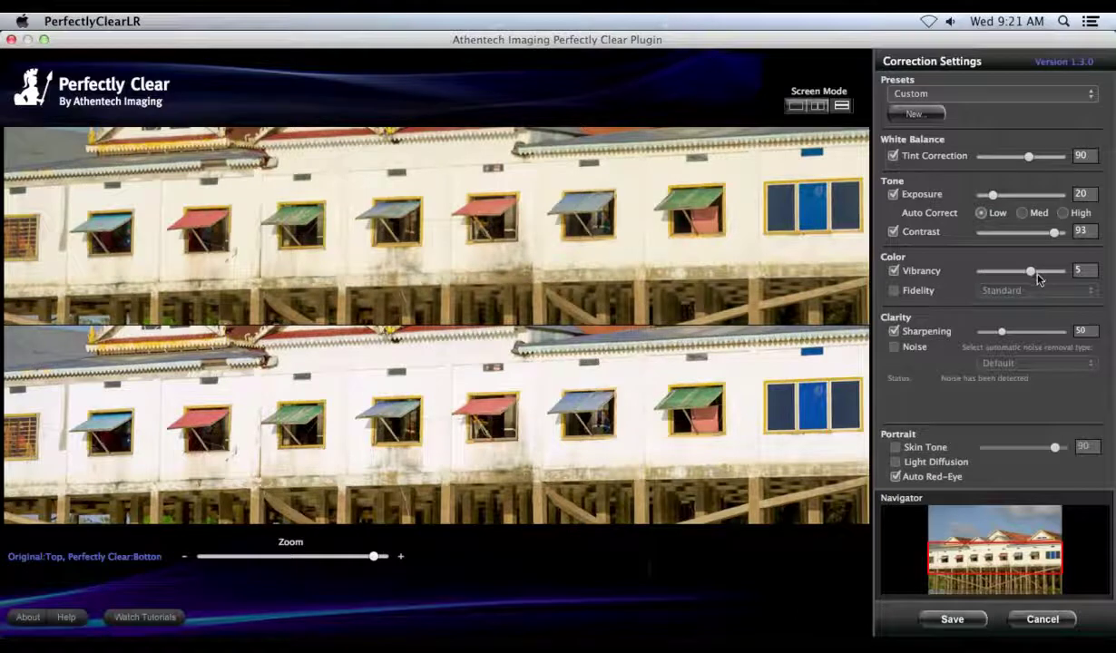
click(919, 294)
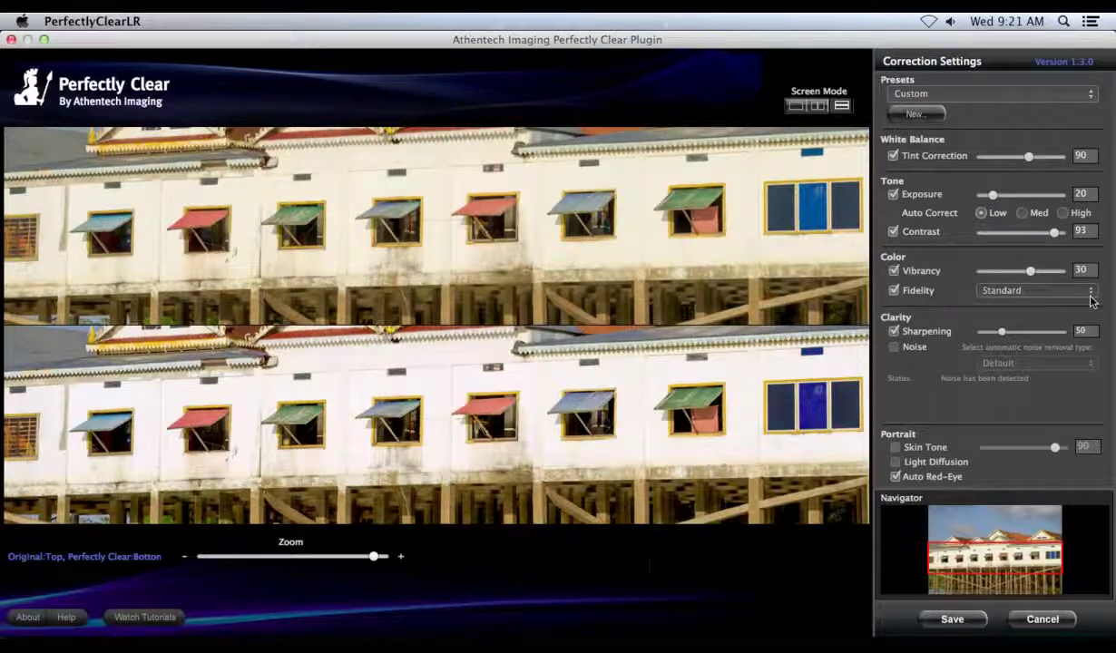
click(1052, 290)
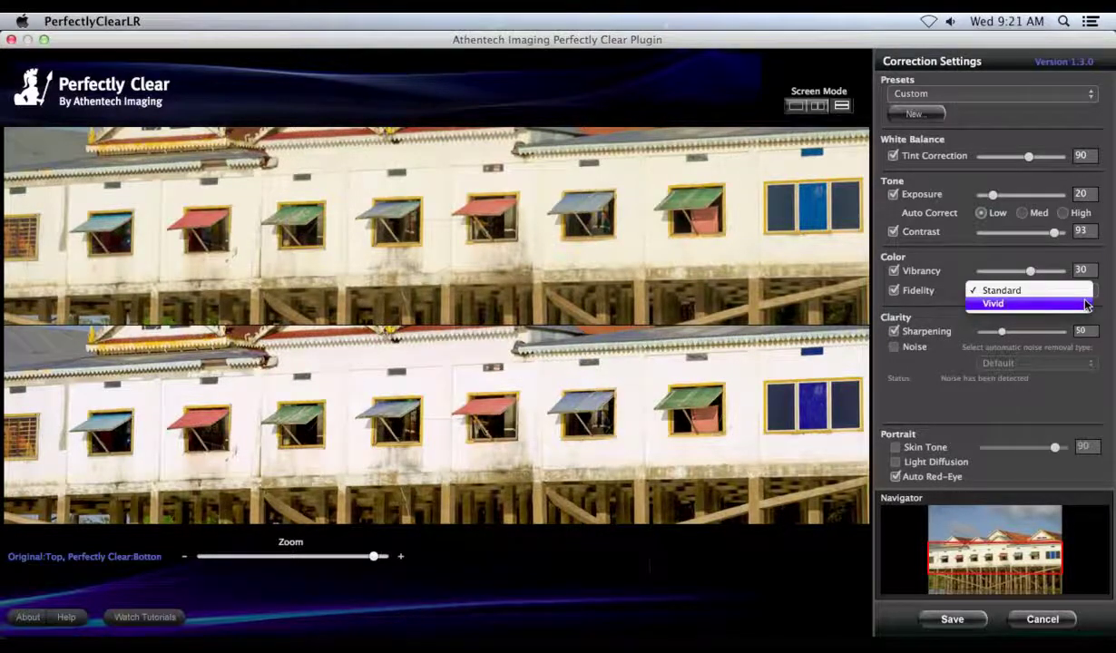
click(1086, 305)
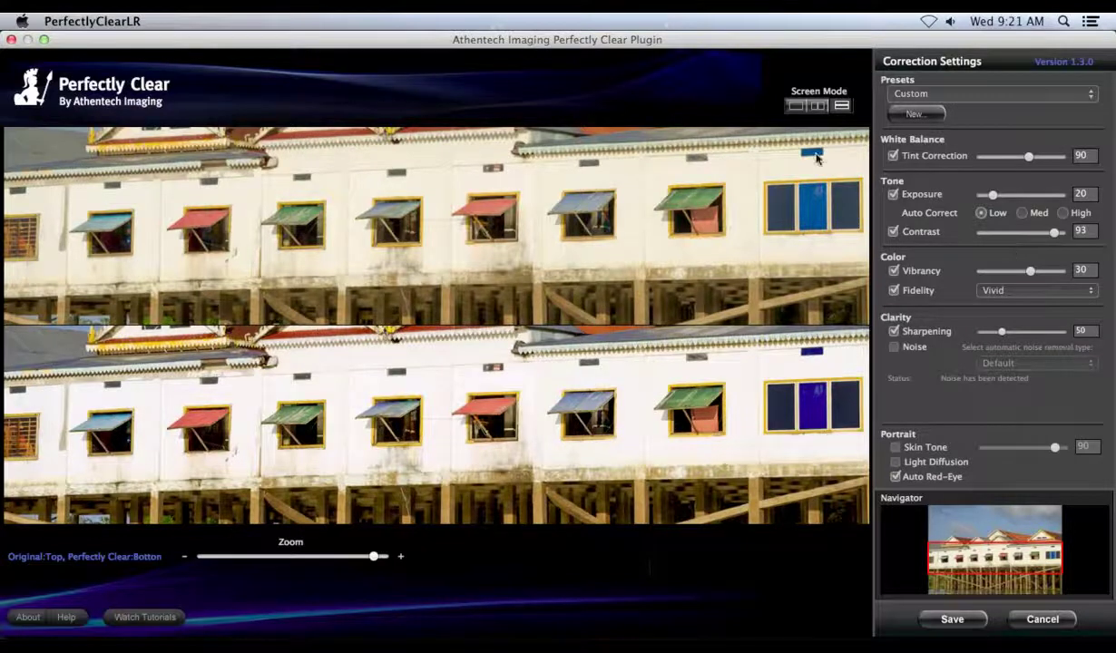
click(795, 105)
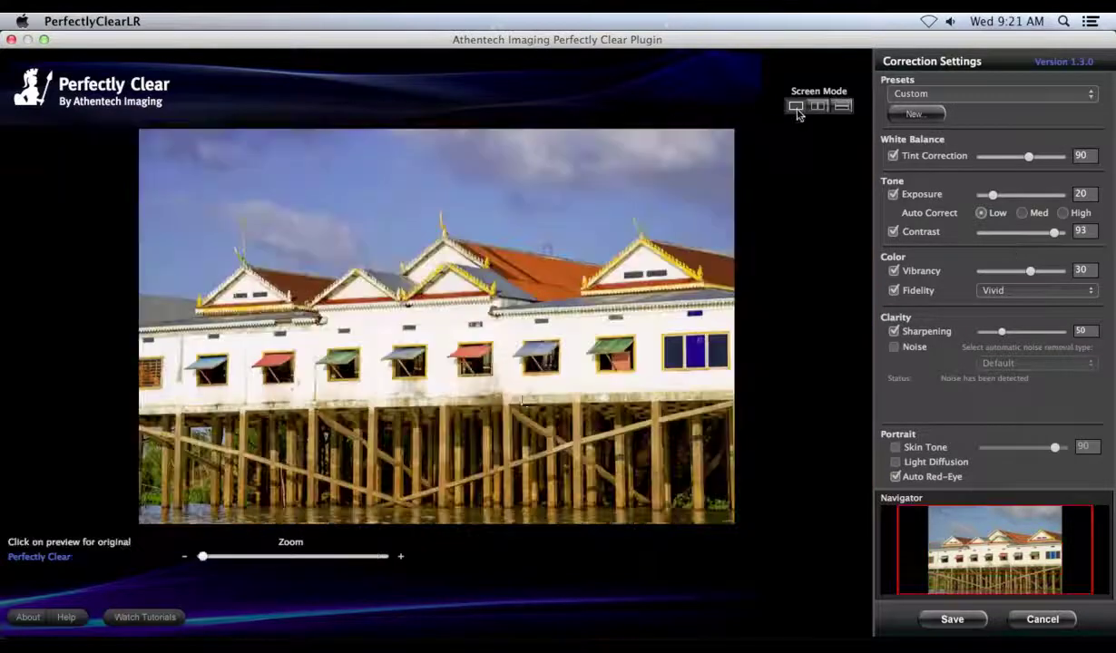
click(534, 349)
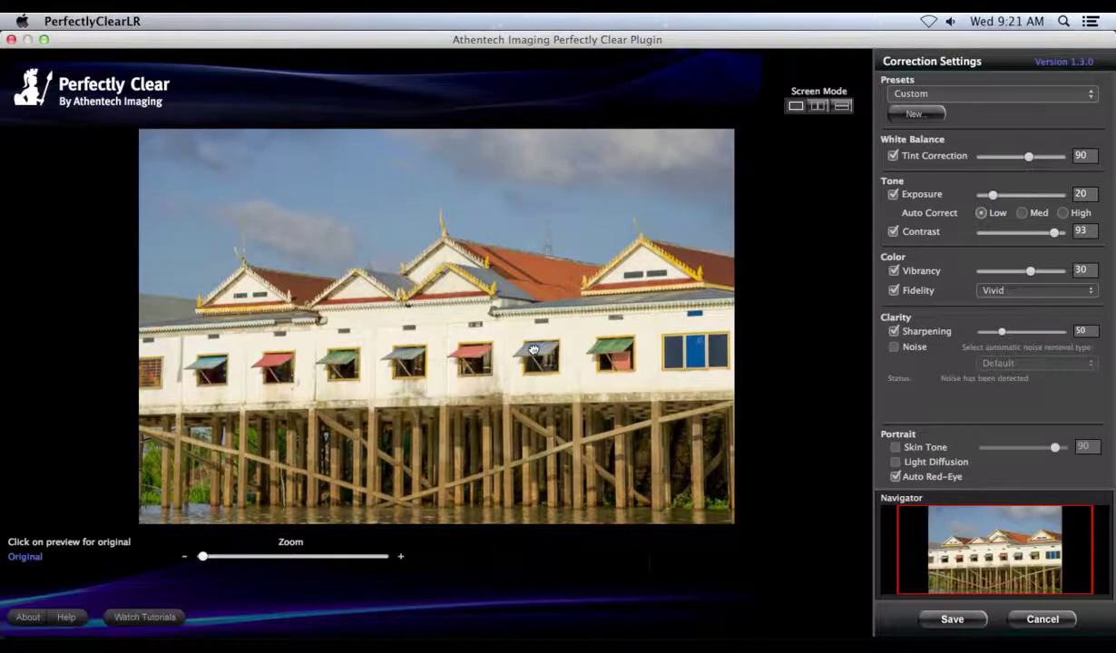
Compare the corrected building photo with its original version in the single preview
click(524, 341)
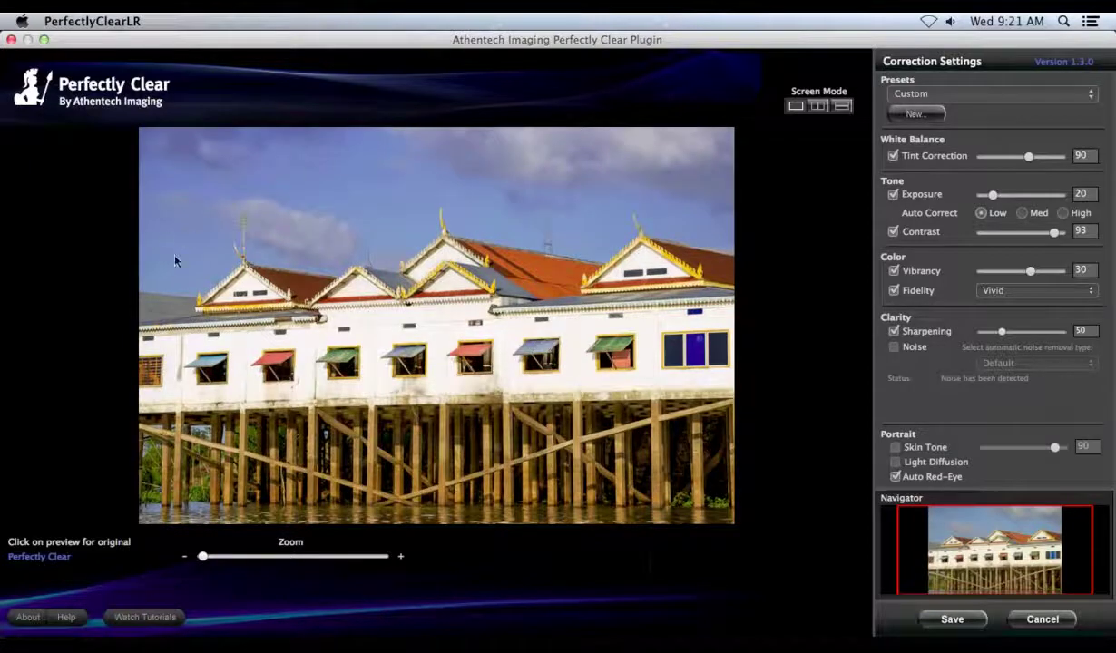
click(479, 387)
click(456, 398)
click(402, 390)
click(410, 390)
click(413, 390)
click(432, 400)
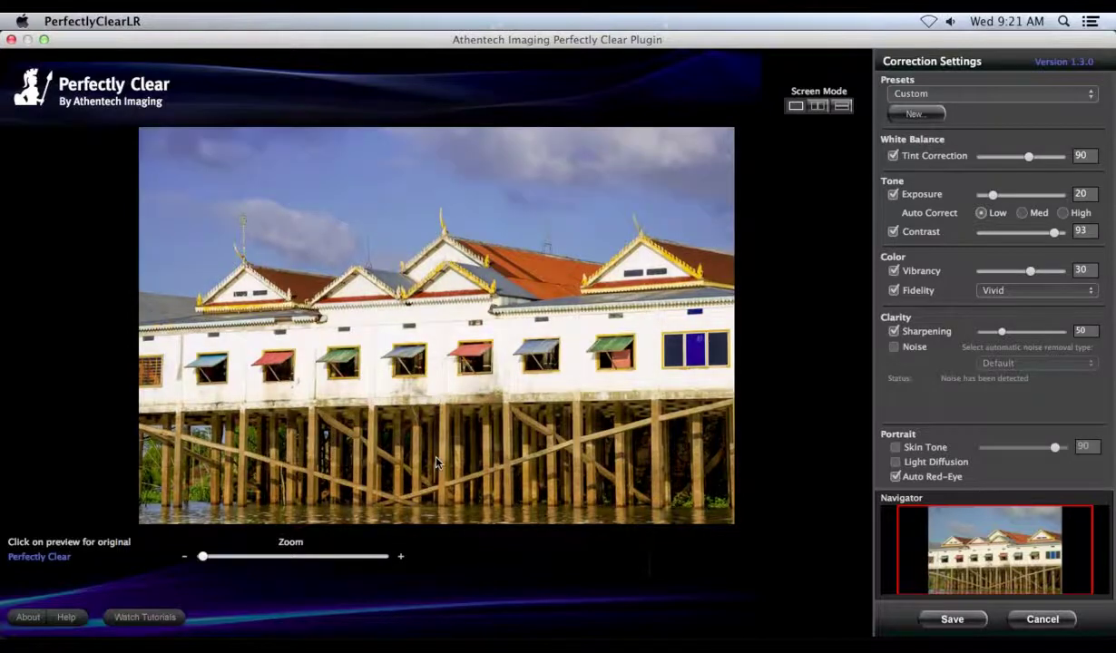
Disable Sharpening and store the correction settings as a new preset named "Cambodia preset"
click(895, 332)
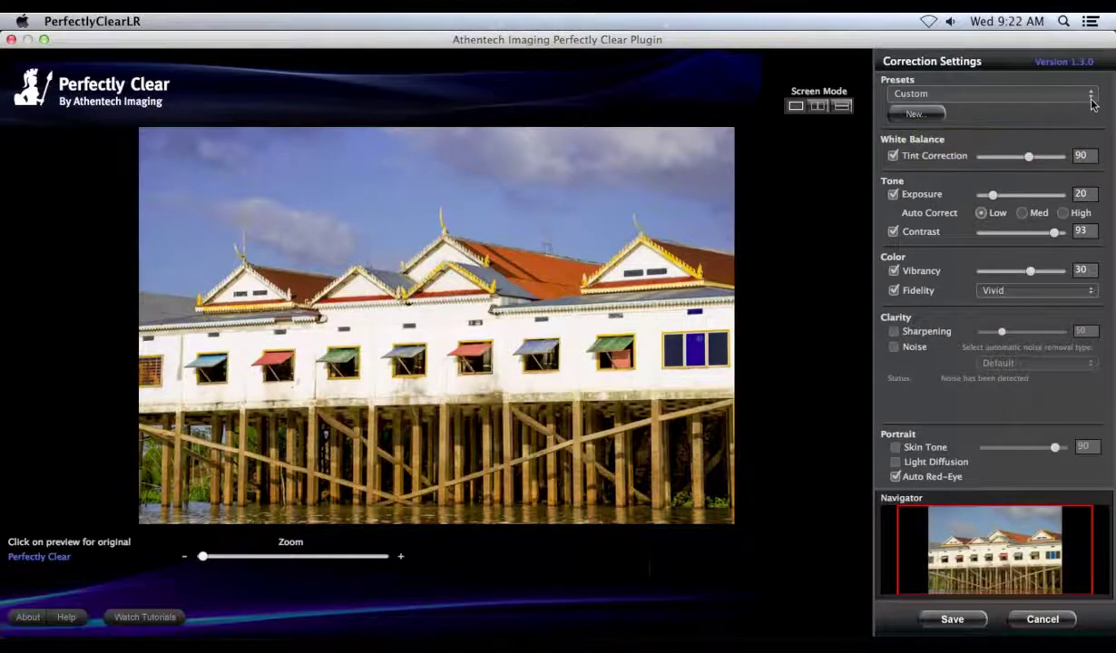
click(923, 116)
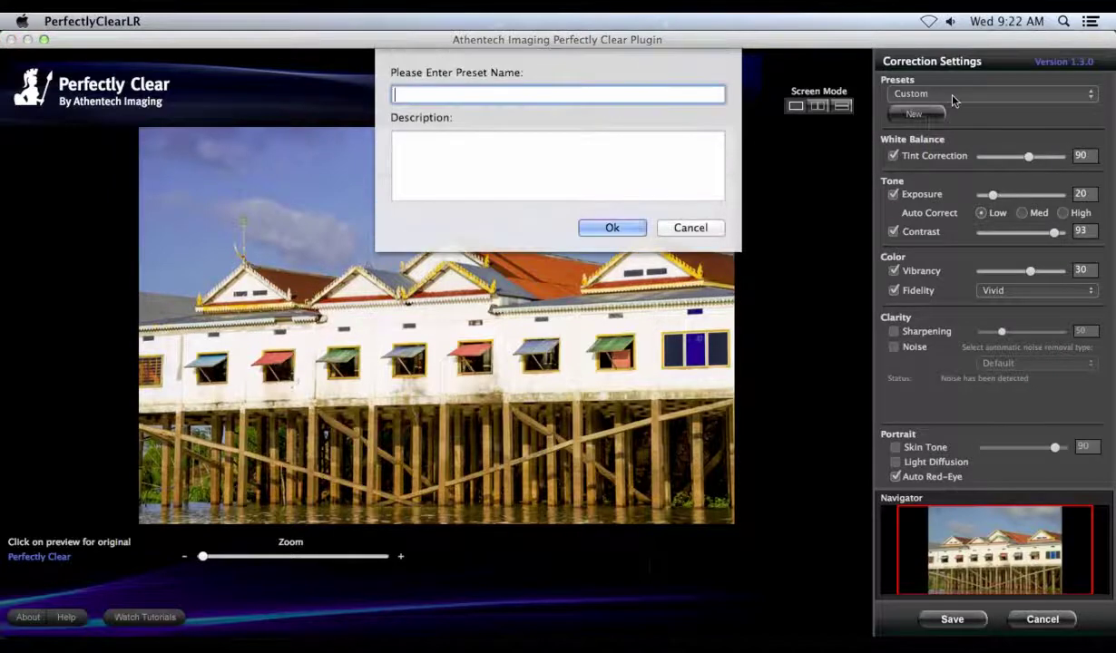
text(Cambodia )
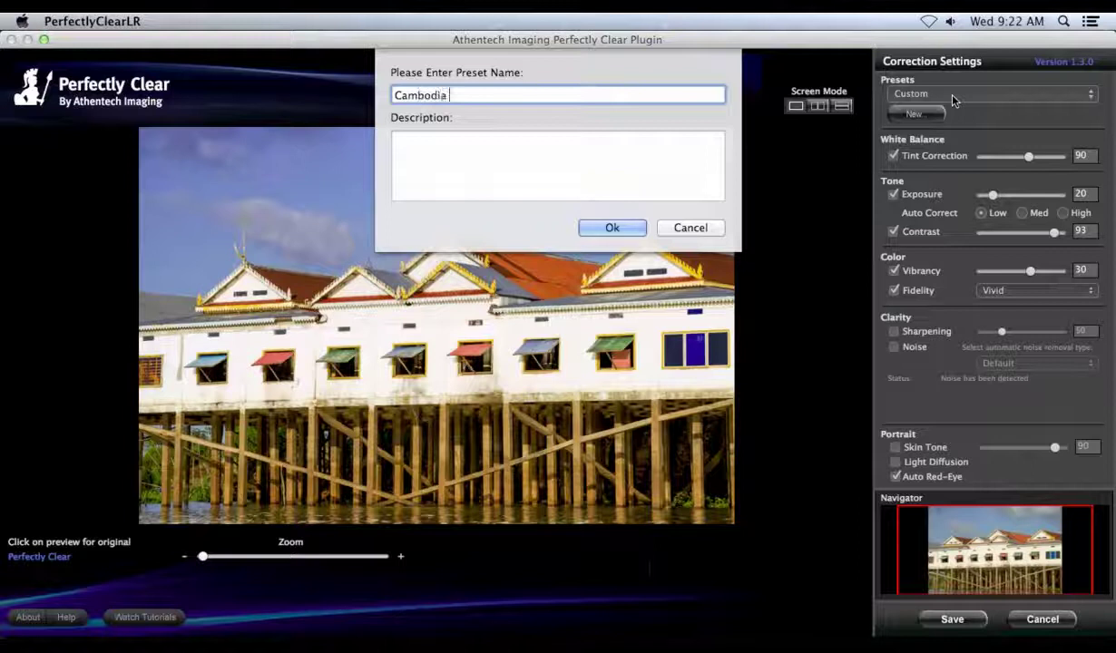
text(preset)
click(612, 227)
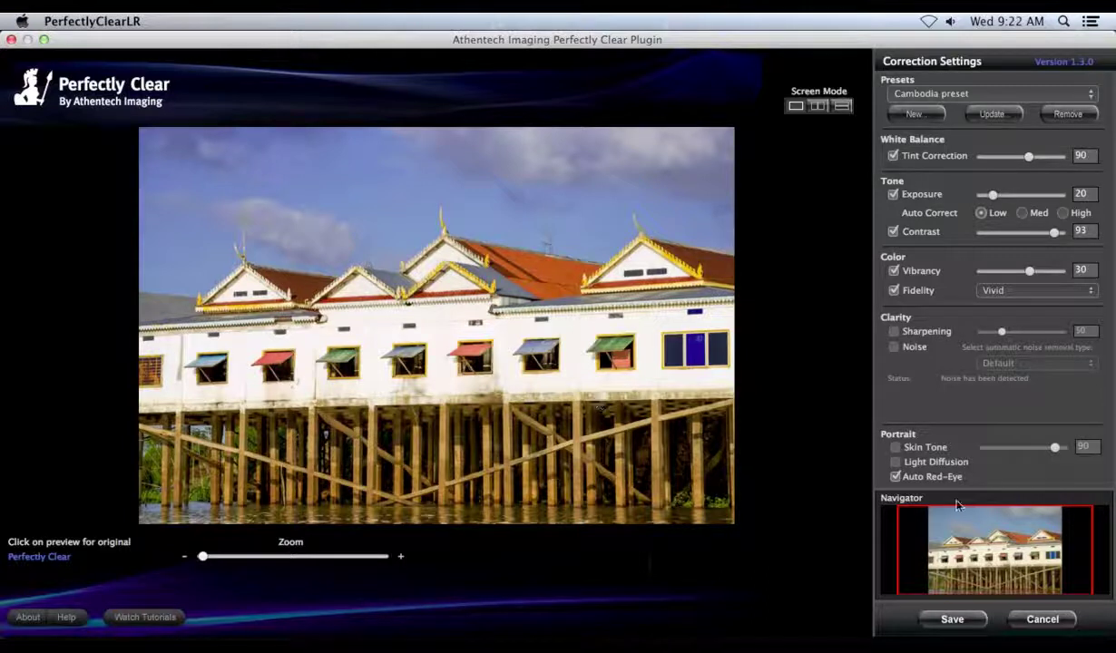
Save the corrected building photo back to Lightroom and show all photographs in the Library grid view
click(962, 621)
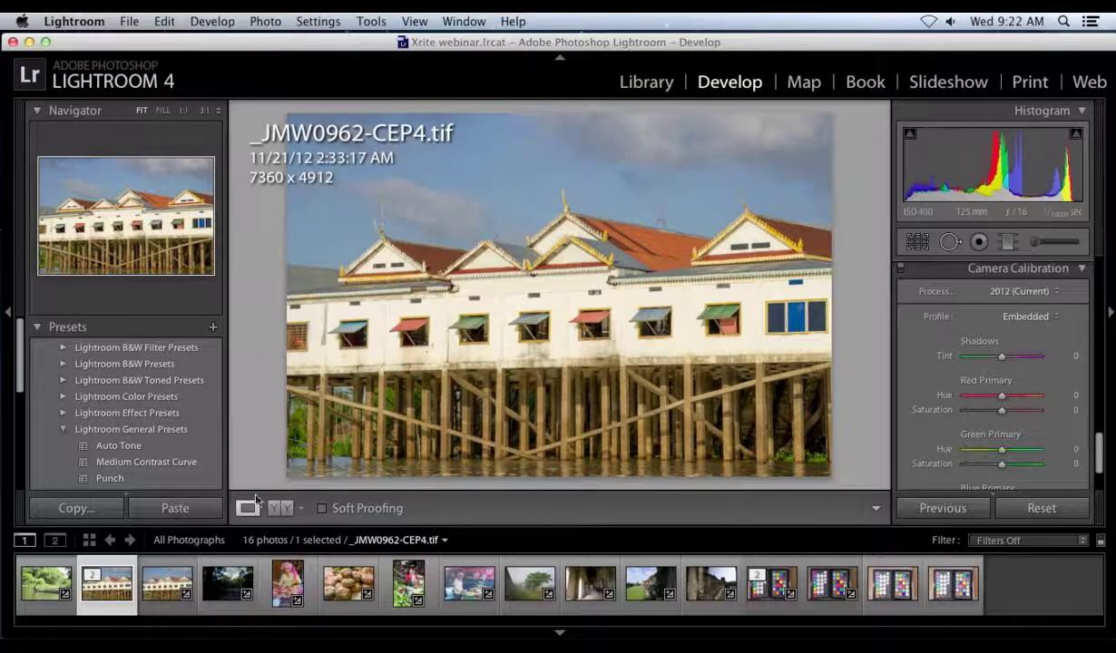
click(645, 83)
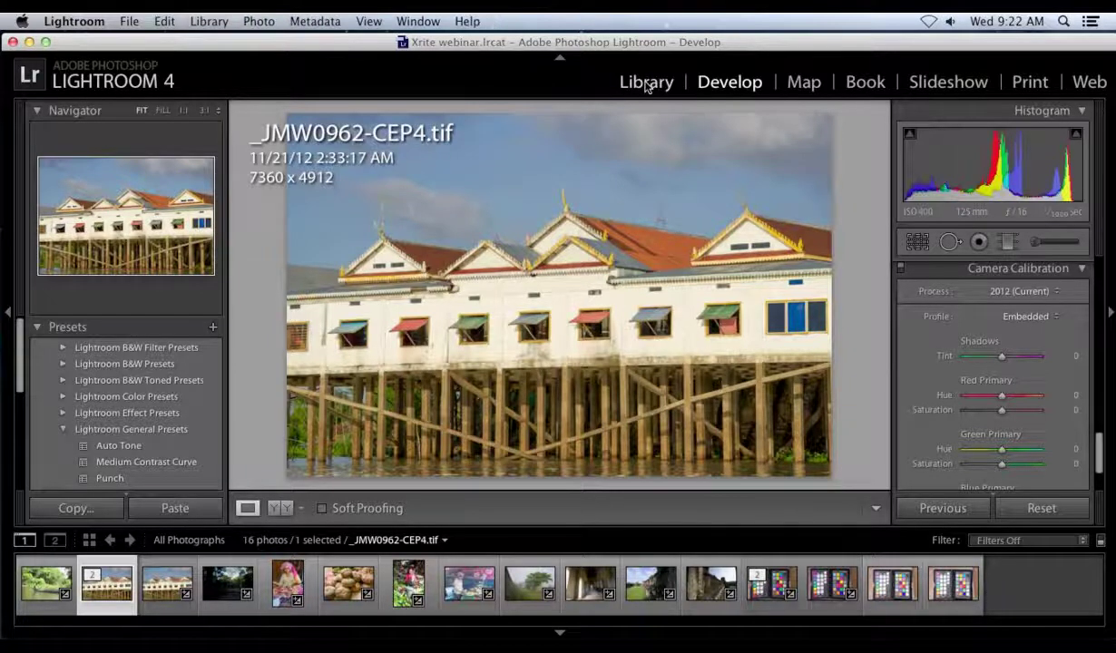
click(248, 509)
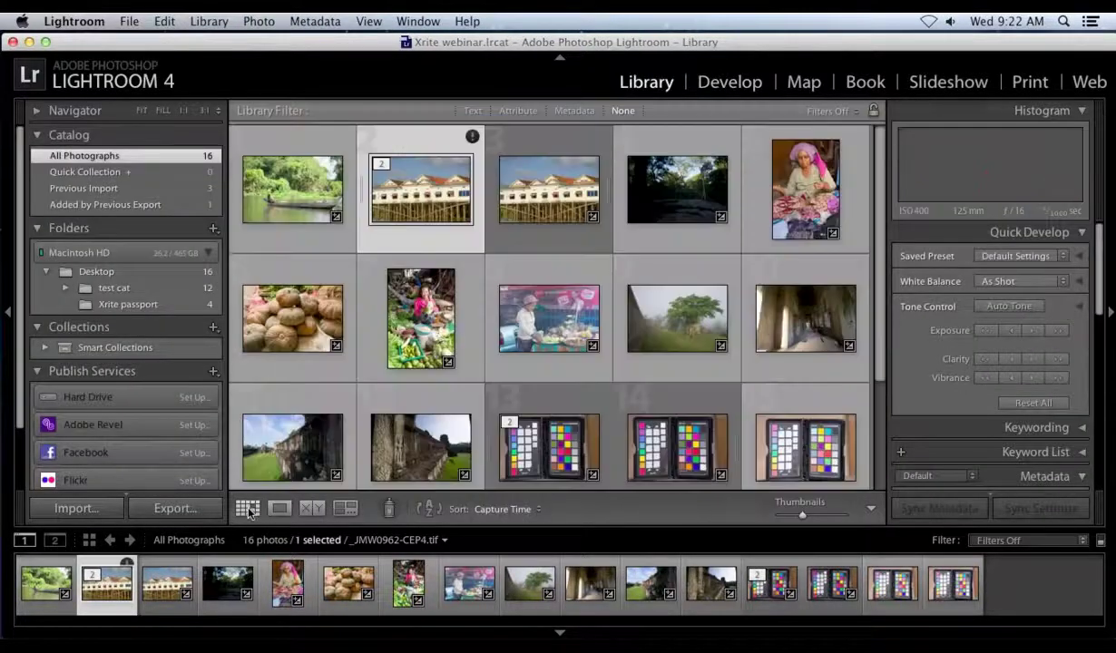
Select the boat, dark forest road, headscarf woman, pumpkins, vegetable seller, food stall, misty tree and stone corridor photos together
click(301, 207)
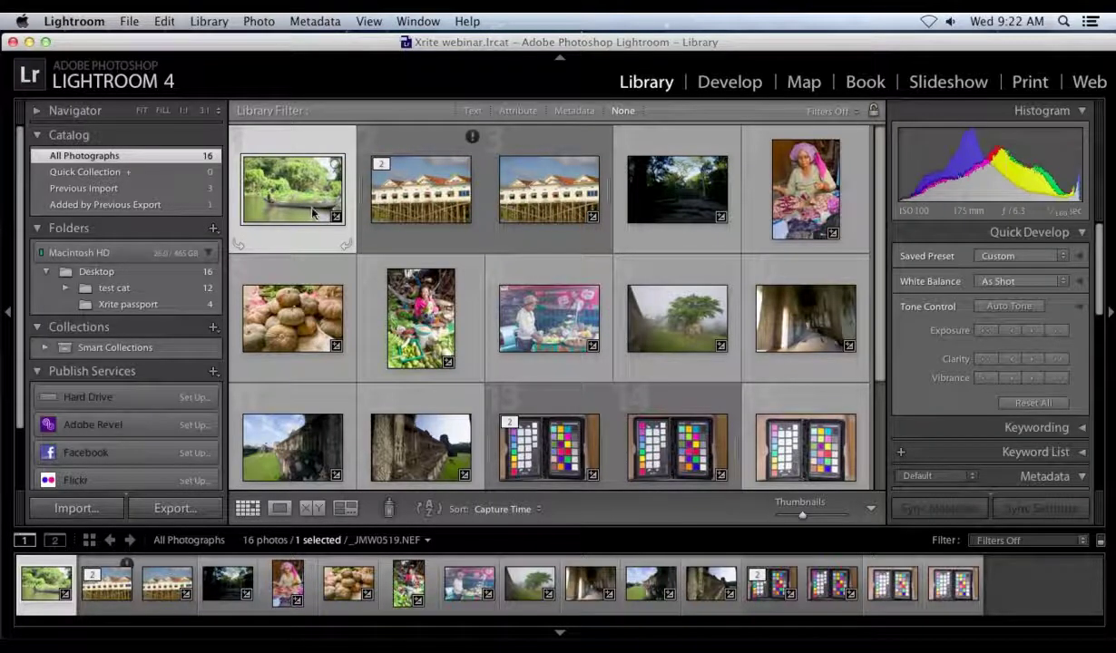
super+click(708, 238)
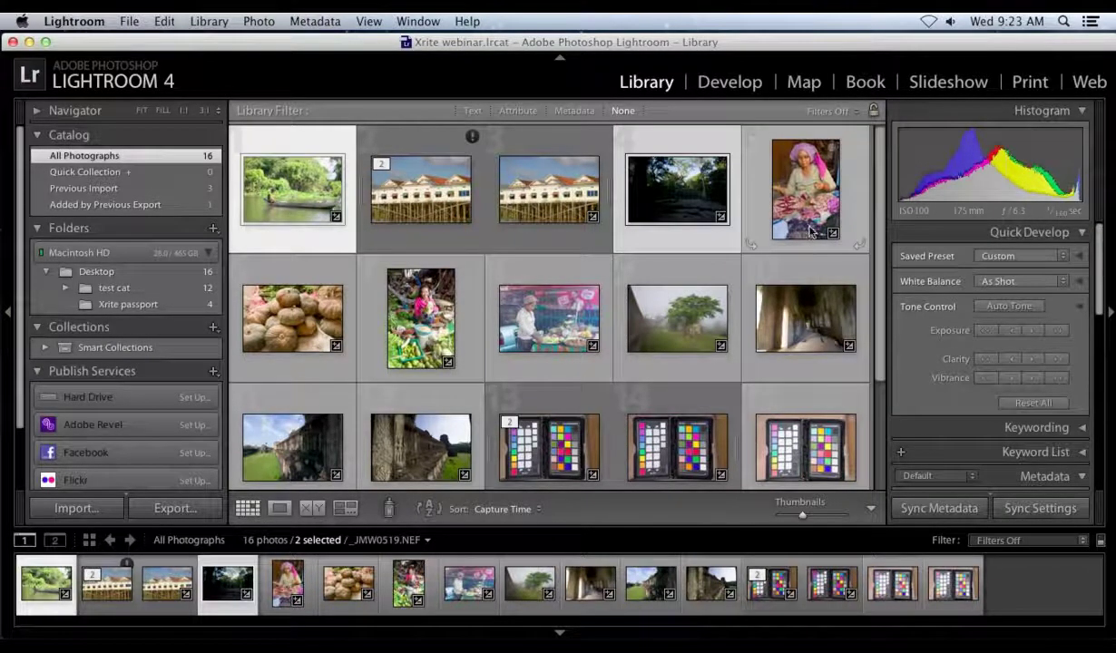
shift+click(298, 329)
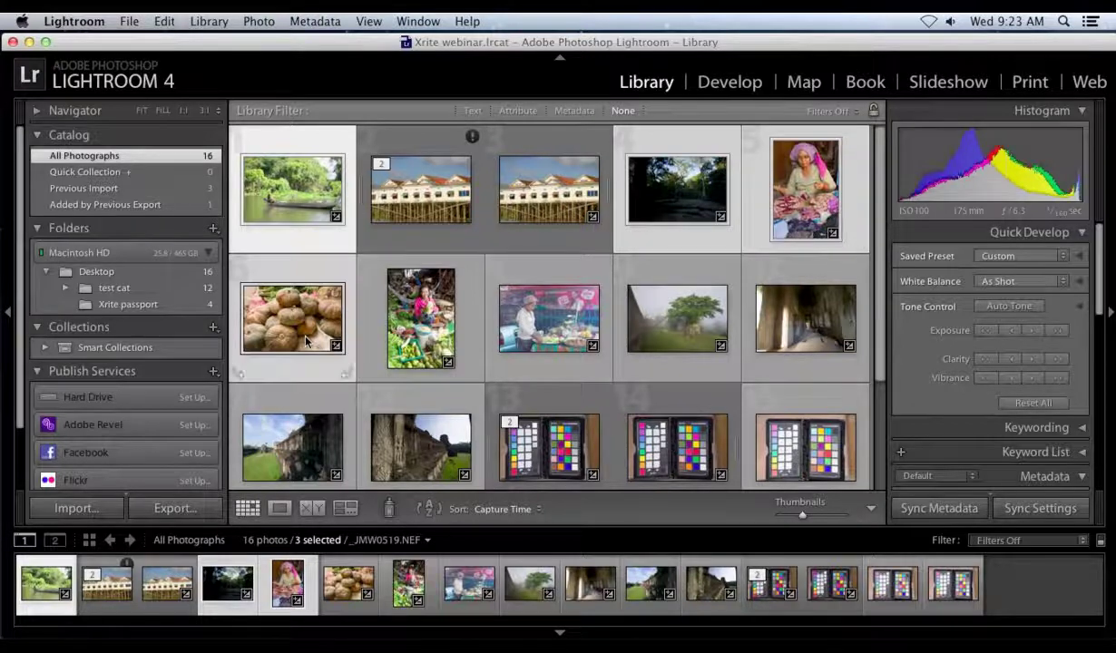
super+click(408, 336)
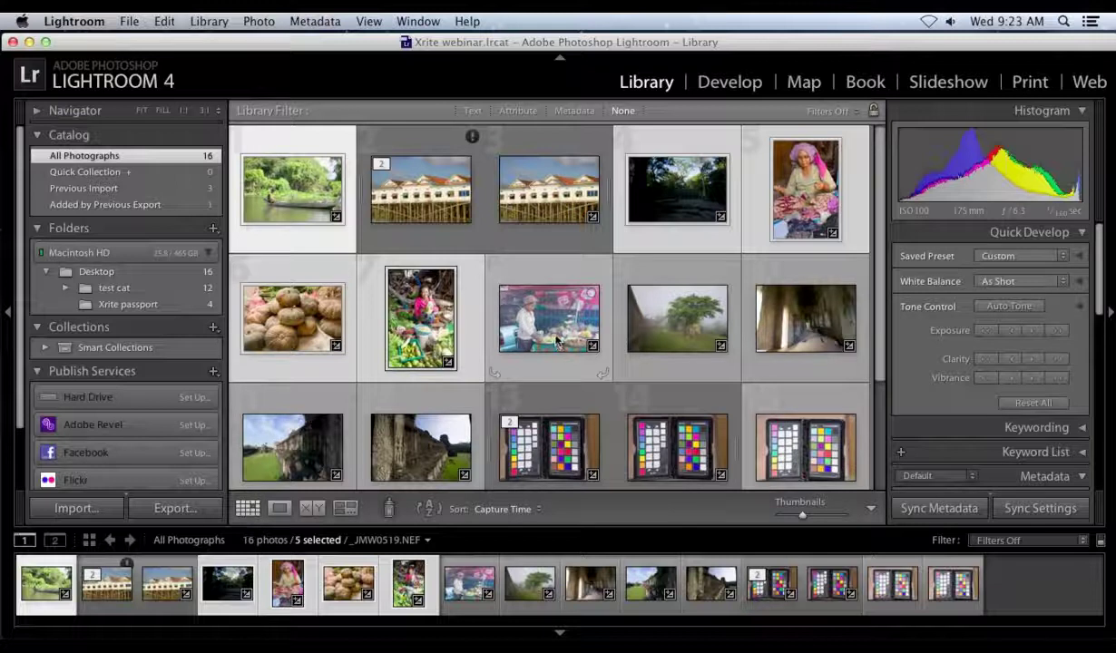
super+click(557, 341)
super+click(666, 324)
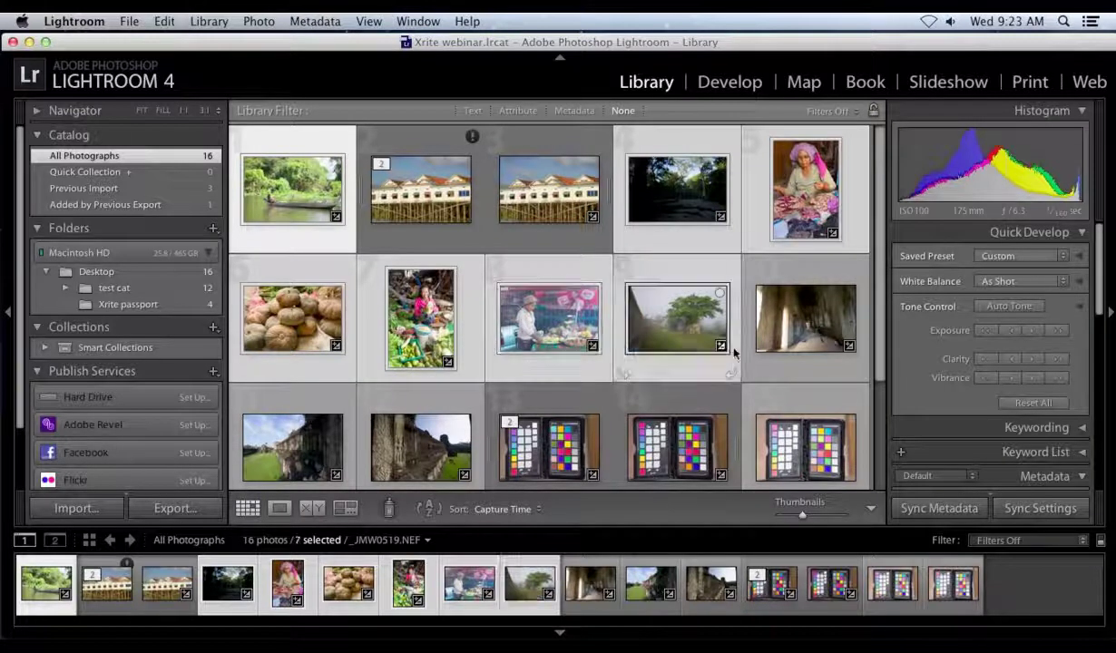
super+click(809, 340)
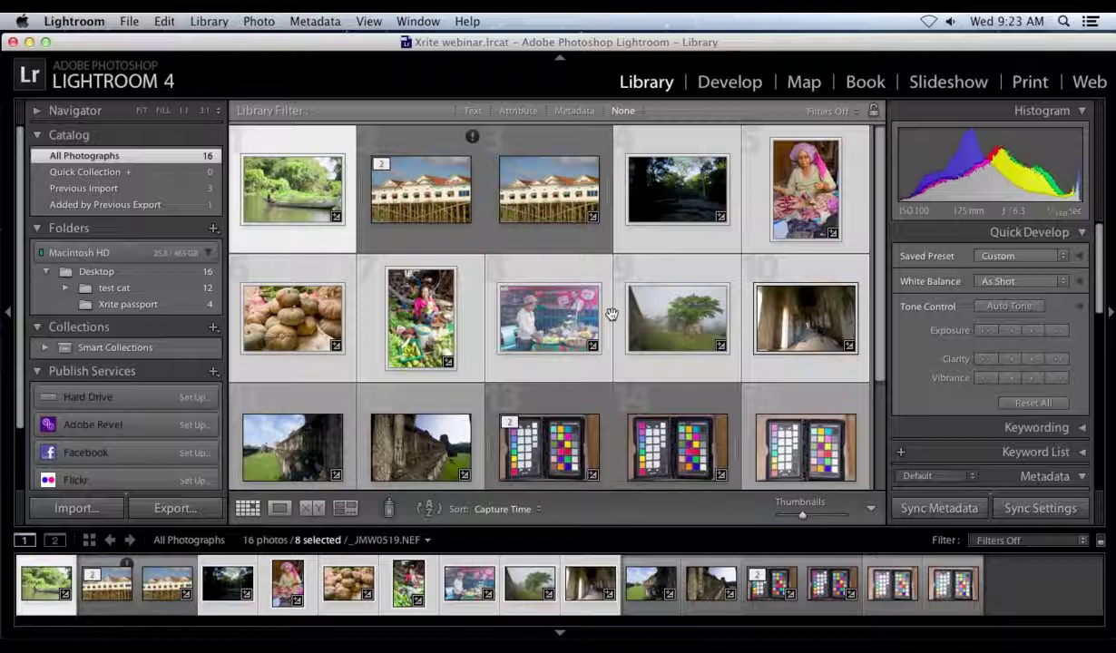
In the Develop module, turn on highlight clipping for the boat photo, set Highlights to -44 and brighten its shadow tones
click(727, 88)
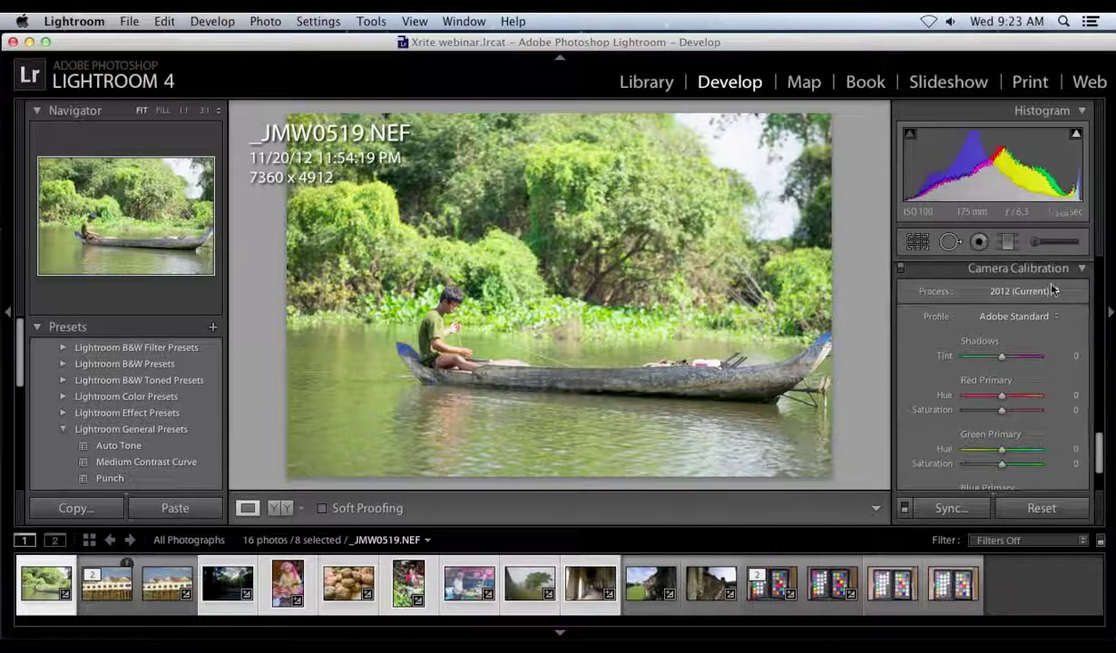
drag(1099, 454, 1099, 272)
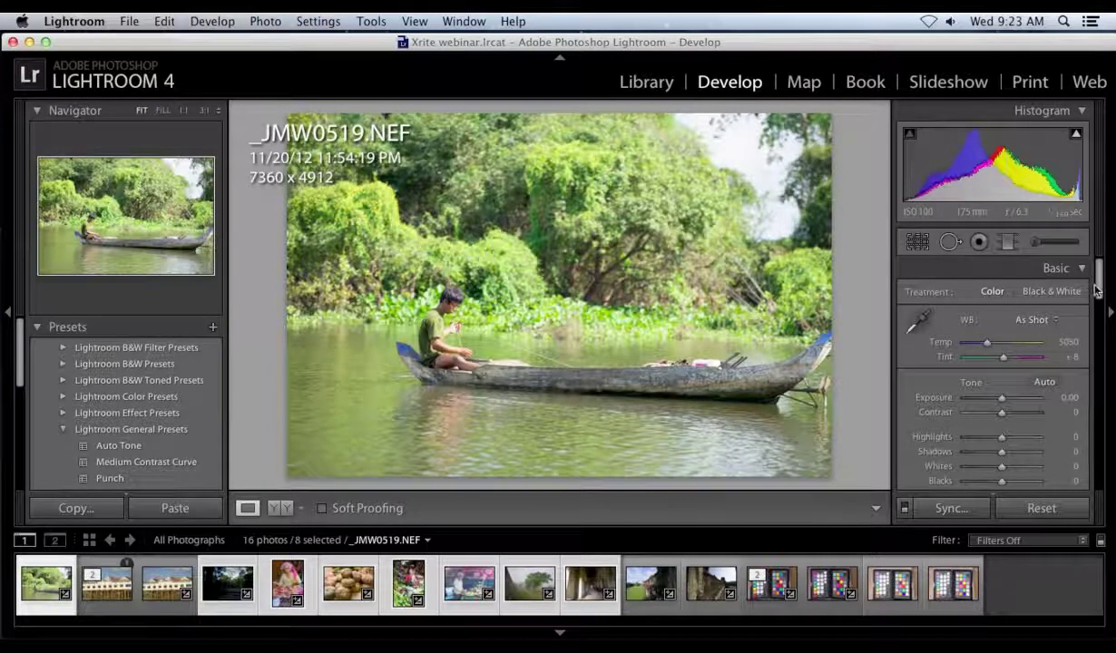
scroll(1095, 290, down, 2)
click(1076, 136)
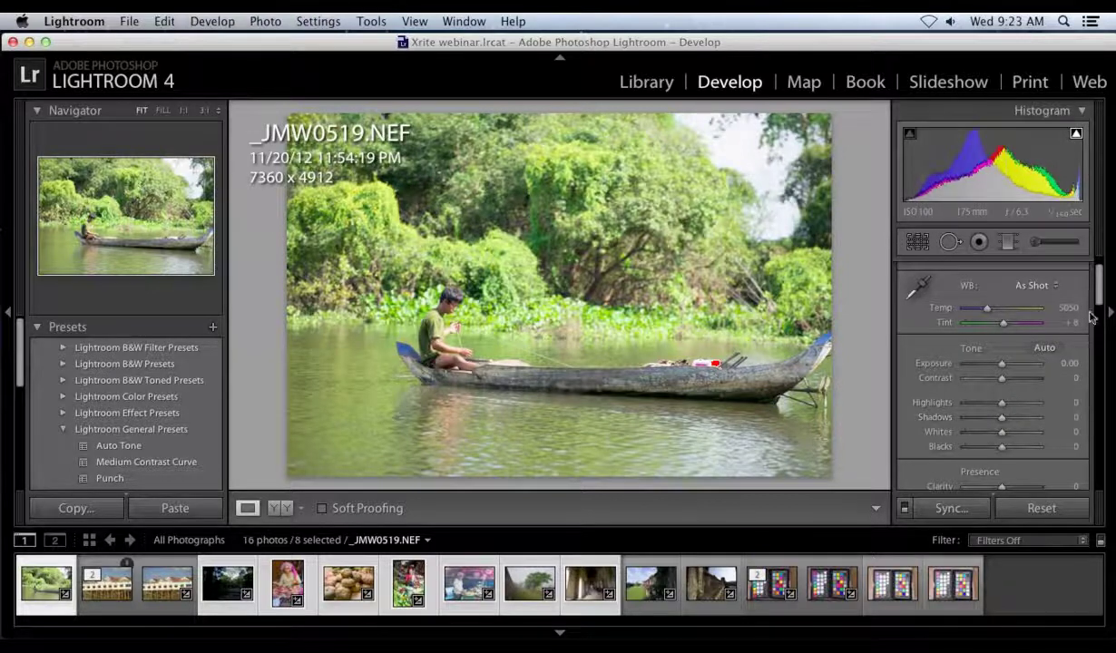
scroll(1095, 304, down, 2)
scroll(1080, 313, down, 3)
drag(1001, 304, 987, 310)
scroll(993, 326, down, 1)
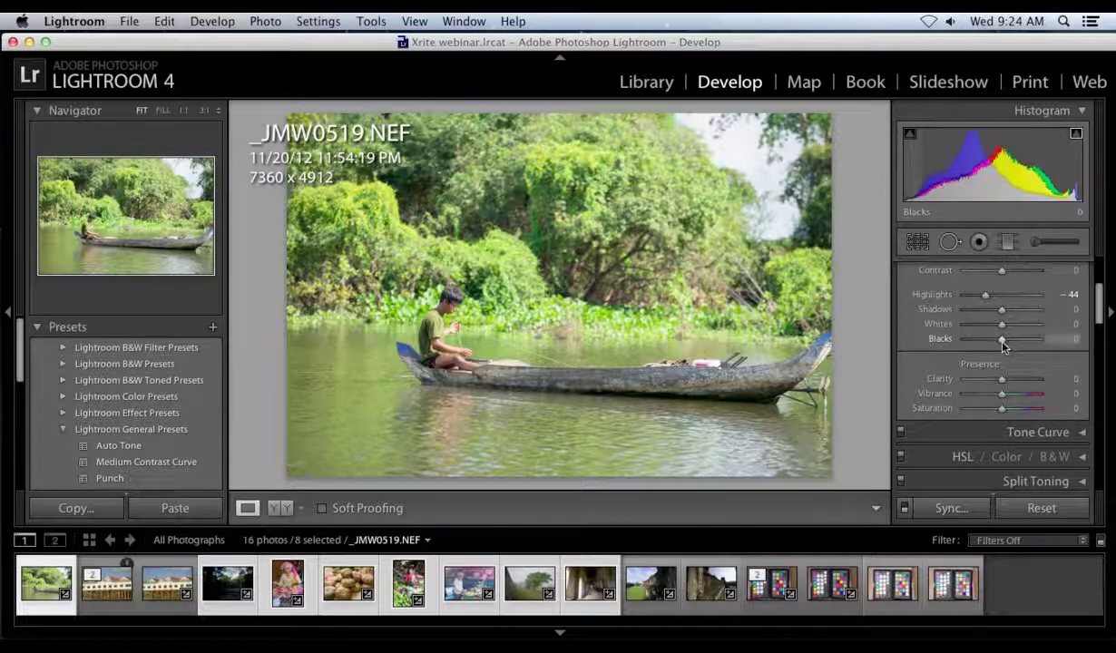
drag(1002, 346, 1014, 313)
Enable Remove Chromatic Aberration and the lens profile corrections for the boat photo
drag(1099, 300, 1099, 407)
click(910, 341)
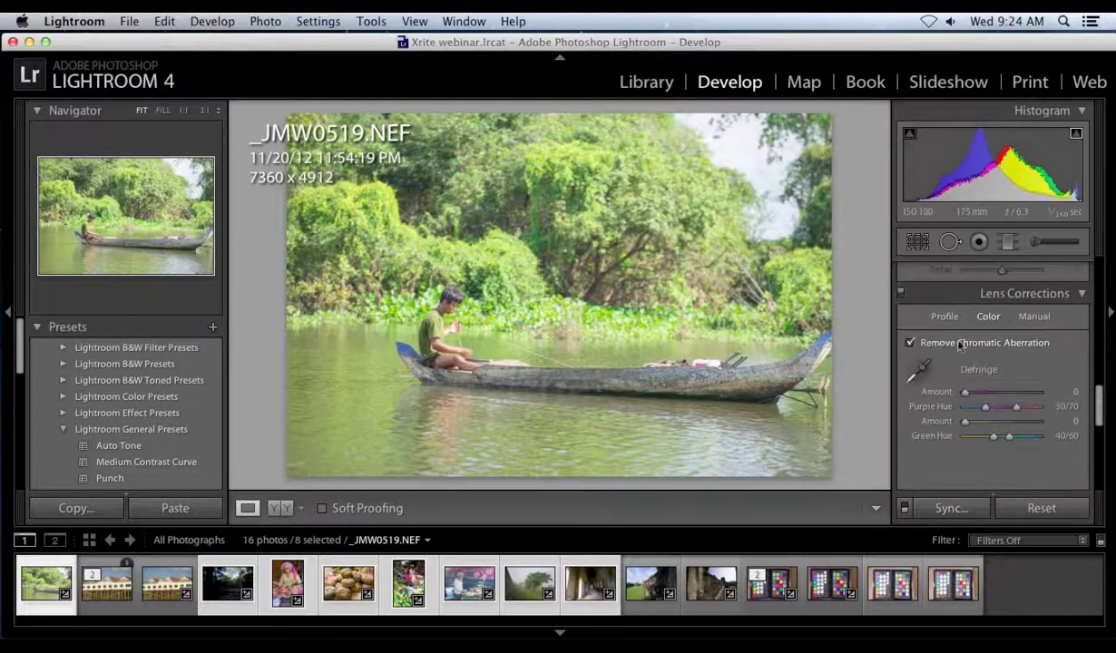
click(945, 316)
click(910, 344)
Set the Camera Calibration profile to Nikon D800 and synchronize the boat photo's settings to the other selected photos
drag(1099, 408, 1112, 479)
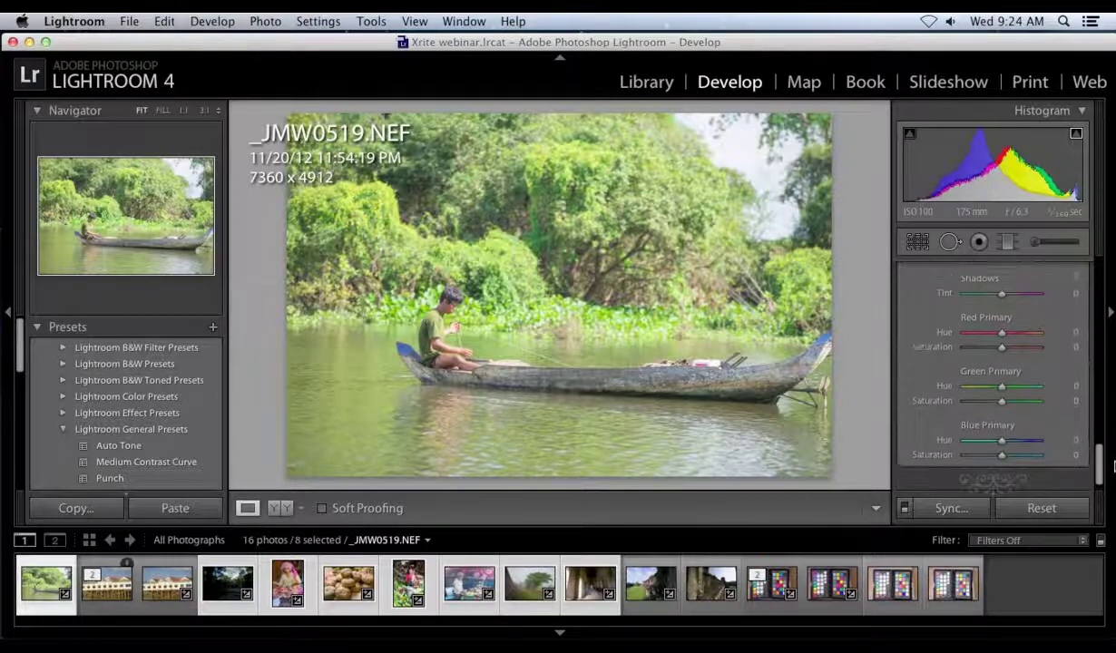
scroll(1015, 363, up, 3)
click(1055, 344)
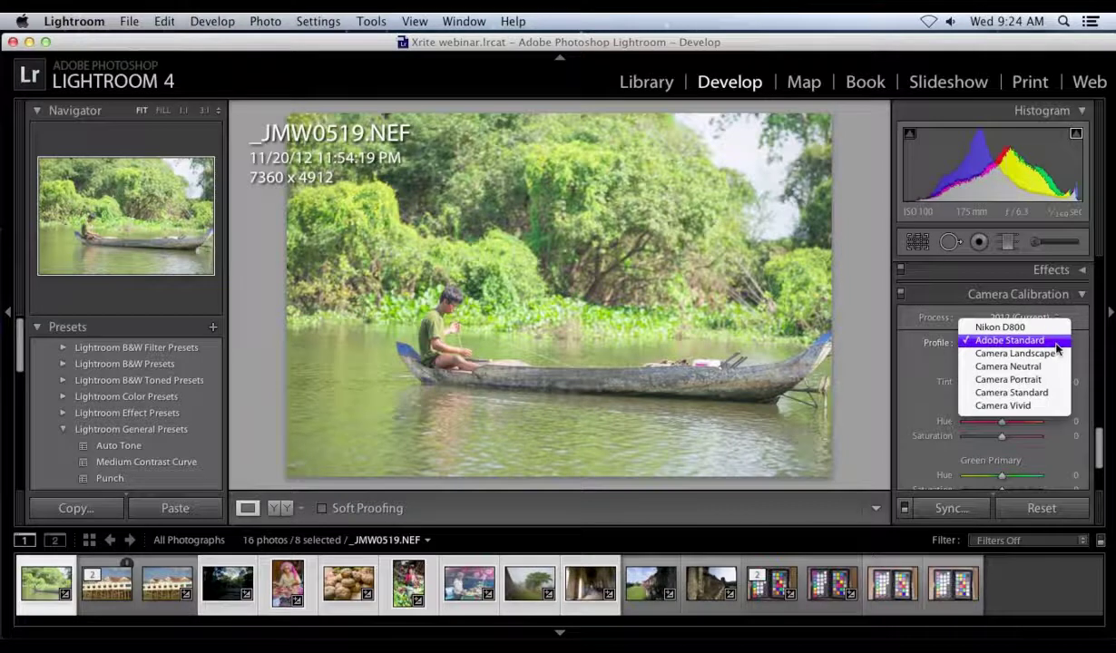
click(1040, 329)
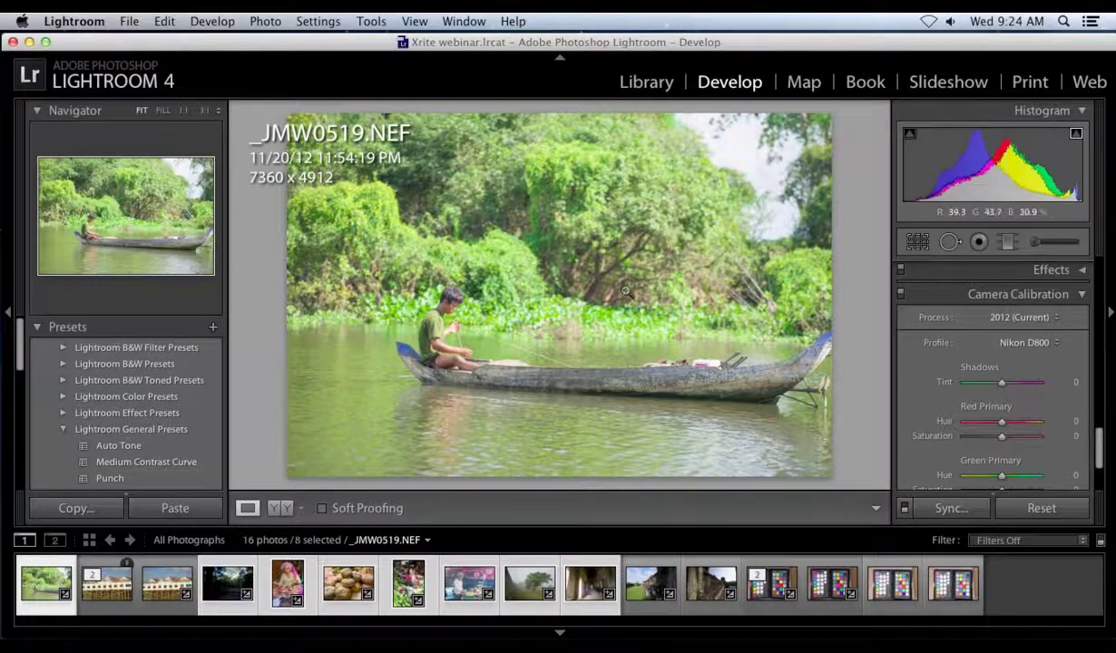
key(super+shift+s)
click(820, 308)
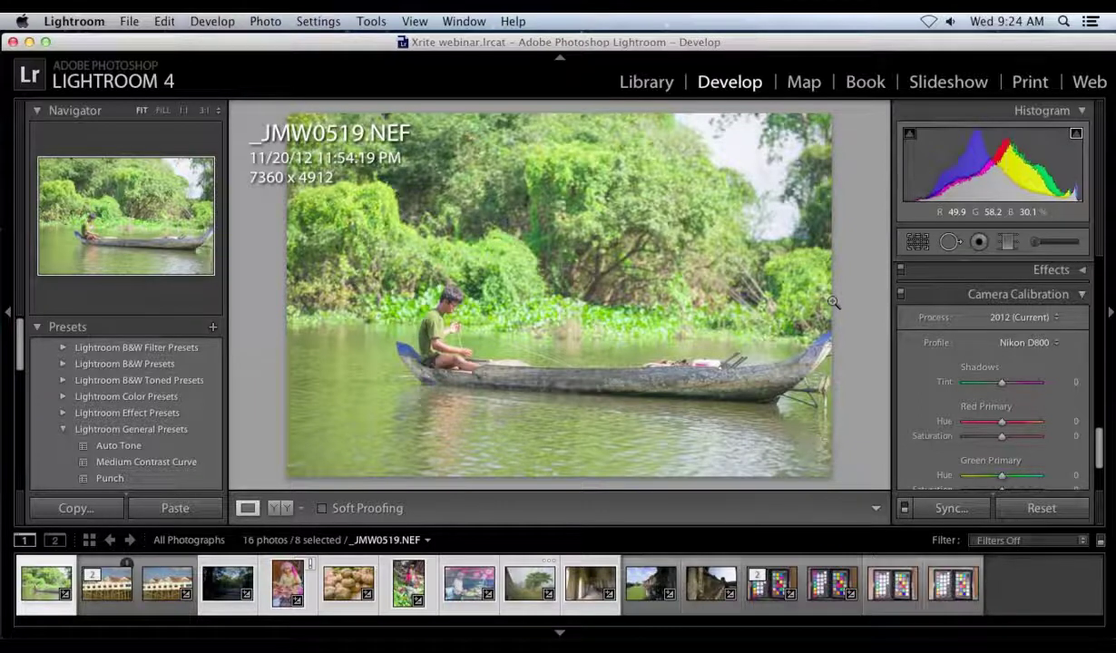
Start exporting the eight selected photos from the Library with Athentech PerfectlyClear as the export destination
click(648, 83)
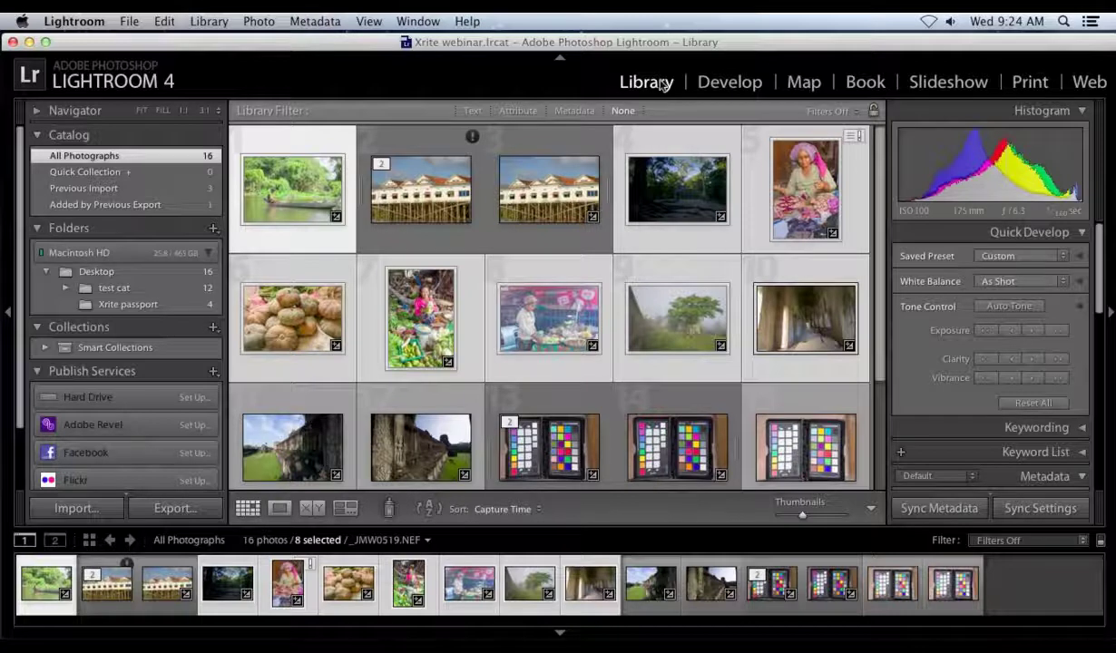
click(169, 509)
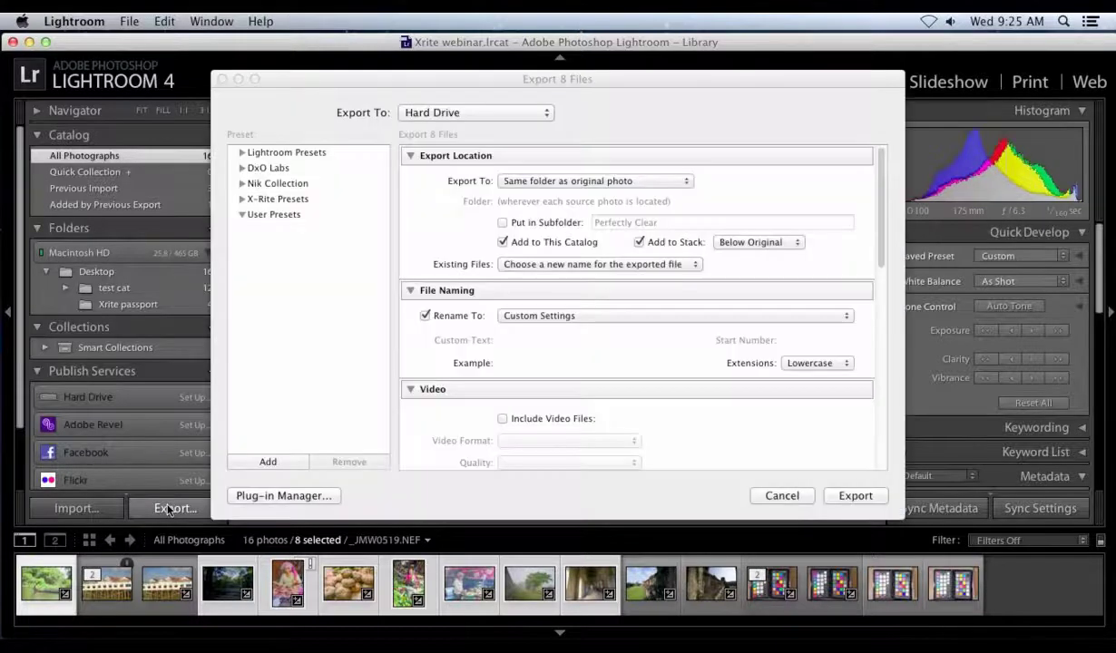
click(546, 115)
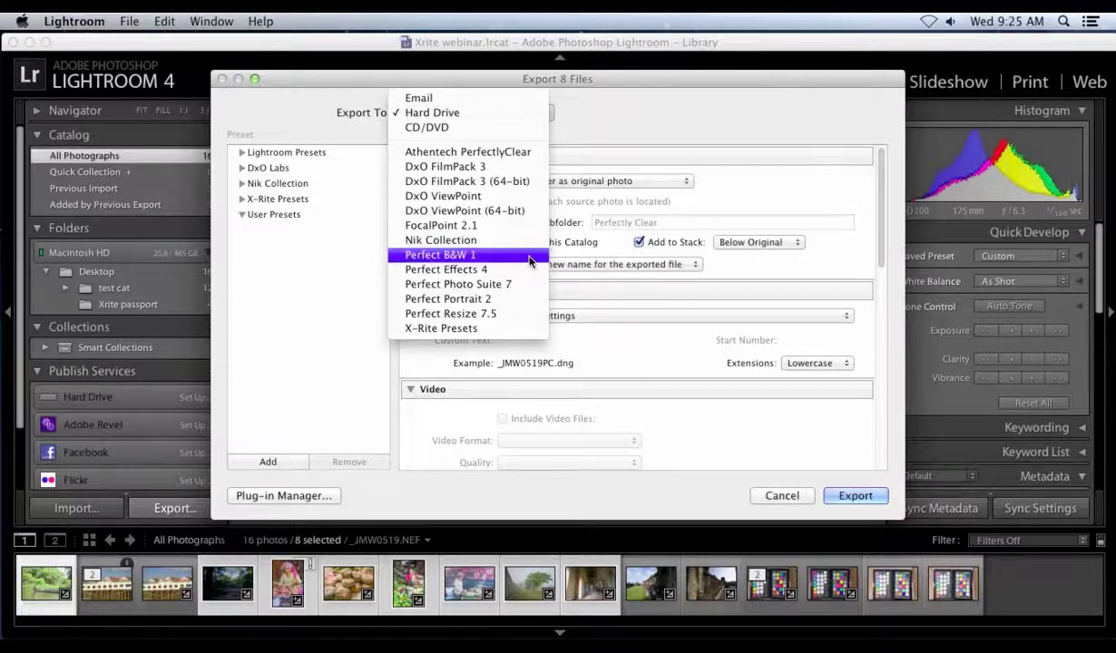
click(505, 151)
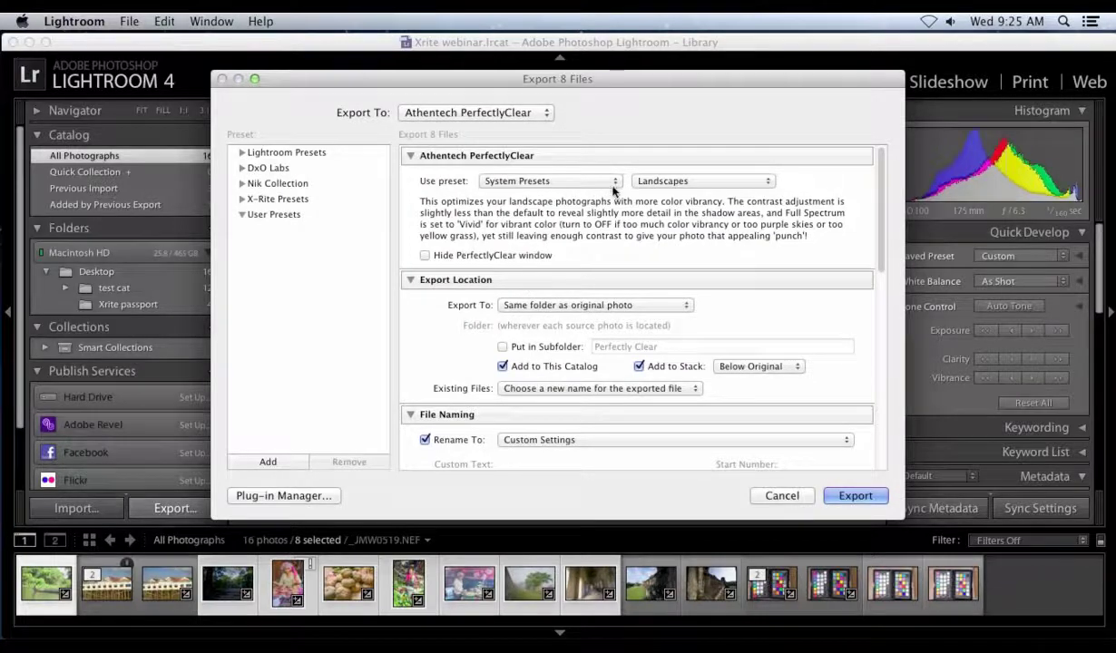
Use the Cambodia preset from the User Presets for the export, with Hide PerfectlyClear window off
click(614, 183)
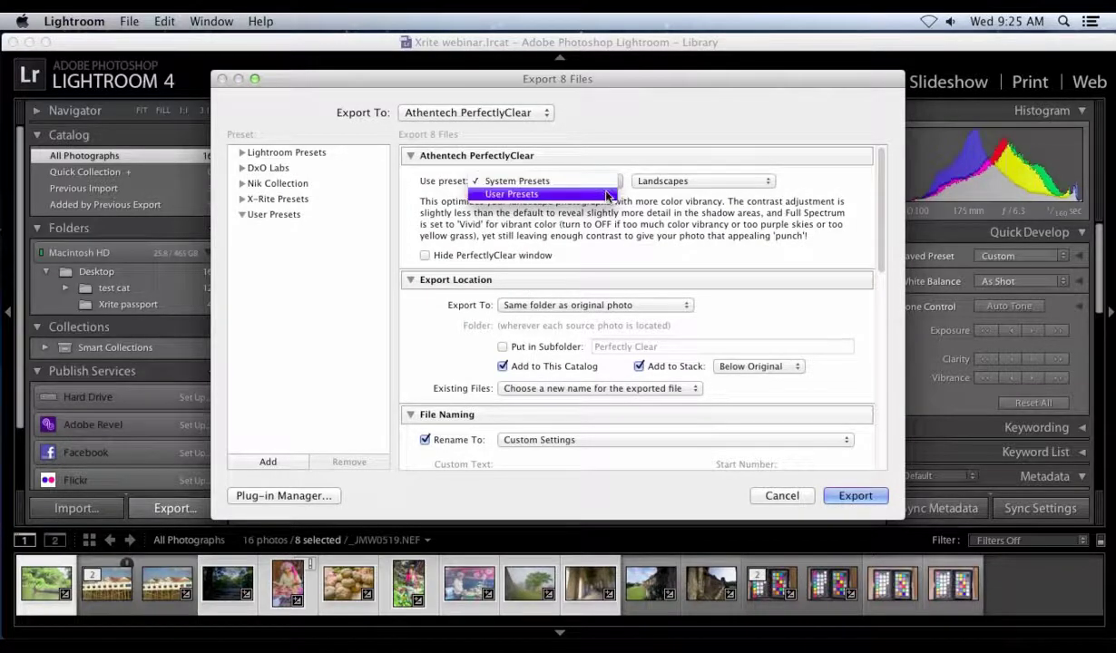
click(585, 194)
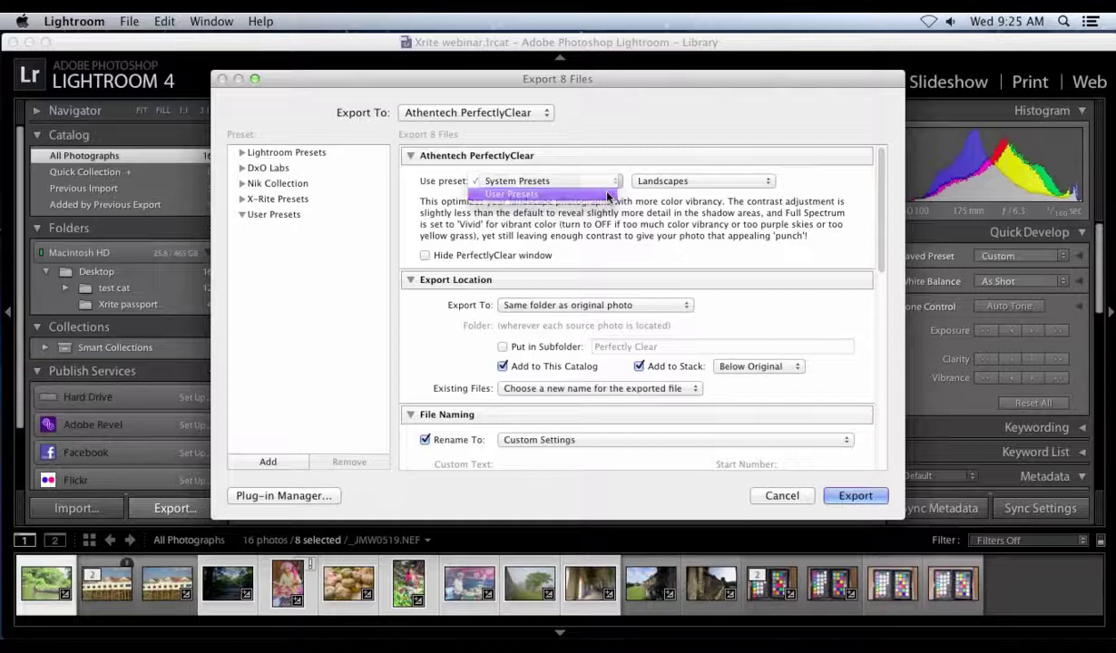
click(737, 180)
click(753, 234)
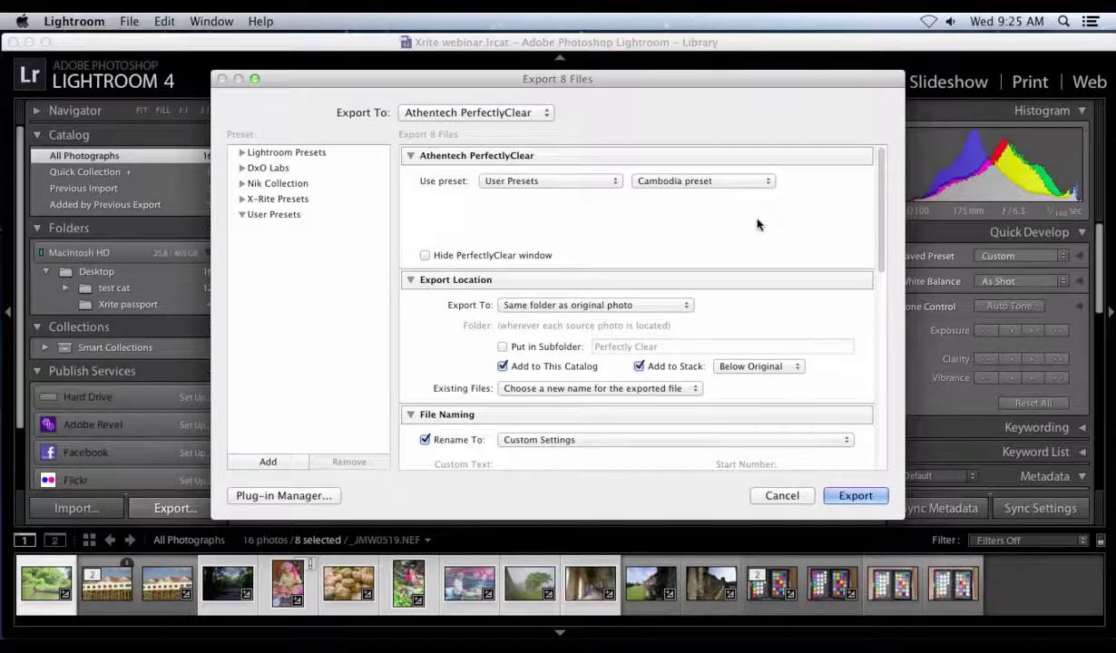
click(425, 257)
click(426, 257)
Turn off Add to Stack and set Existing Files to "Choose a new name for the exported file"
drag(884, 258, 467, 295)
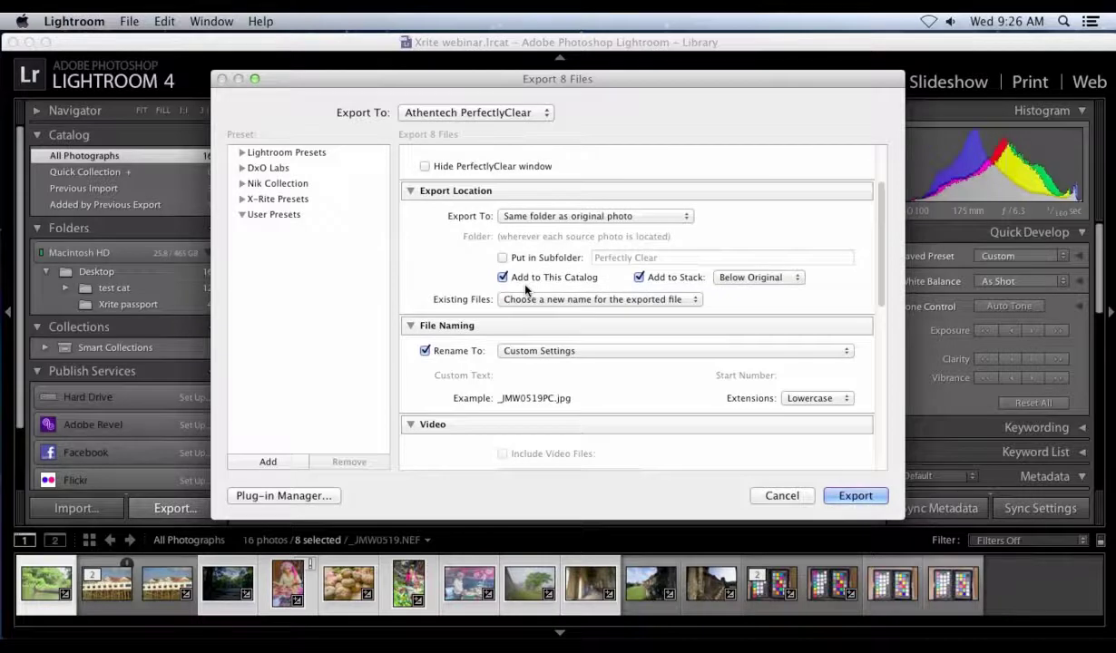
click(638, 278)
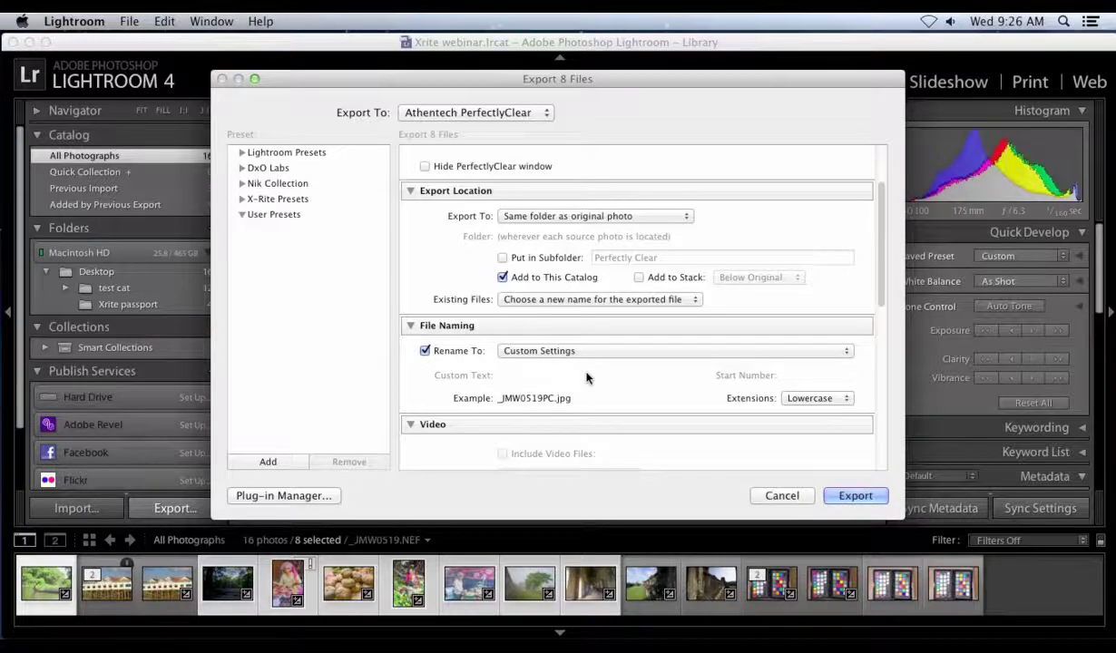
click(694, 300)
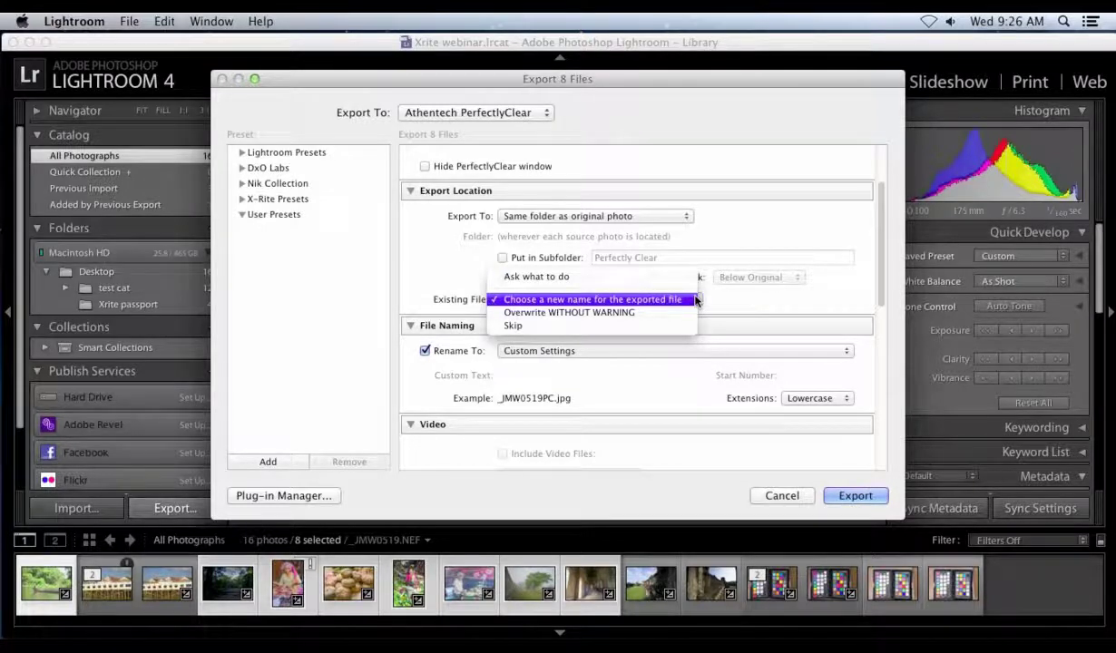
click(680, 299)
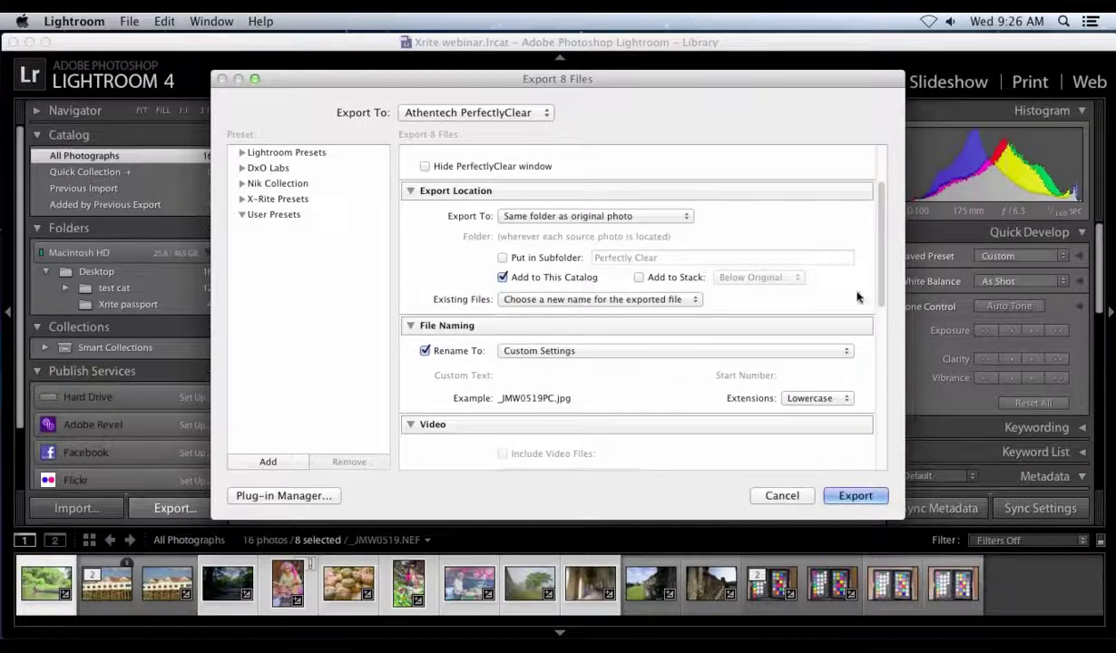
Check the custom file renaming template and keep Filename followed by the suffix PC
click(845, 356)
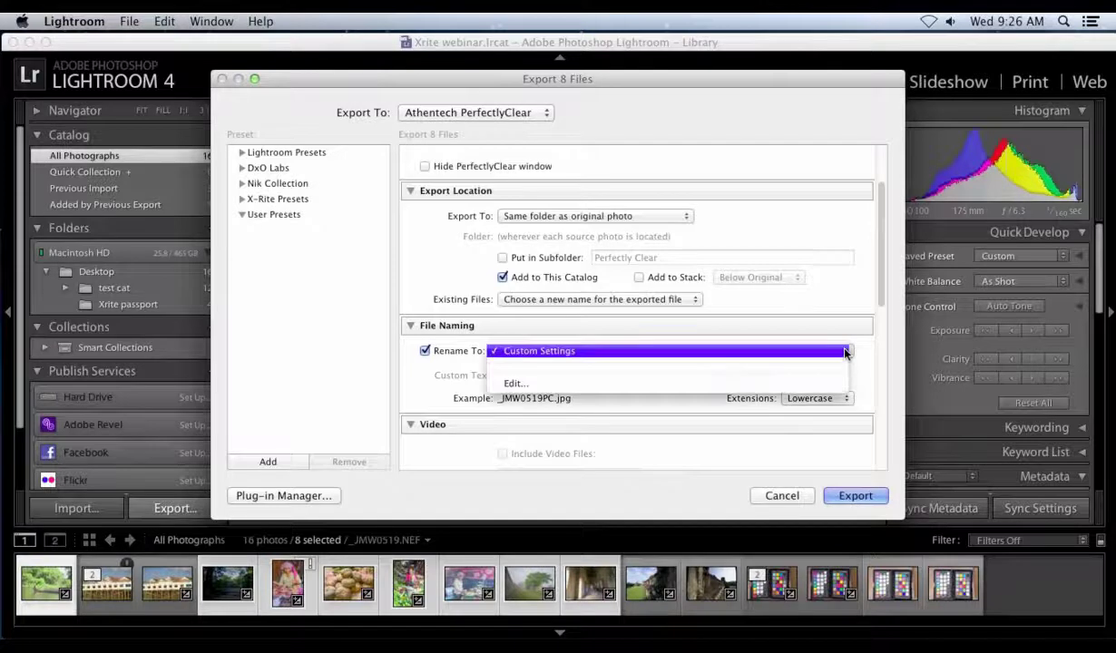
click(629, 383)
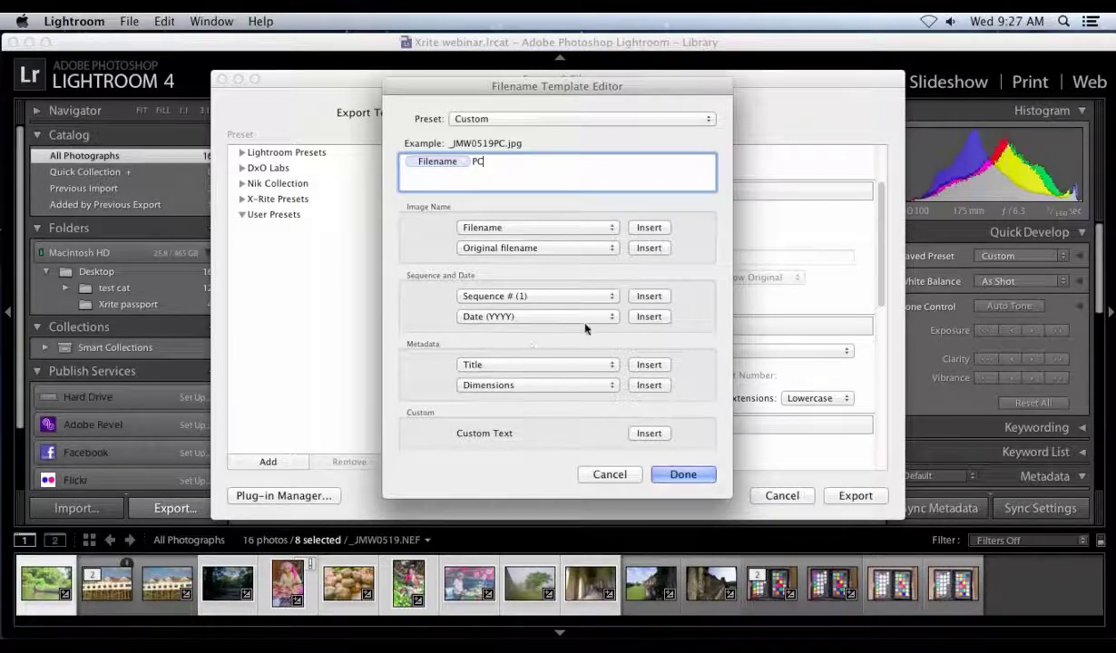
click(685, 474)
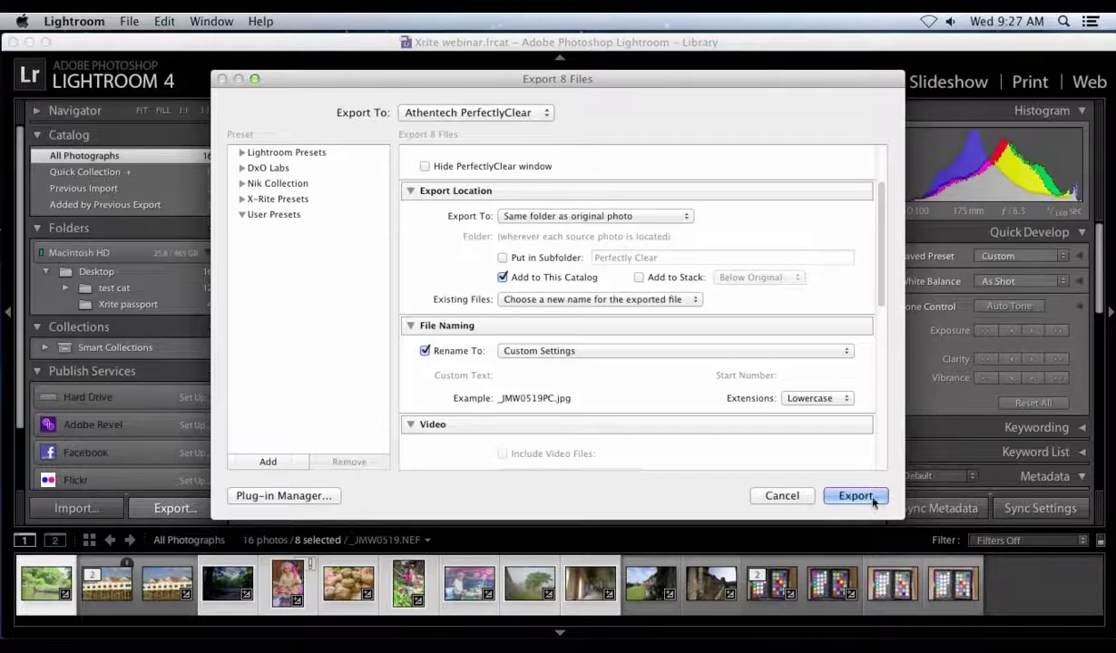
Start the Perfectly Clear export of the eight selected photos and cancel its processing task partway
click(864, 498)
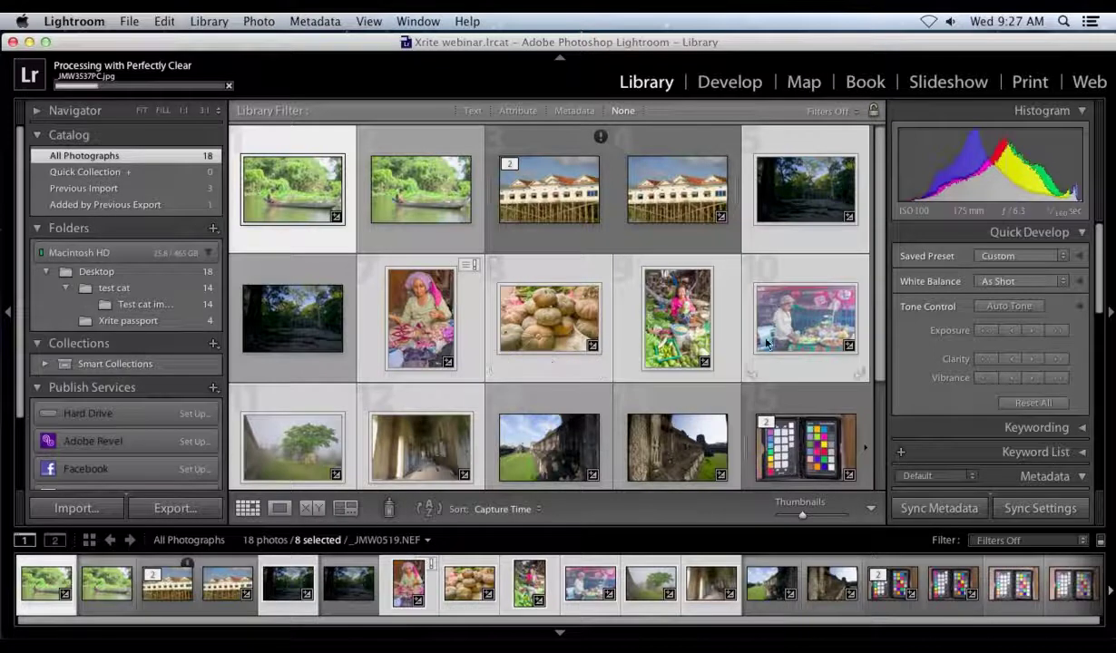
click(229, 86)
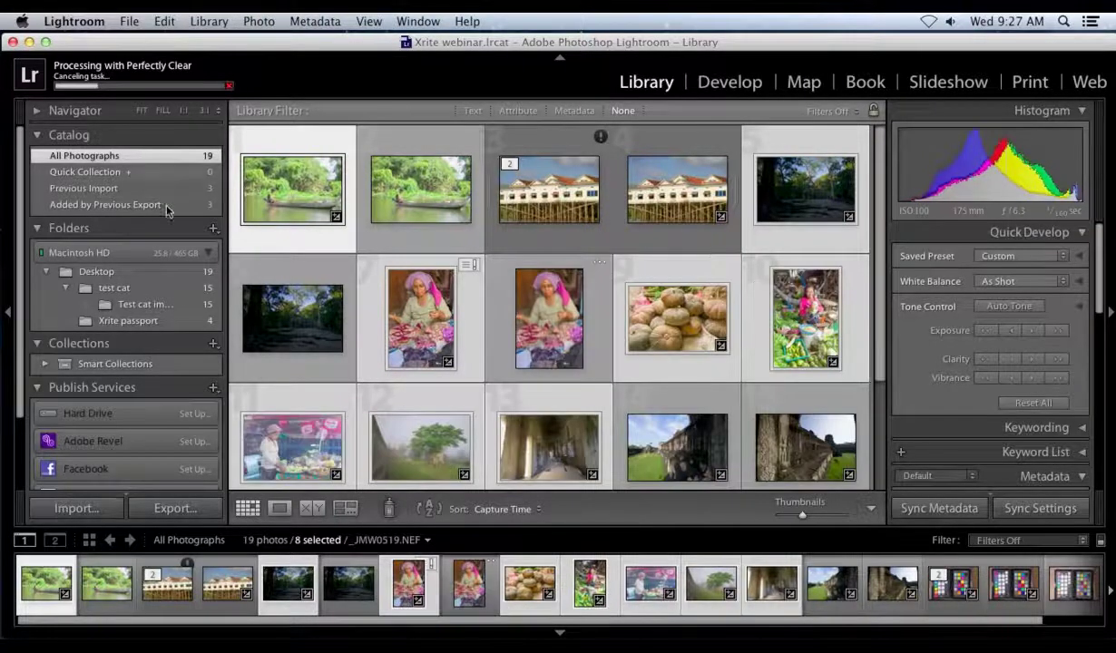
click(620, 243)
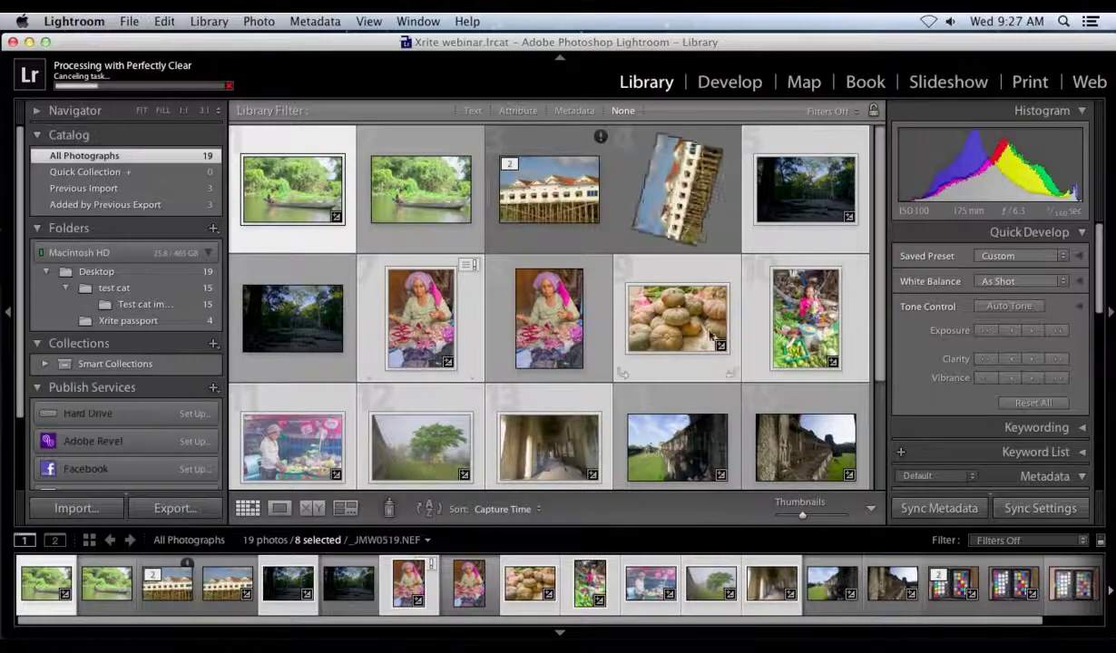
click(622, 244)
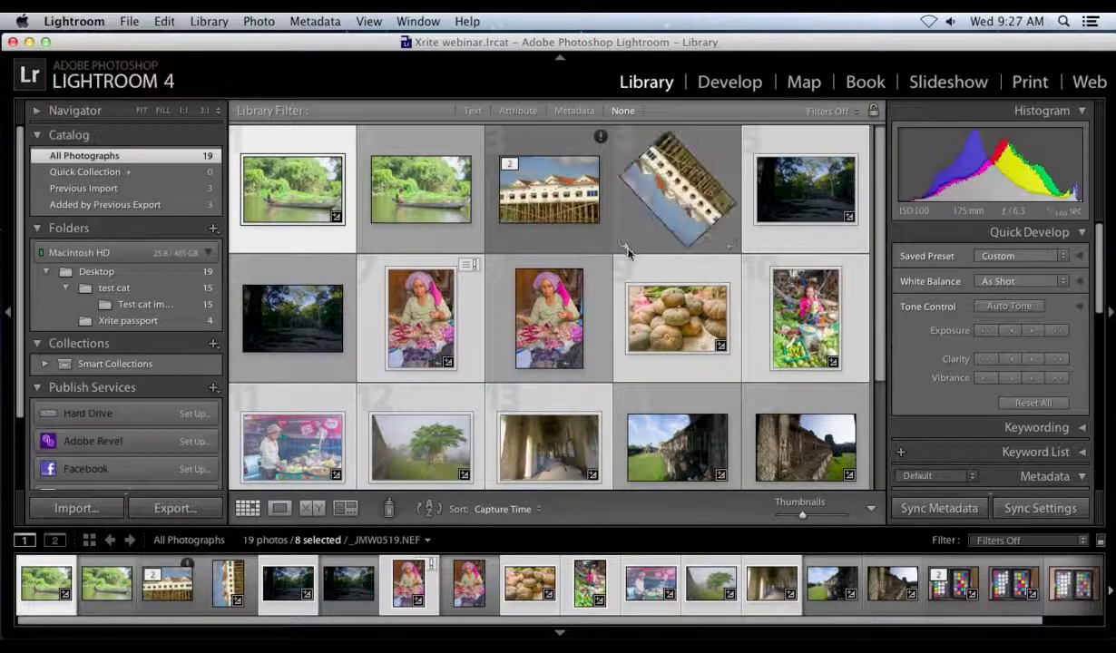
click(630, 253)
click(623, 244)
click(622, 244)
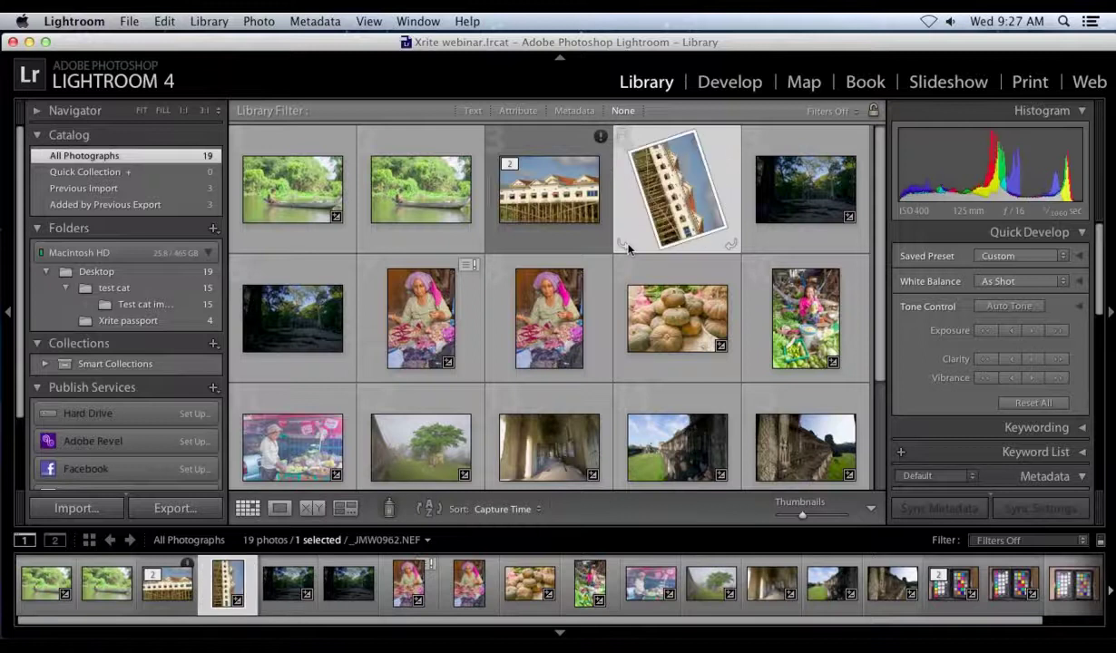
Export the original boat and pumpkin photos through Athentech PerfectlyClear with the Cambodia preset, and switch to the PerfectlyClearLR window
click(298, 184)
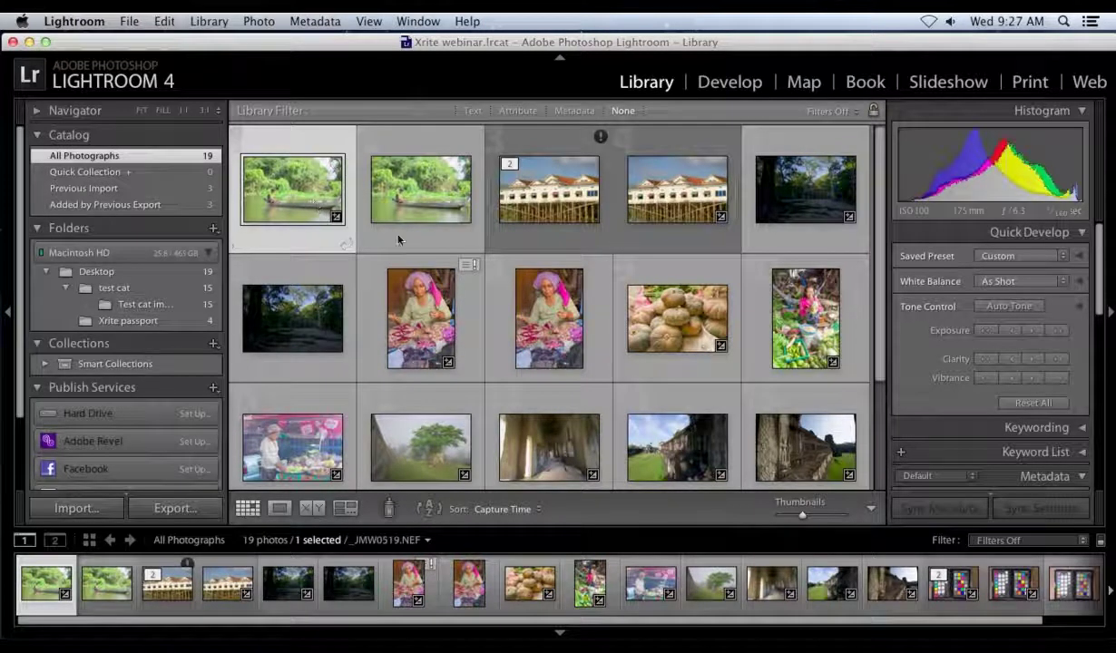
key(super+apostrophe)
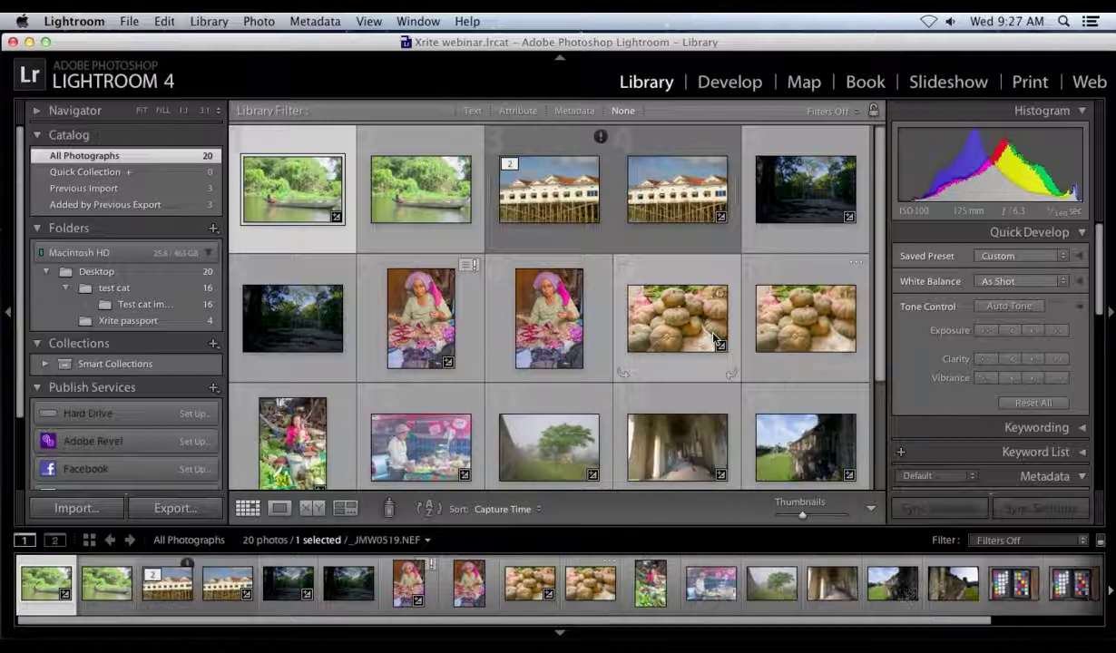
super+click(694, 336)
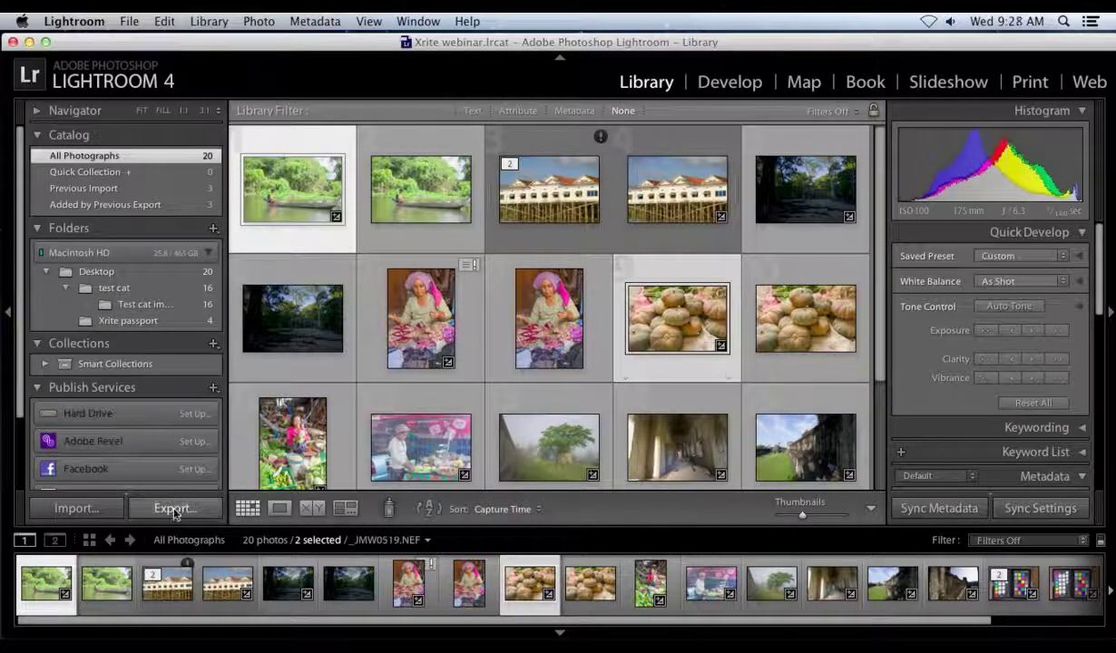
click(214, 500)
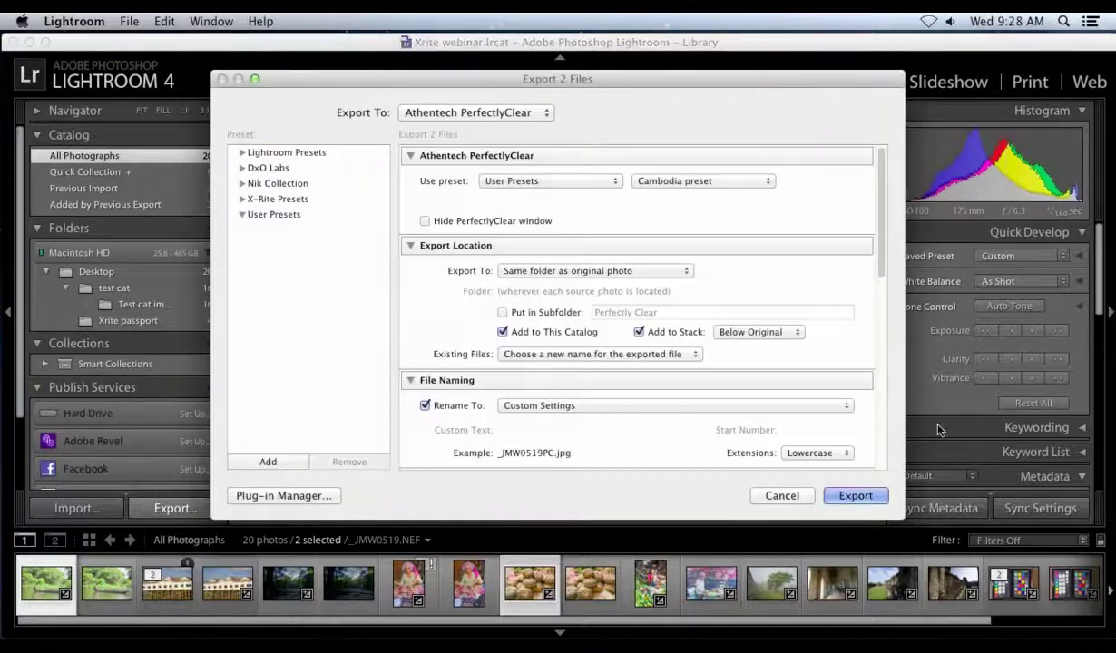
click(855, 496)
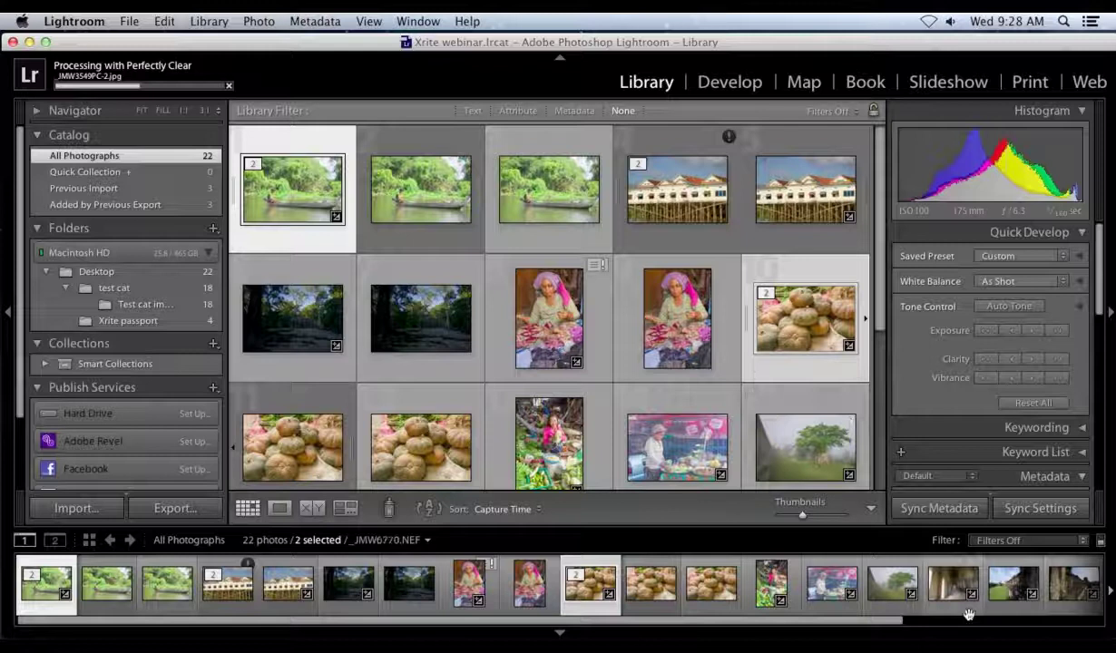
mouse_move(957, 633)
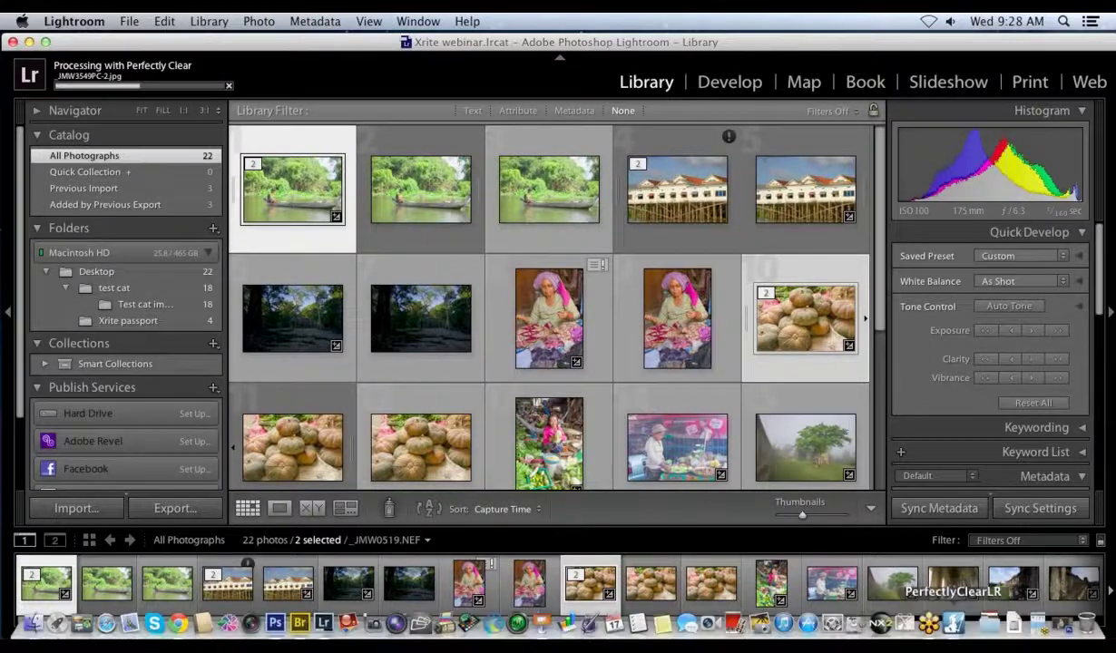
click(954, 626)
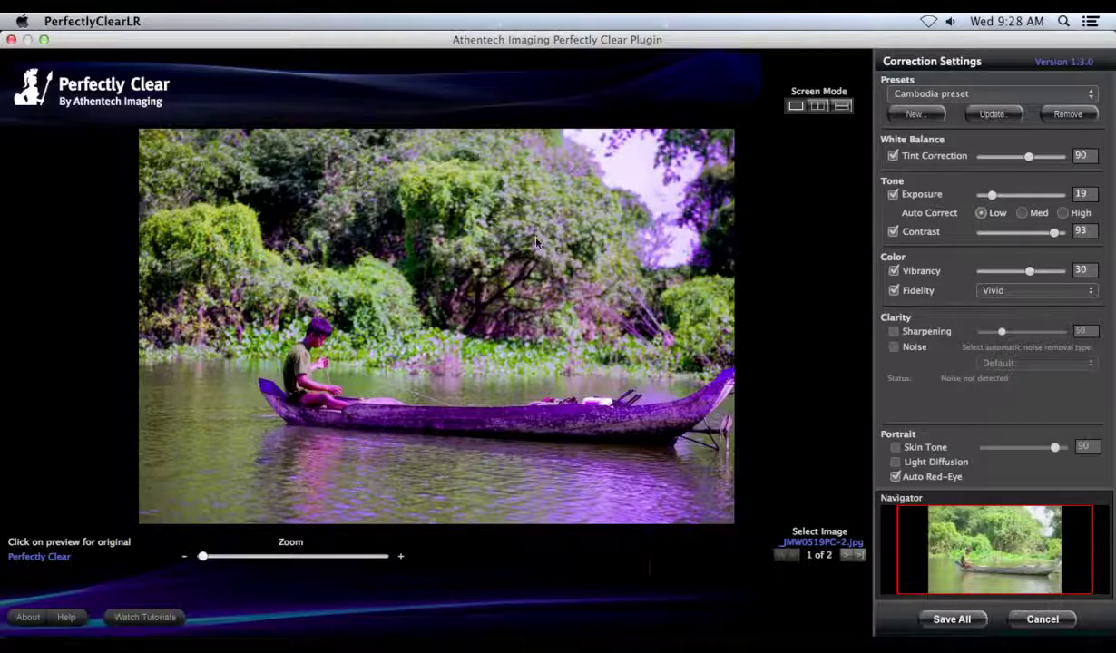
For the boat photo, set Tint Correction 12, Auto Correct High, Contrast 43, Vibrancy 36 and Fidelity Standard, and enable Sharpening at 50
drag(1031, 163, 989, 171)
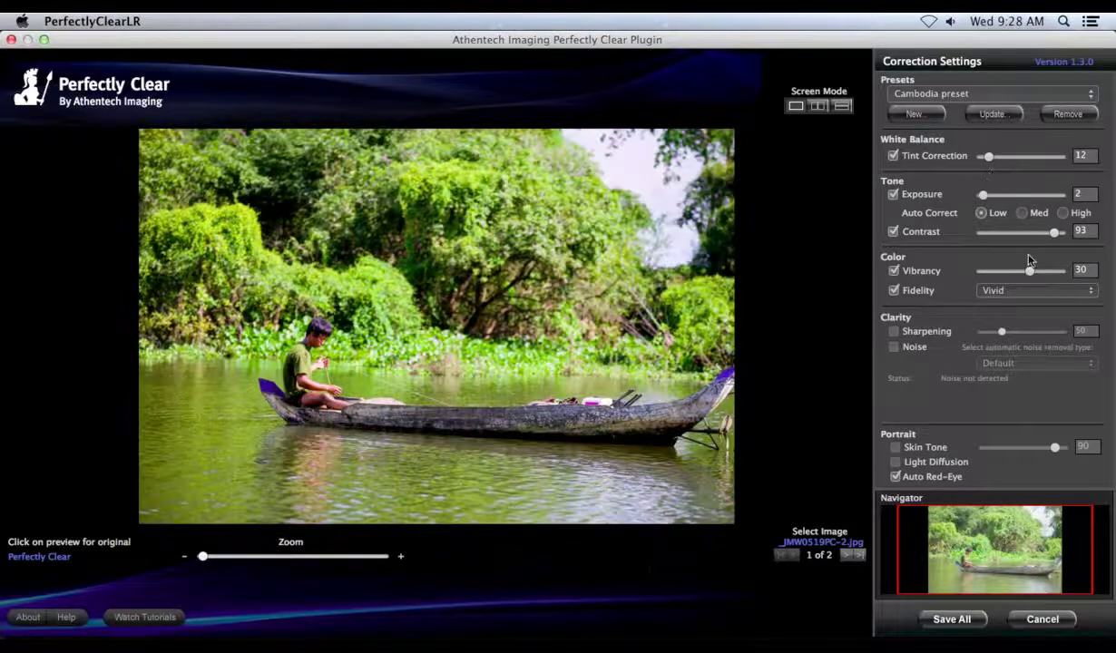
click(1062, 215)
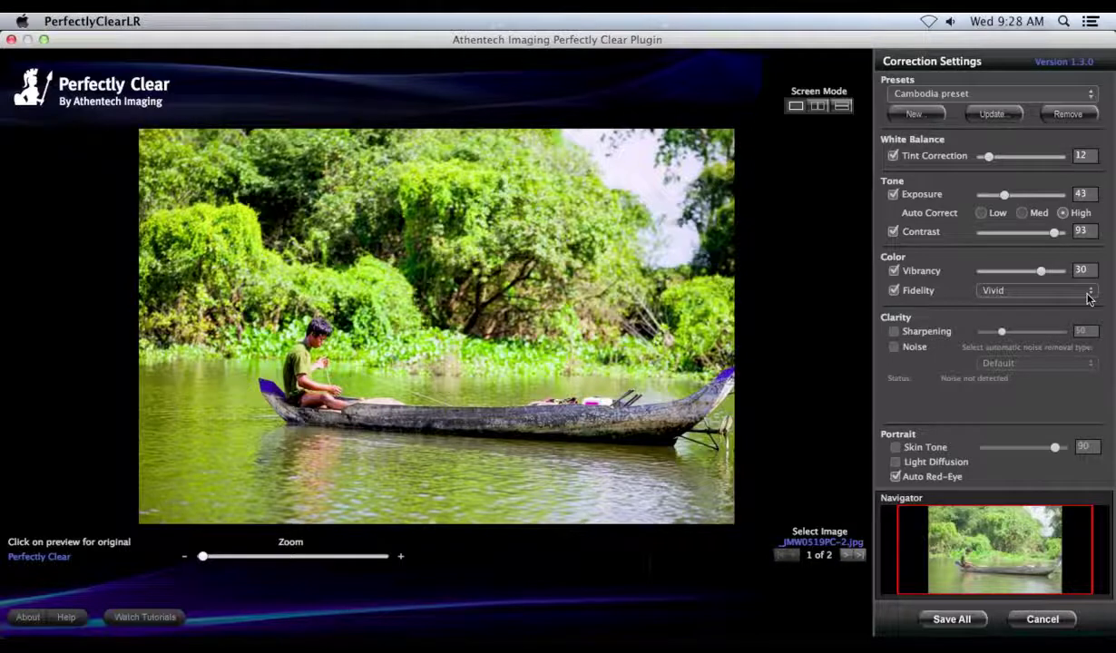
click(1088, 298)
click(1073, 286)
click(1073, 285)
click(1043, 274)
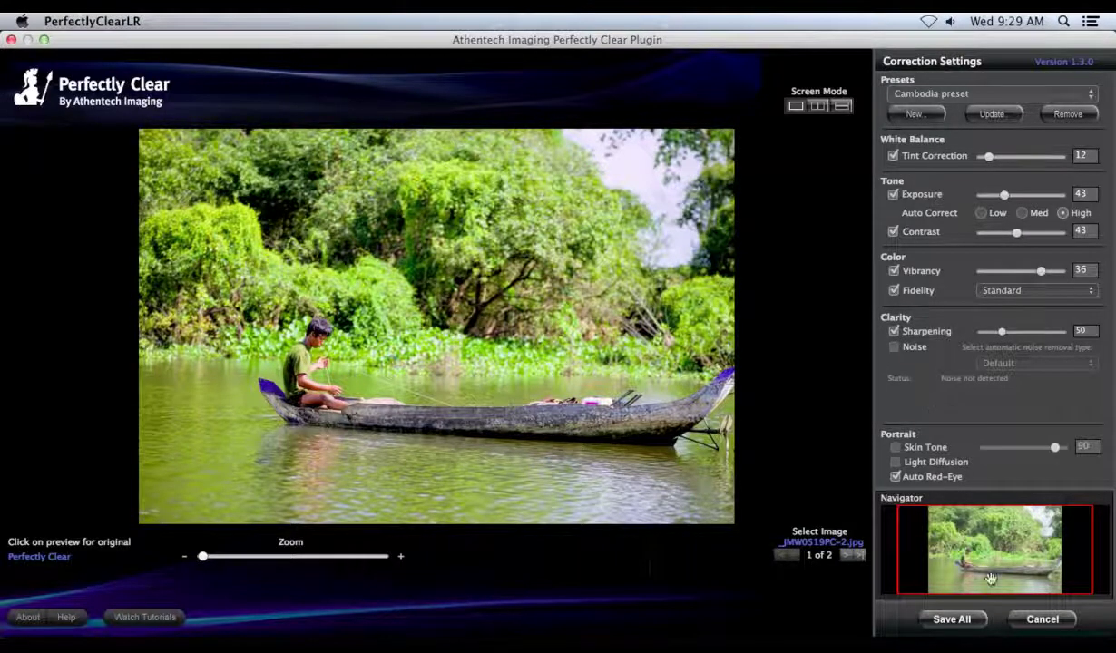
For the pumpkin photo, turn off Exposure, set Tint Correction 17, Vibrancy 46 and Fidelity Vivid, and save all images
click(844, 556)
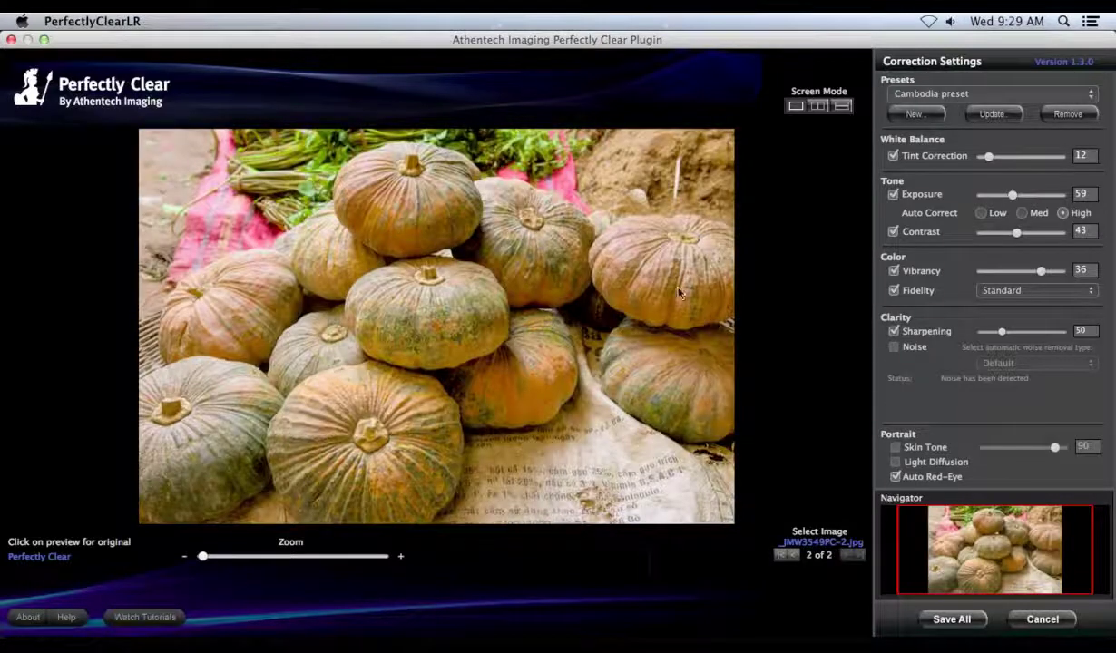
click(893, 195)
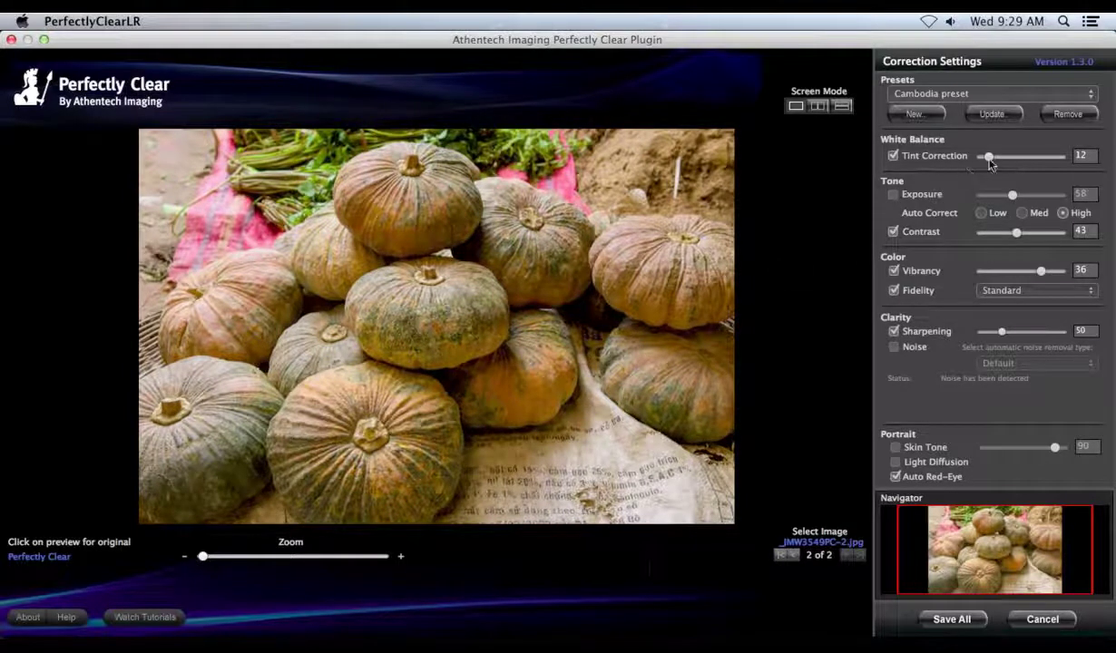
mouse_move(987, 157)
mouse_down()
mouse_move(1019, 163)
mouse_move(995, 165)
mouse_up()
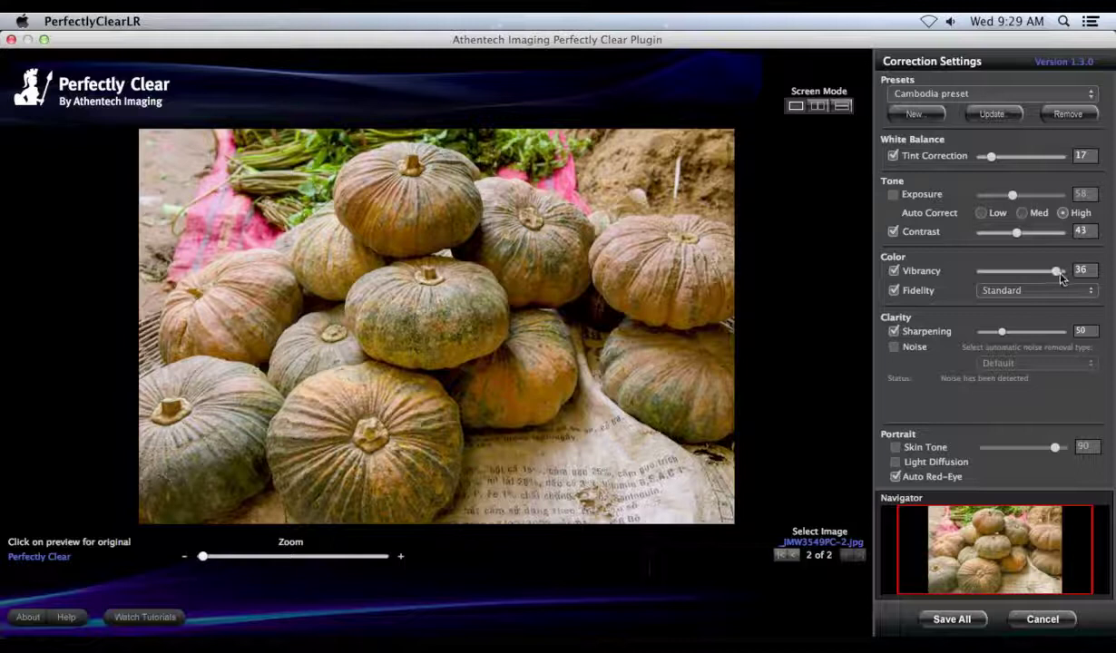
click(1090, 294)
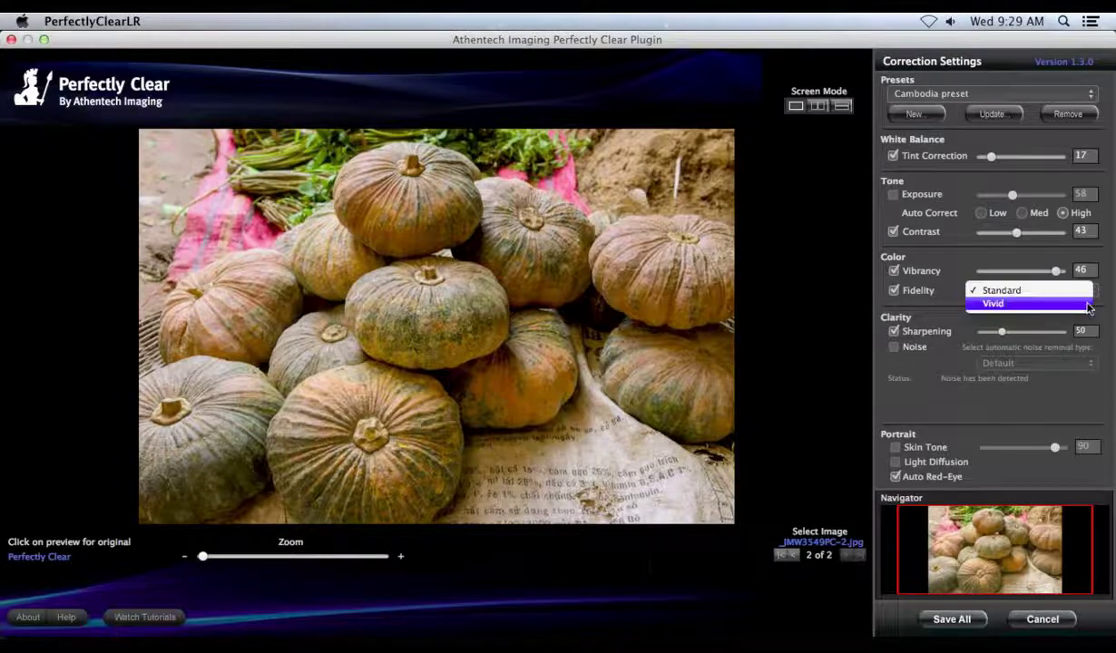
click(1088, 310)
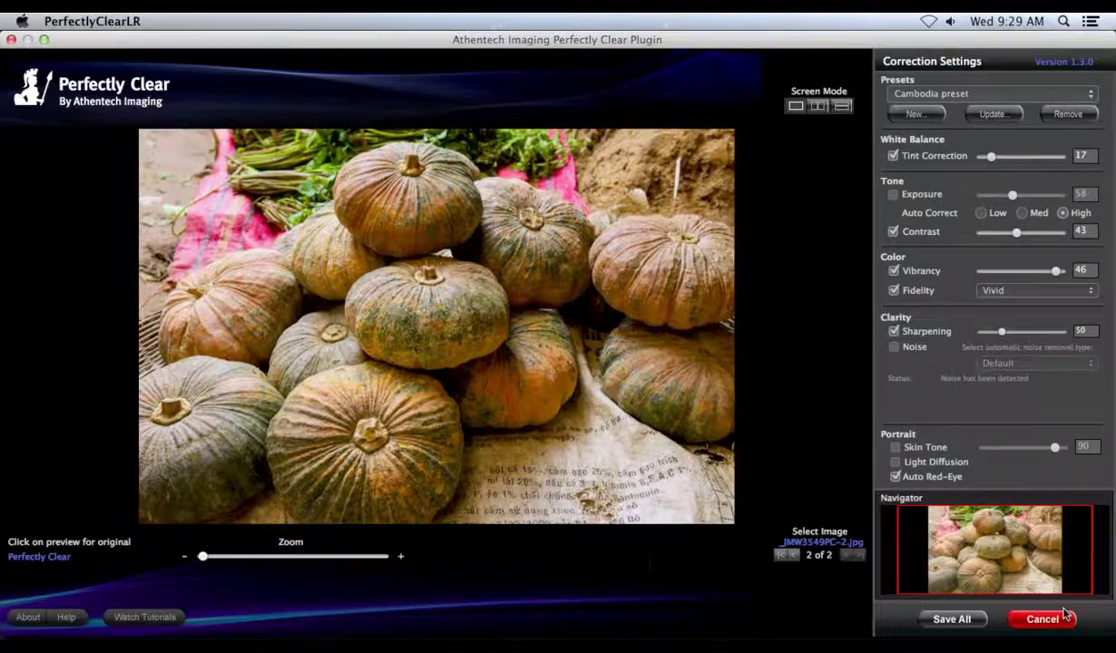
click(951, 617)
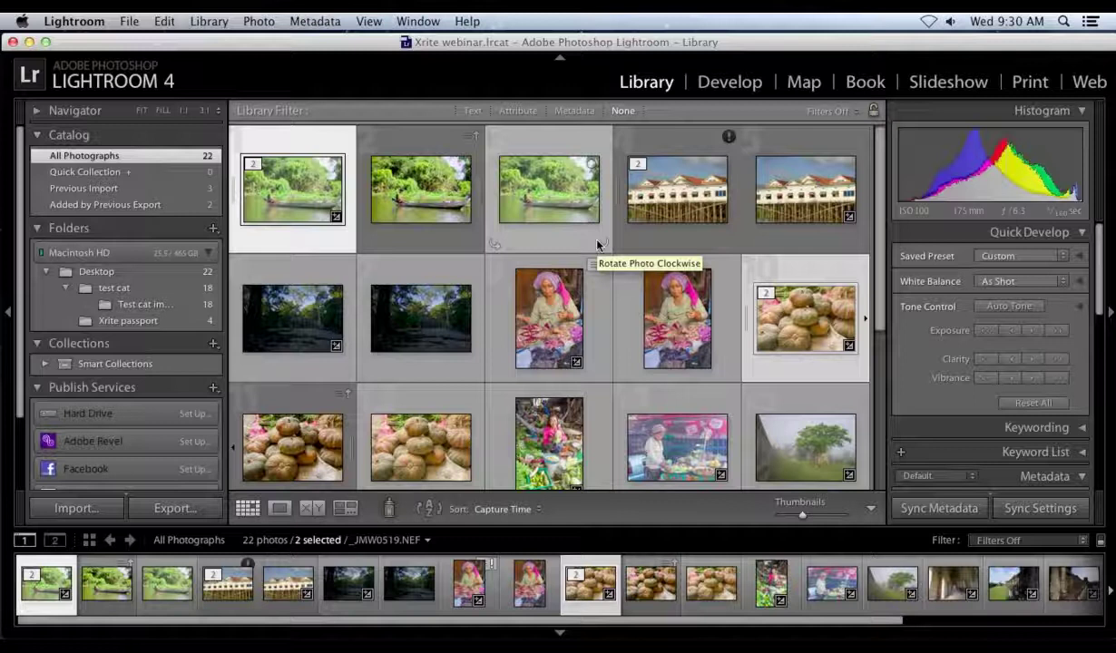
Find the temple wall photo _JMW6846.NEF in the Library and open it in the Develop module
scroll(885, 294, down, 1)
drag(884, 295, 911, 432)
scroll(520, 320, up, 1)
click(424, 365)
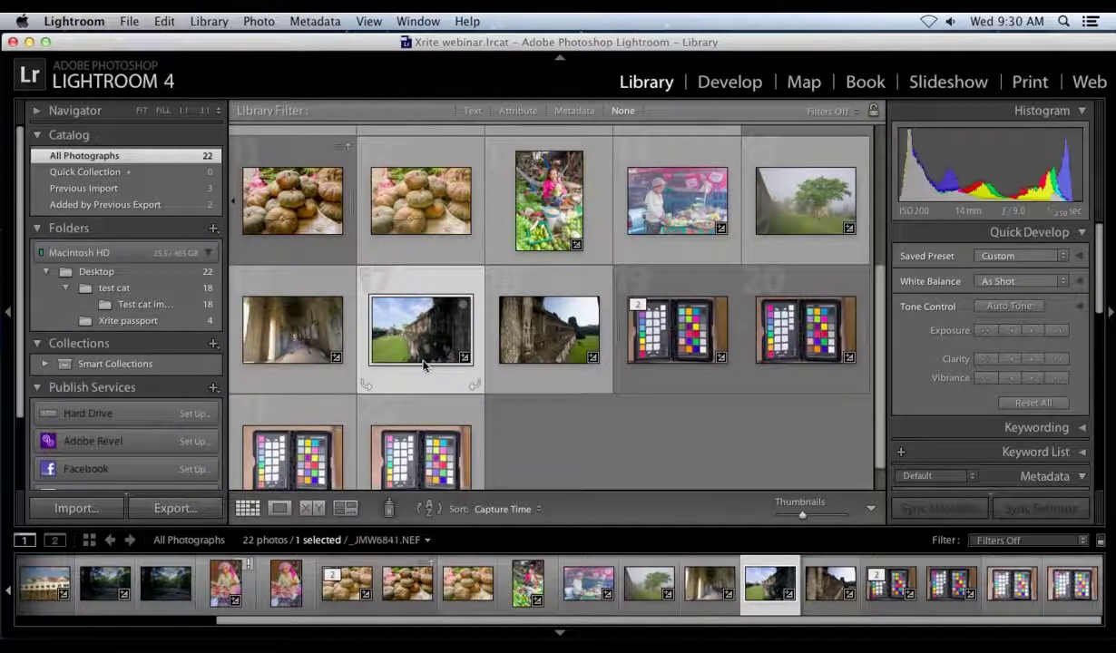
click(544, 343)
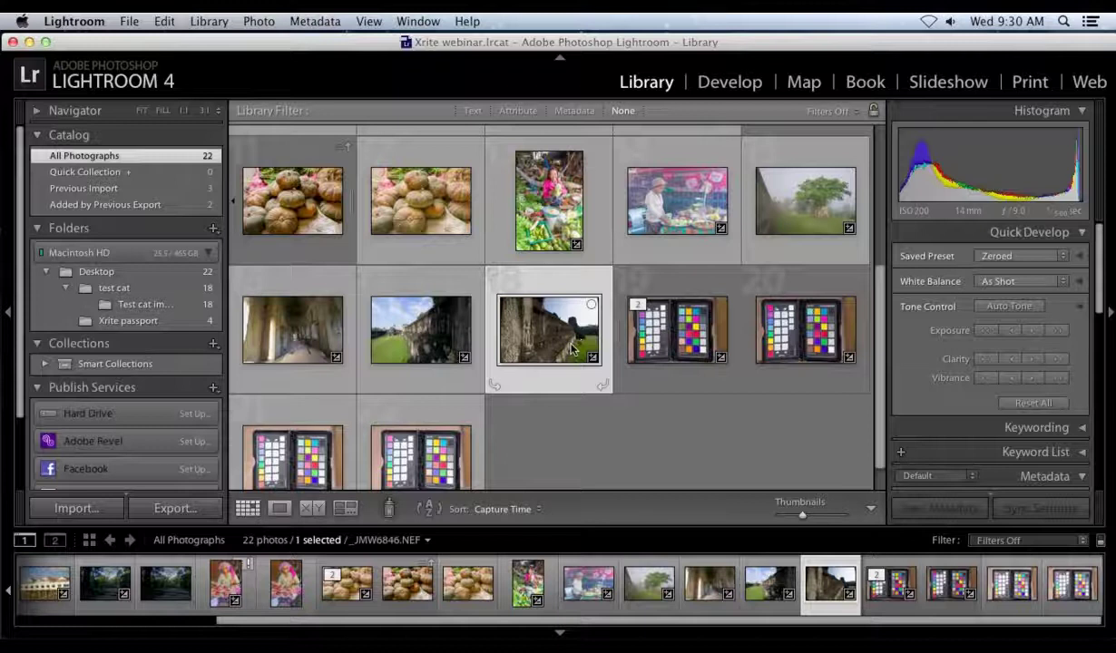
double_click(571, 348)
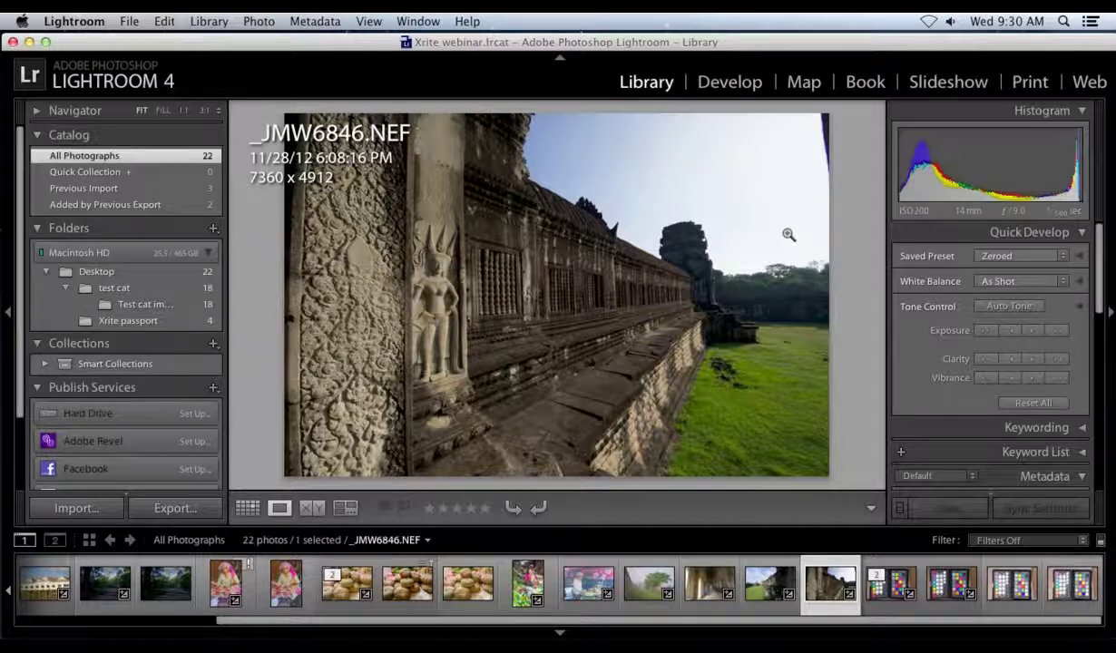
click(759, 80)
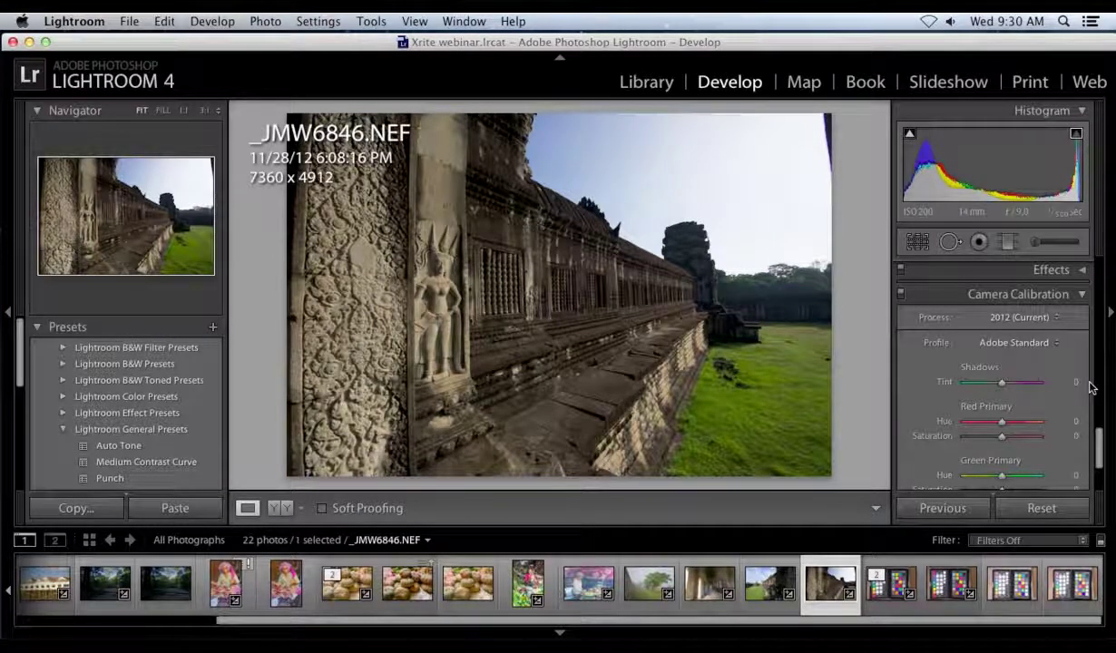
Lower the temple wall photo's Highlights to -90 and Whites to -63
scroll(1091, 387, up, 10)
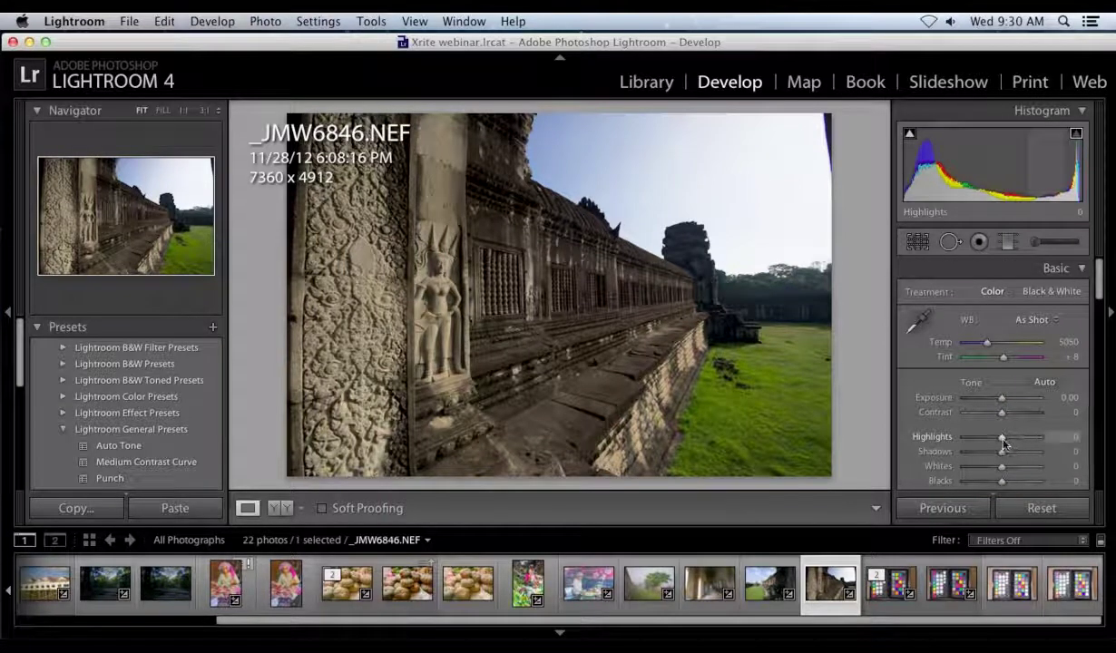
drag(1001, 439, 978, 450)
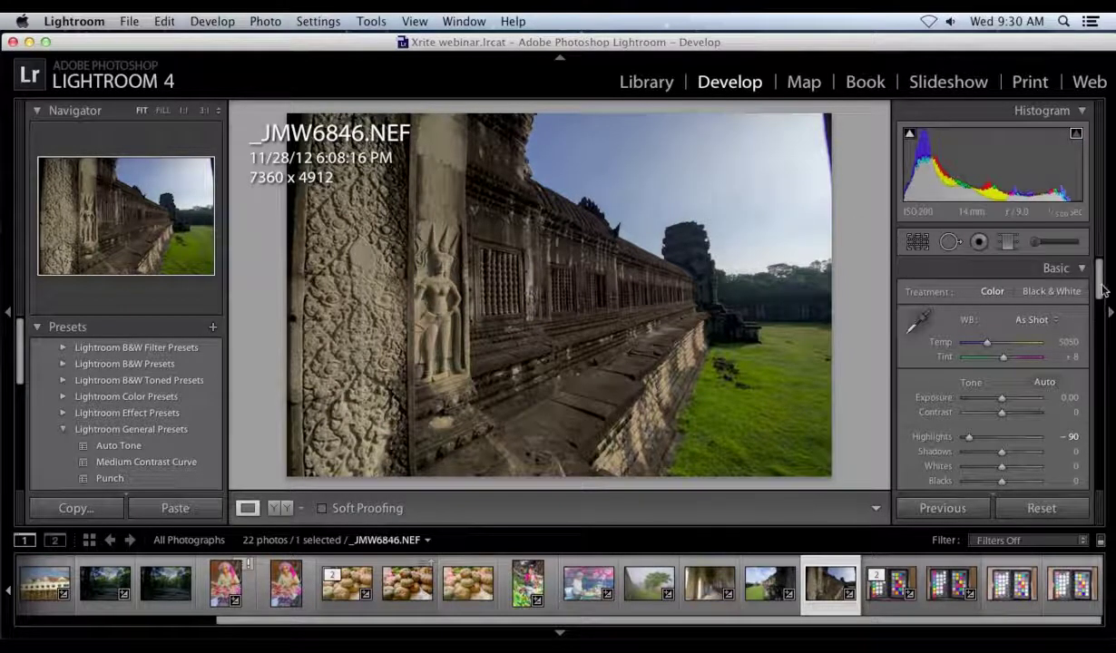
scroll(1098, 292, down, 5)
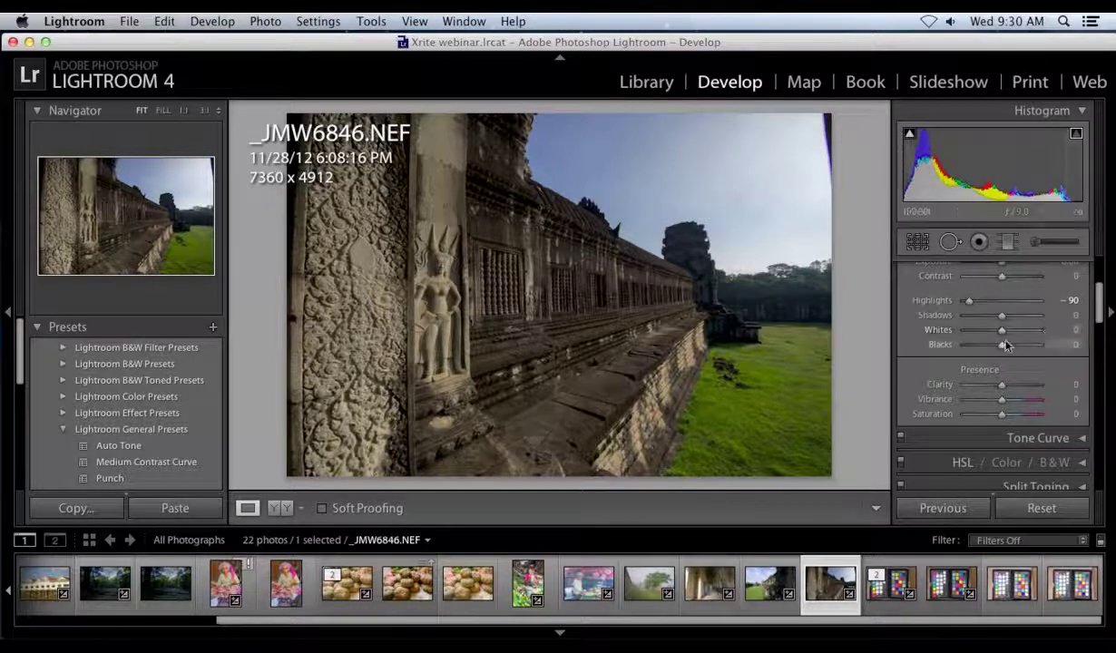
drag(1003, 332, 977, 332)
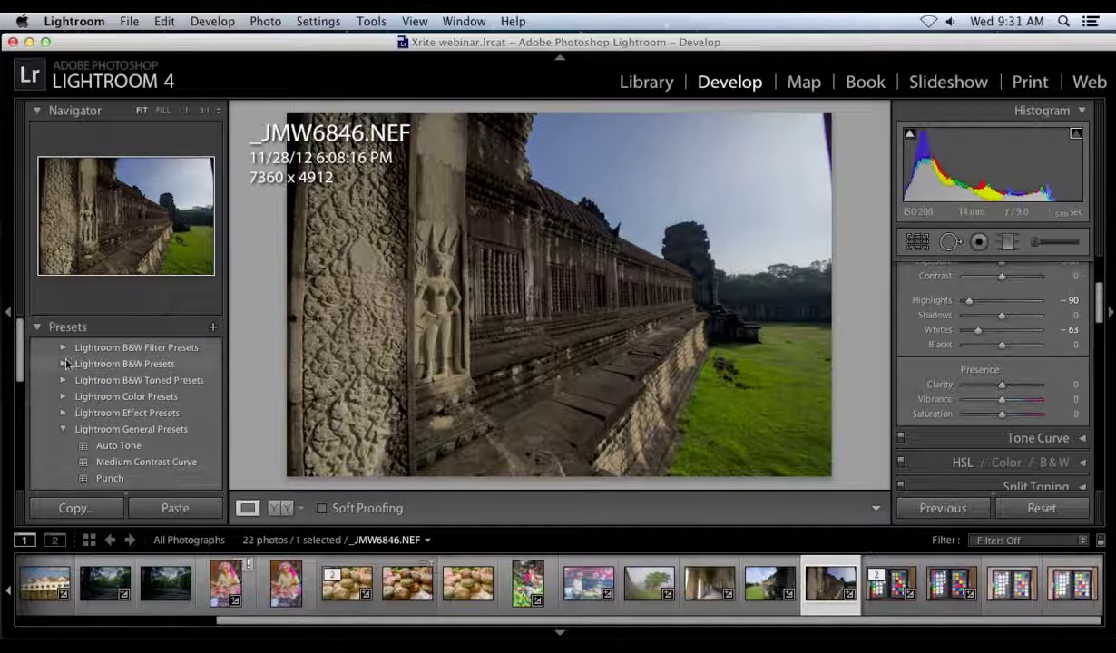
Reset the temple wall photo with the Zeroed preset and return to the Library grid
drag(20, 362, 23, 419)
click(112, 417)
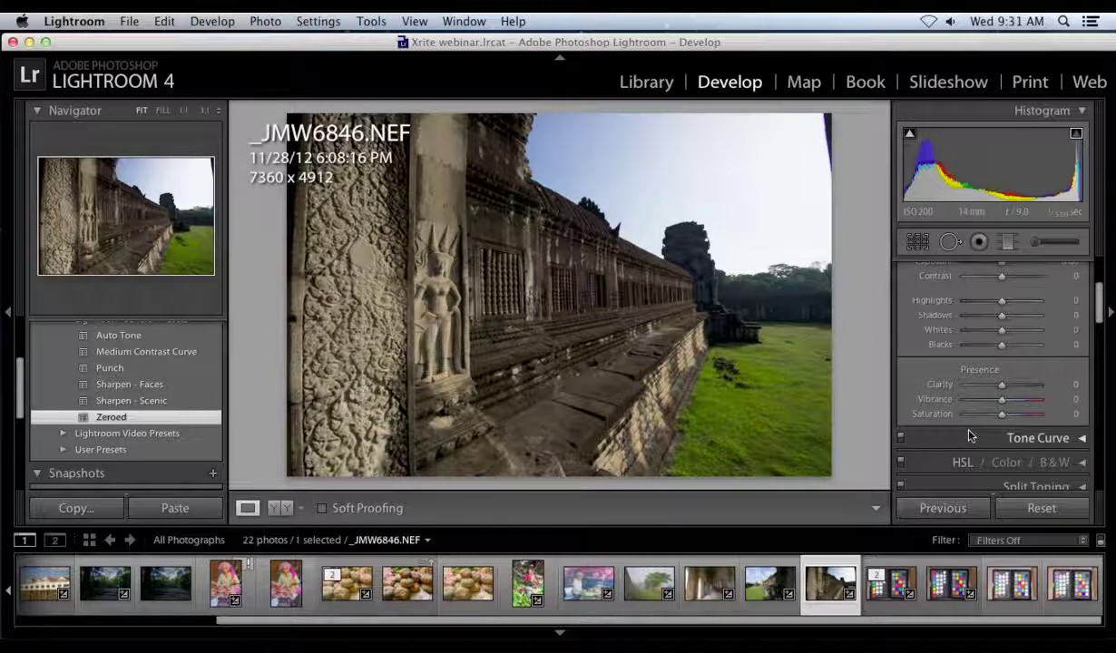
click(646, 86)
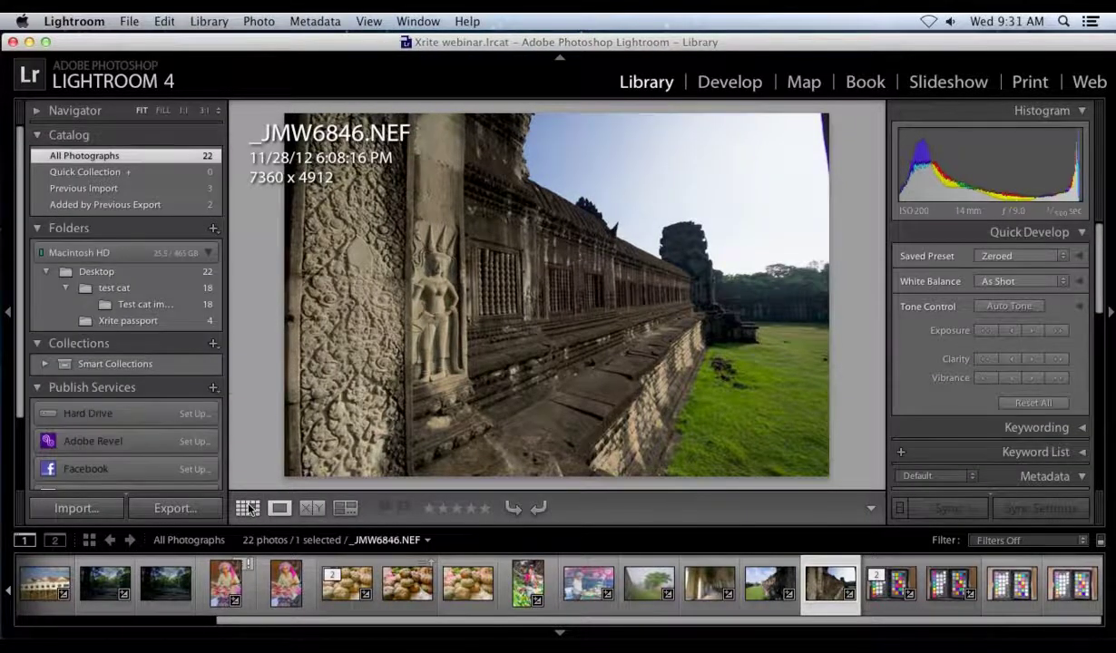
click(248, 508)
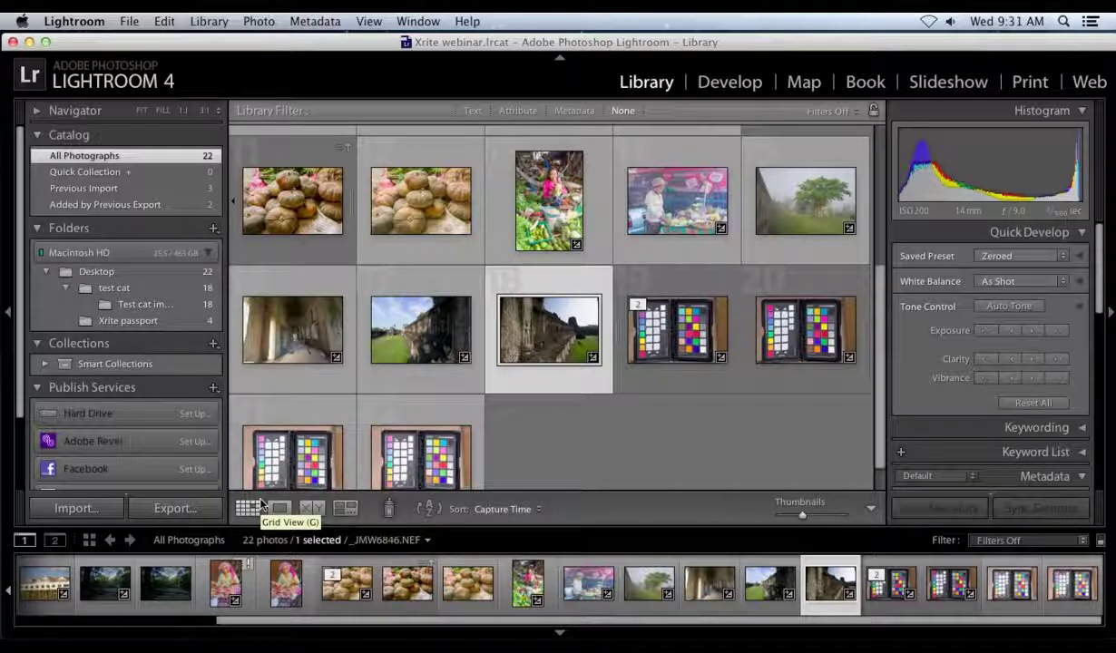
Enlarge the market vendor photo _JMW3750.NEF and send a copy with Lightroom adjustments to PerfectlyClear for editing
click(652, 197)
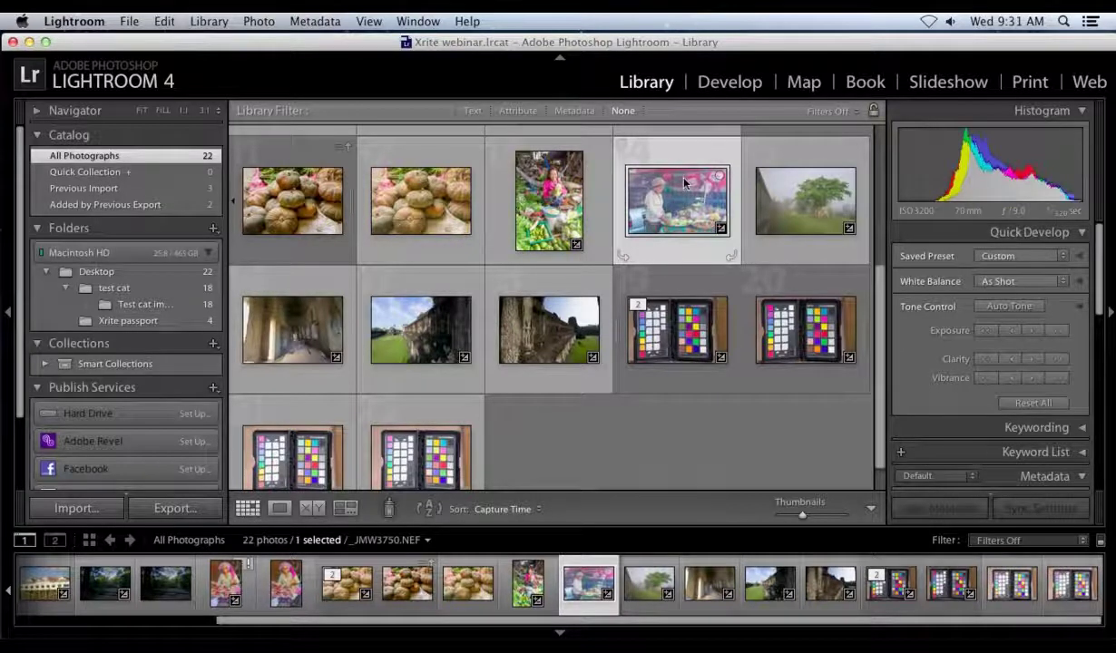
double_click(684, 183)
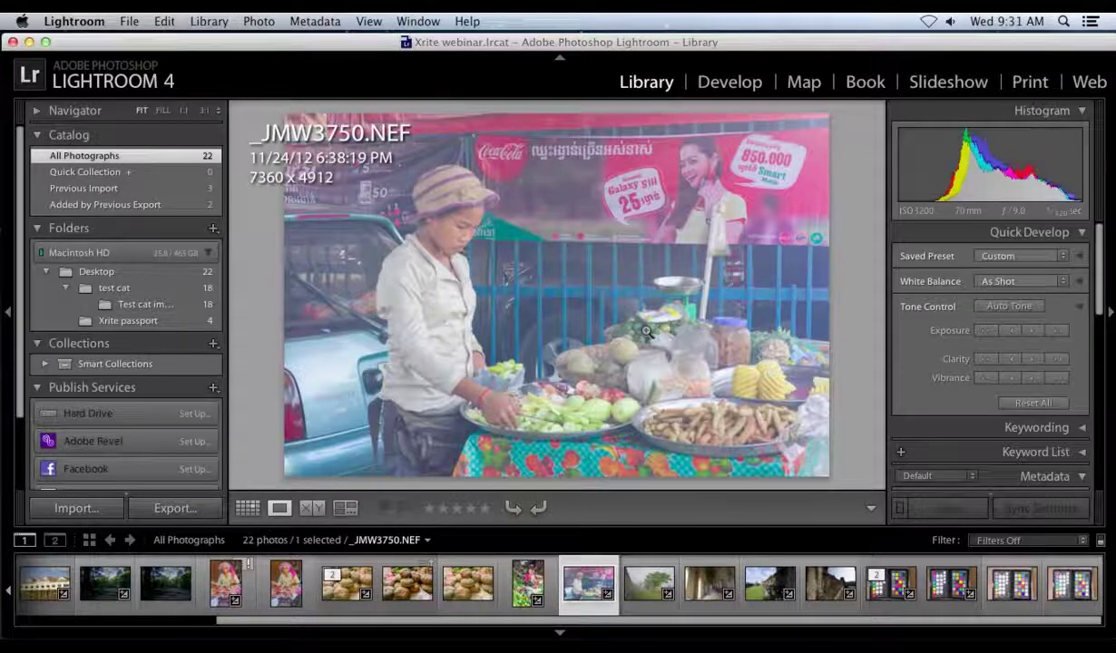
click(262, 26)
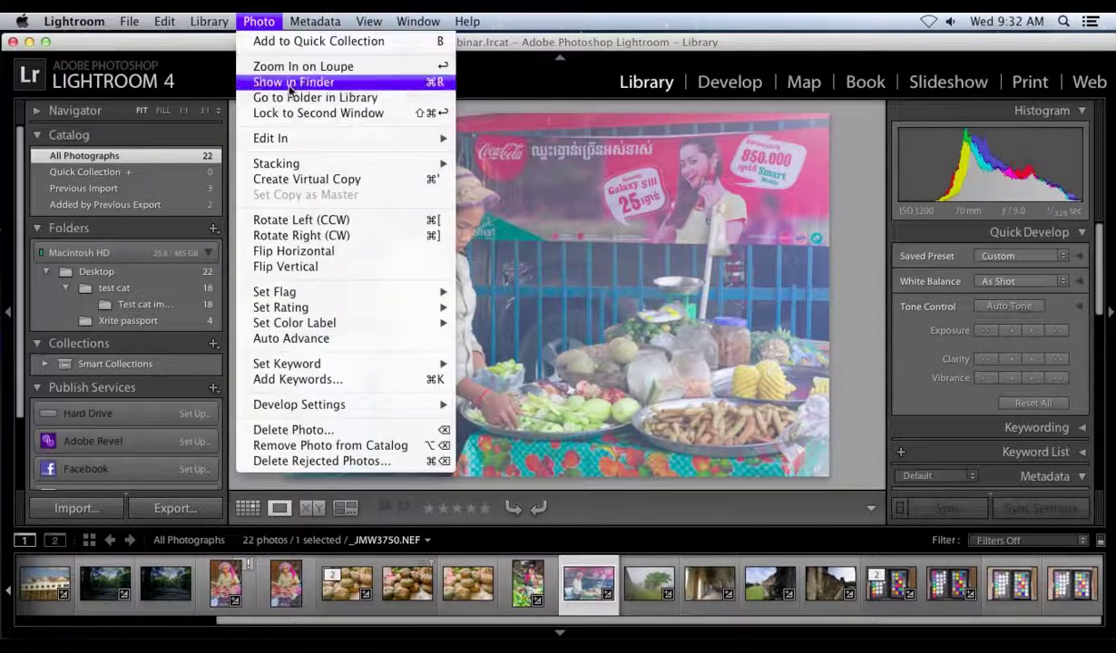
mouse_move(348, 138)
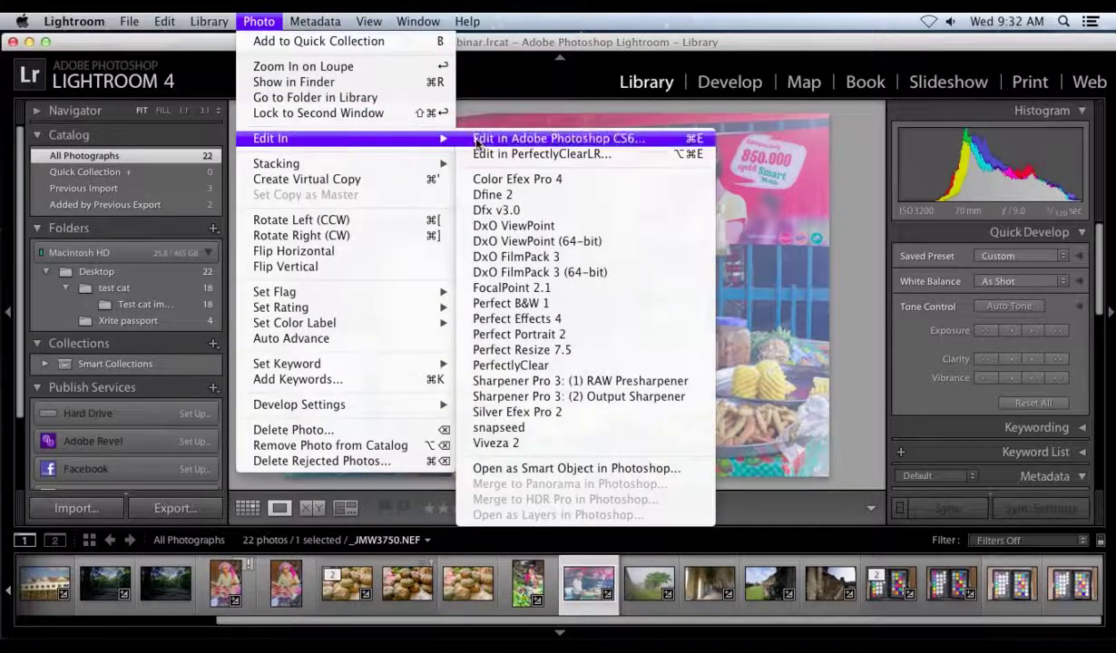
click(628, 367)
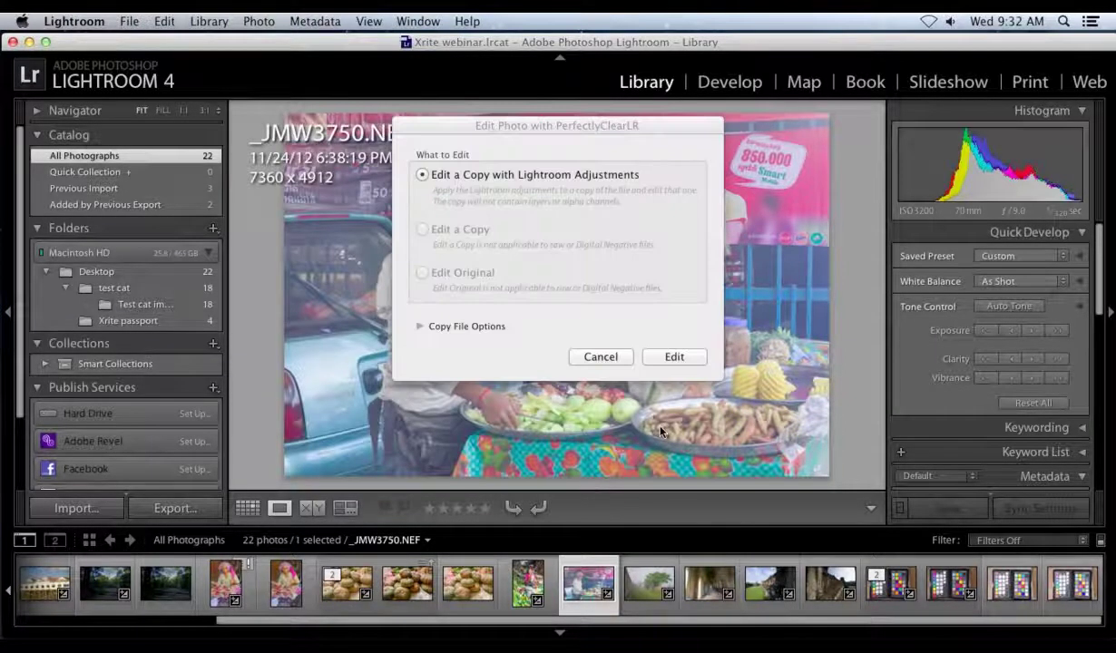
click(673, 356)
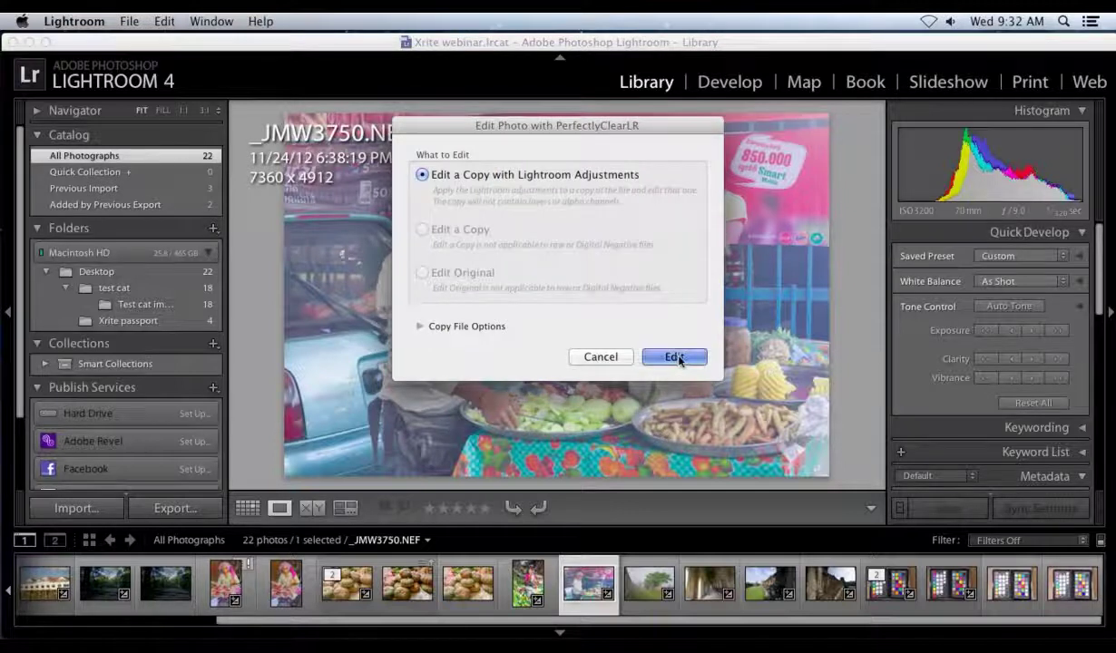
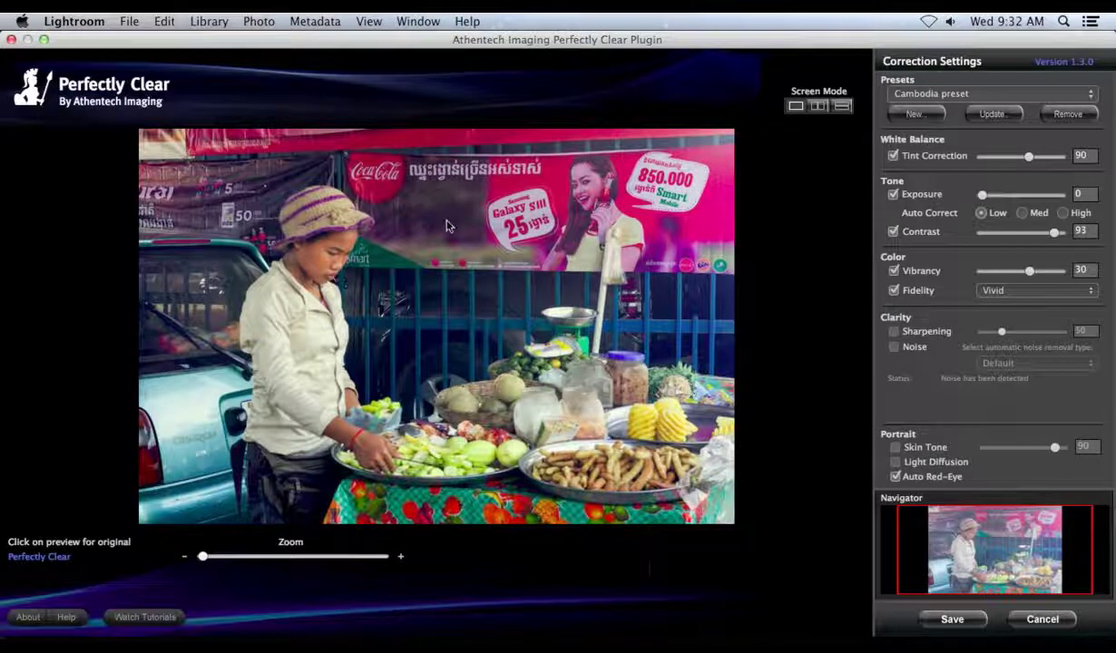
Compare the vendor photo's original and corrected versions side by side, save the Perfectly Clear correction and select the original NEF
click(820, 107)
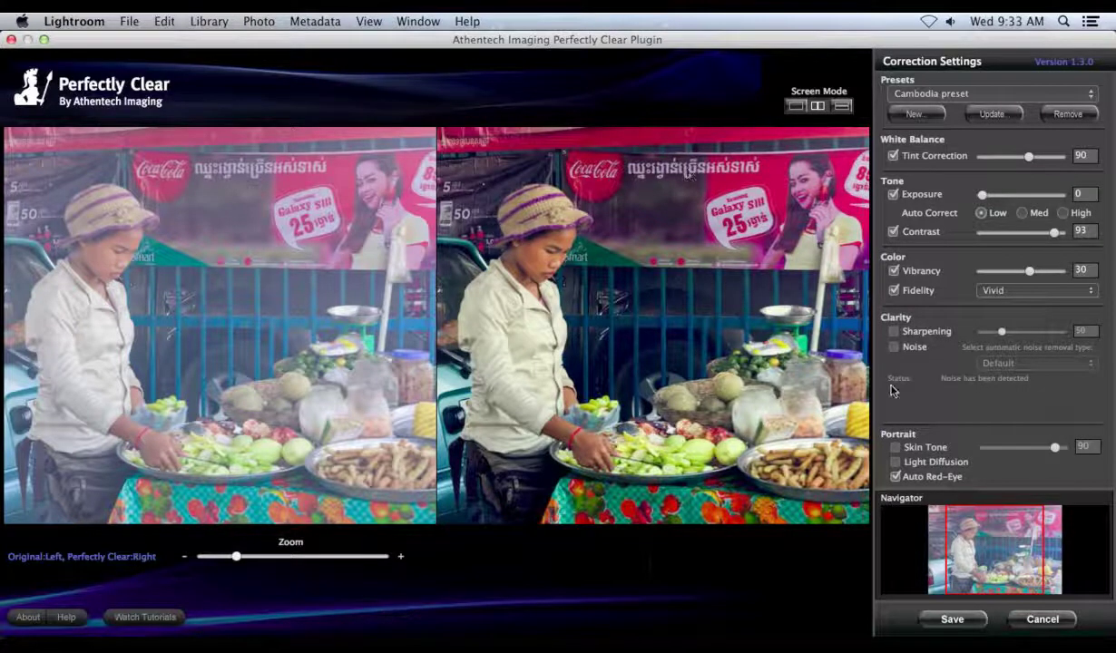
click(960, 617)
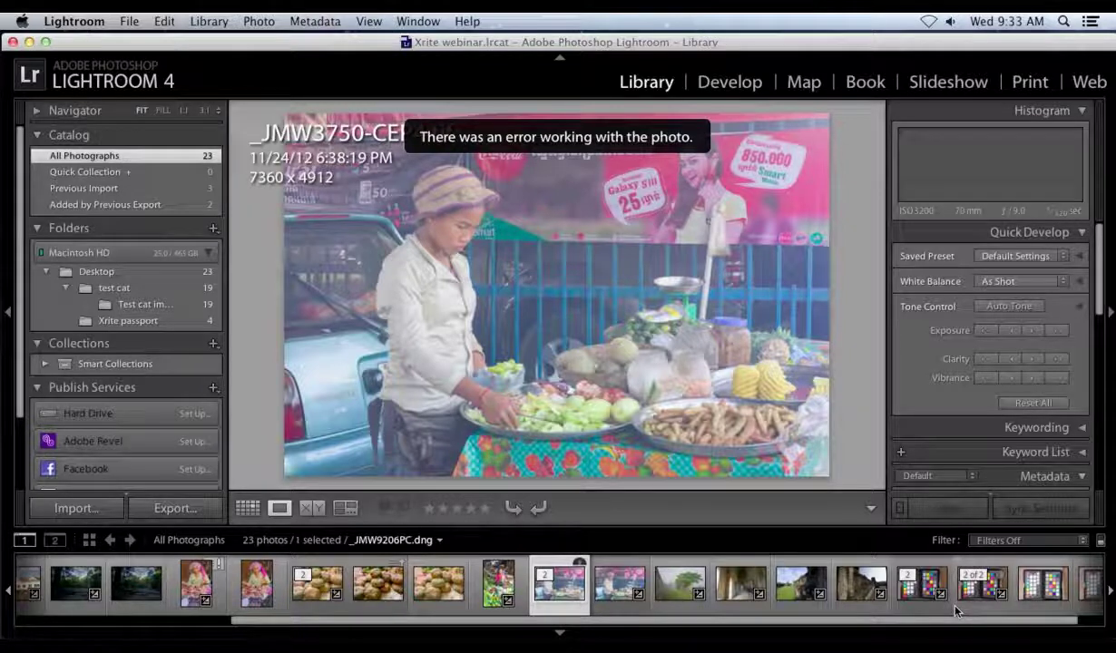
click(619, 589)
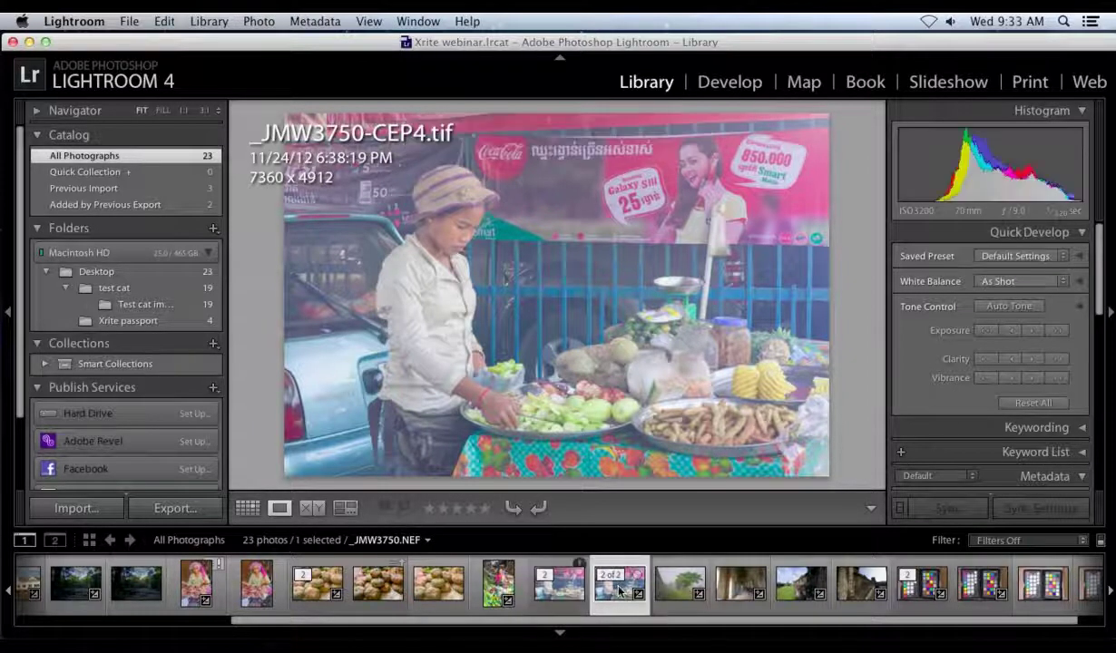
Switch to Adobe Bridge and open the vendor photo _JMW3750.NEF in Camera Raw
click(29, 42)
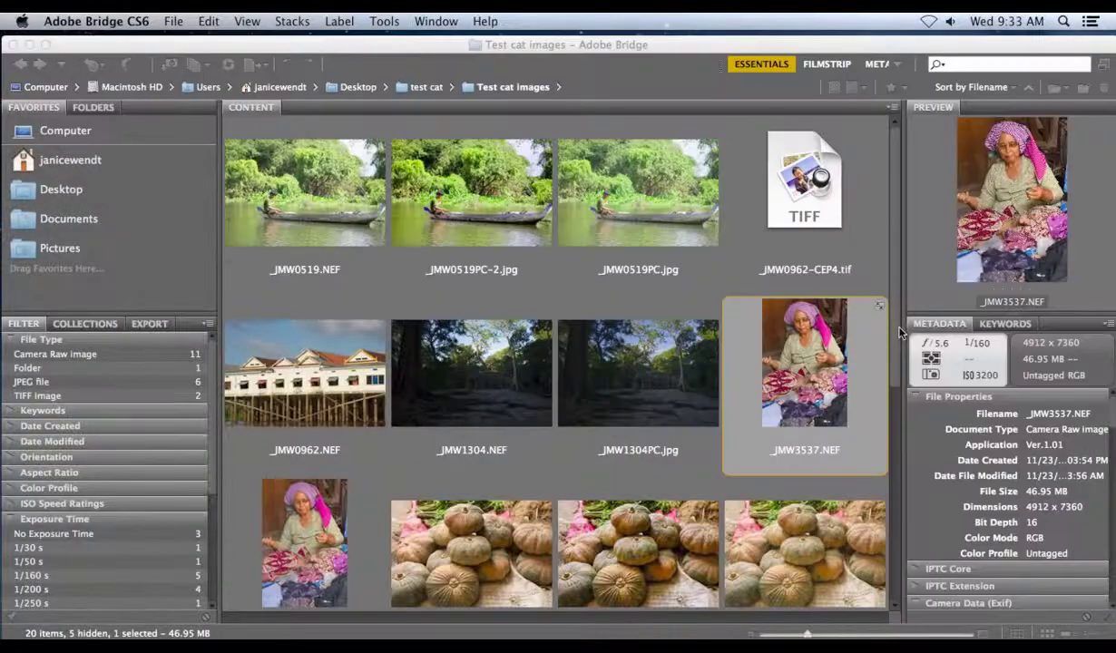
scroll(892, 375, down, 1)
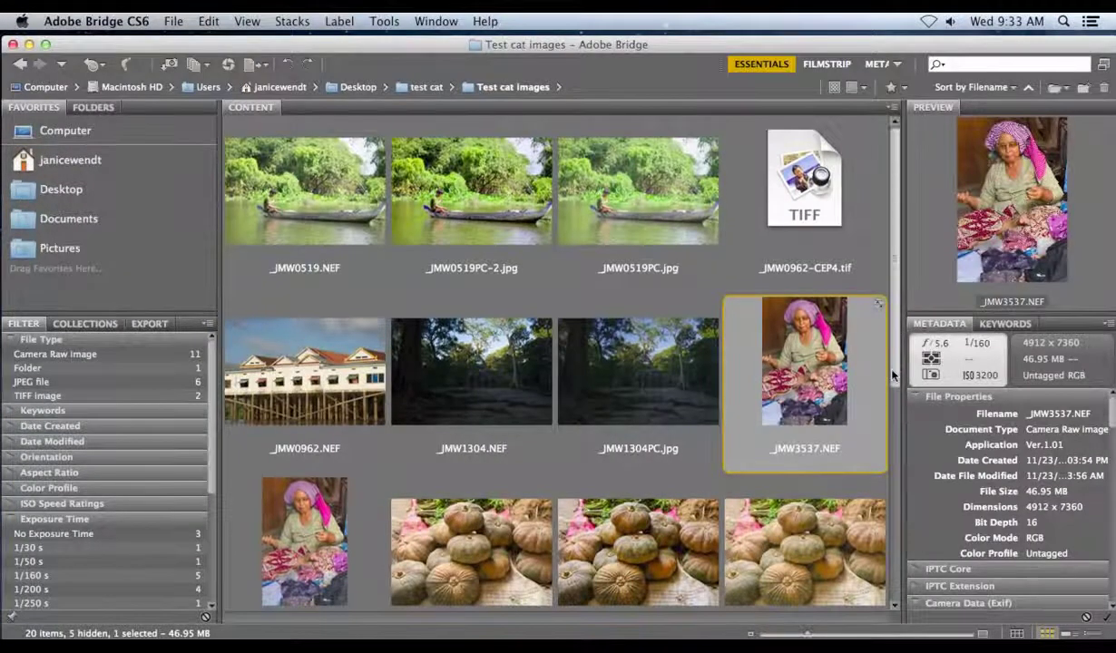
scroll(893, 375, down, 10)
click(653, 353)
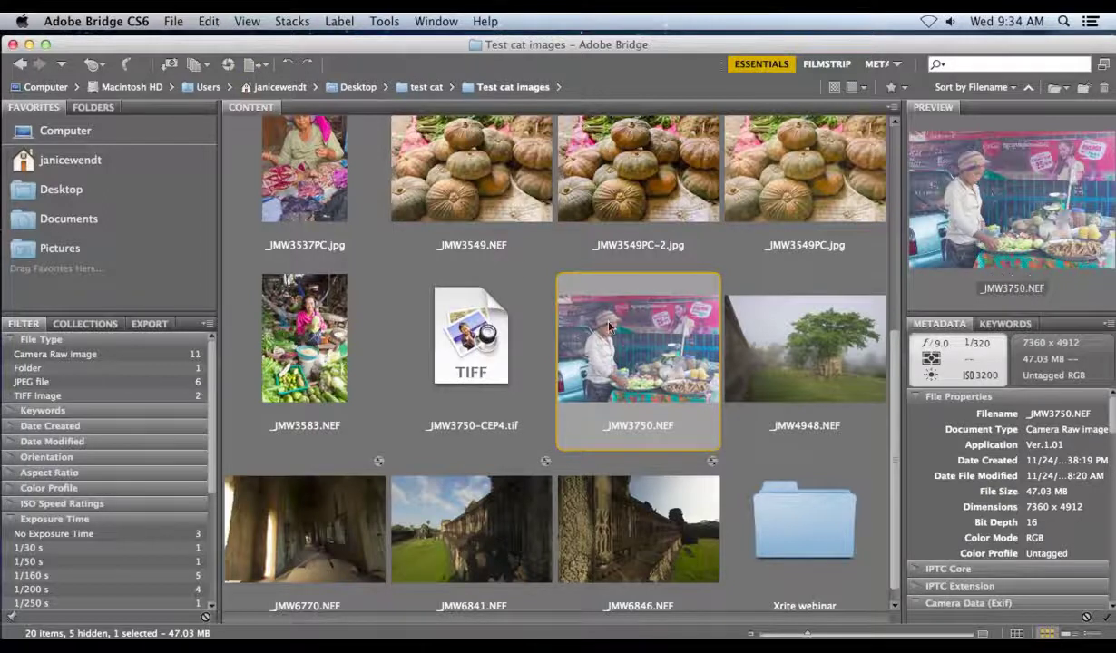
double_click(642, 358)
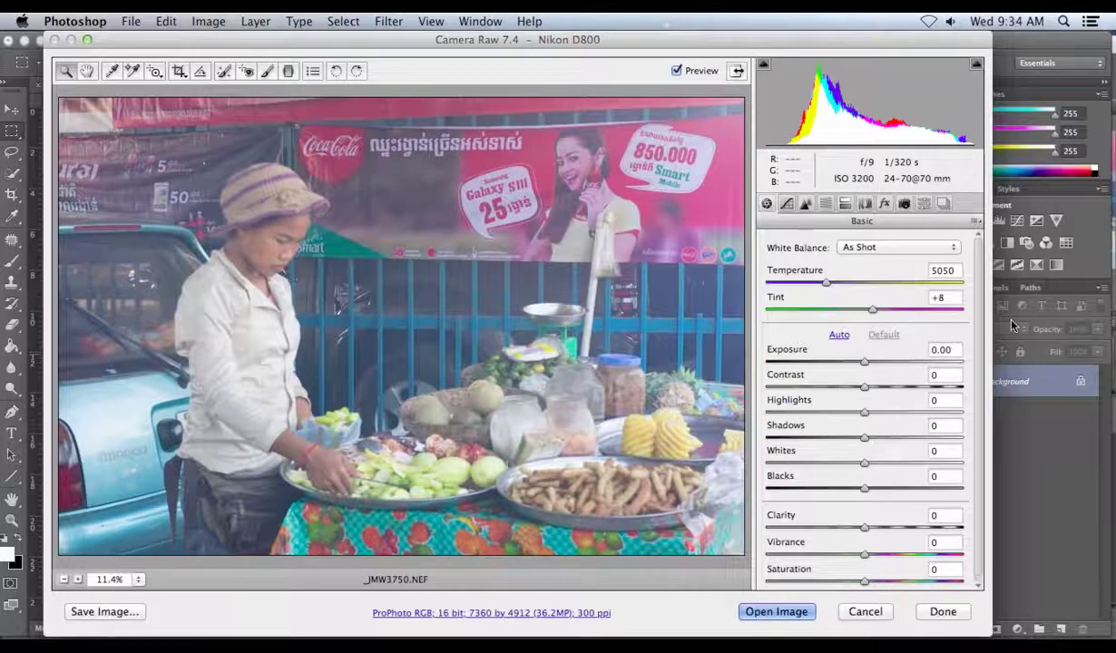
Set the vendor photo's camera profile to Nikon D800 in Camera Raw's camera calibration
click(904, 204)
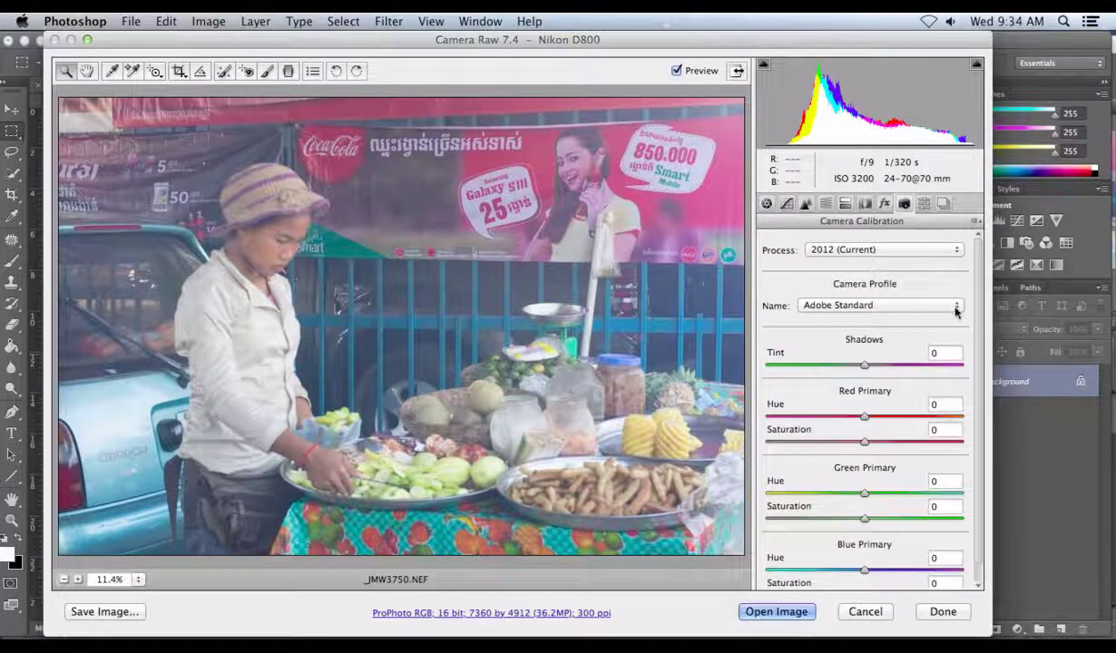
click(921, 305)
click(934, 295)
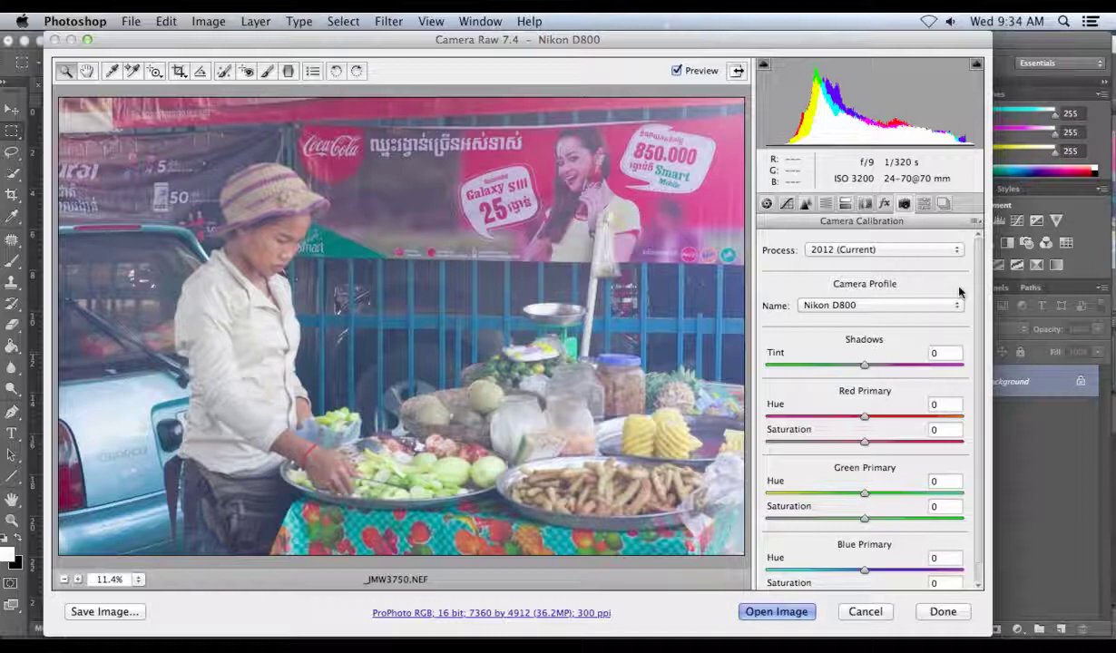
Remove chromatic aberration from the vendor photo and enable lens profile corrections
click(864, 204)
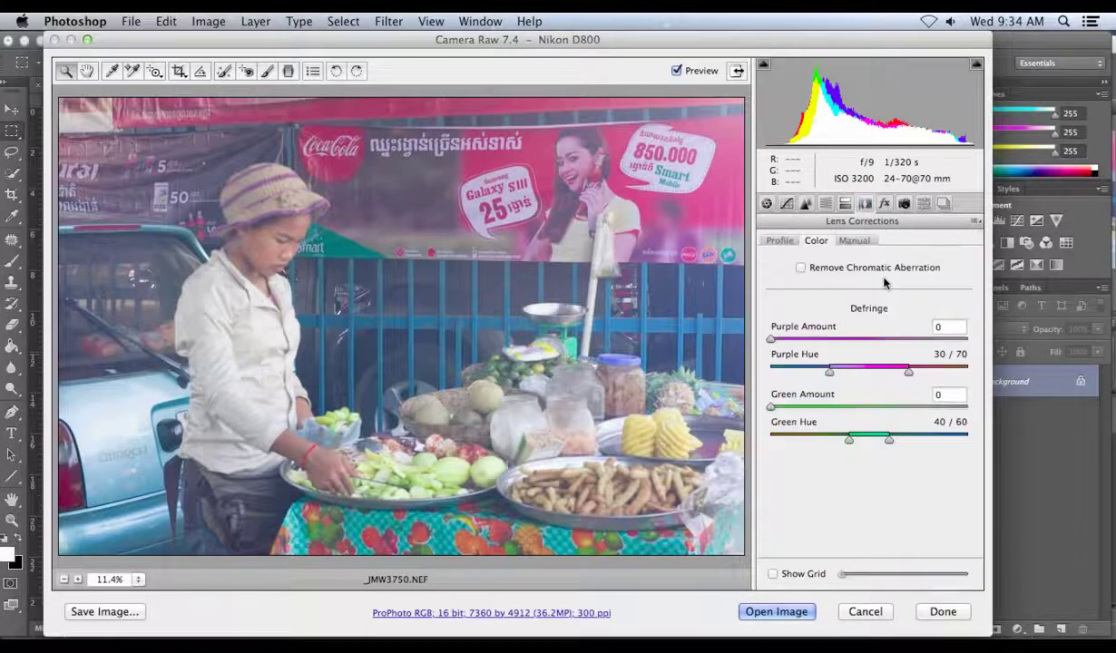
click(800, 268)
click(778, 240)
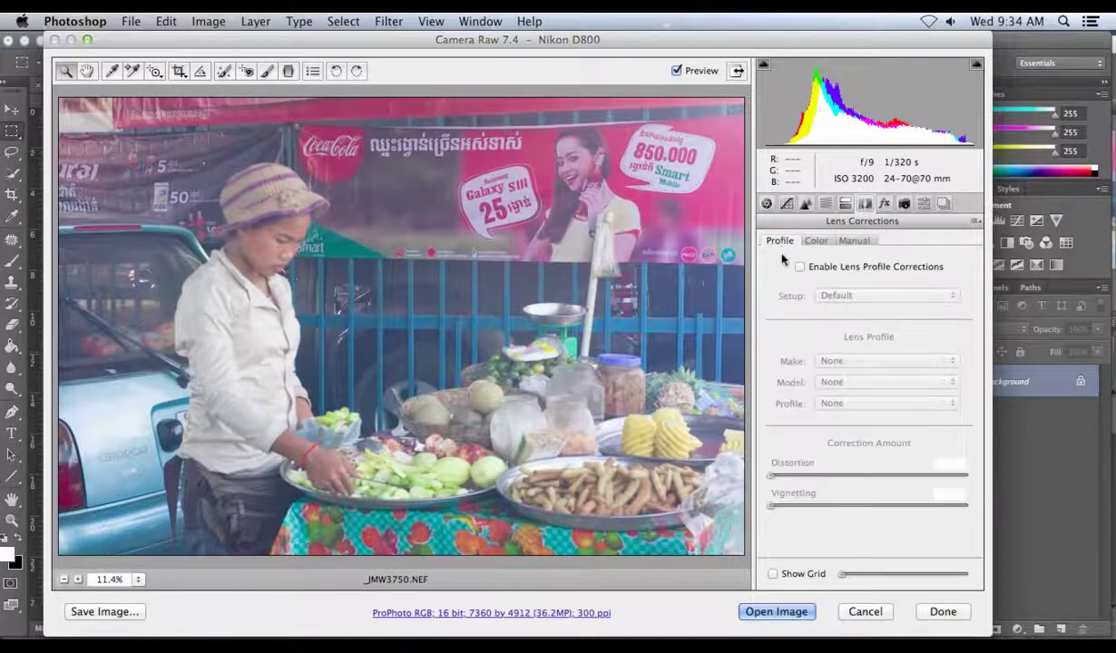
click(799, 267)
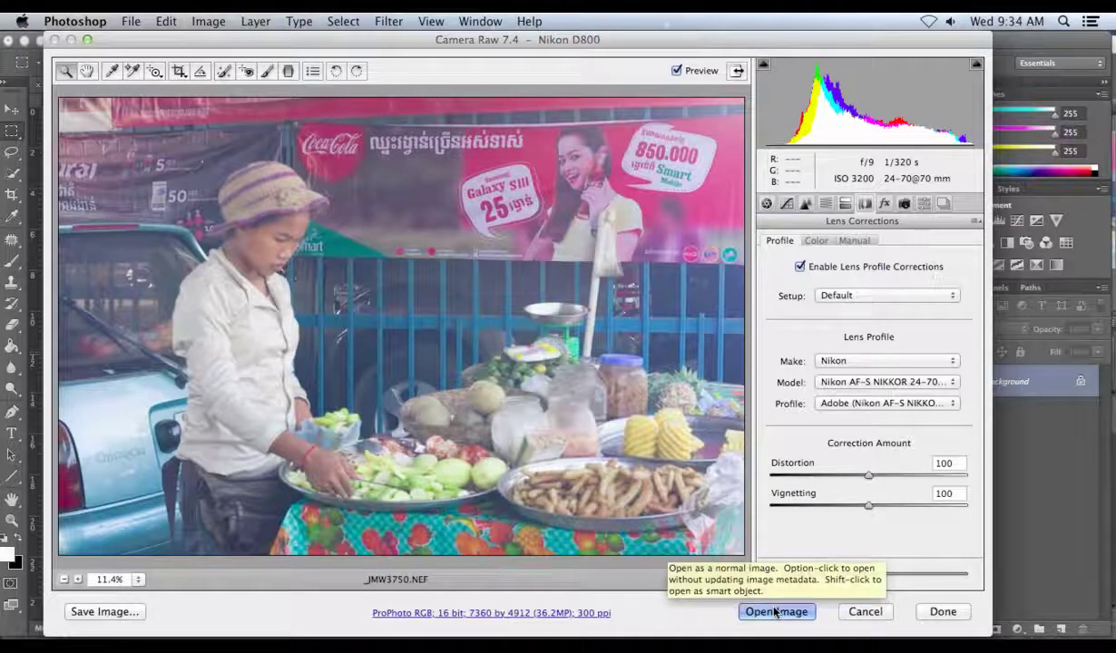
Set the workflow options to Adobe RGB (1998) and opening as Smart Objects, and open the vendor photo in Photoshop
click(478, 614)
click(417, 352)
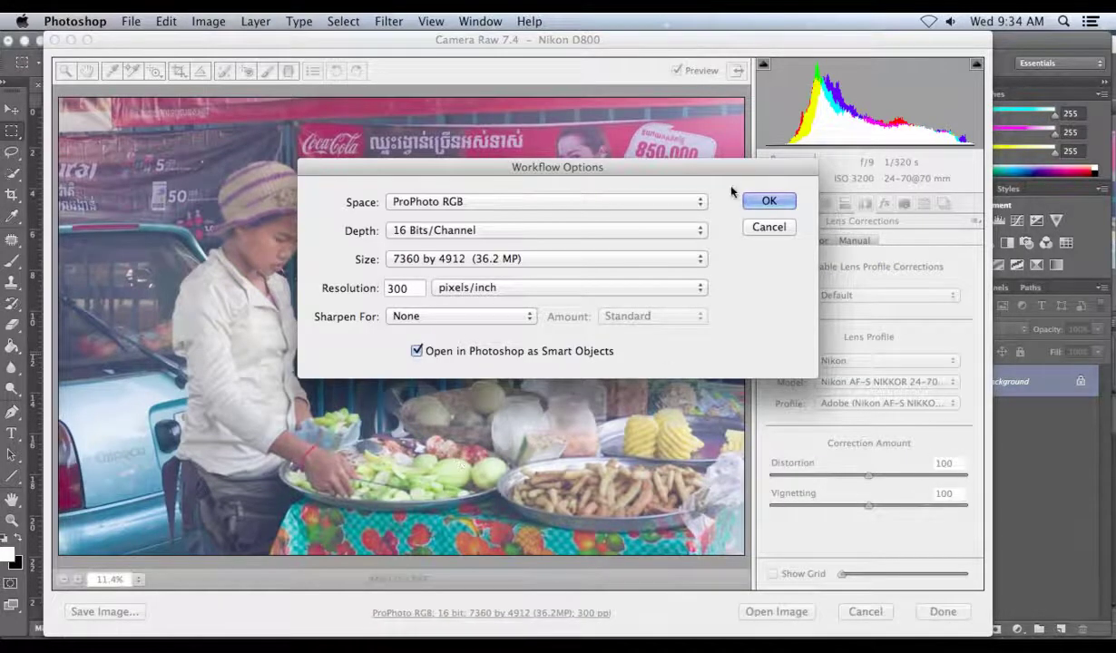
click(699, 202)
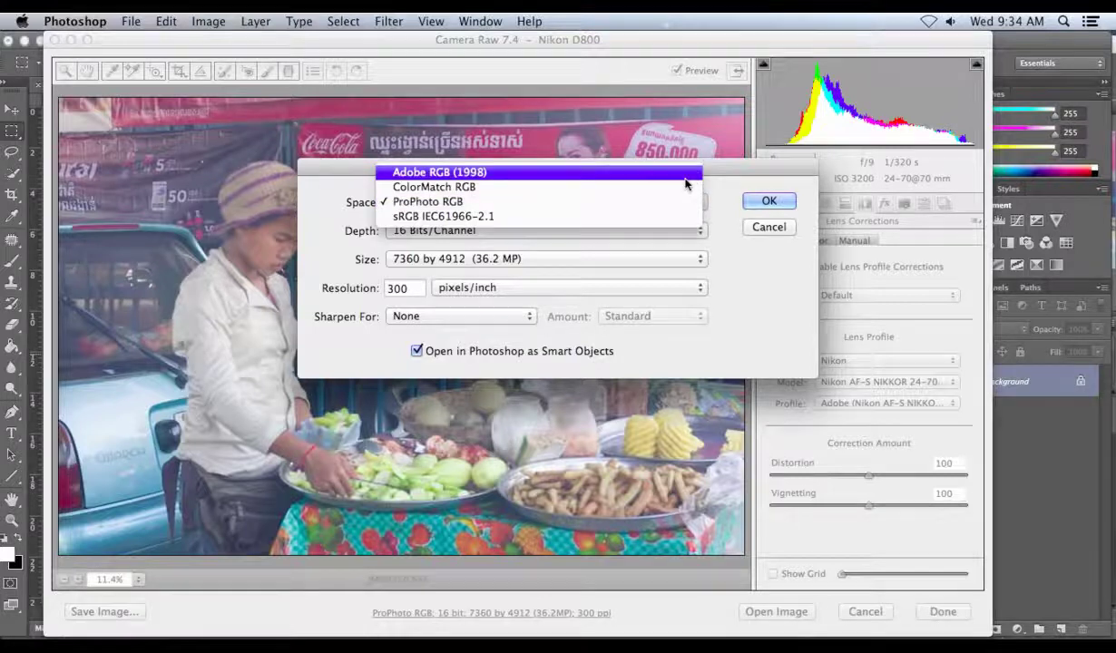
click(687, 174)
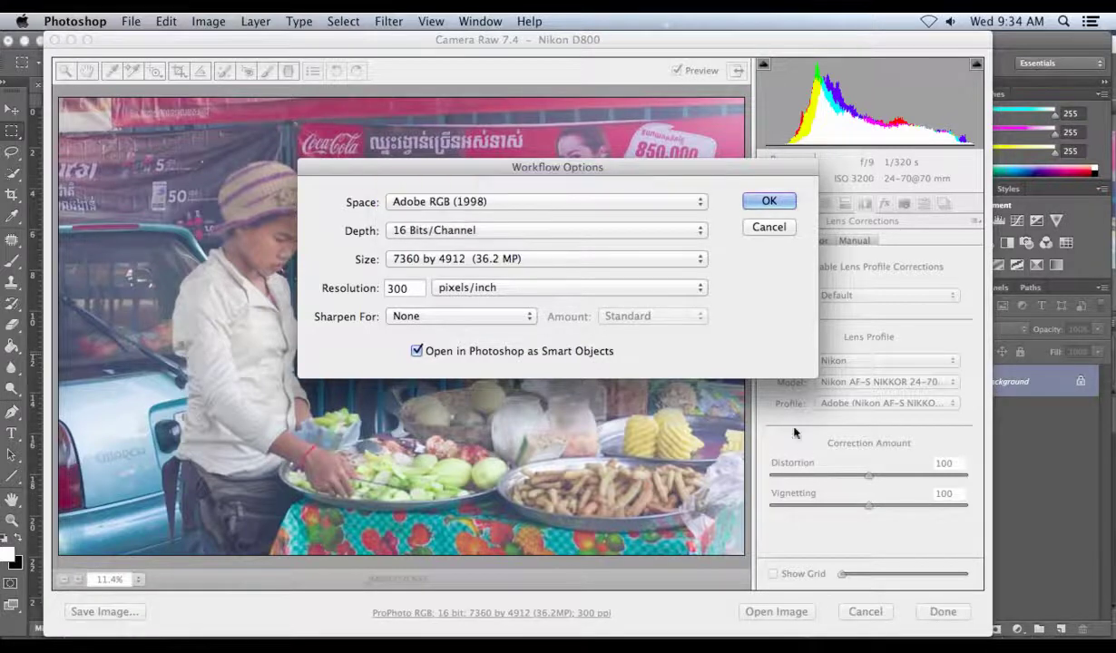
click(769, 202)
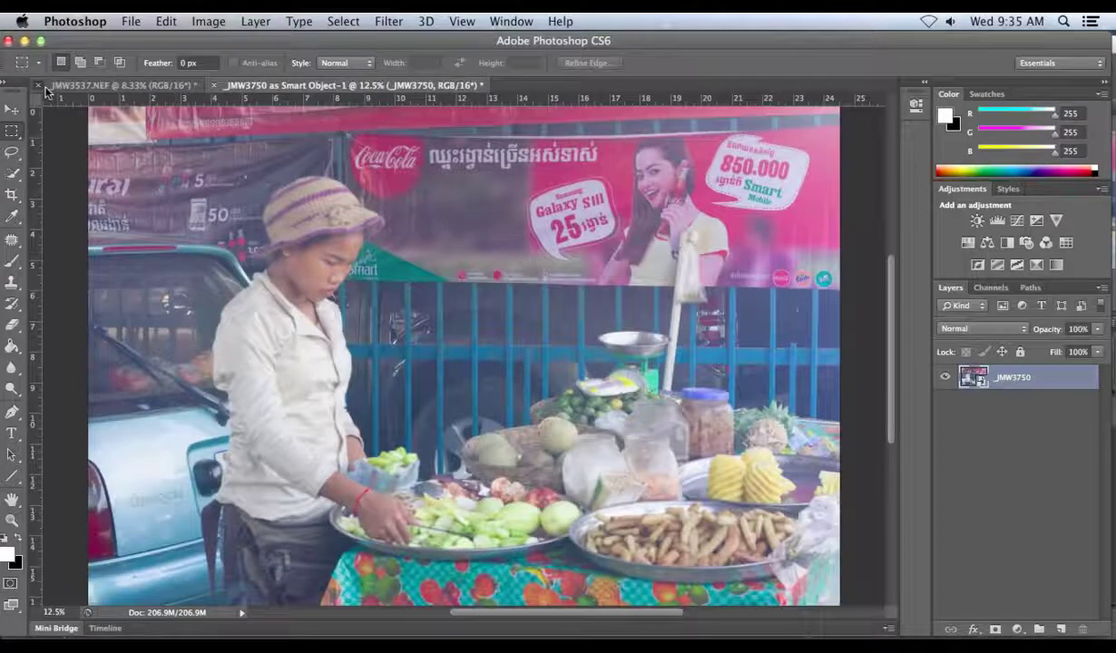
Close the _JMW3537.NEF document, keeping only the vendor photo's smart object document open
click(41, 86)
click(506, 251)
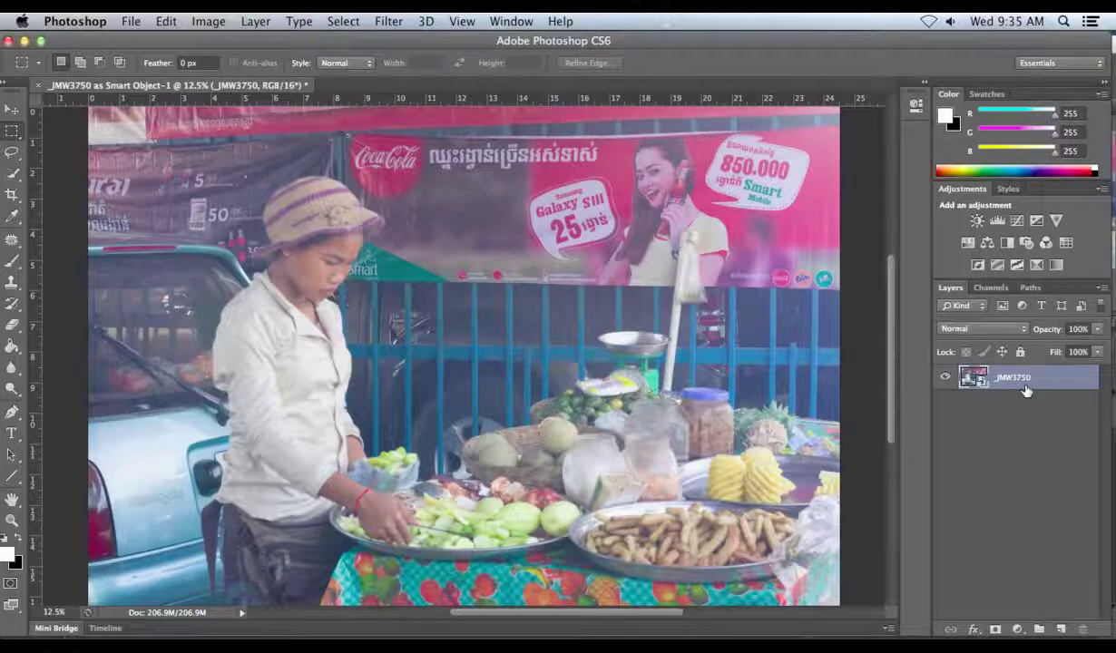
Apply the Perfectly Clear filter with the Cambodia preset to the _JMW3750 smart object layer
click(388, 24)
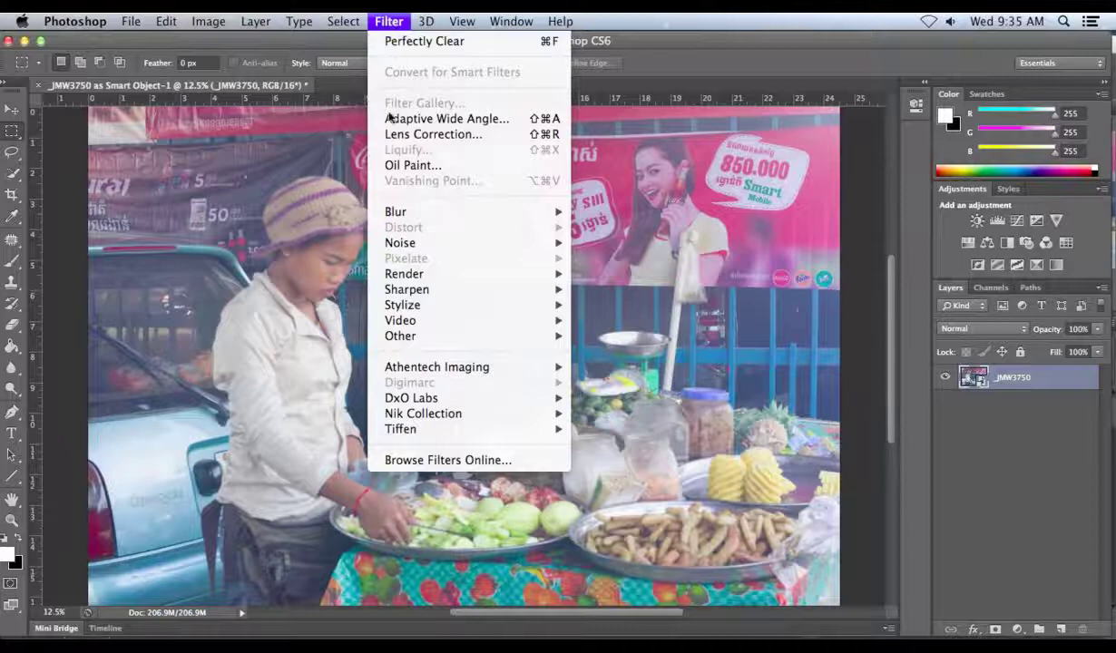
mouse_move(475, 372)
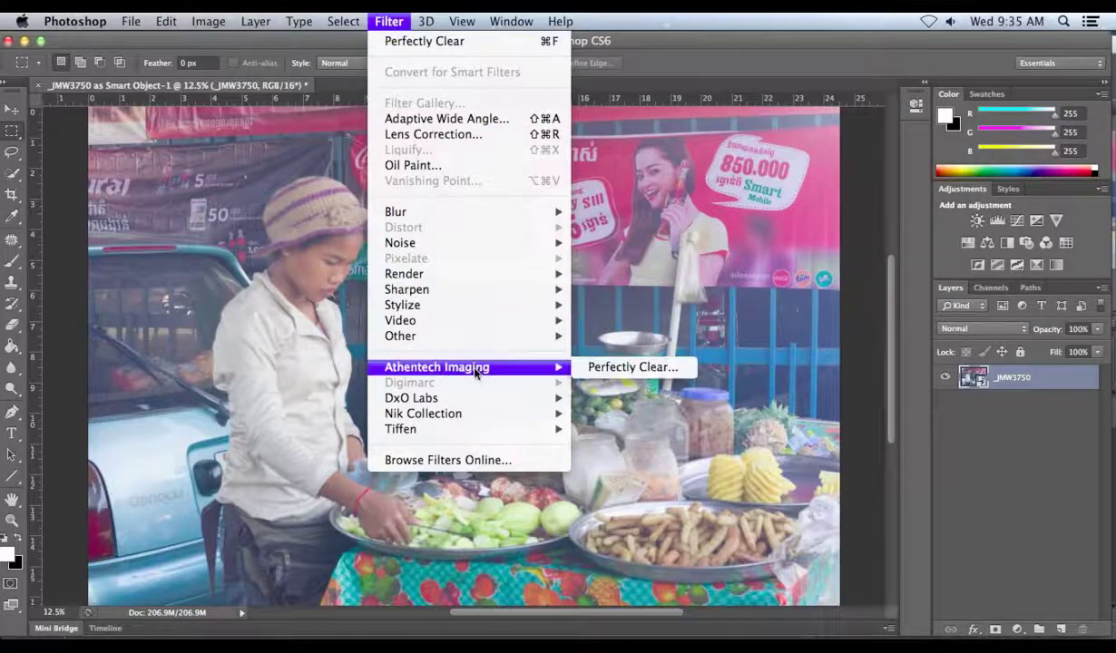
click(639, 368)
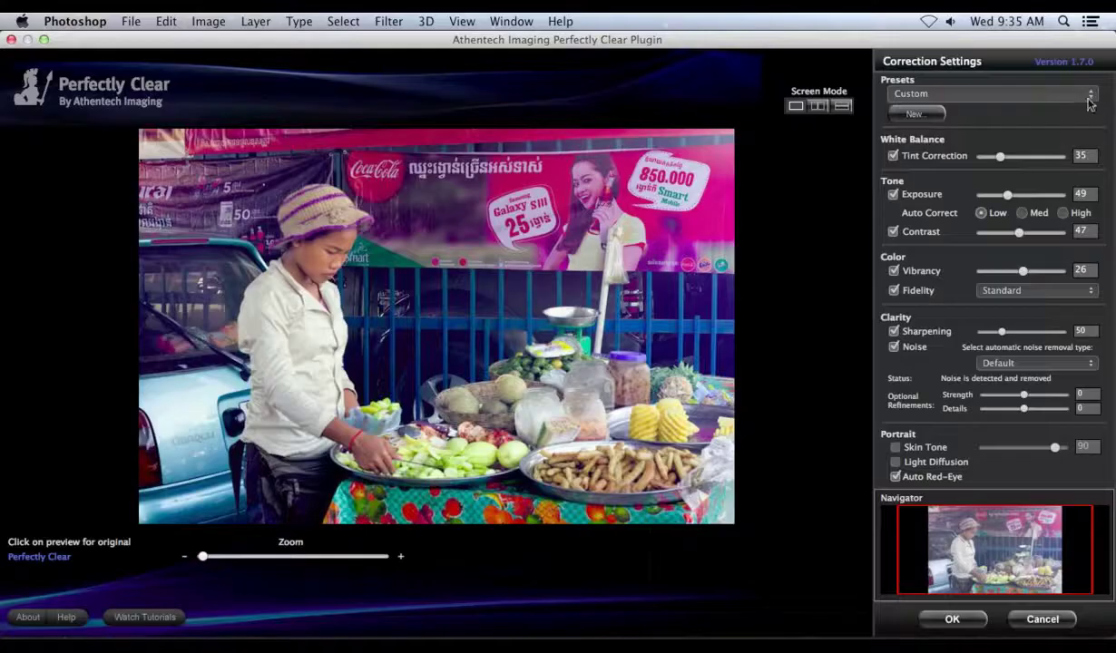
click(1073, 100)
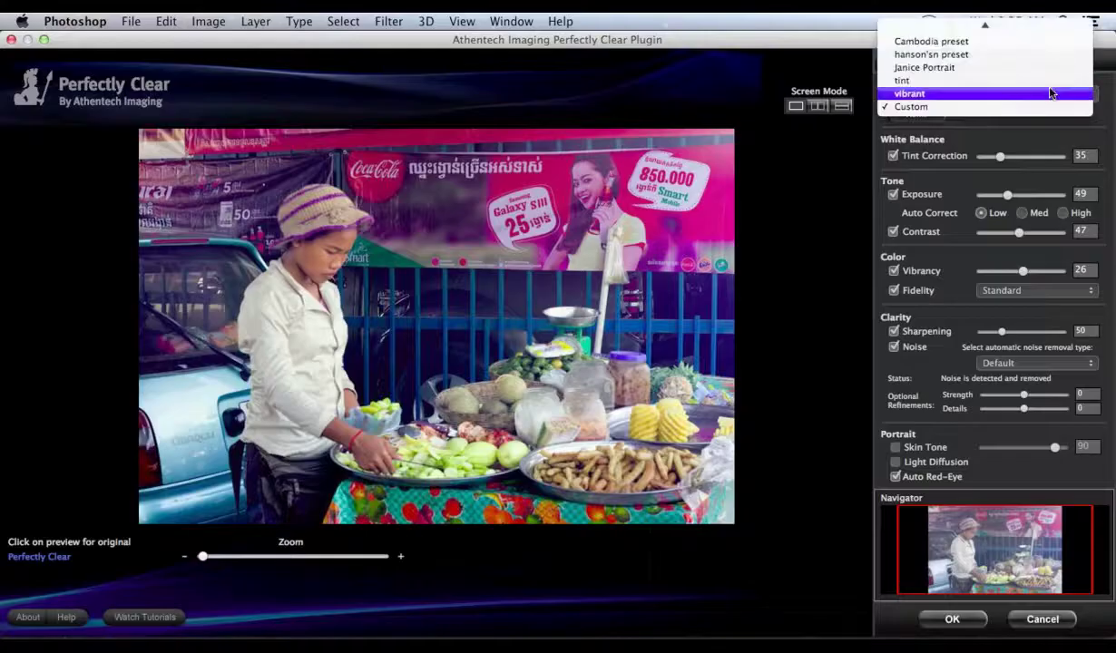
click(1035, 54)
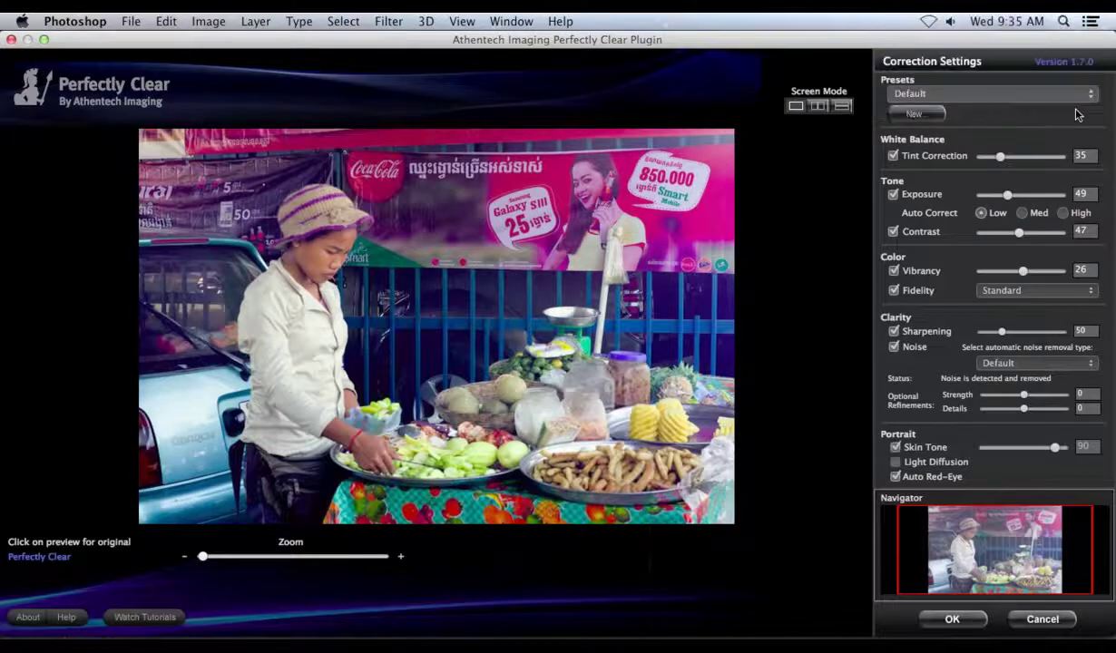
click(1073, 107)
click(1052, 94)
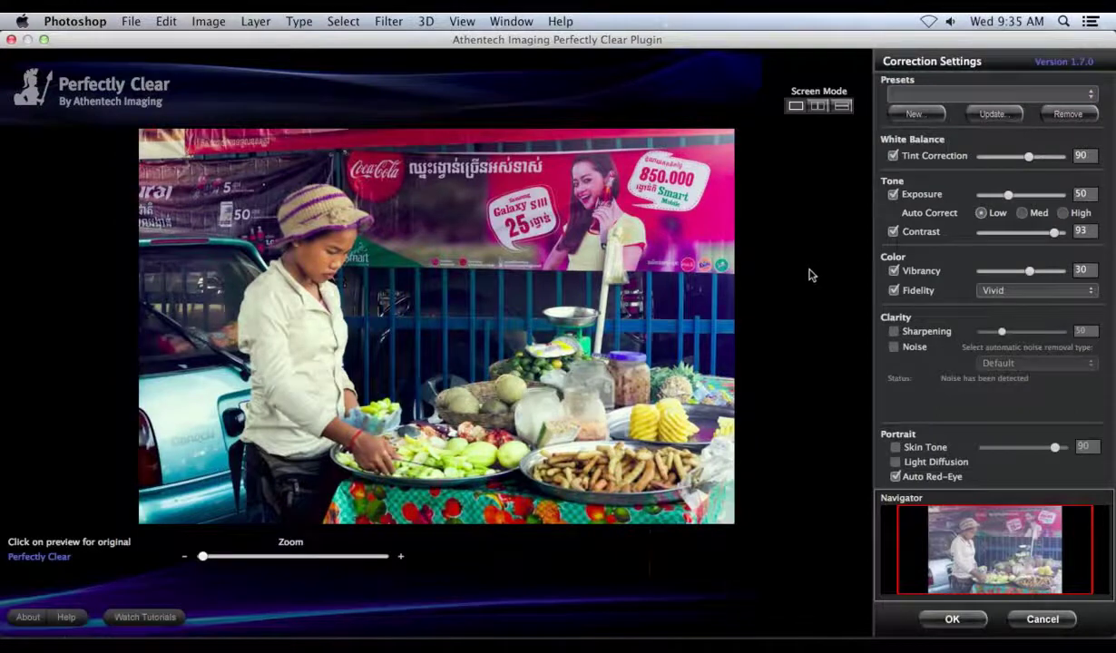
click(1087, 102)
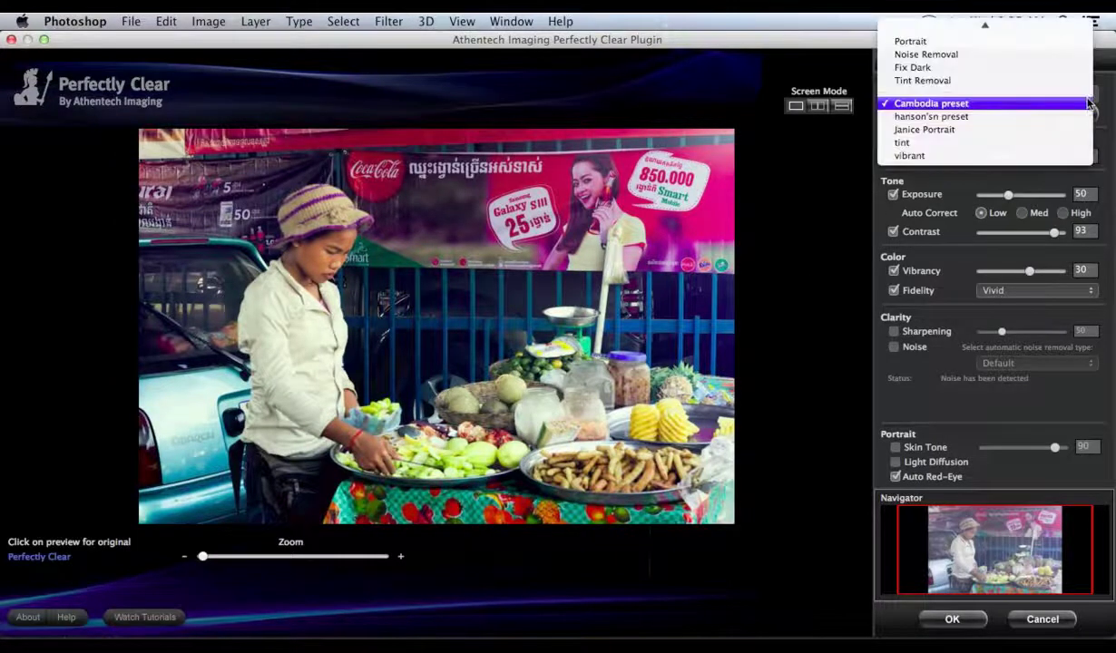
click(1076, 102)
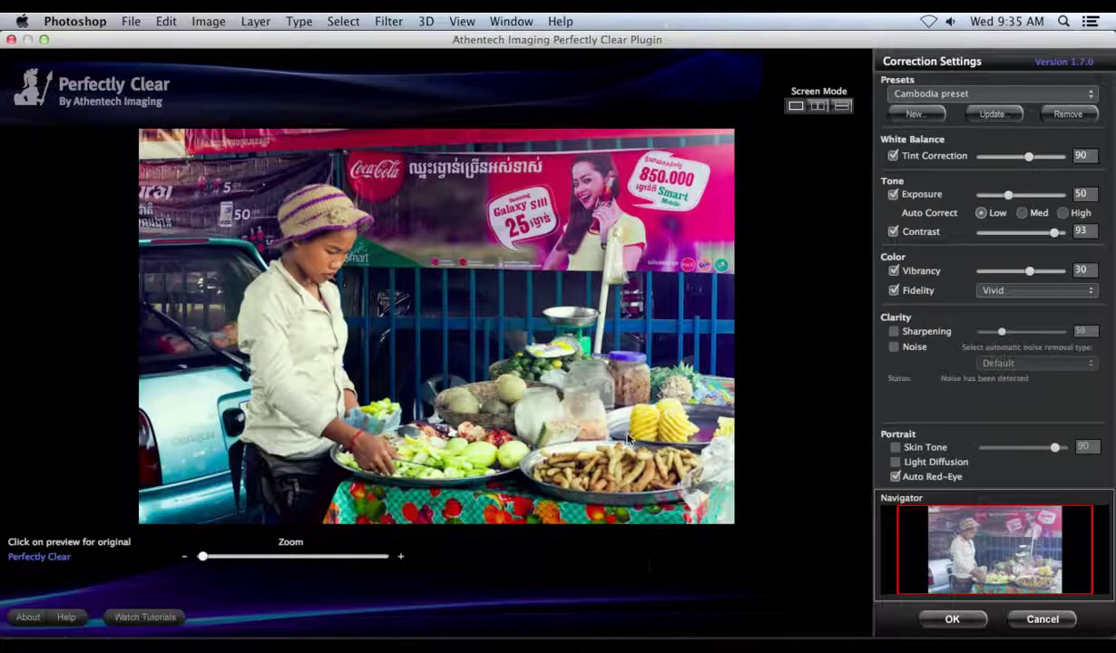
click(949, 619)
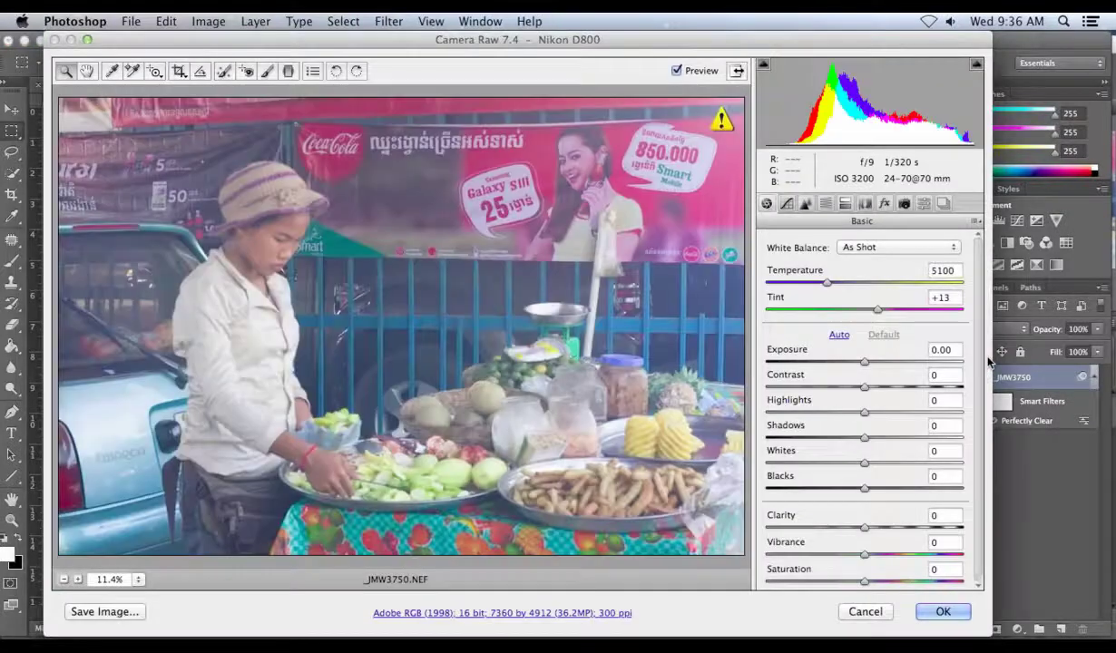
Set the vendor photo's raw Shadows to +37, Blacks to +29 and Clarity to +28, and apply them to the smart object
click(804, 205)
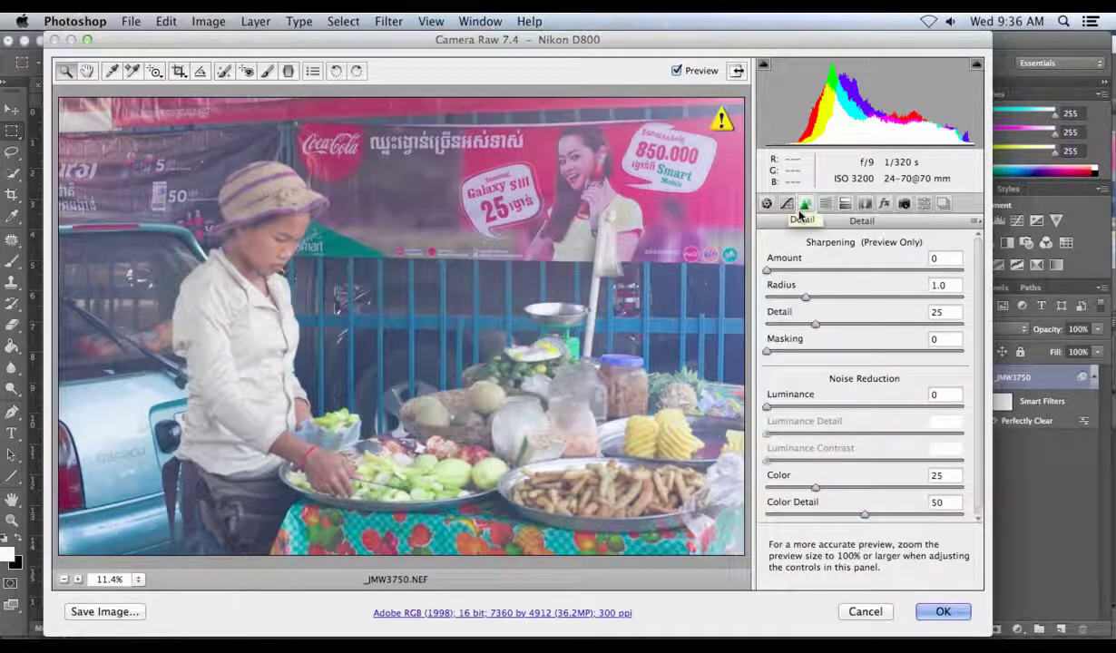
click(766, 204)
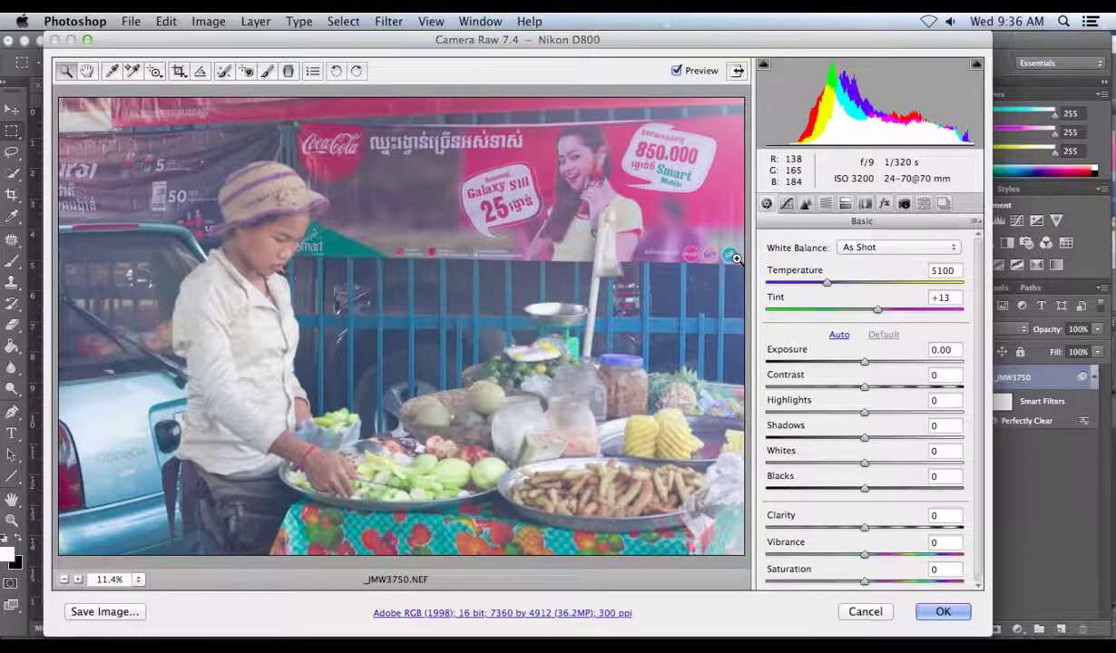
click(899, 437)
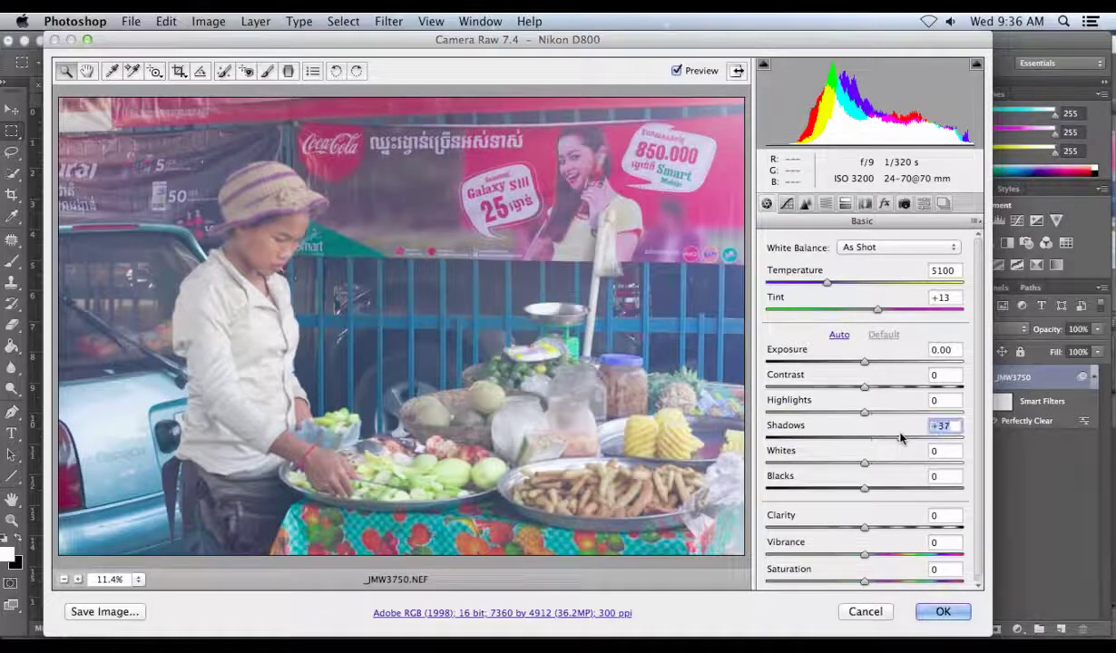
click(891, 489)
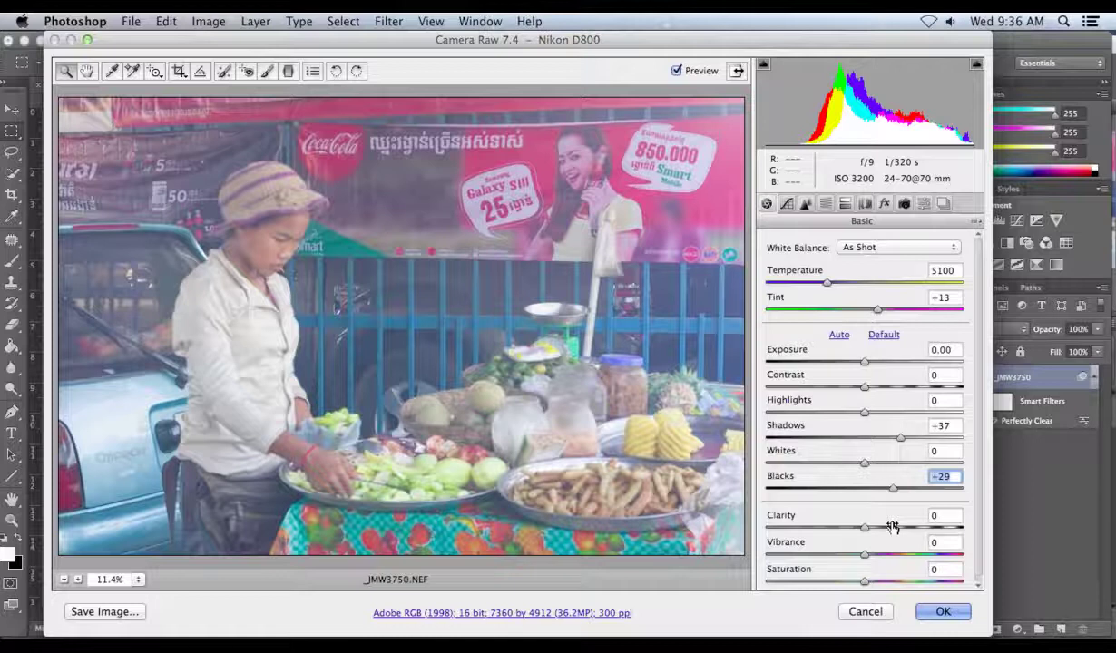
click(892, 526)
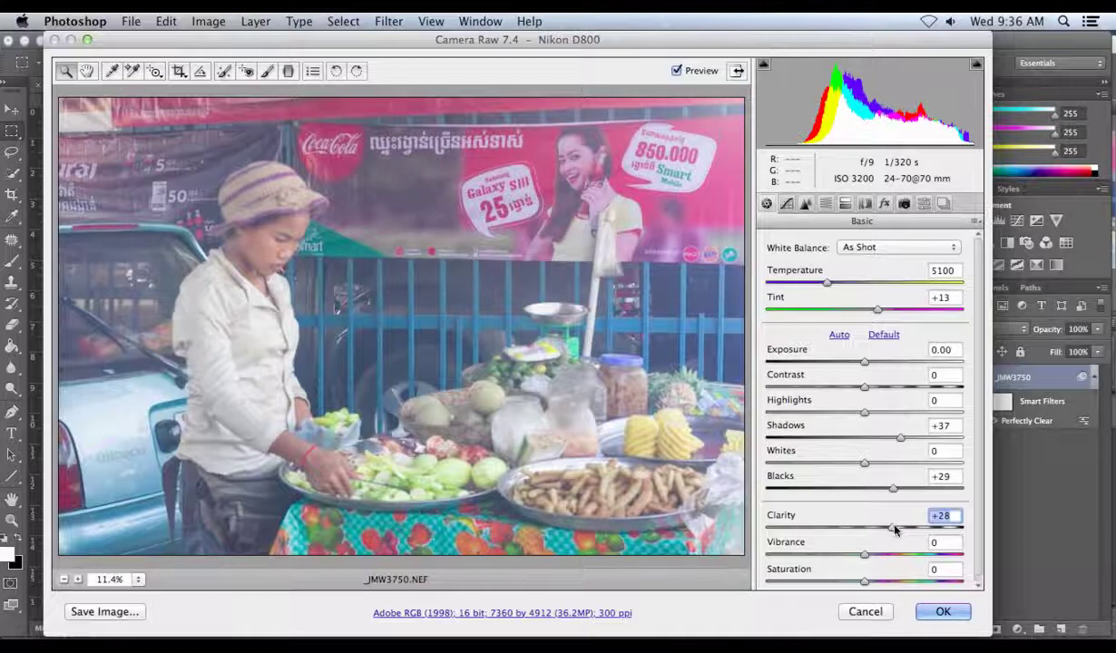
click(942, 612)
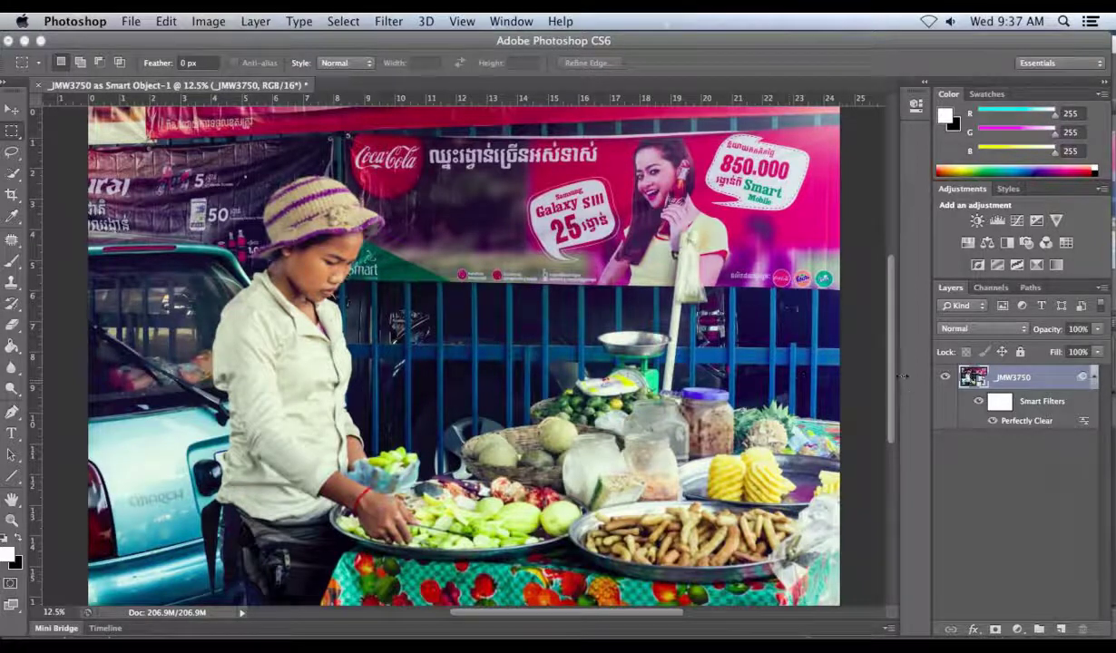
Compare the vendor photo with and without its smart filters by toggling their visibility
click(977, 403)
click(979, 404)
click(978, 402)
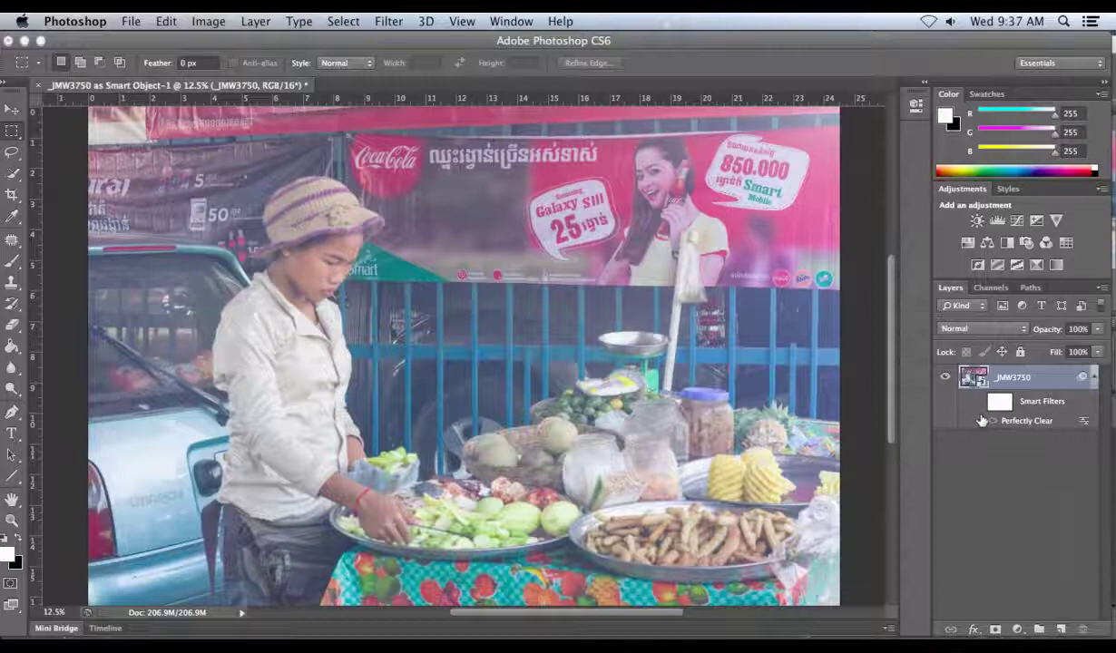
click(978, 400)
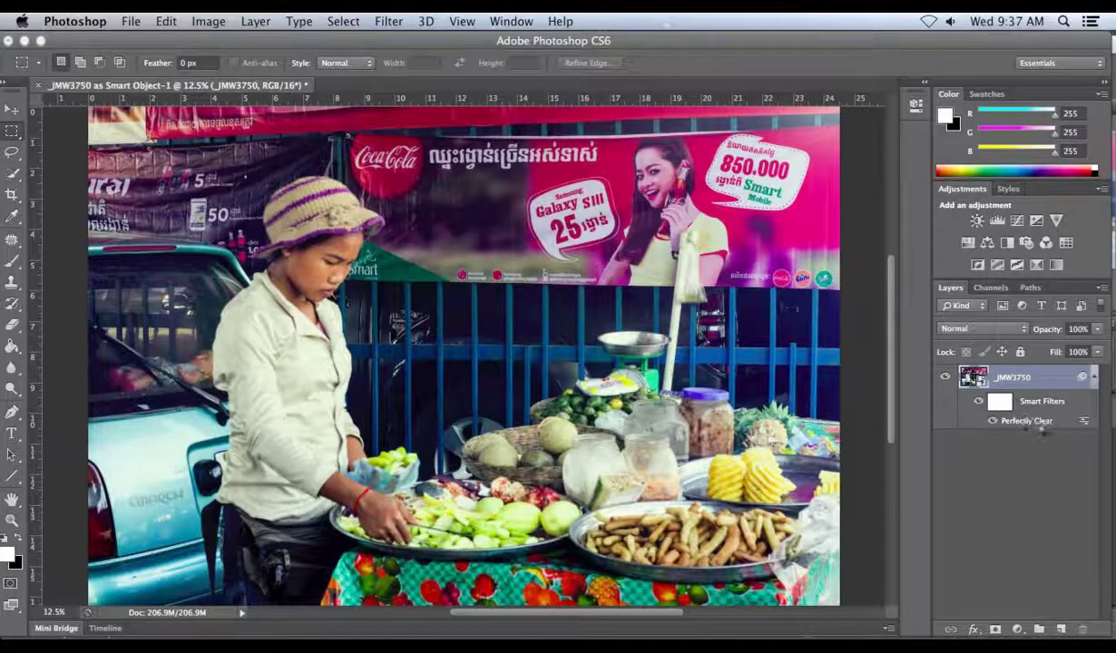
Edit the Perfectly Clear smart filter with High exposure auto correction, Contrast 27 and Vibrancy 27
double_click(1045, 428)
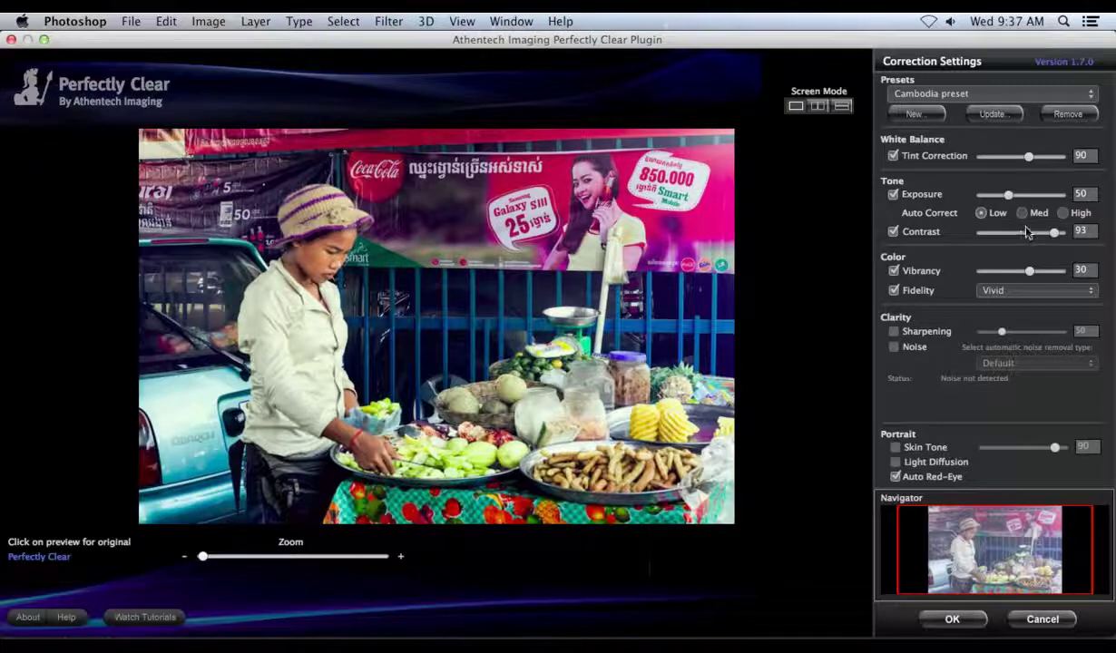
click(1063, 213)
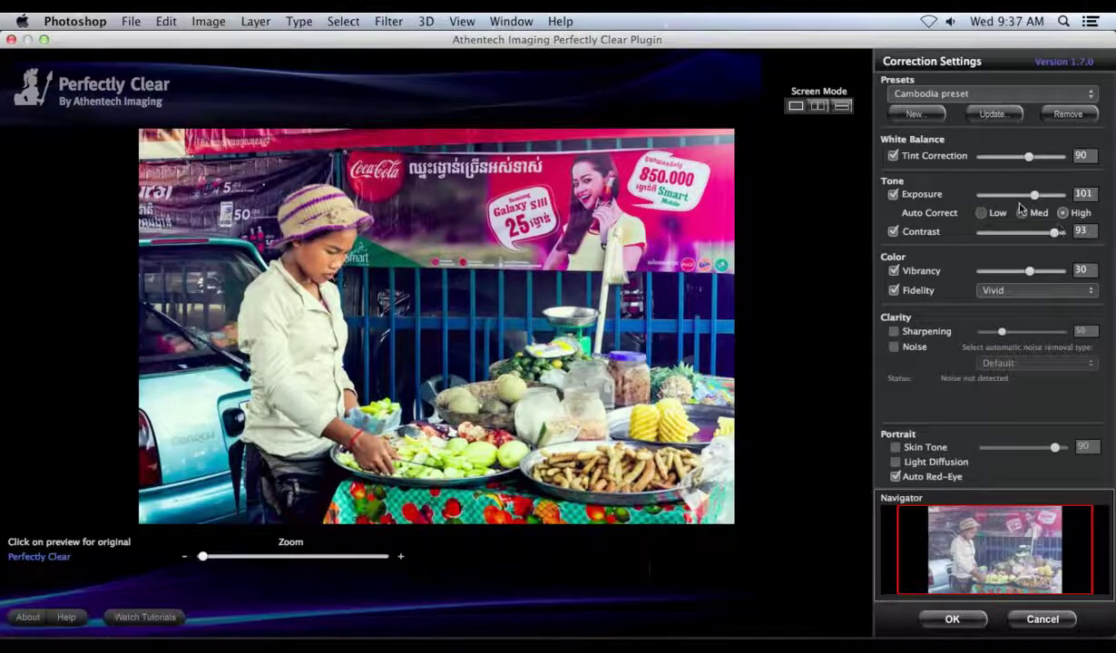
drag(1031, 277, 1007, 279)
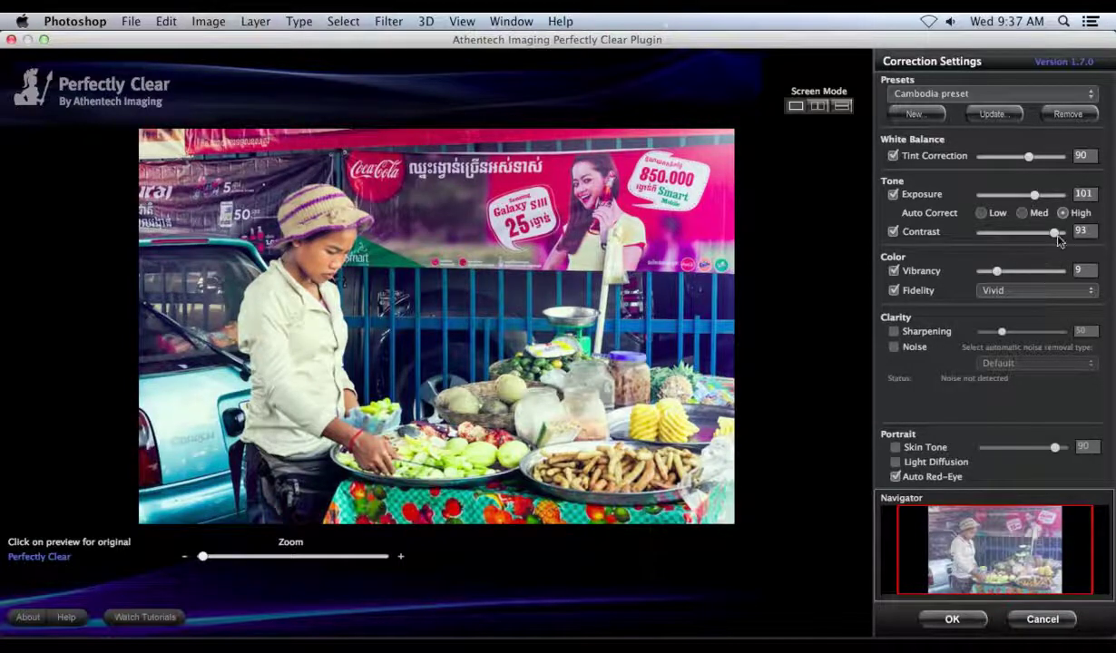
drag(1049, 240, 1026, 279)
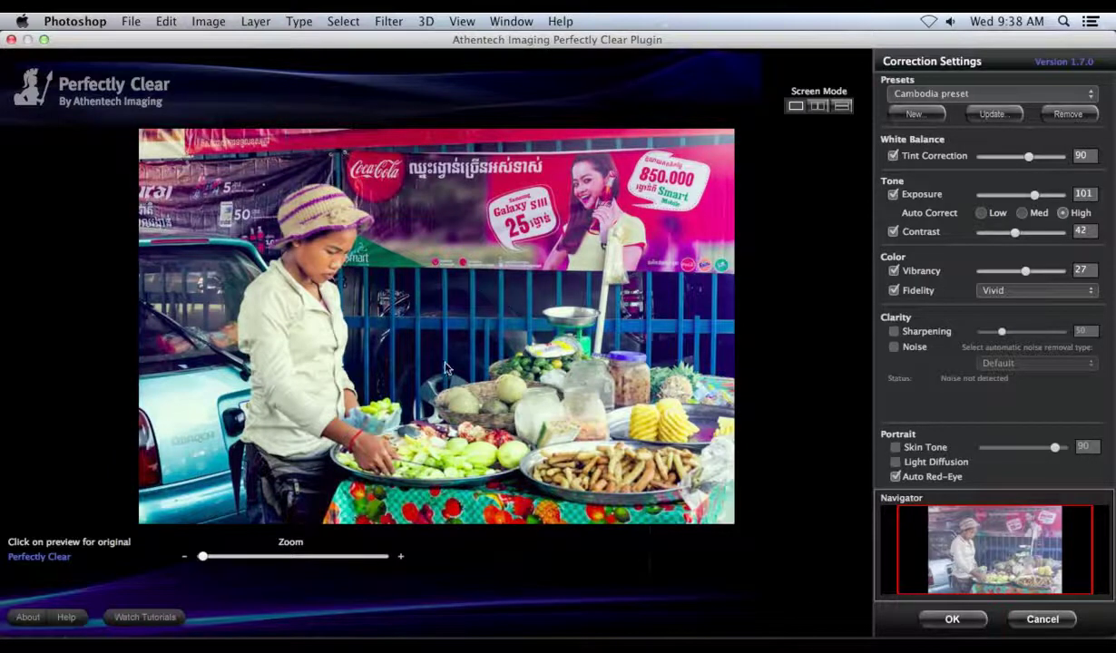
mouse_move(1014, 233)
mouse_down()
mouse_move(972, 231)
mouse_move(1005, 239)
mouse_up()
Try Standard color fidelity and return to Vivid, enable Skin Tone correction, and apply the filter changes
click(1091, 292)
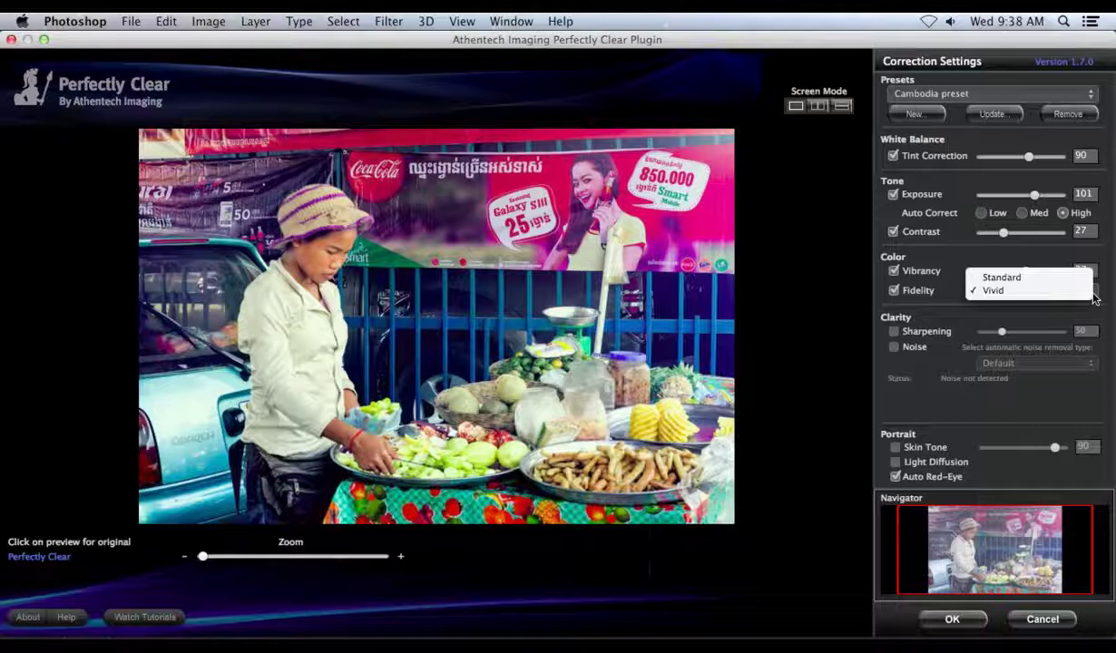
click(1081, 282)
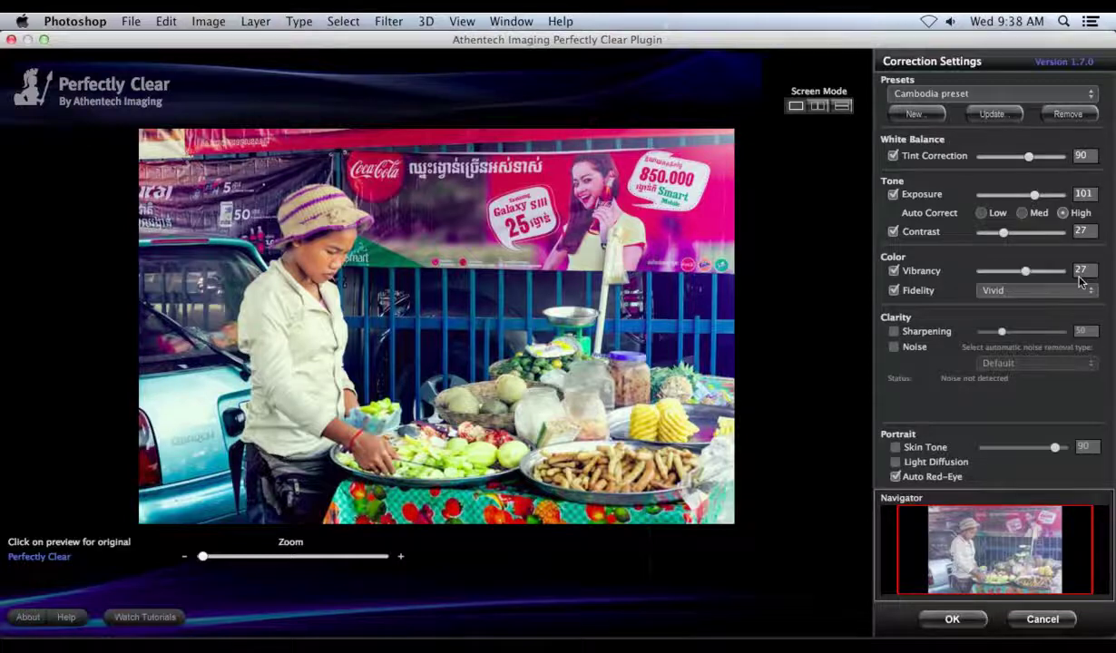
click(1081, 284)
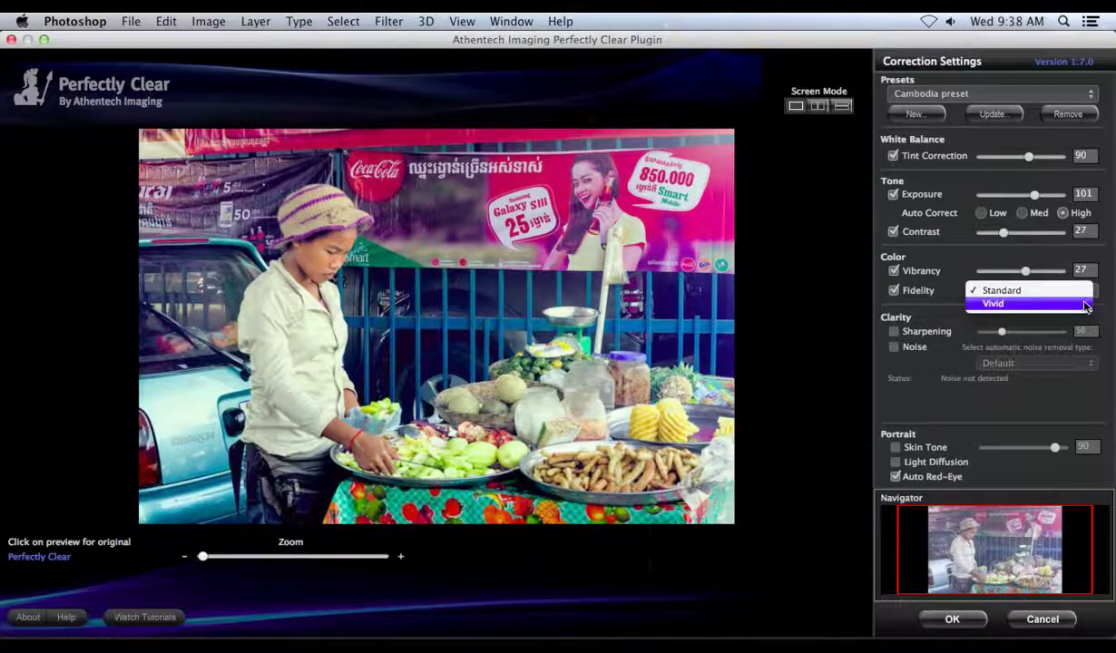
click(1043, 285)
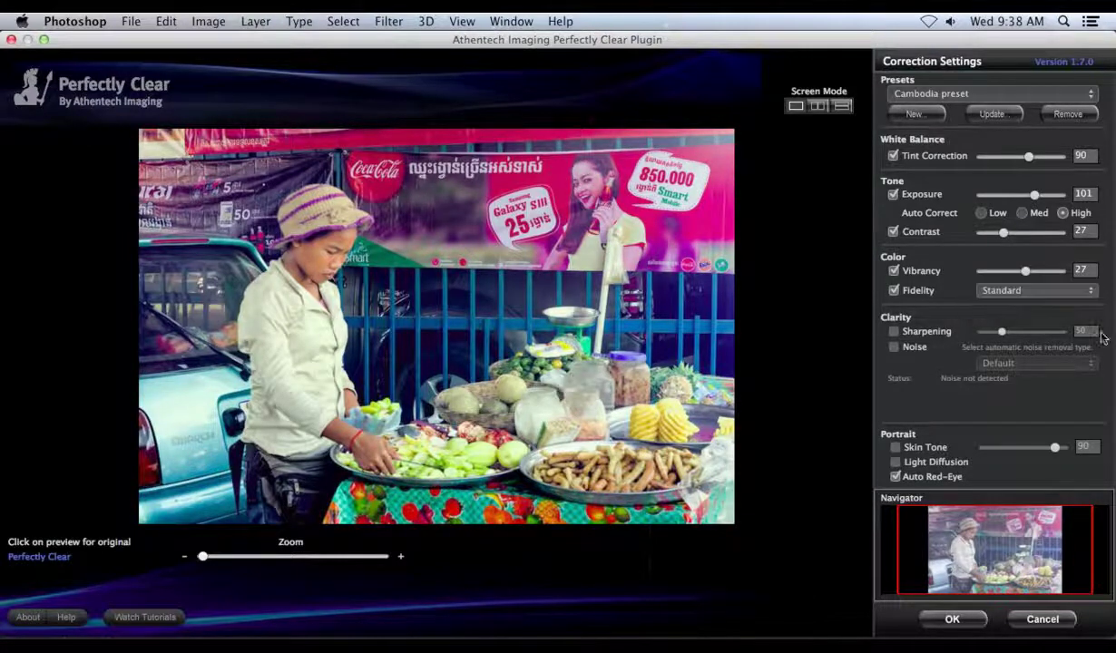
click(903, 451)
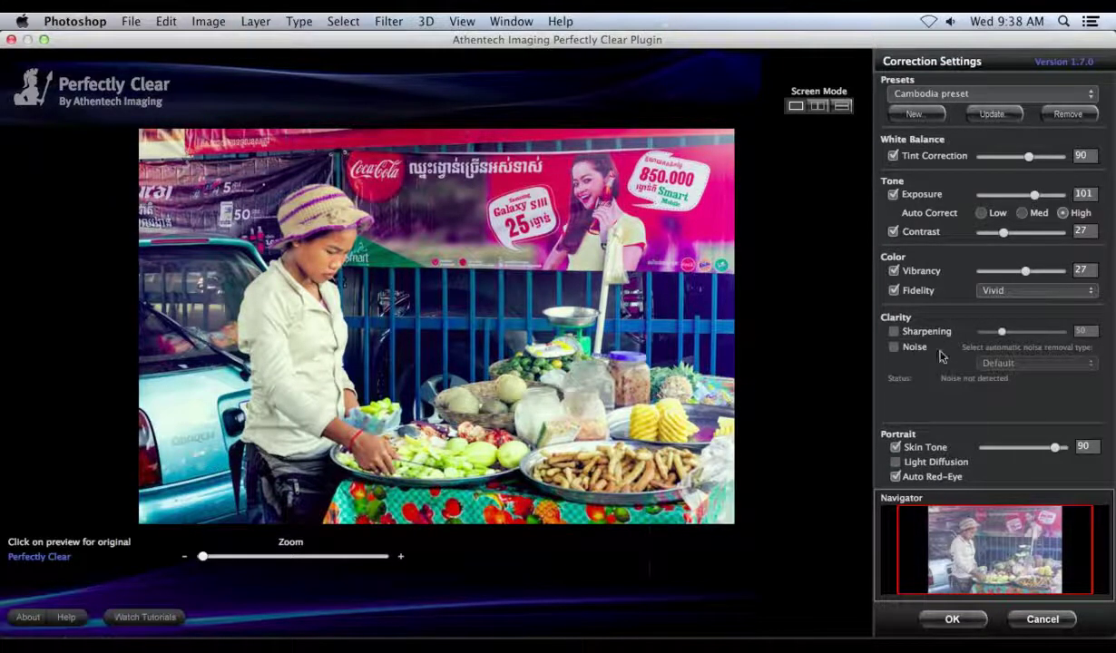
click(958, 622)
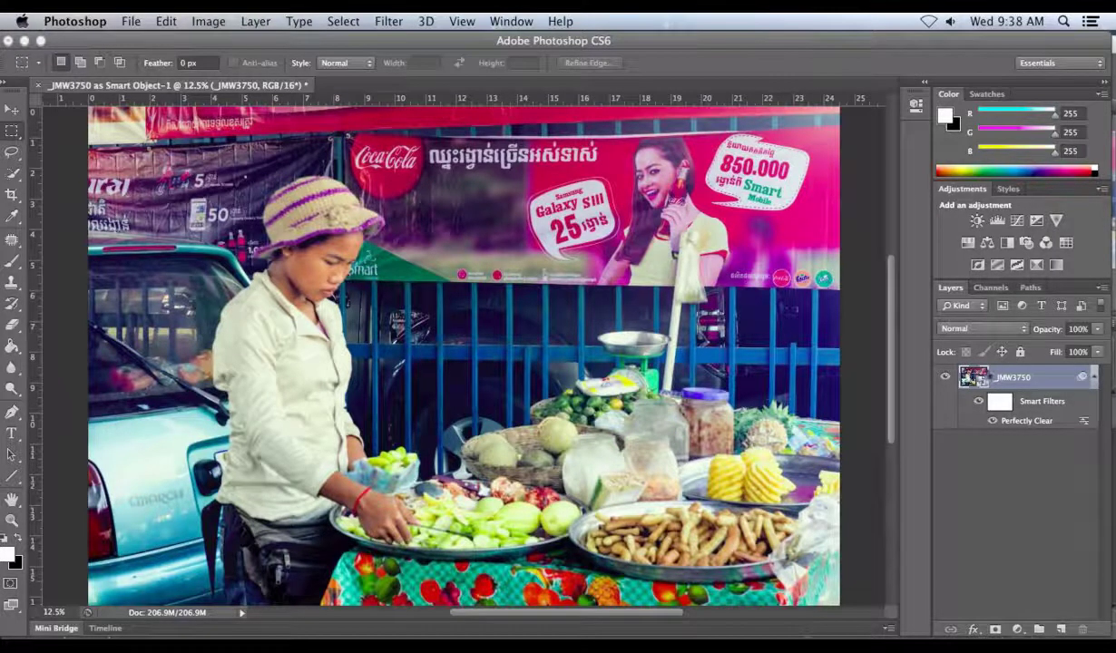
Reopen the smart object's raw settings and set Exposure to -0.65, Highlights to -62 and Whites to -27
double_click(984, 378)
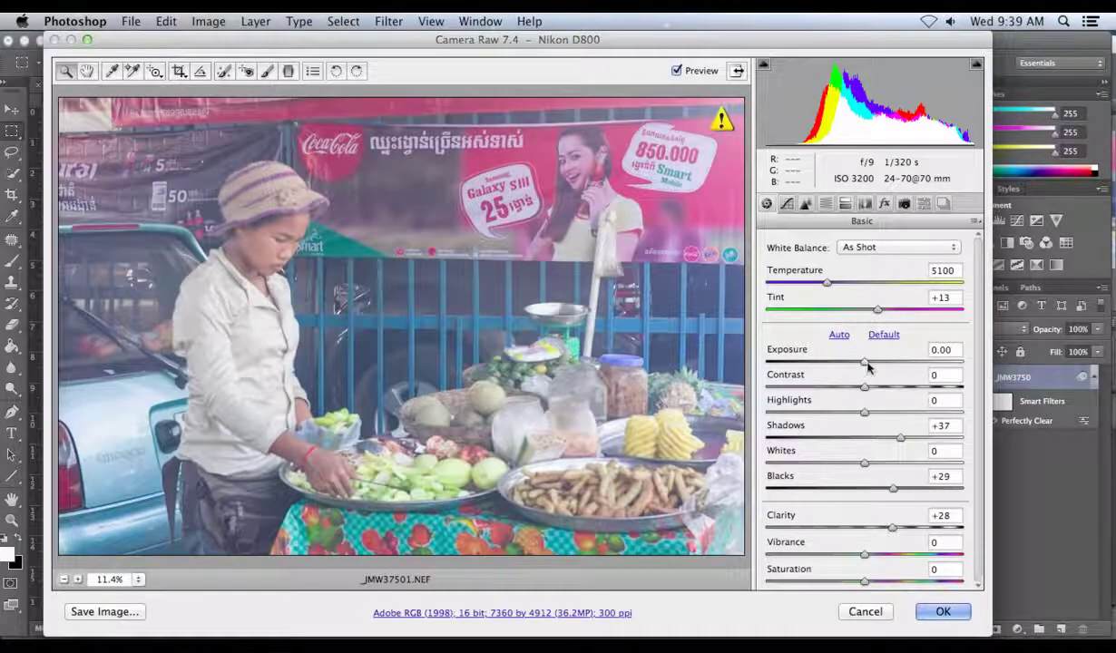
drag(864, 363, 852, 366)
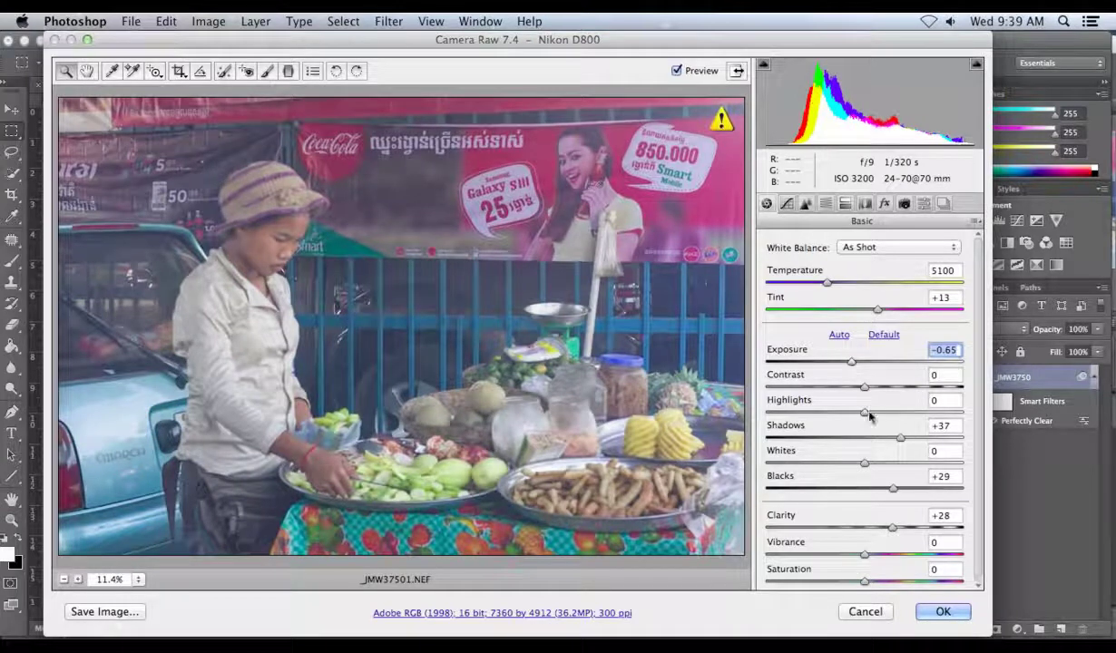
drag(866, 413, 803, 413)
drag(863, 465, 836, 468)
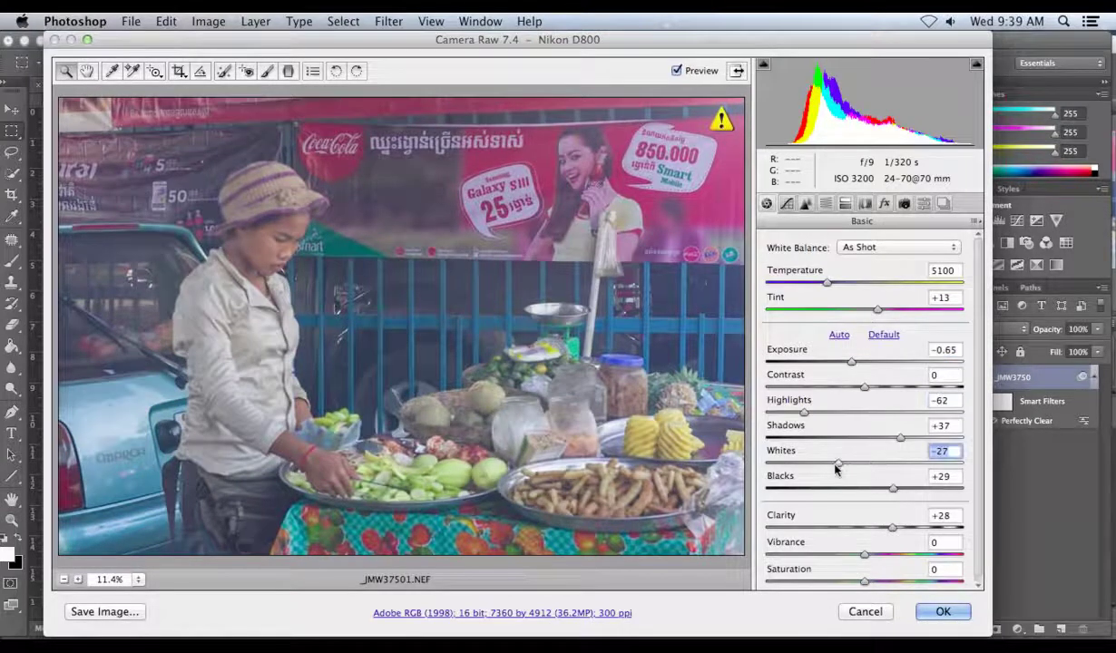
click(942, 611)
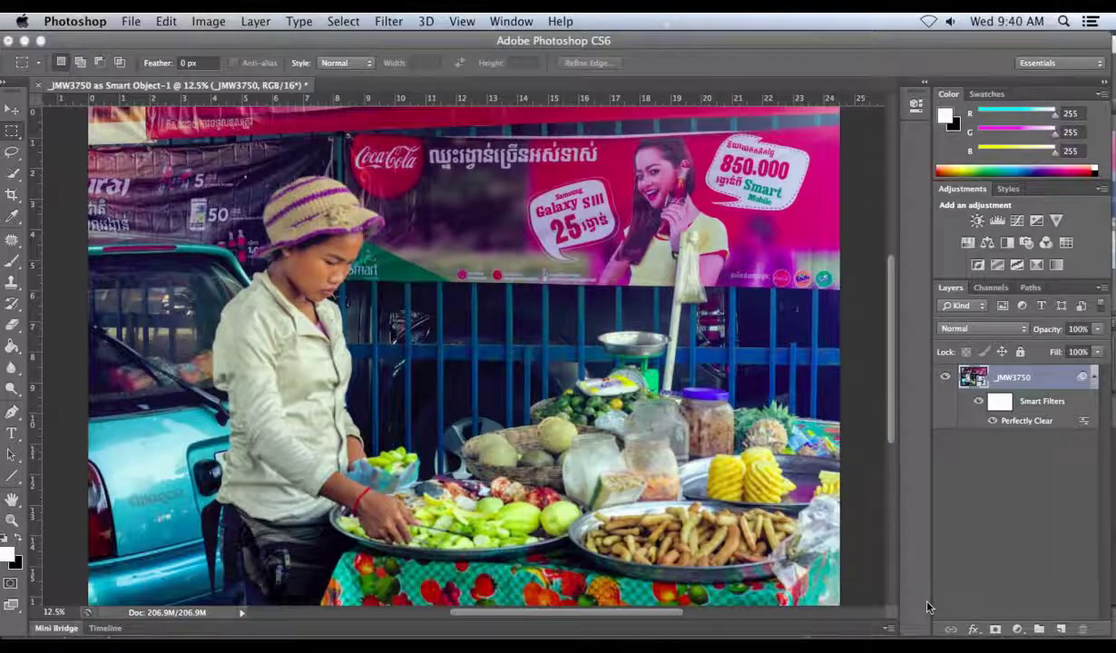
Toggle the smart filters off and on to compare the readjusted vendor photo before and after Perfectly Clear
click(980, 403)
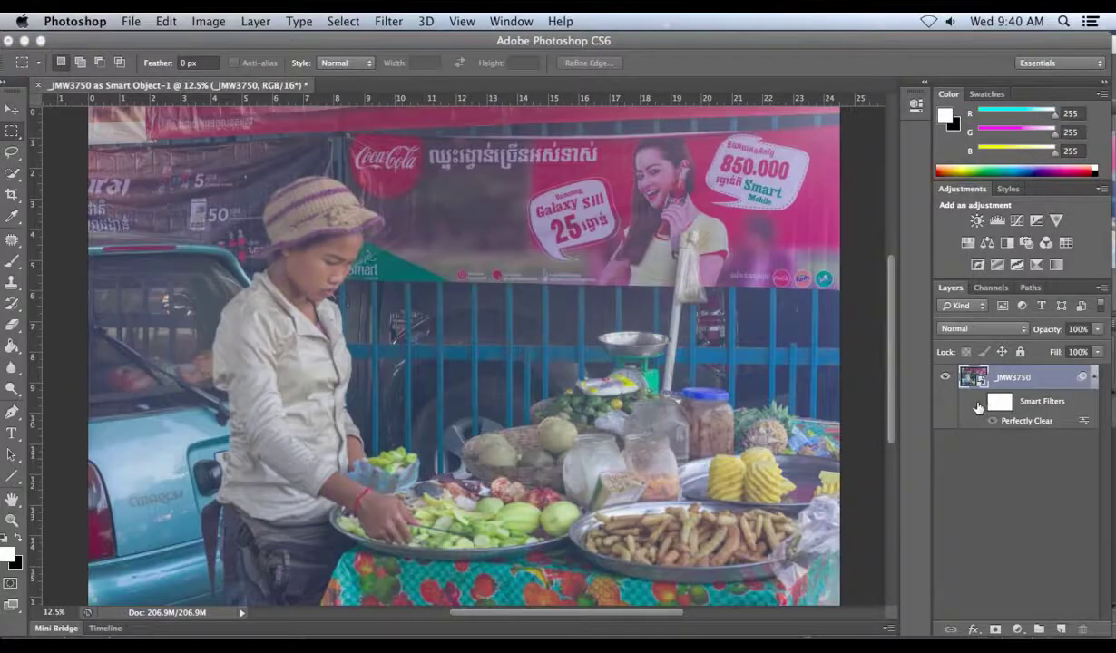
click(979, 404)
click(979, 402)
click(979, 403)
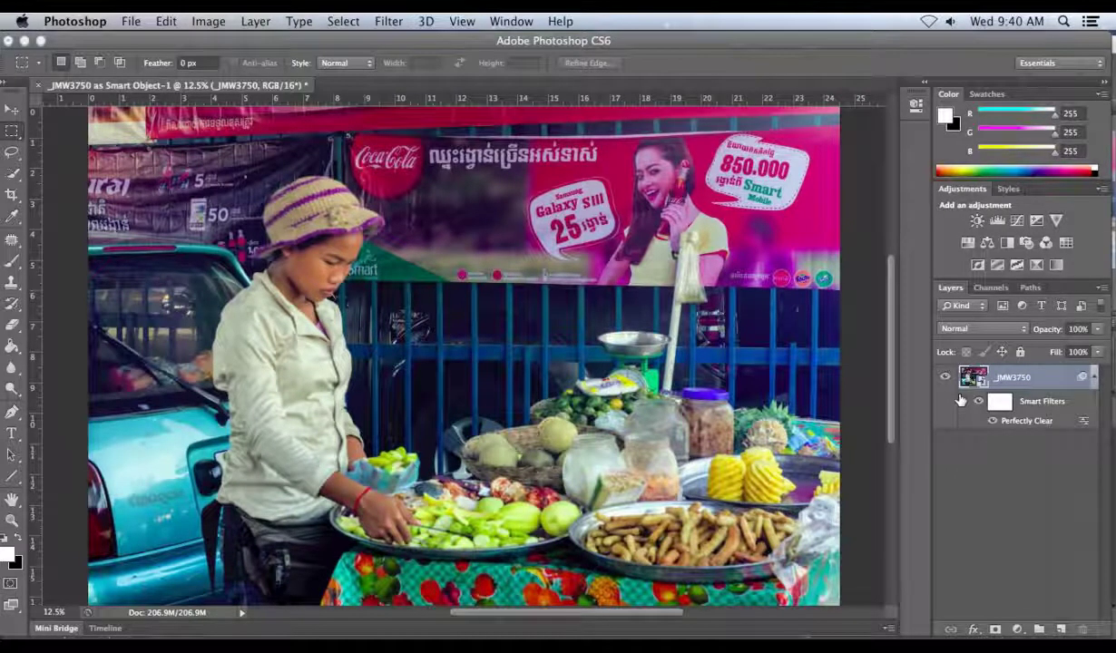
Close the vendor photo document, and open the temple wall photo _JMW6841.NEF in Camera Raw from Adobe Bridge
click(36, 89)
click(497, 250)
mouse_move(330, 628)
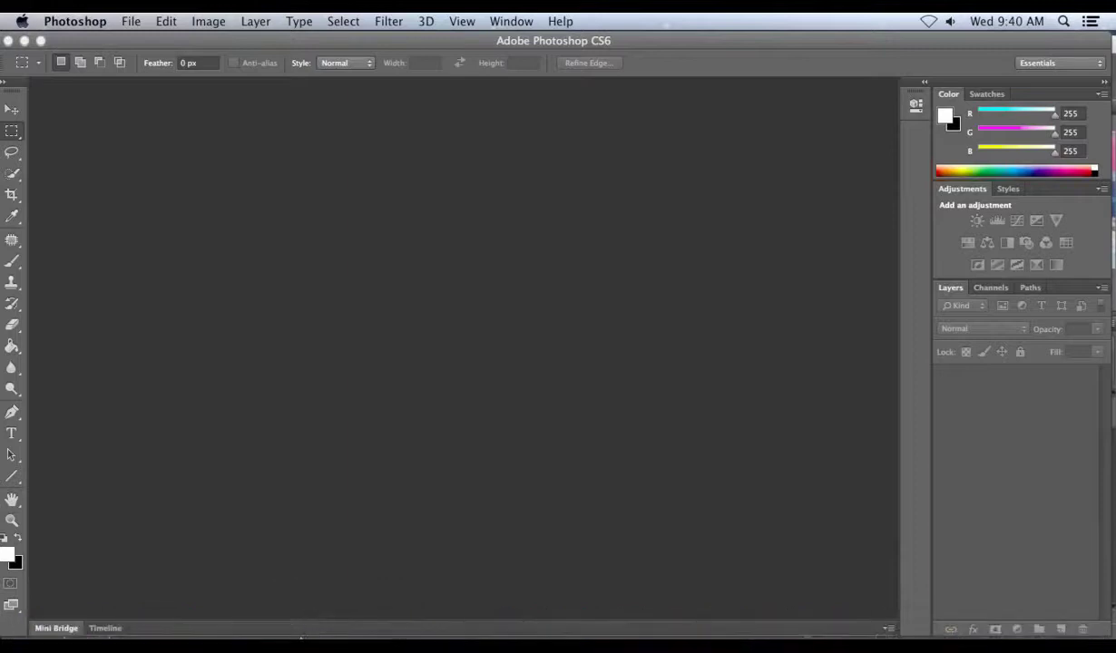
click(307, 624)
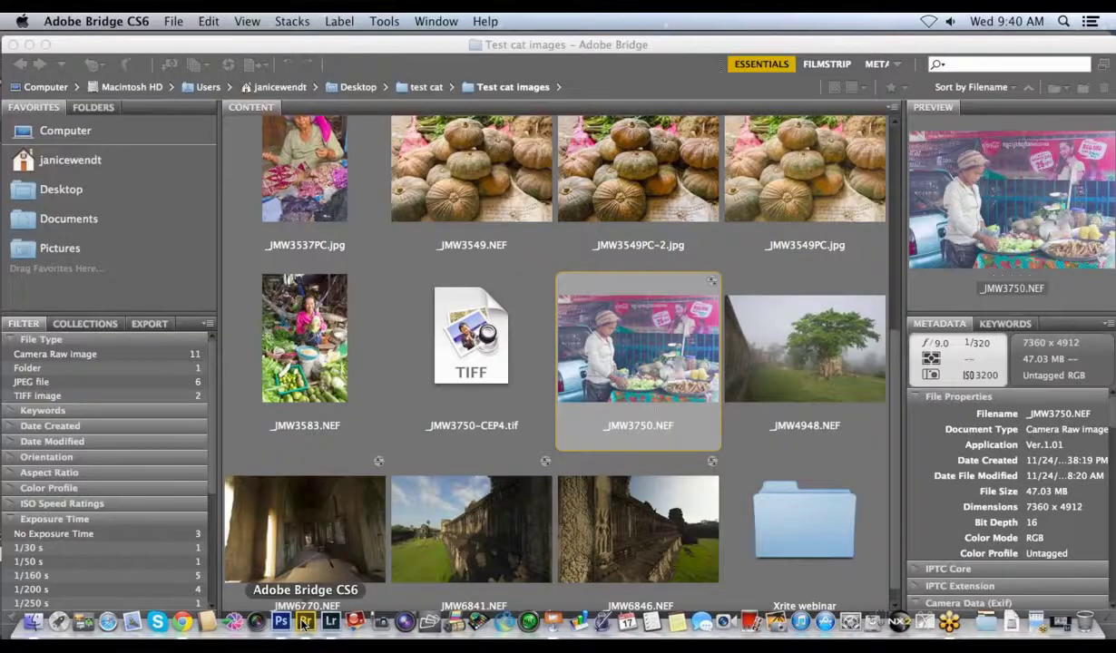
click(843, 356)
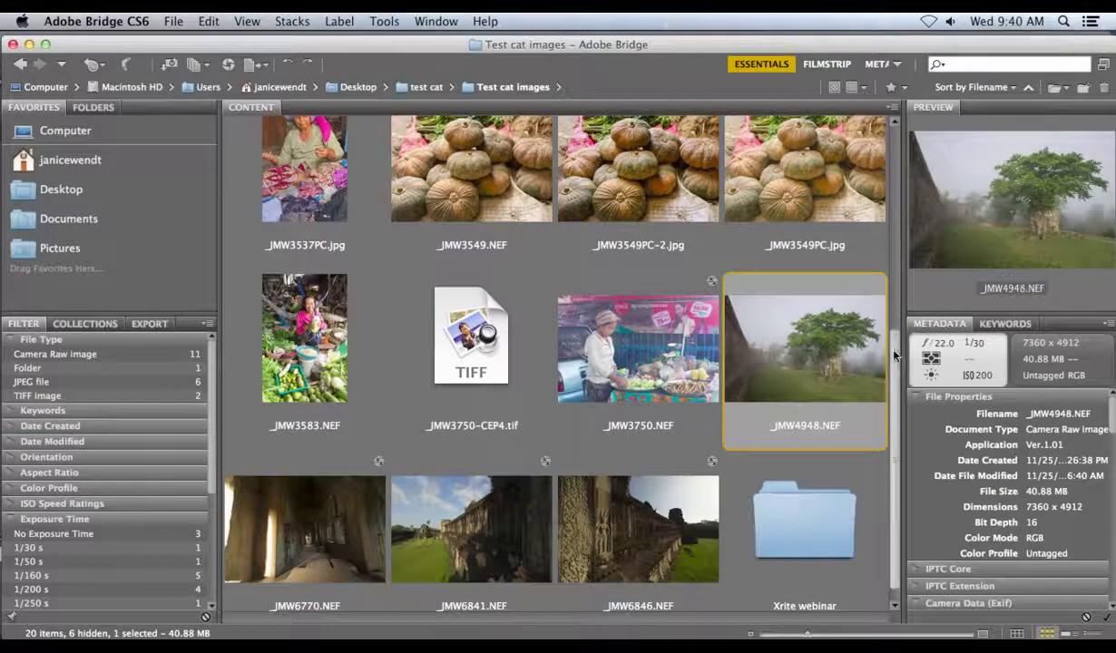
scroll(887, 390, down, 1)
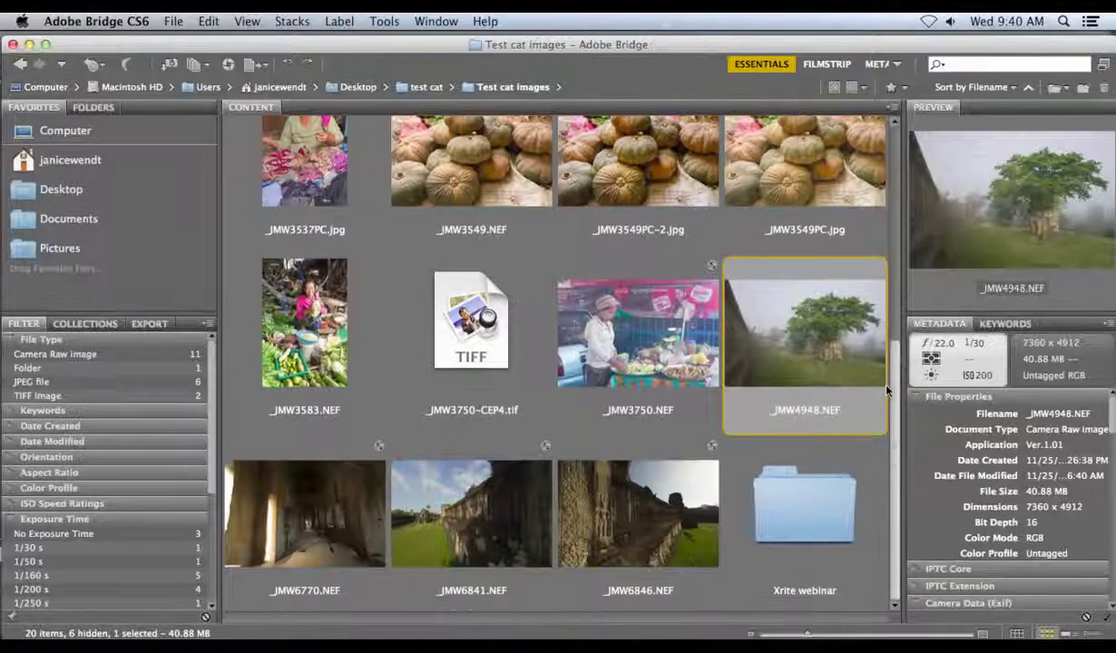
double_click(490, 524)
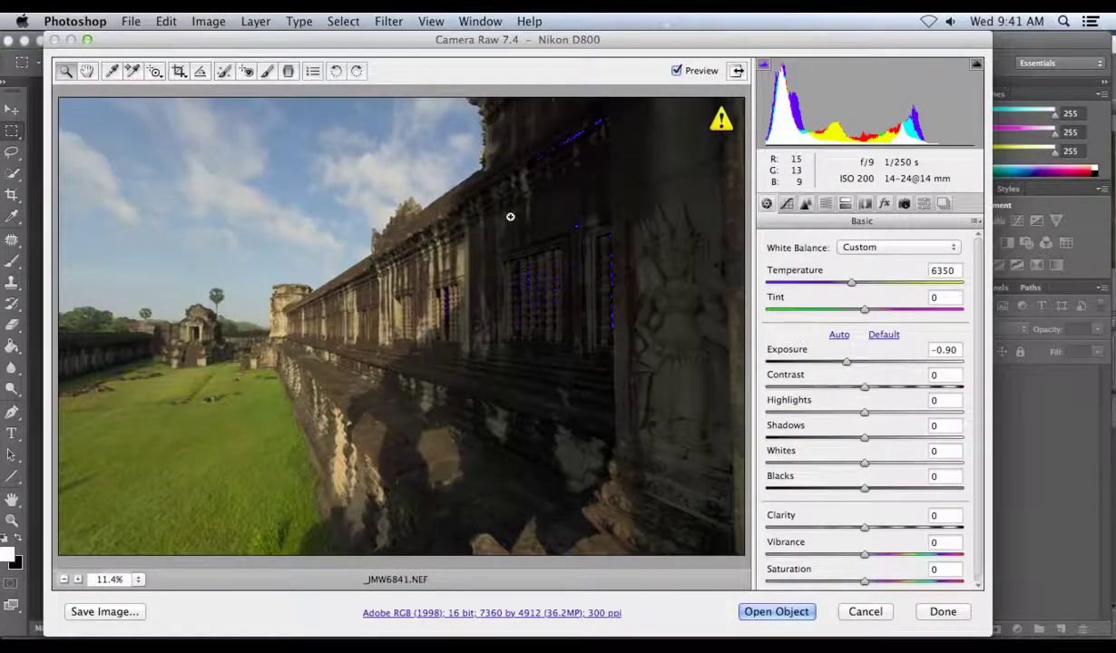
Set the temple photo's Blacks to +33, Shadows to +21 and Contrast to +31, and open it as a smart object
drag(874, 490, 896, 490)
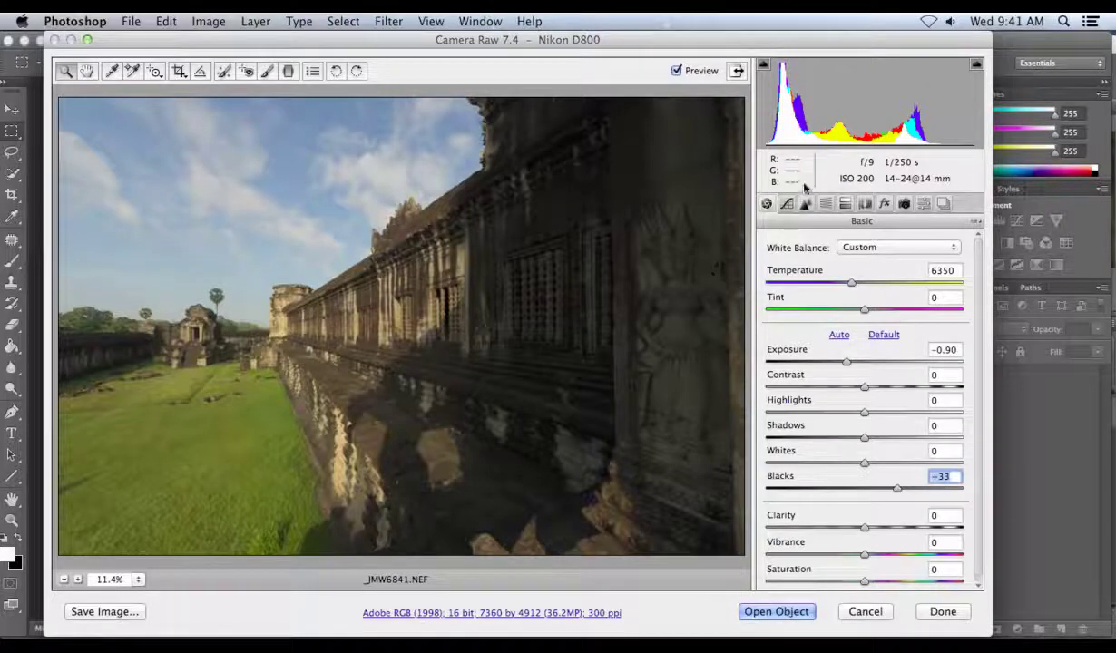
drag(865, 438, 886, 441)
drag(865, 388, 894, 389)
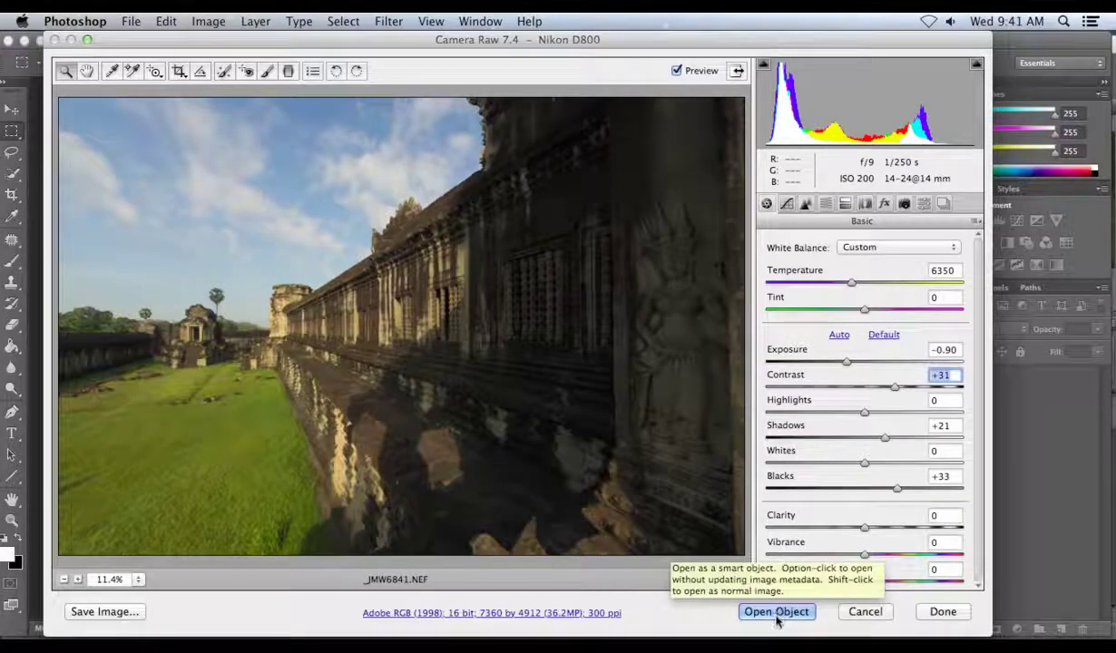
click(776, 612)
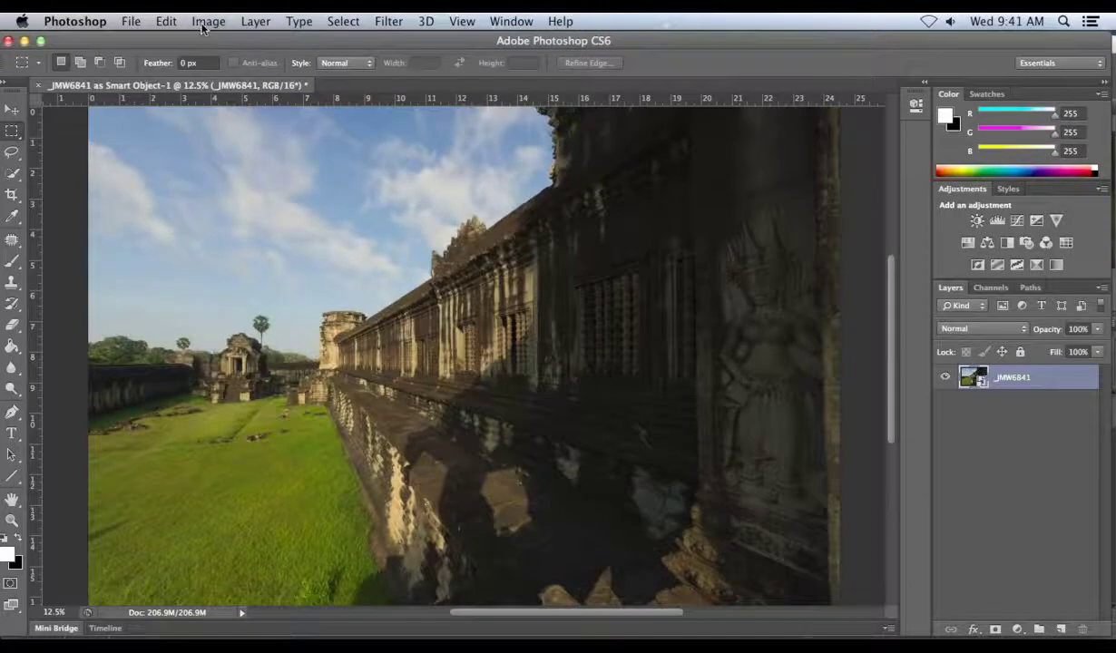
Convert the _JMW6841 document to 8 bits per channel
click(201, 22)
mouse_move(228, 43)
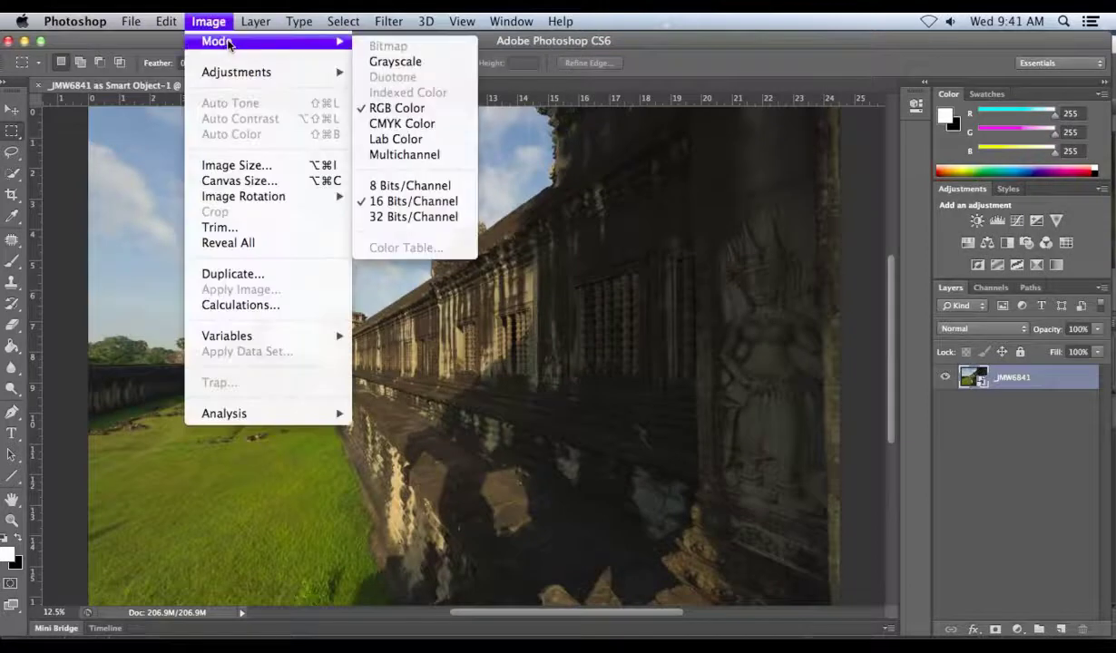
click(419, 188)
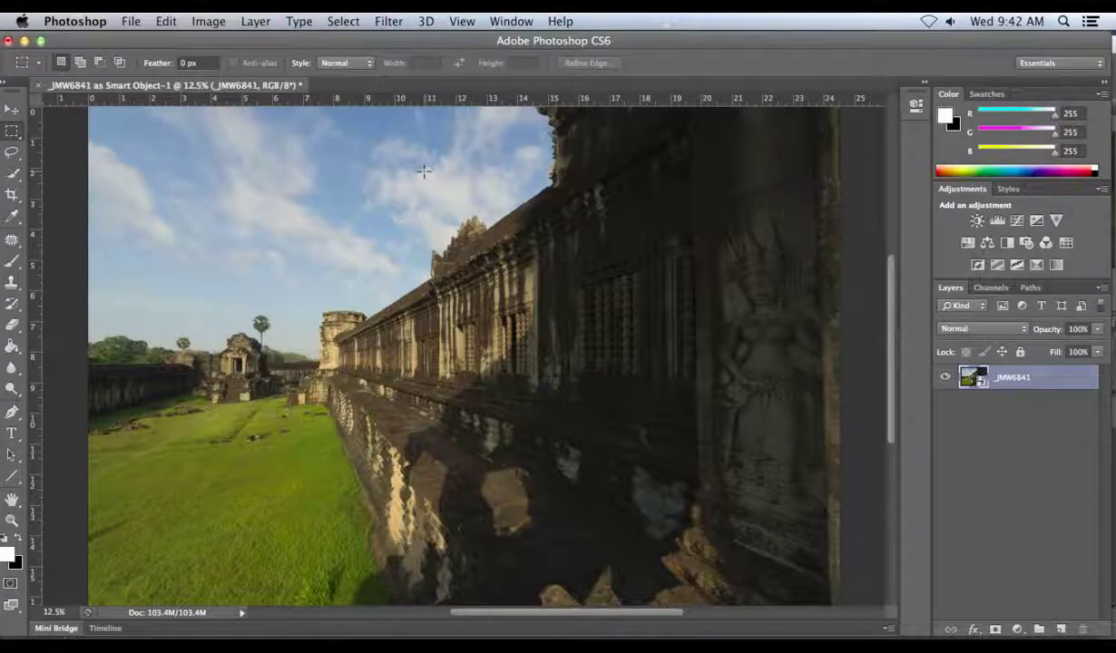
Run the Athentech Perfectly Clear filter on the _JMW6841 smart object and load the Cambodia preset
click(388, 22)
mouse_move(496, 371)
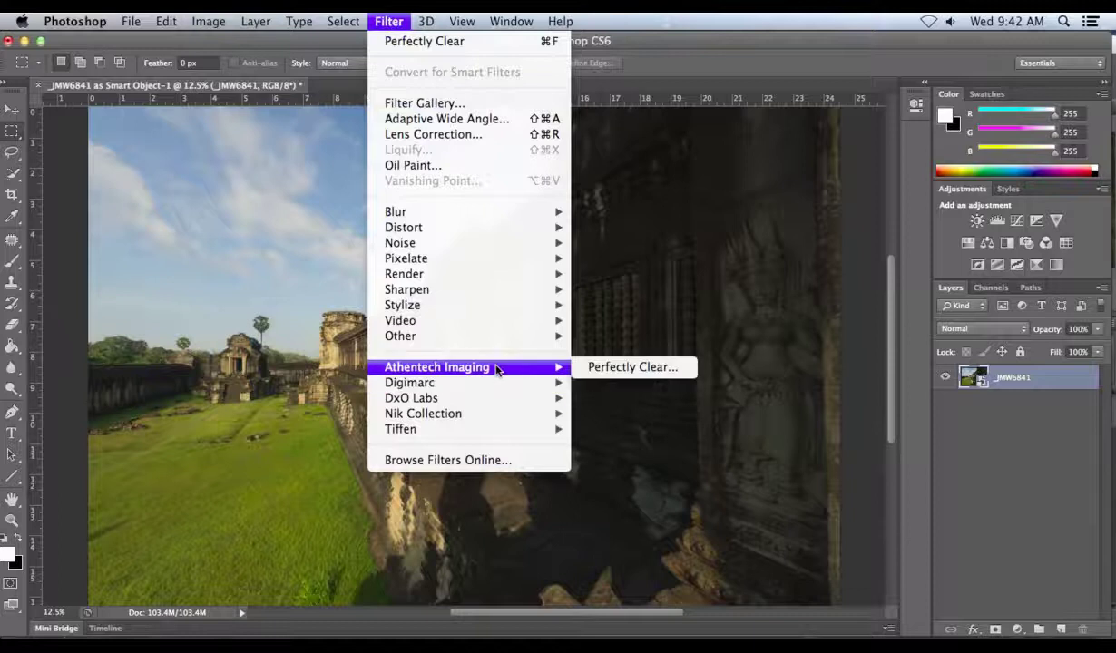
click(632, 369)
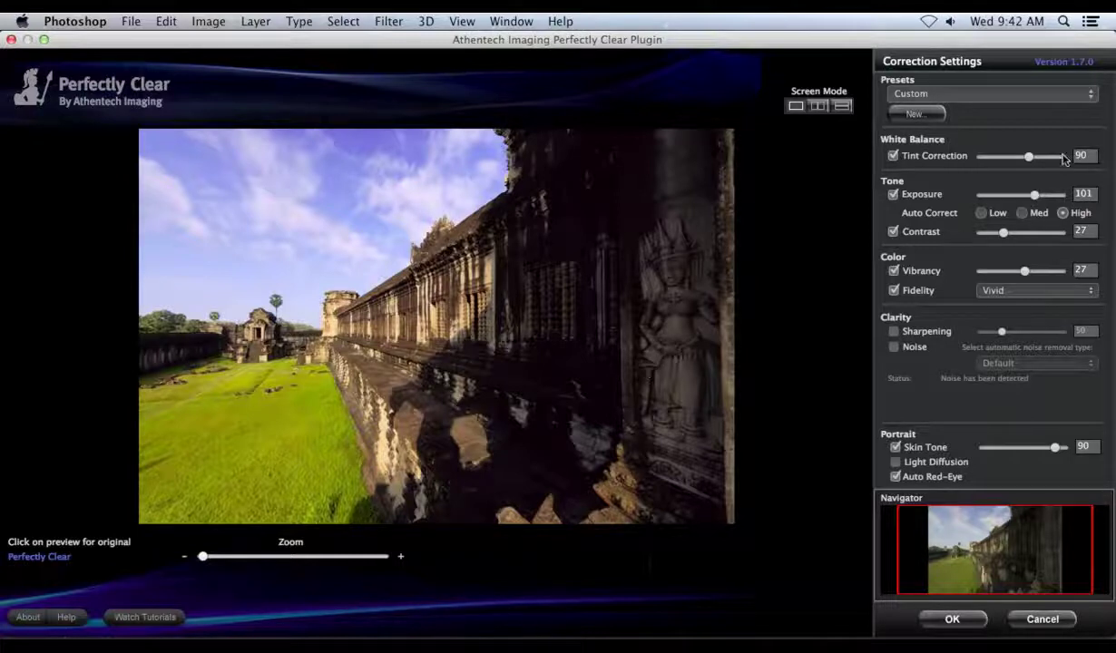
click(1050, 95)
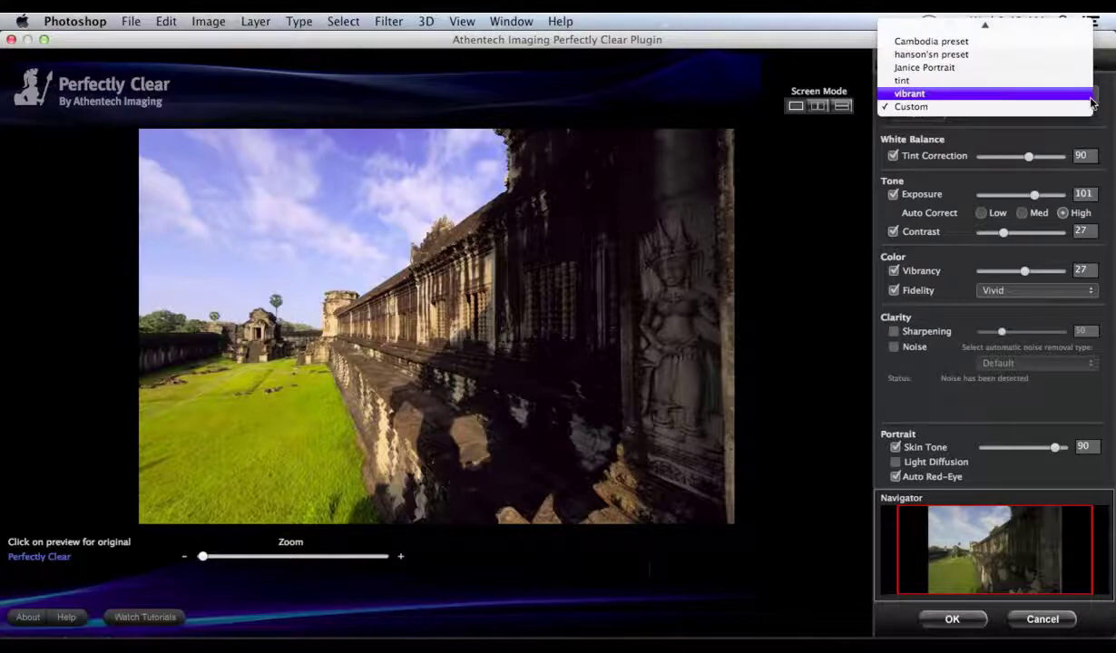
click(1055, 44)
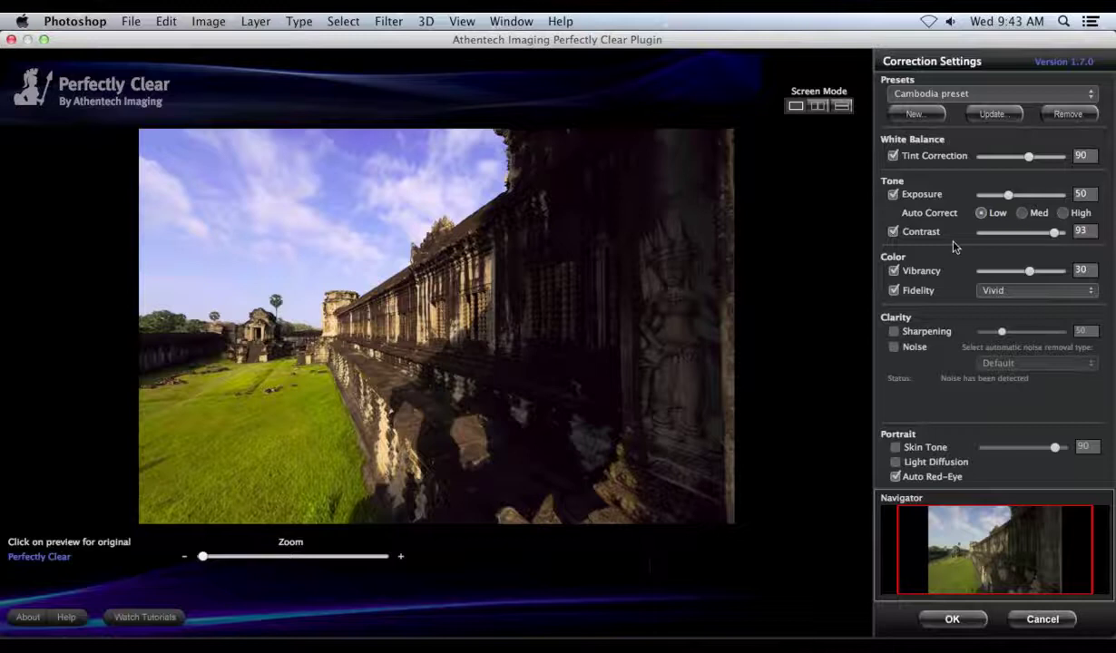
Set the exposure Auto Correct to High, Tint Correction to 46 and Contrast to 23
click(1064, 215)
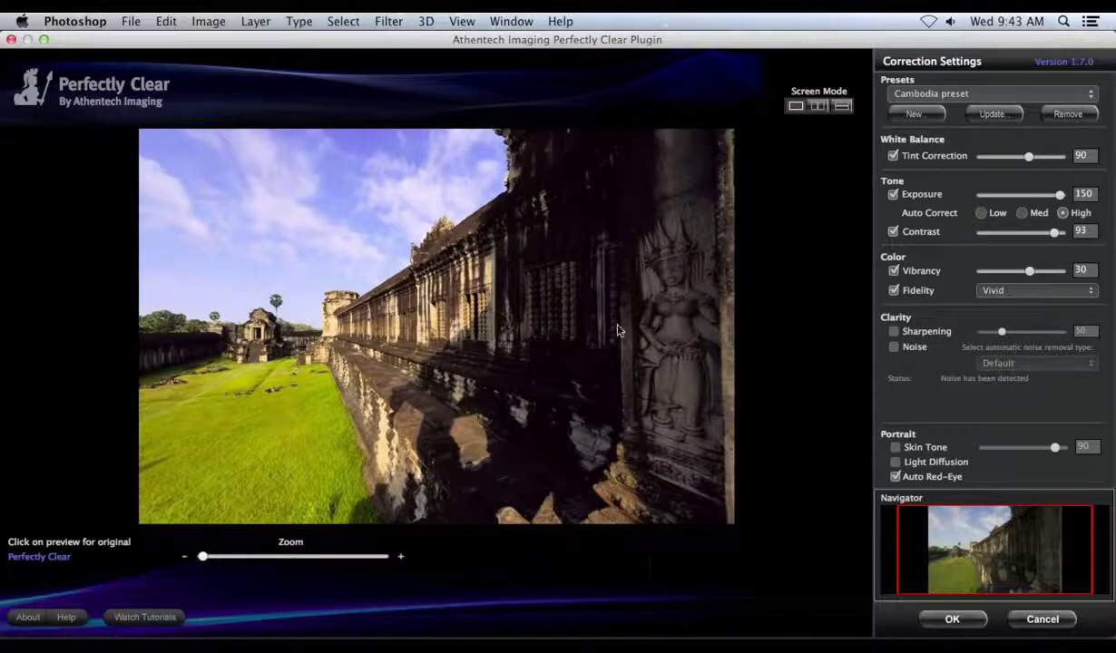
drag(1031, 160, 1008, 160)
drag(1053, 234, 1018, 251)
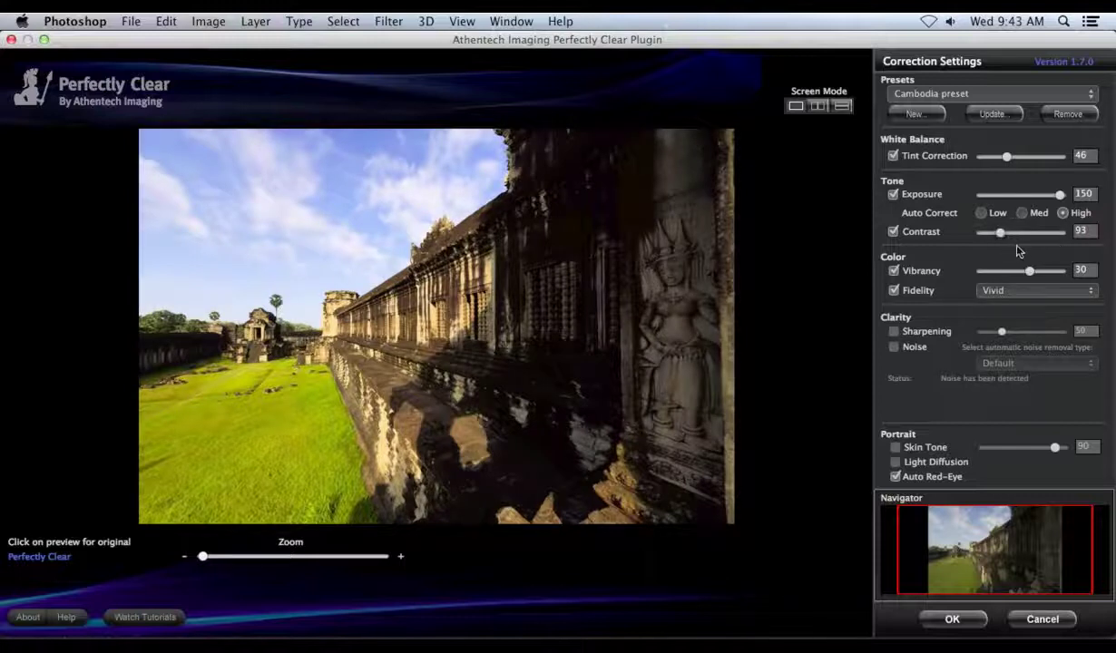
Change the colour Fidelity to Standard with Vibrancy at 43, and enable Sharpening at 113
click(1052, 291)
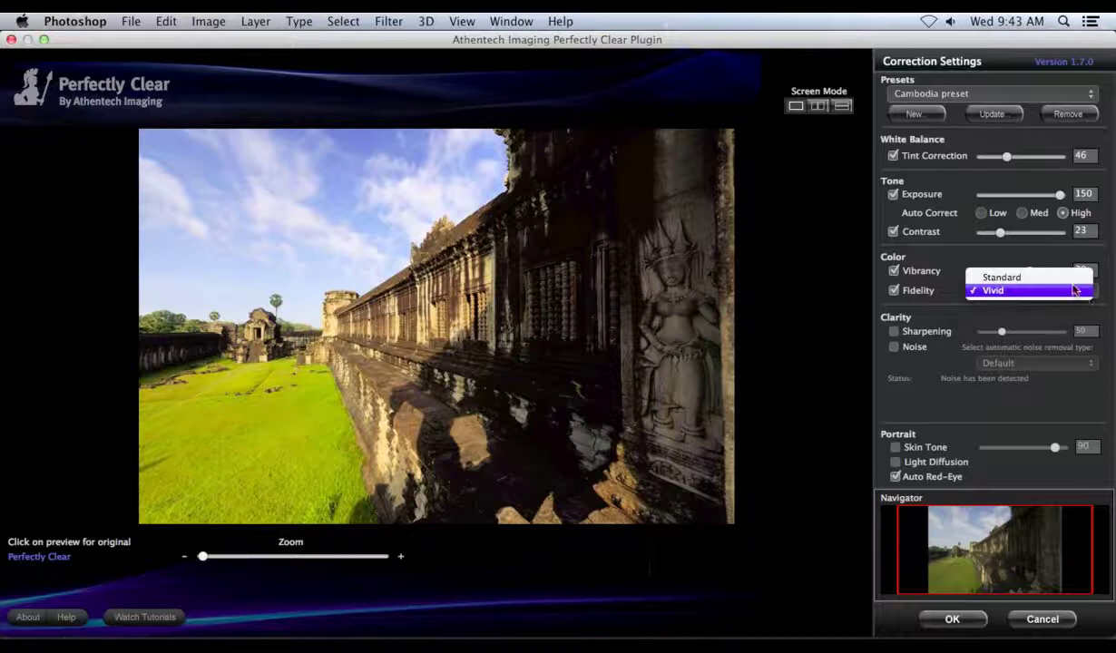
click(1065, 290)
click(1063, 289)
click(1018, 273)
drag(1029, 271, 1050, 290)
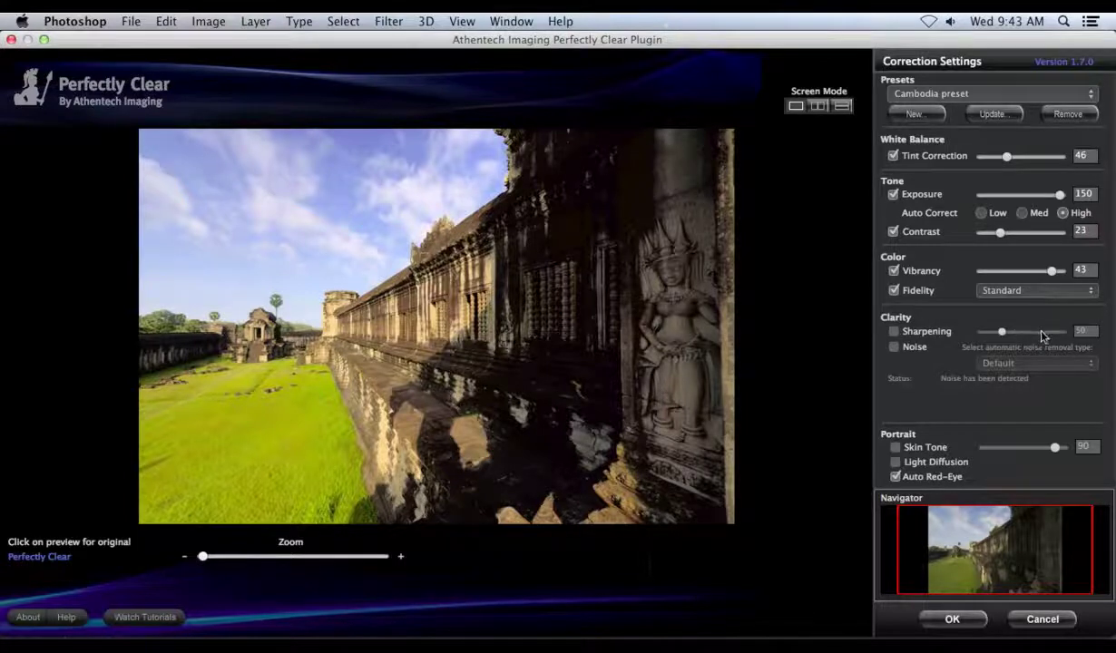
click(894, 332)
drag(1001, 334, 1029, 336)
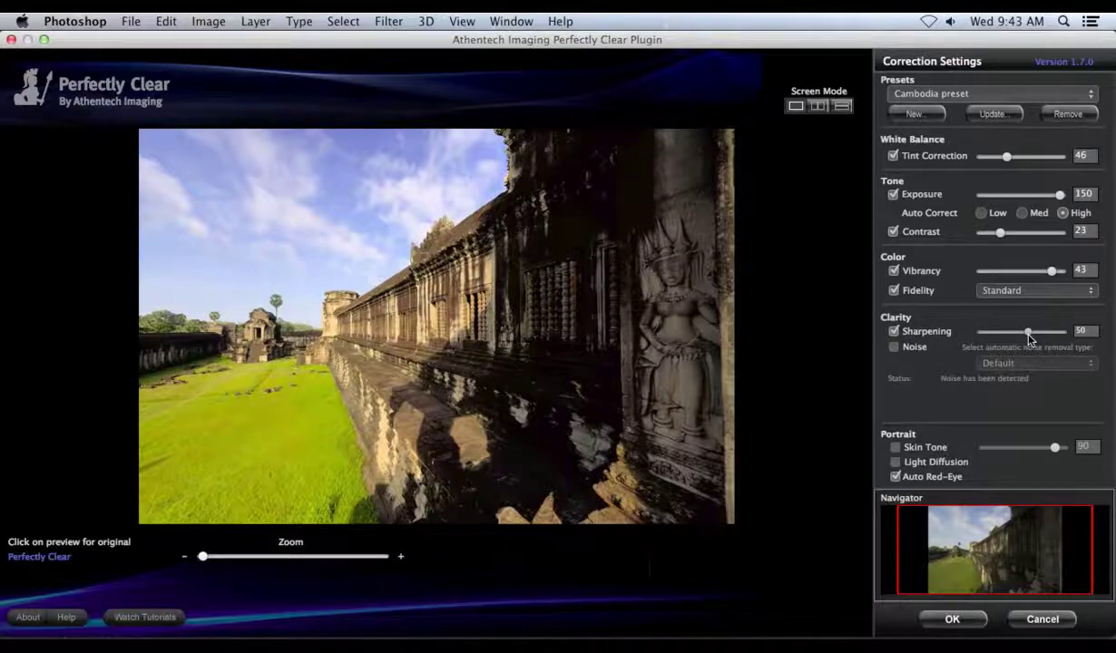
Compare the original and corrected temple photo side by side across the wall and carving, and apply the Perfectly Clear correction
click(817, 107)
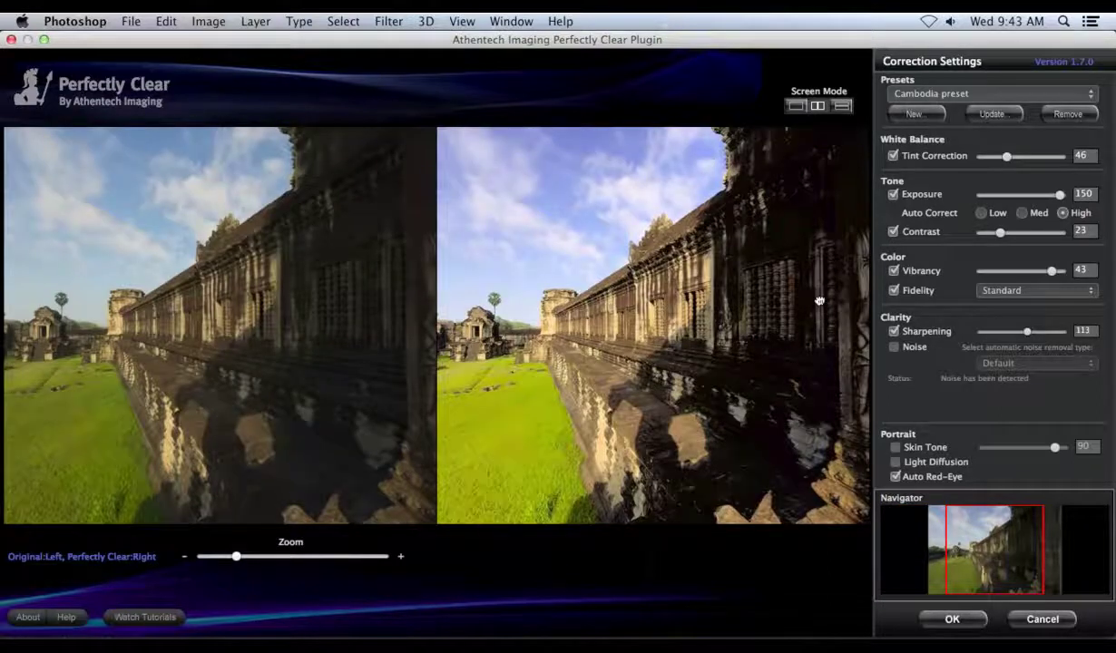
drag(809, 303, 734, 311)
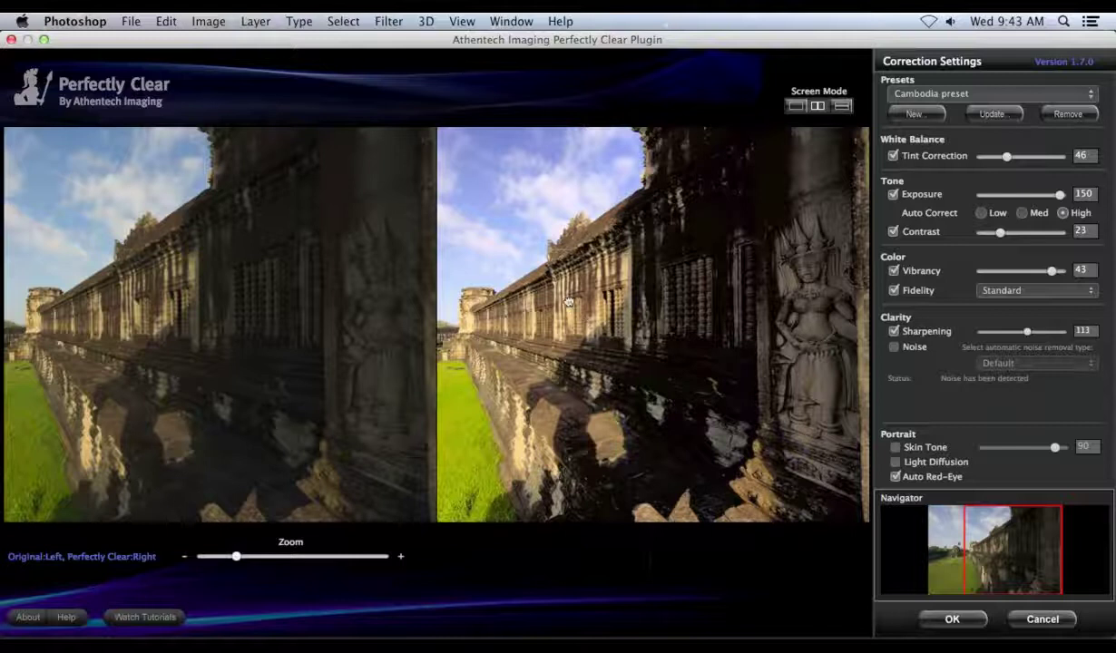
drag(570, 303, 732, 329)
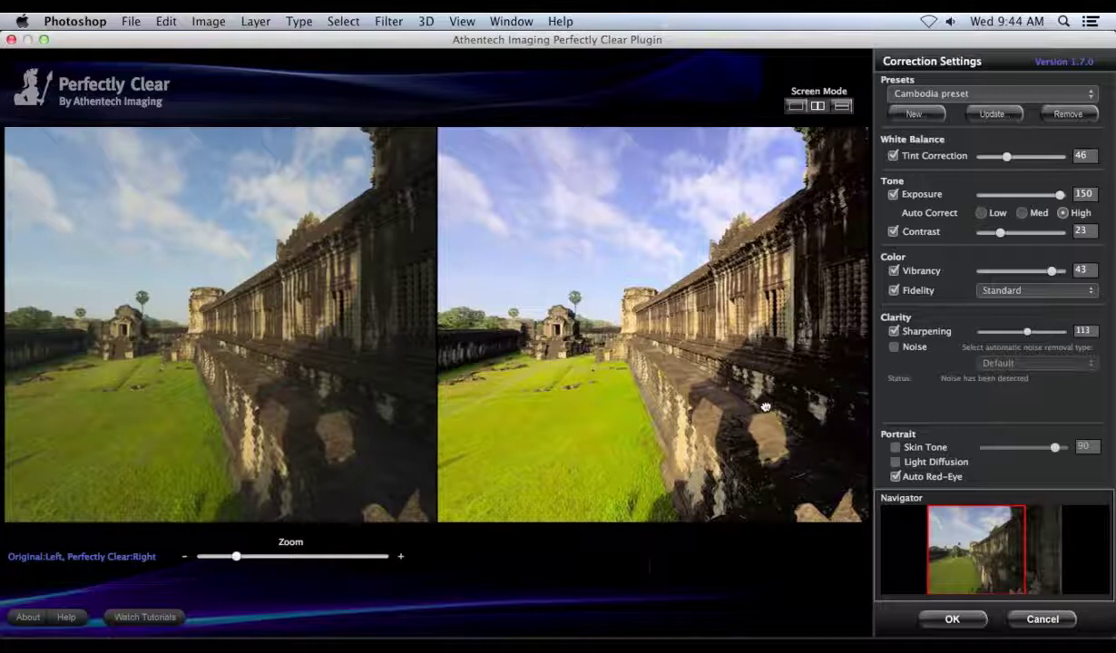
drag(766, 408, 740, 414)
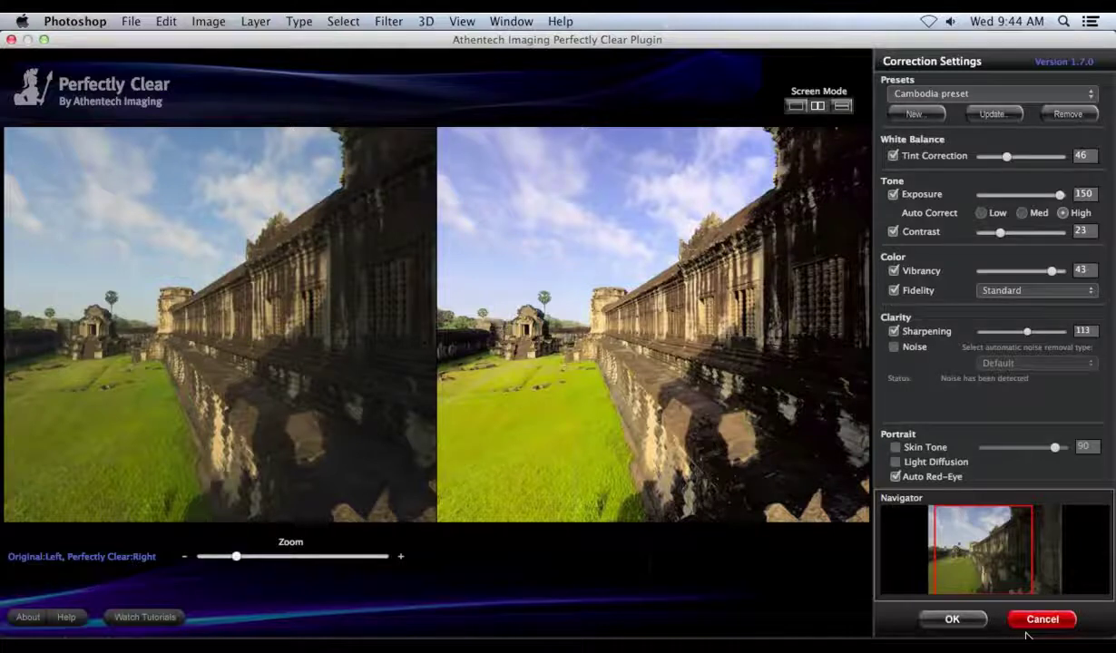
click(959, 620)
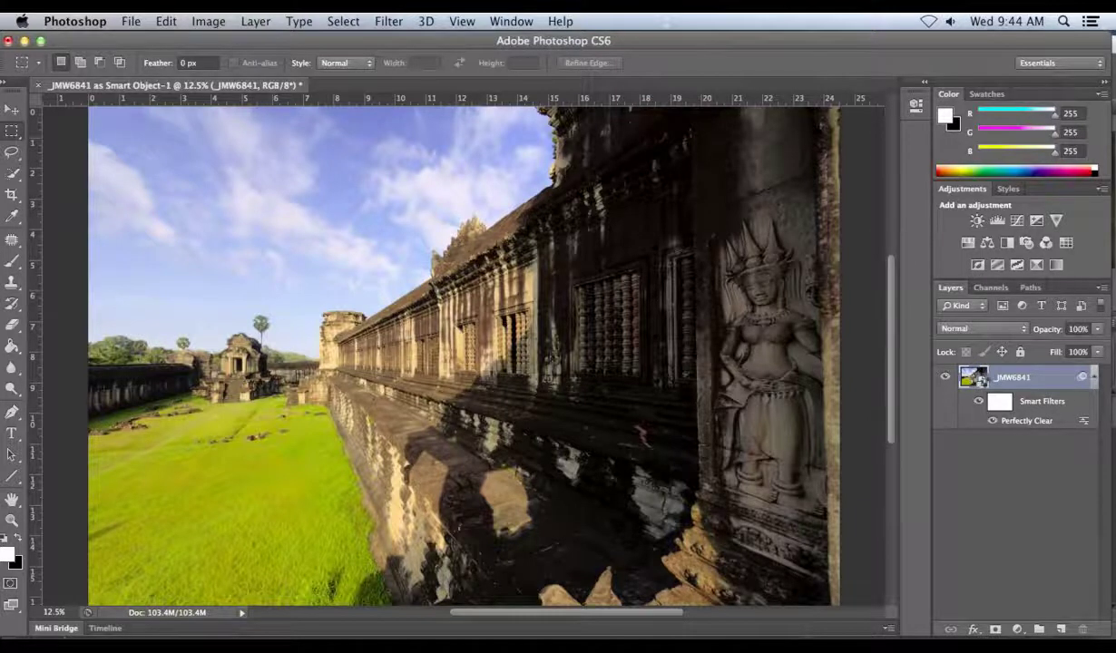
Reopen the smart object's raw settings, set Shadows to +88, Blacks to +67 and Clarity to +22, and apply them
double_click(979, 380)
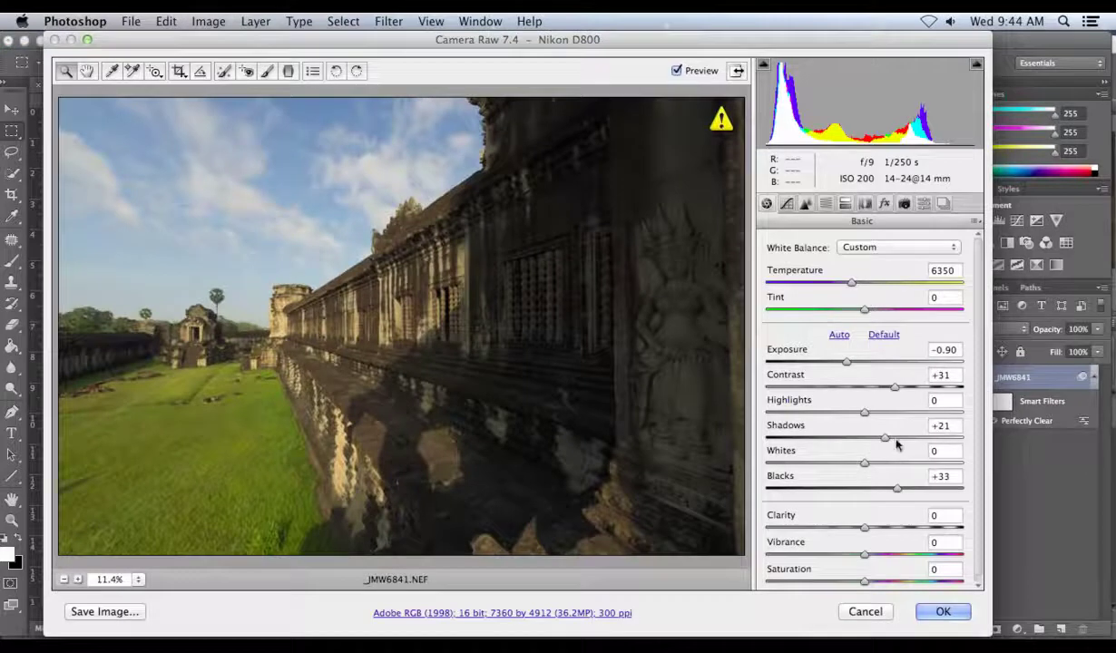
click(889, 439)
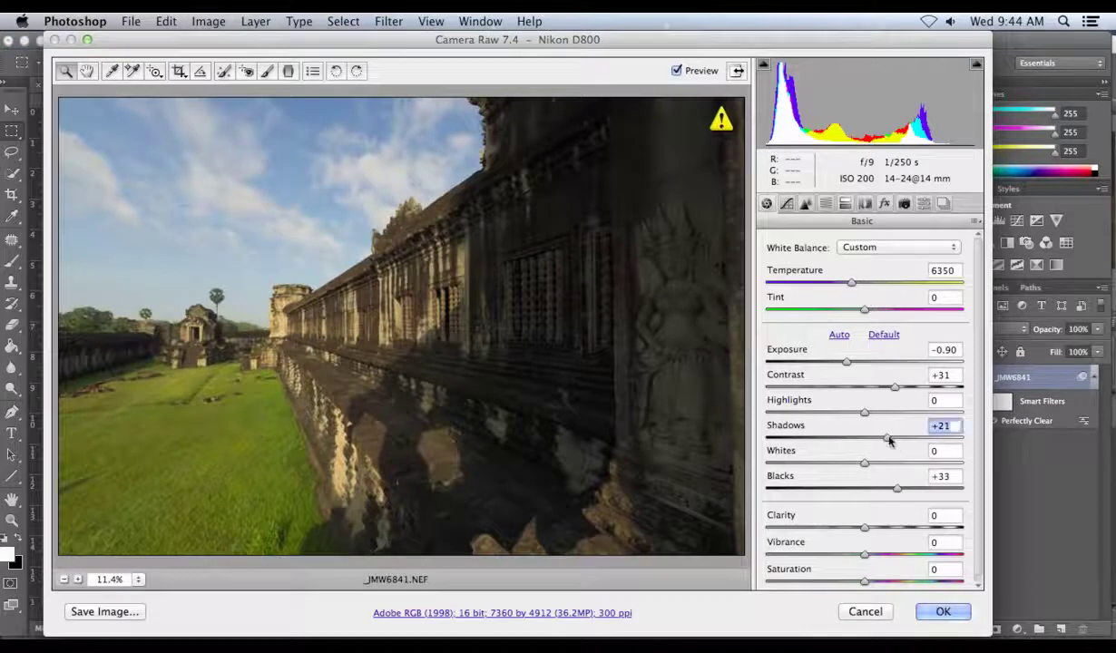
drag(889, 439, 950, 440)
drag(899, 489, 929, 491)
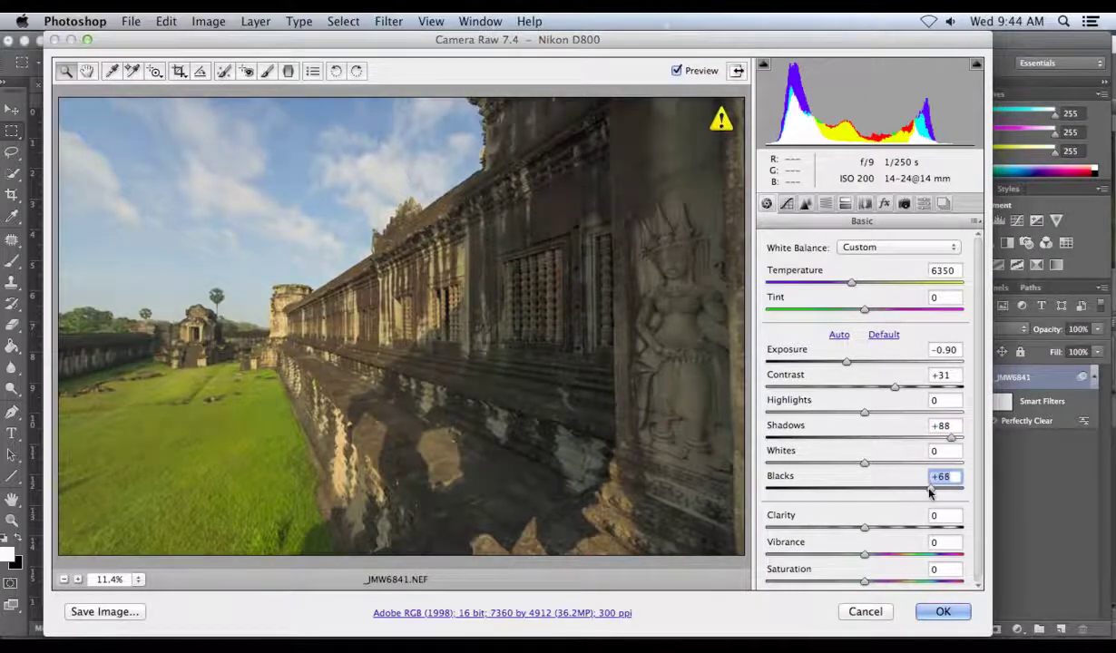
click(894, 530)
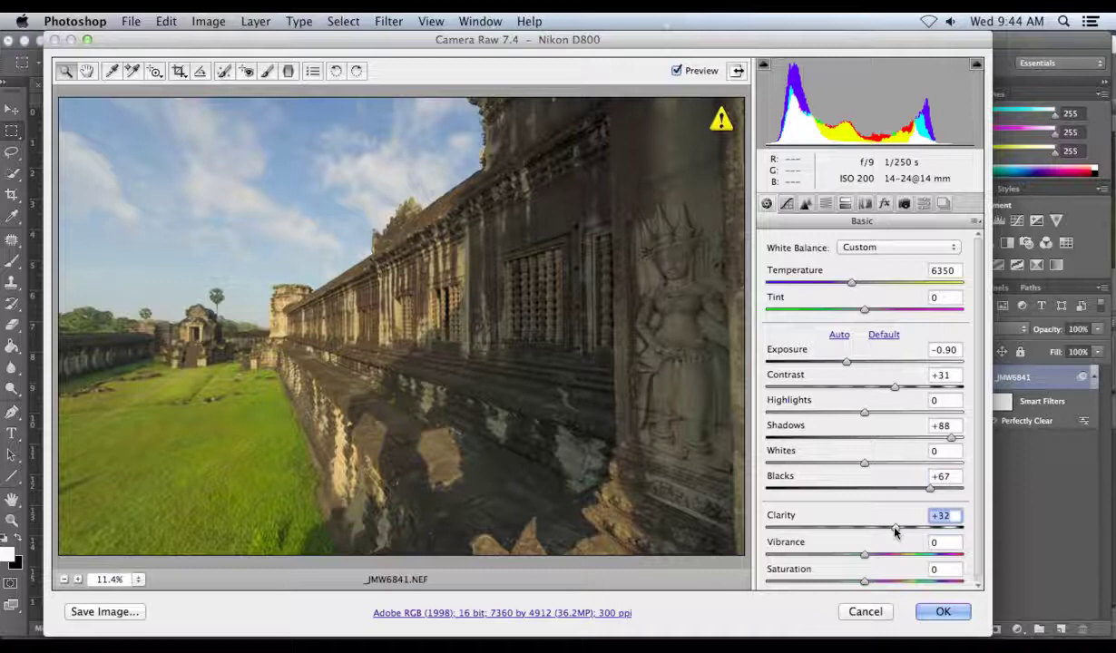
drag(895, 532, 884, 544)
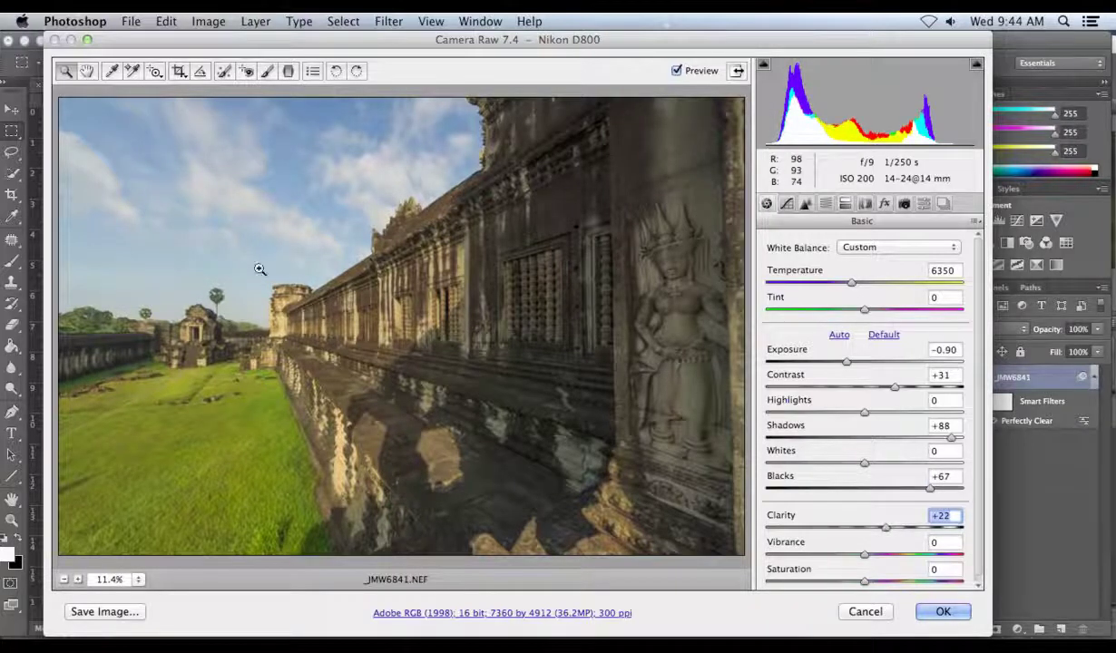
click(945, 617)
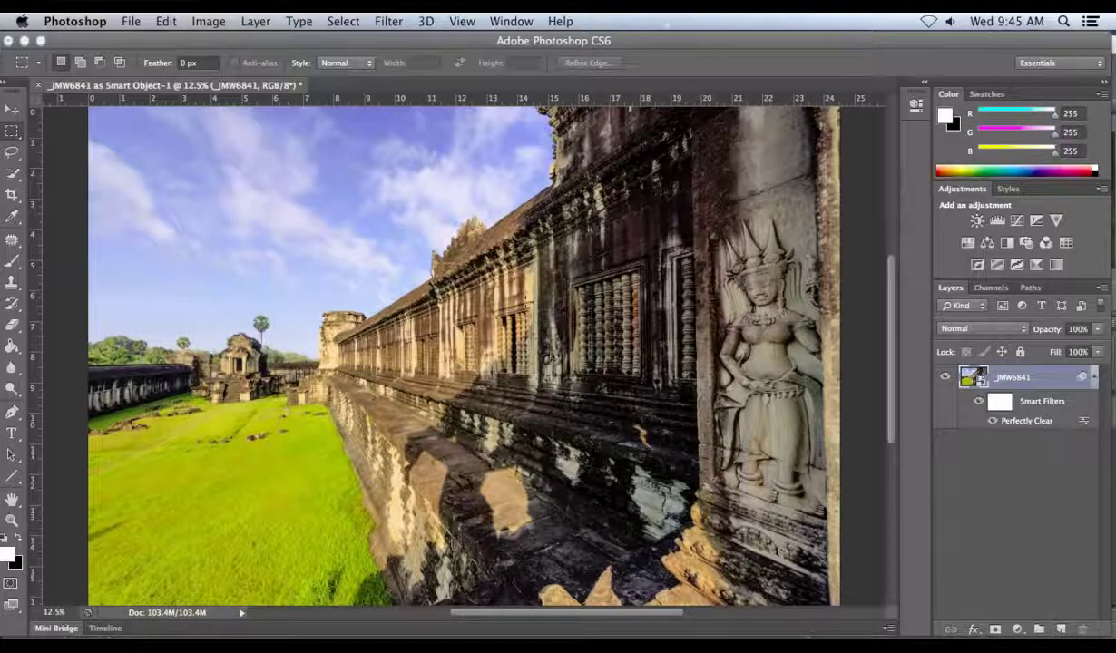
Display the histogram to examine the temple photo's colour channels, and close it again
click(510, 22)
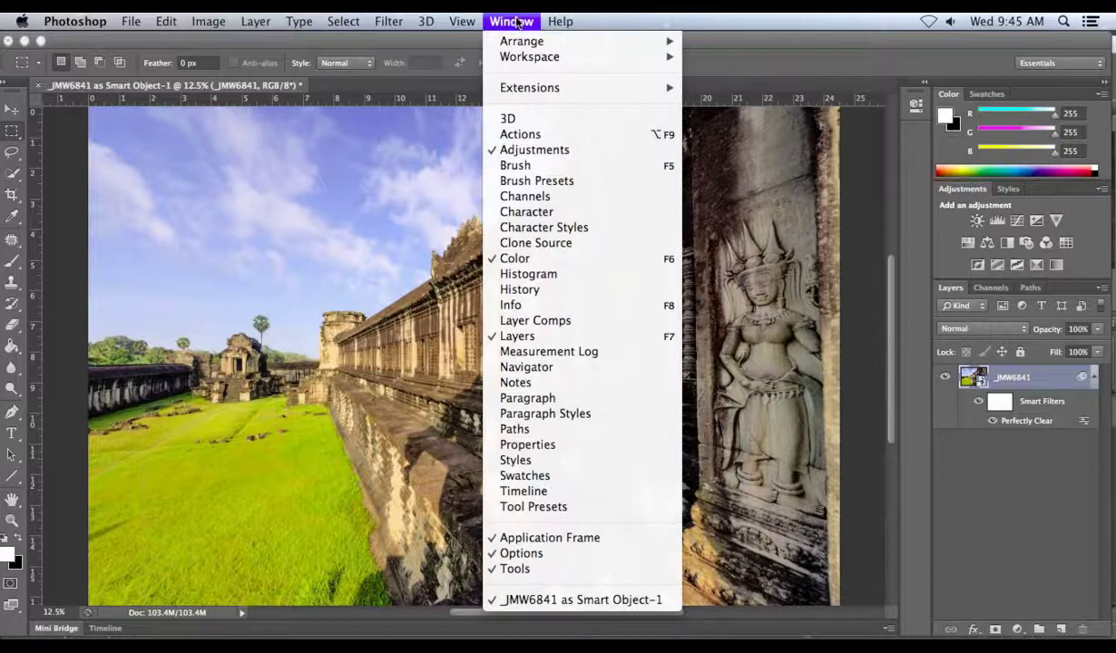
click(582, 278)
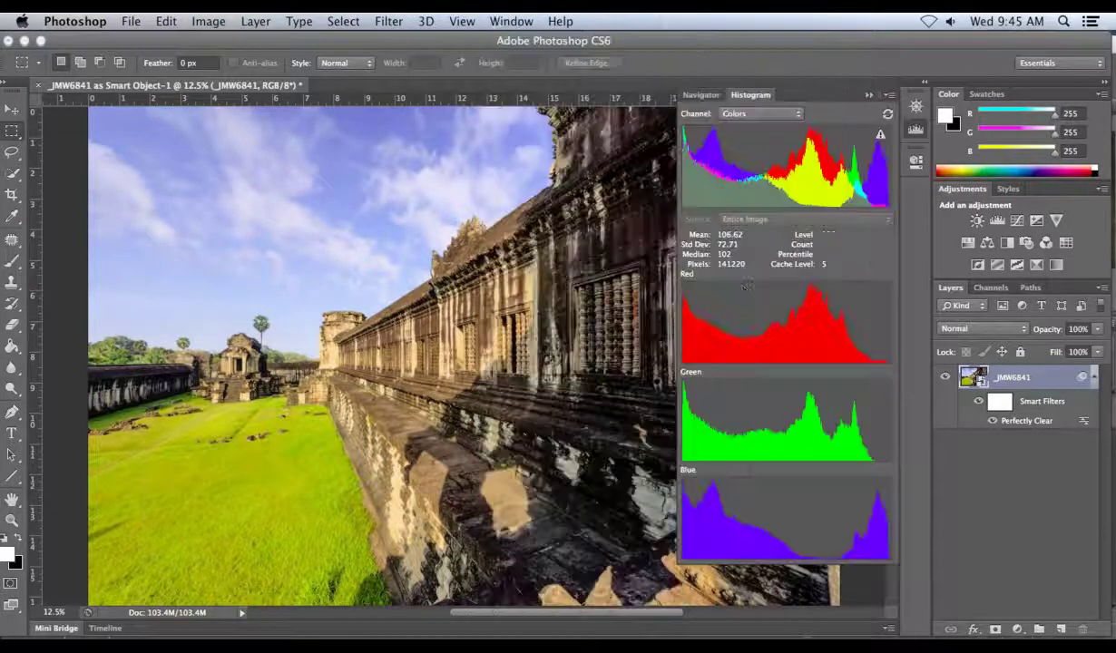
click(889, 95)
click(952, 260)
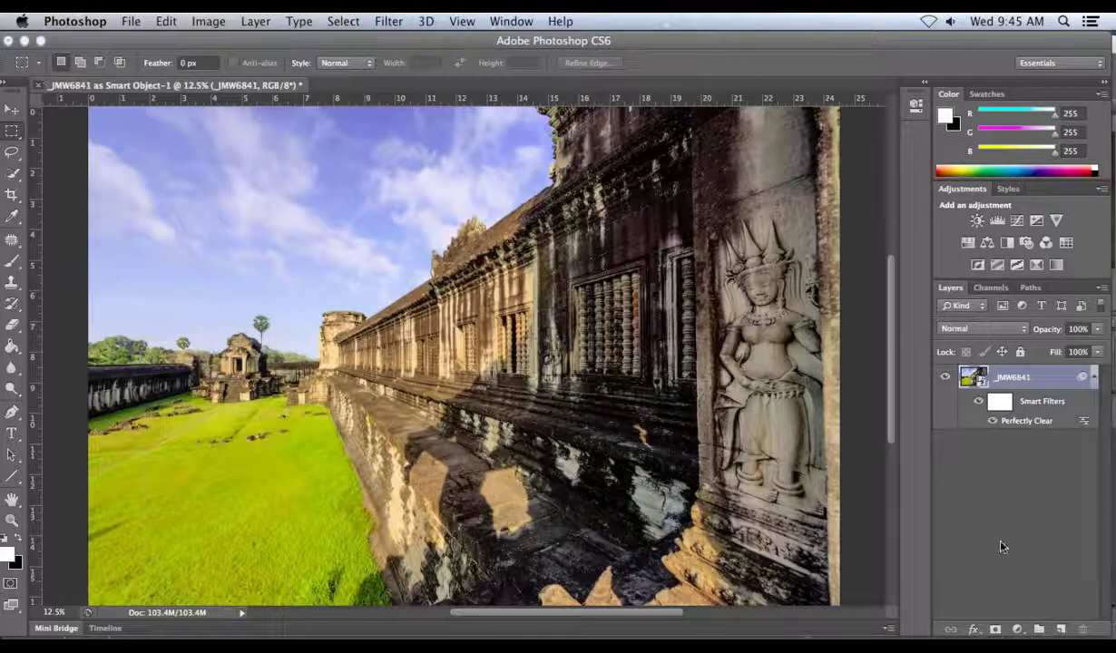
Close the _JMW6841 document without saving, and minimize Photoshop to return to Adobe Bridge
key(super+w)
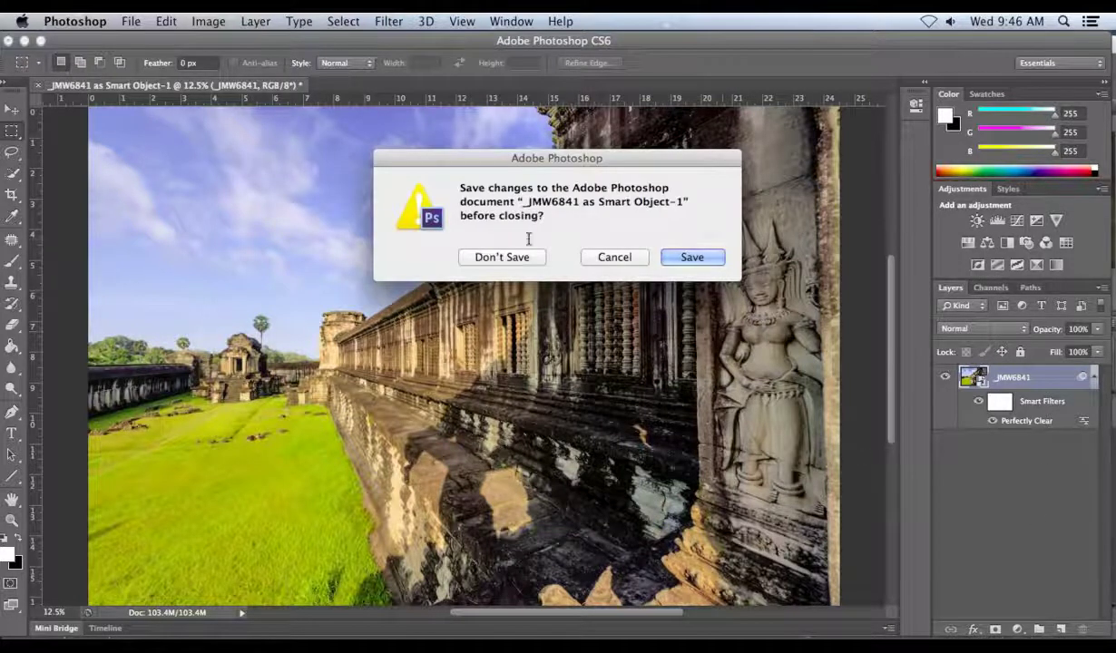
click(495, 255)
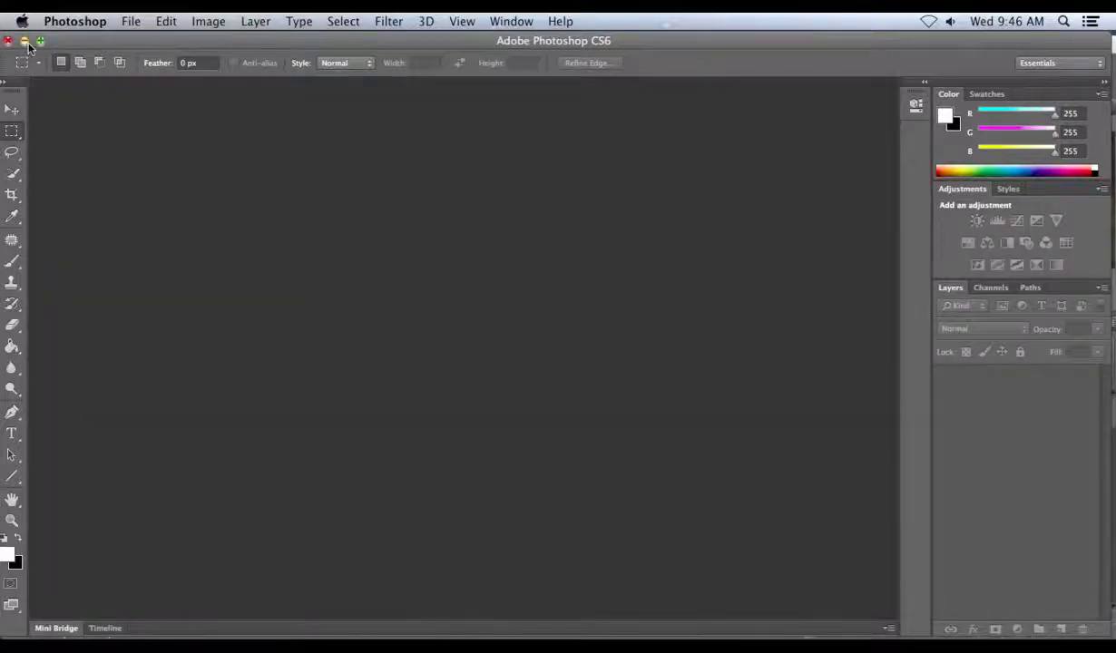
click(24, 41)
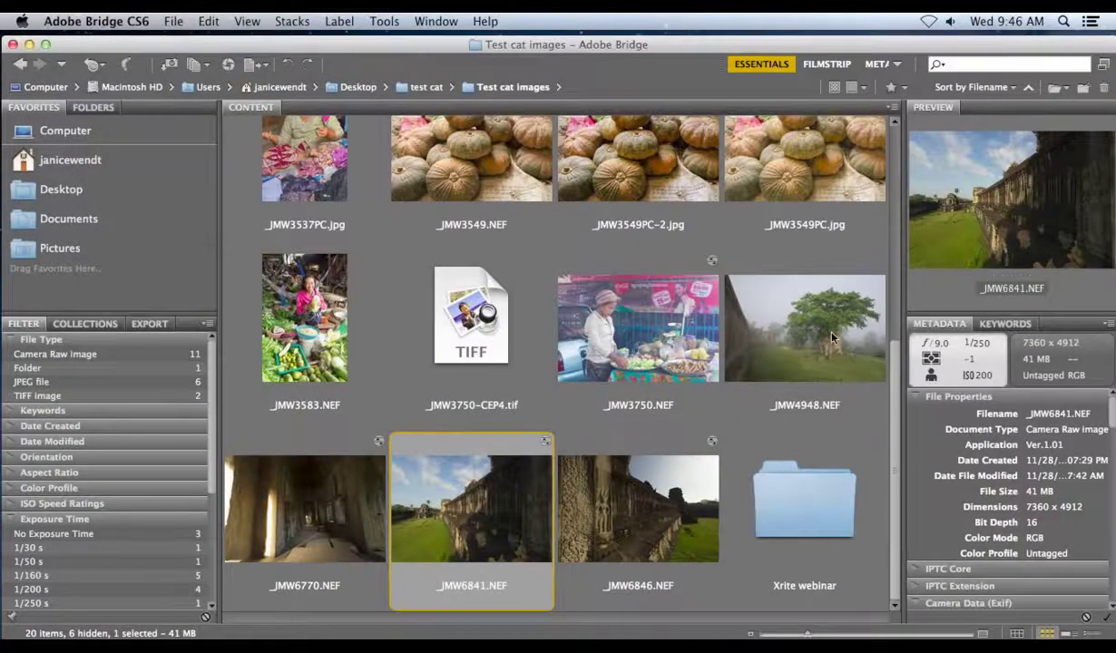
click(825, 338)
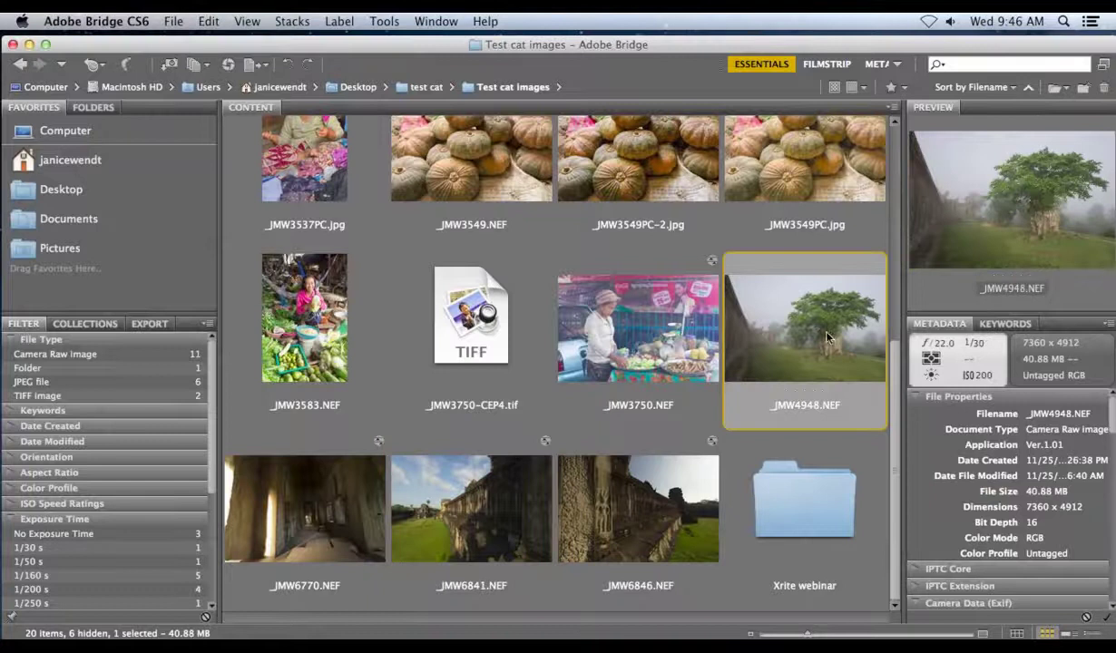
double_click(826, 338)
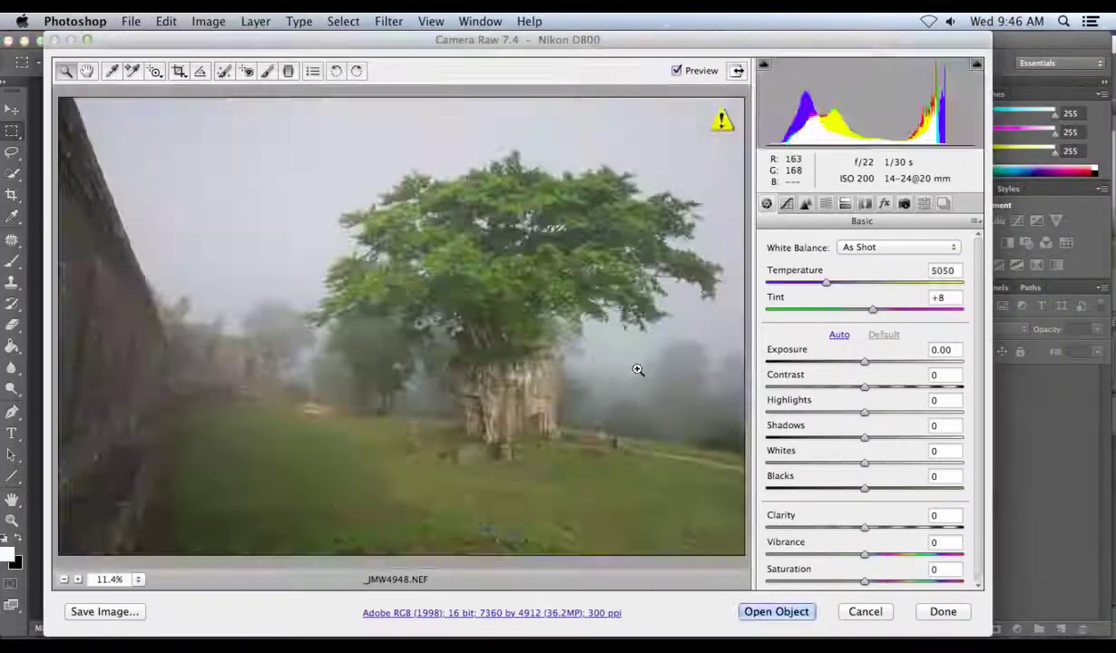
key(Escape)
click(8, 41)
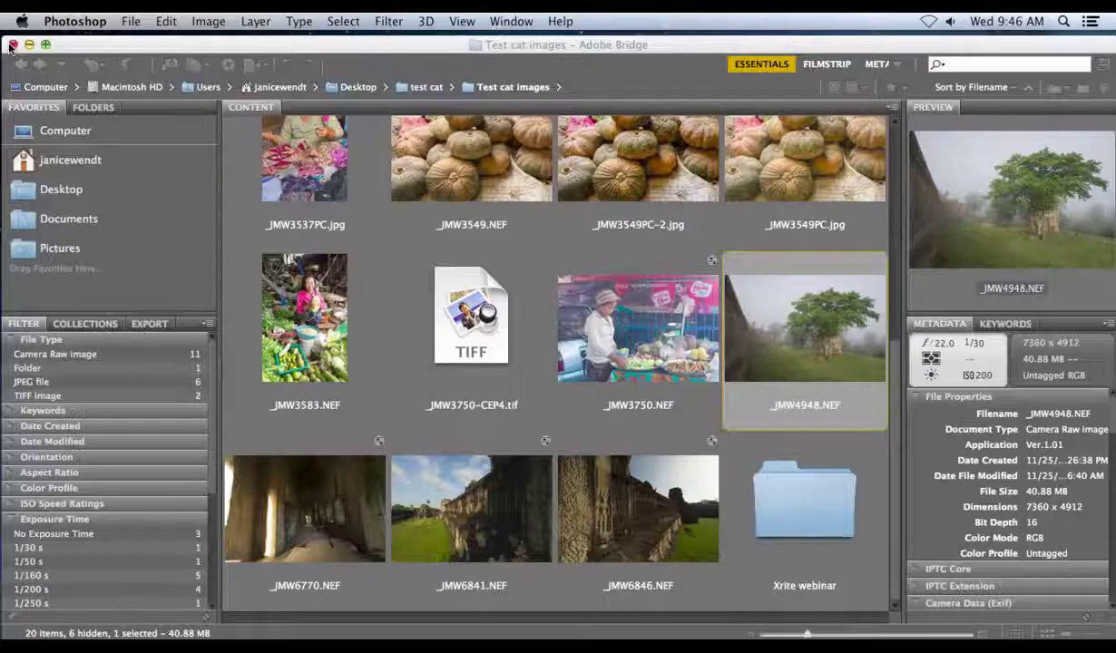
Switch to Lightroom and open the corridor photo _JMW6770.NEF in the Develop module
mouse_move(305, 639)
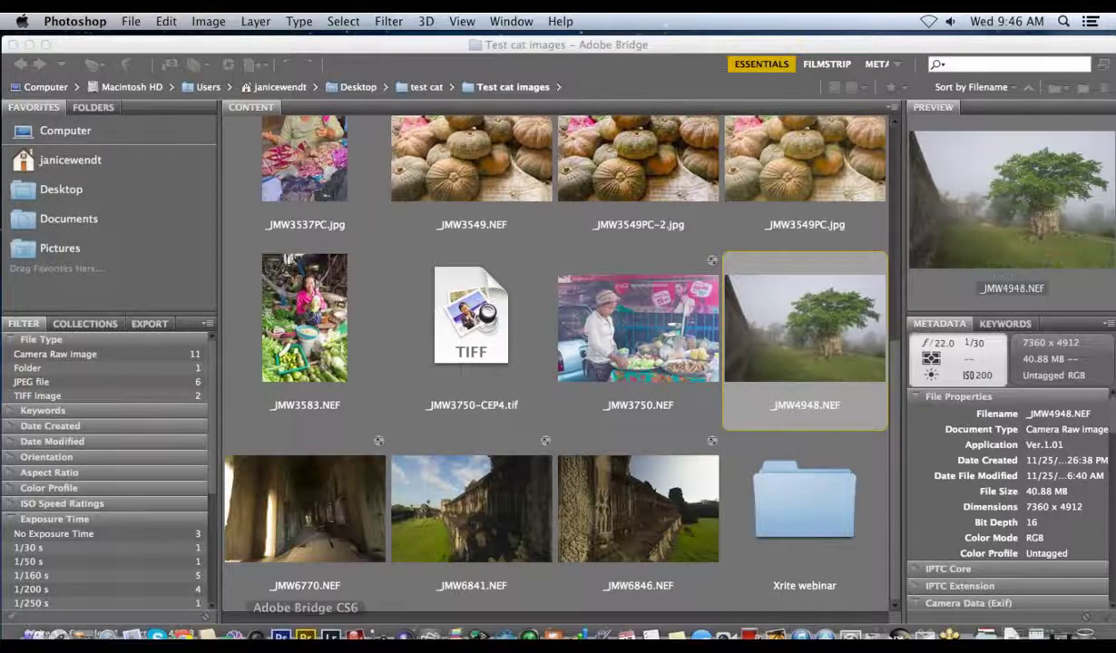
click(331, 622)
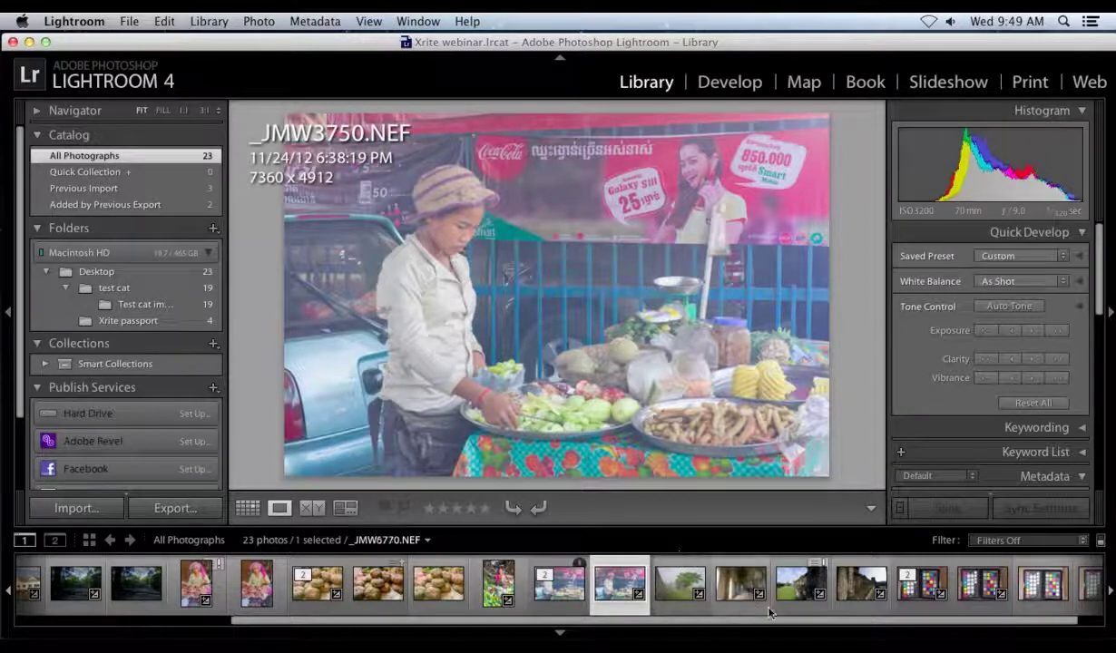
click(734, 589)
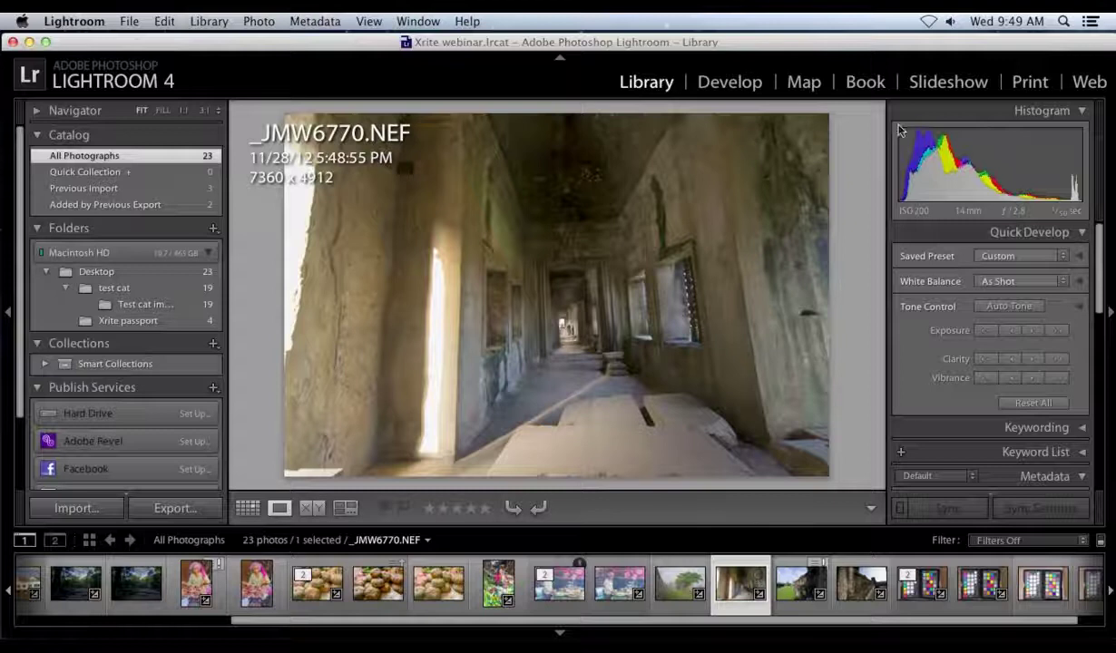
click(728, 85)
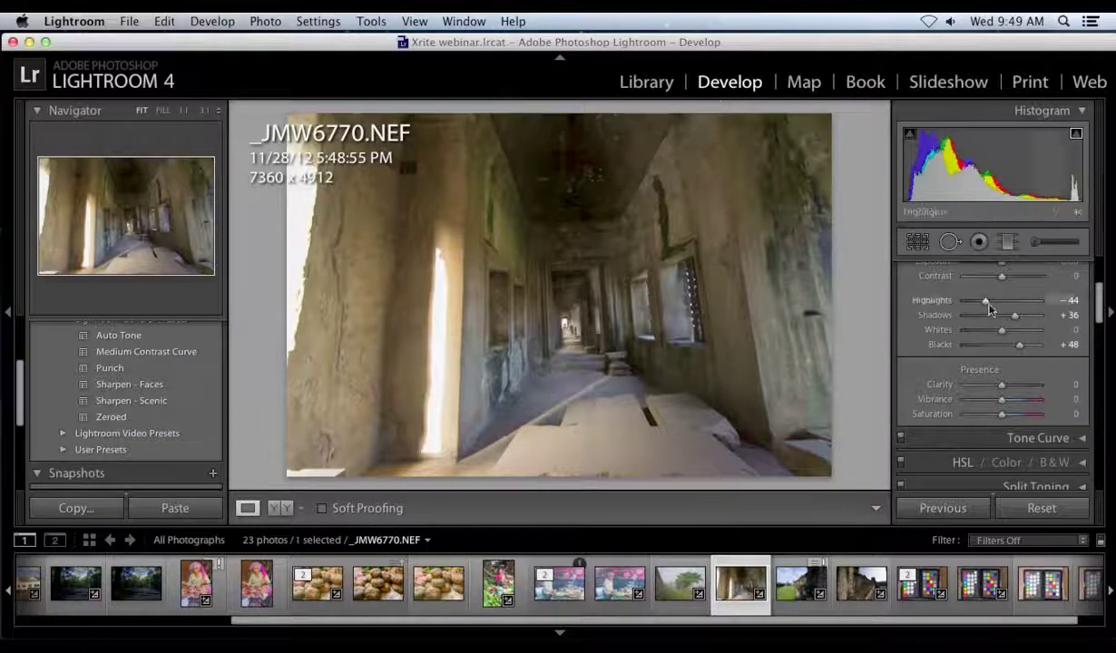
Set the corridor photo's Highlights to -79, Shadows to +71 and Blacks to +67
drag(985, 305, 964, 309)
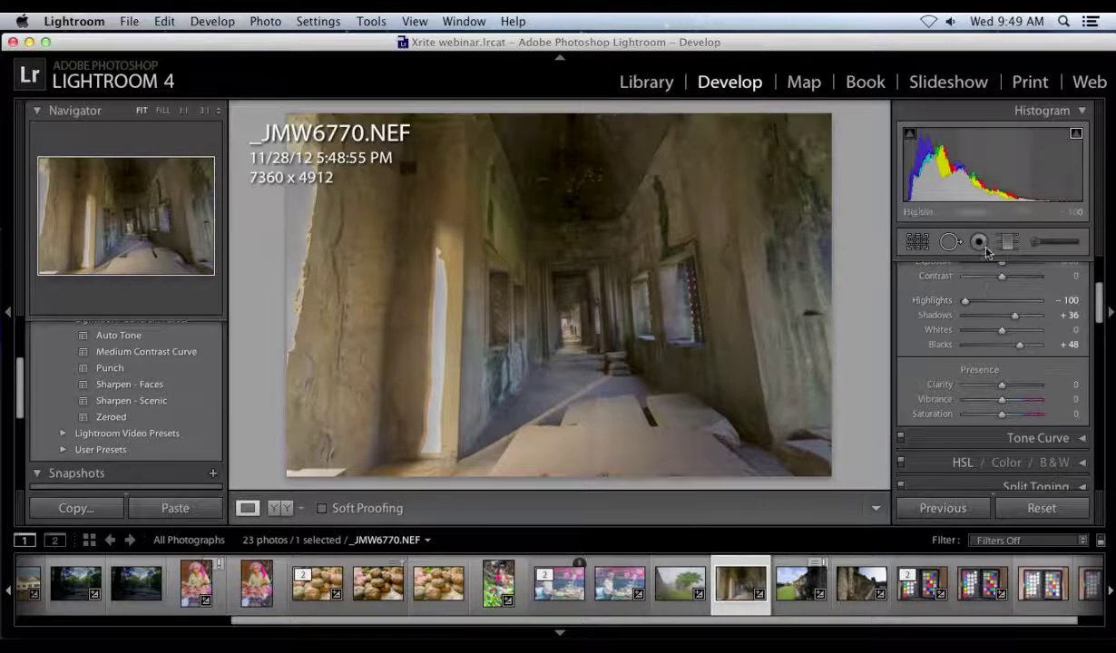
drag(969, 309, 1028, 317)
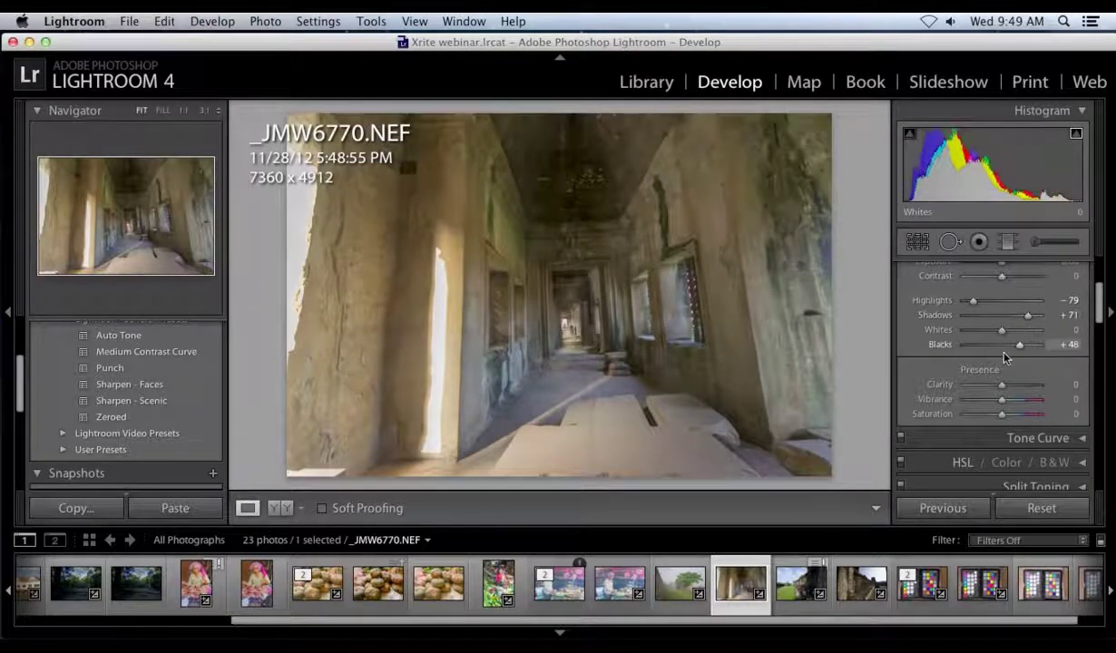
drag(1019, 345, 1025, 353)
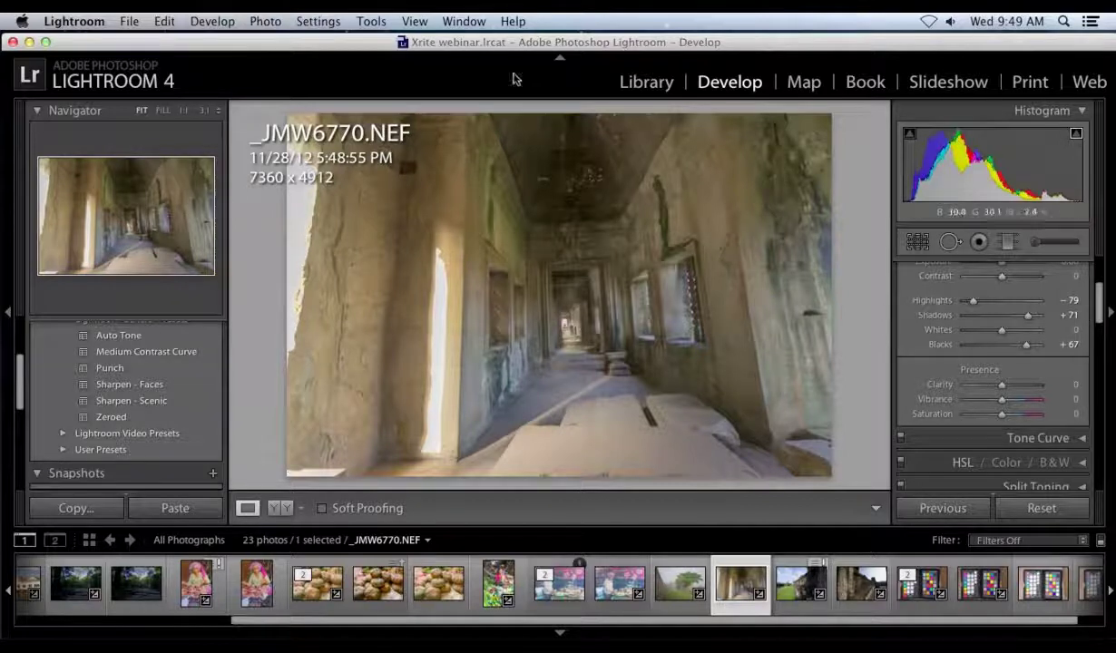
Send a copy of the corridor photo with its Lightroom adjustments to Perfectly Clear for editing
click(261, 22)
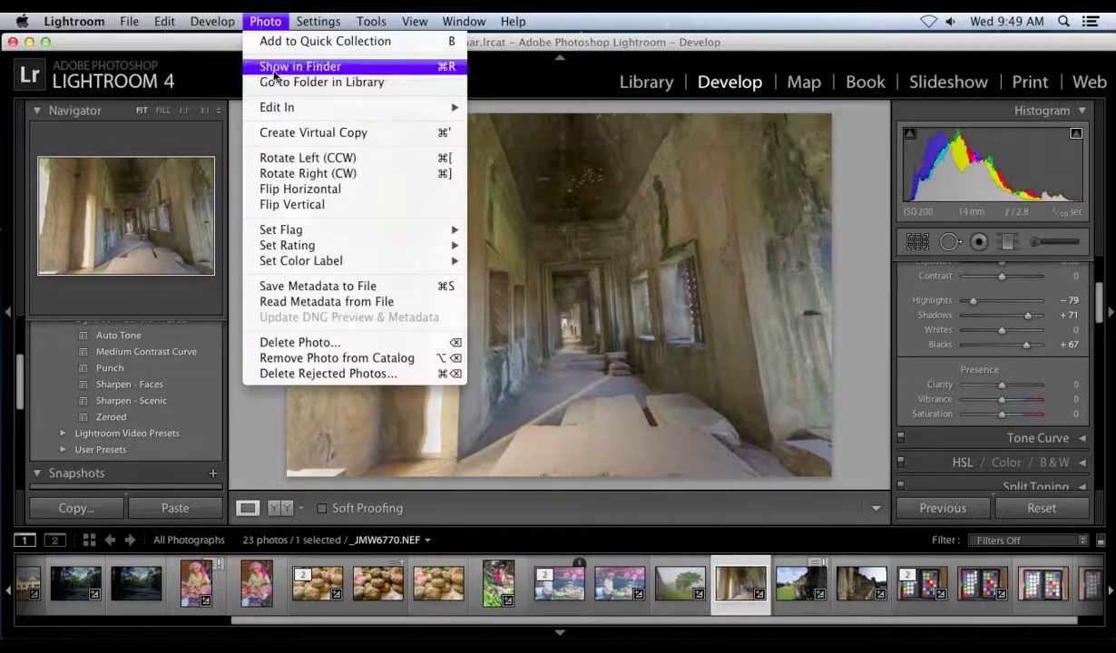
mouse_move(286, 108)
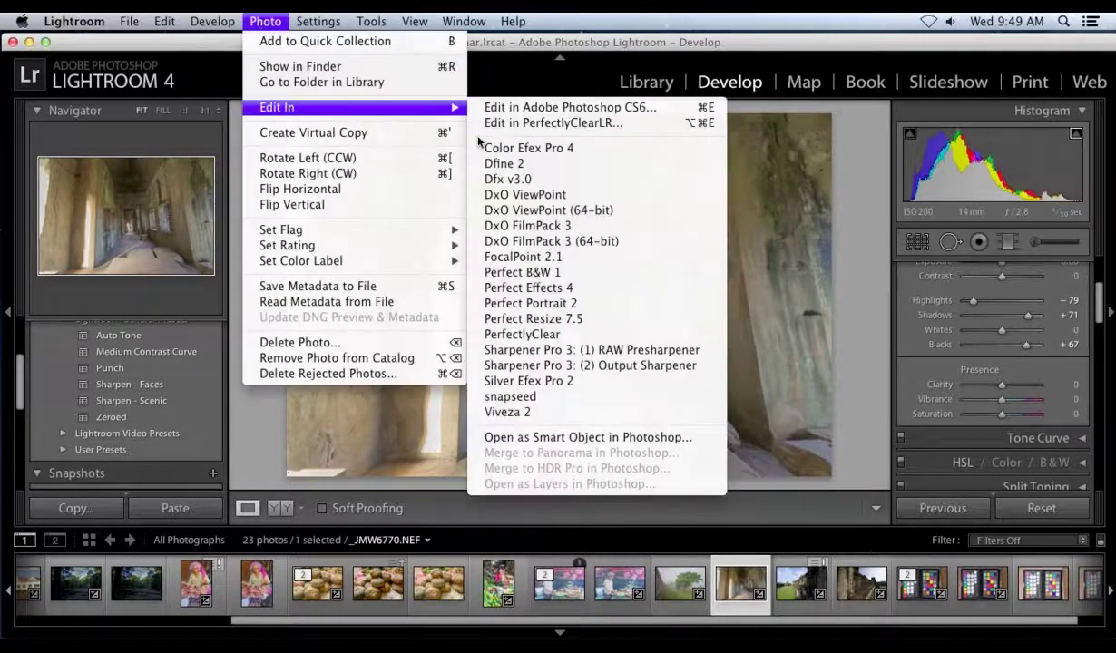
click(649, 336)
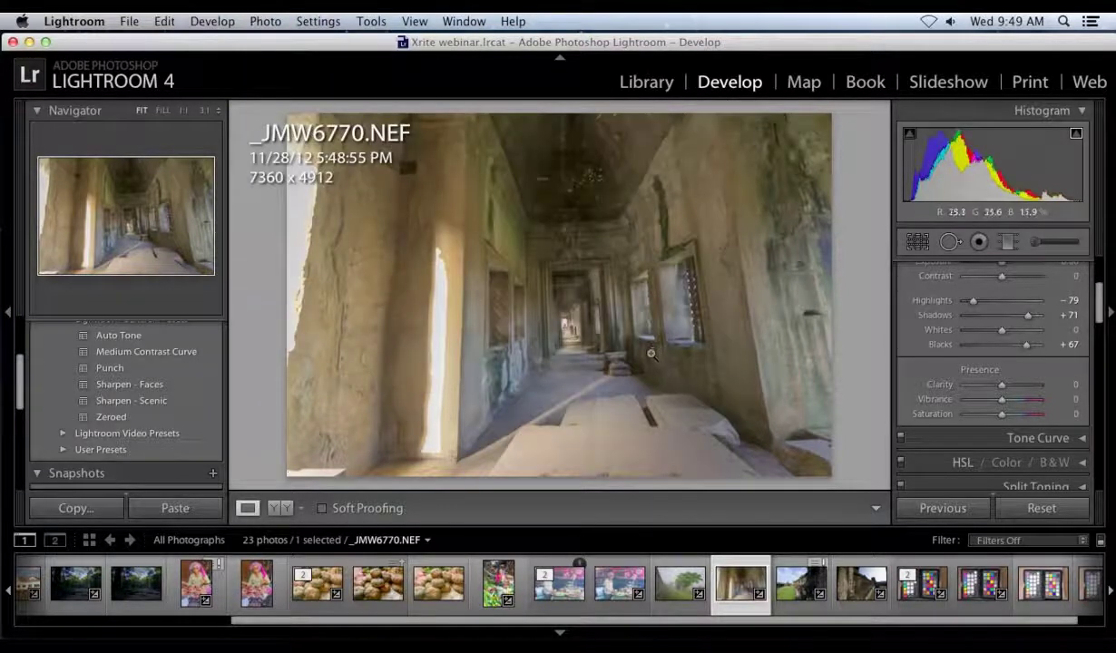
click(674, 357)
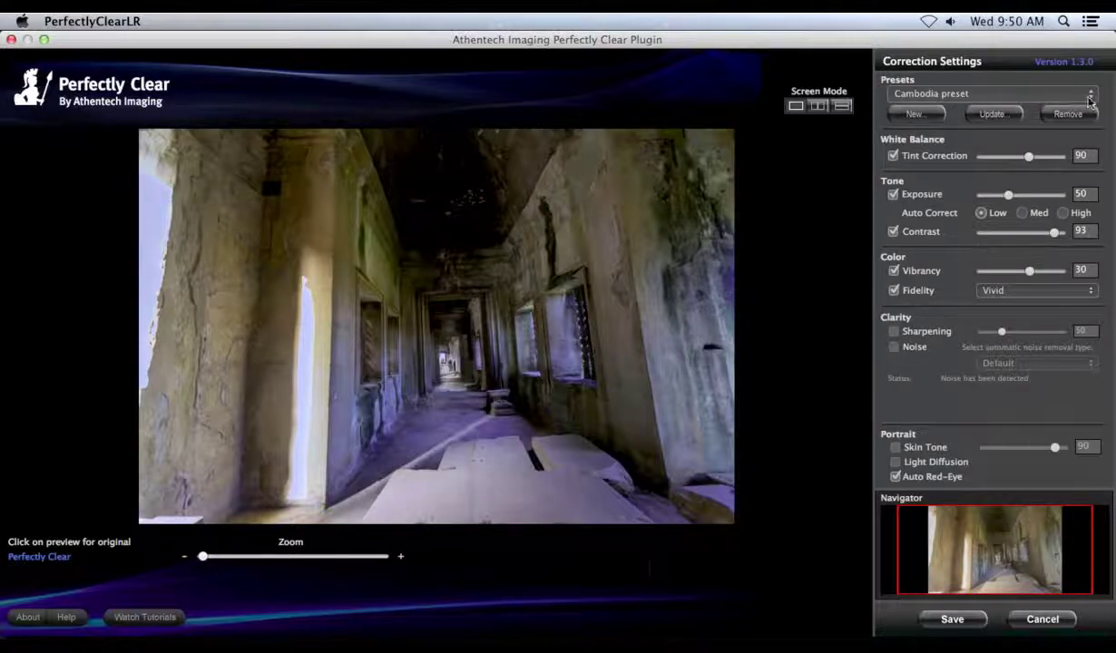
Try the Default preset with High exposure auto correction, Contrast 38, Vibrancy 19 and Standard fidelity on the corridor, and cancel the corrections
click(1052, 96)
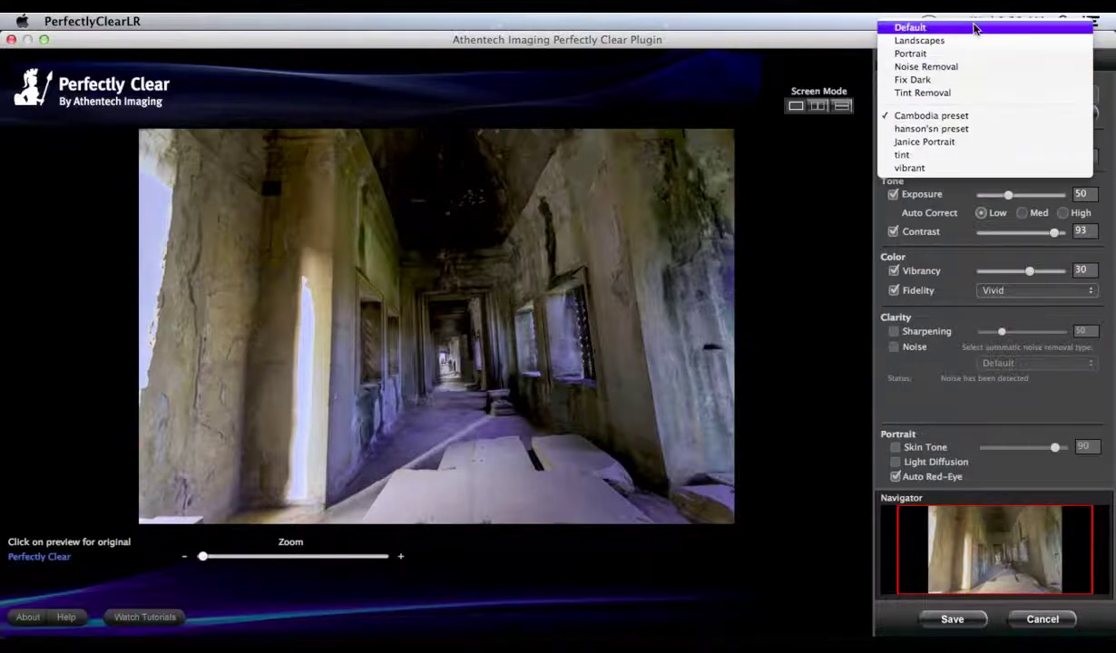
click(984, 28)
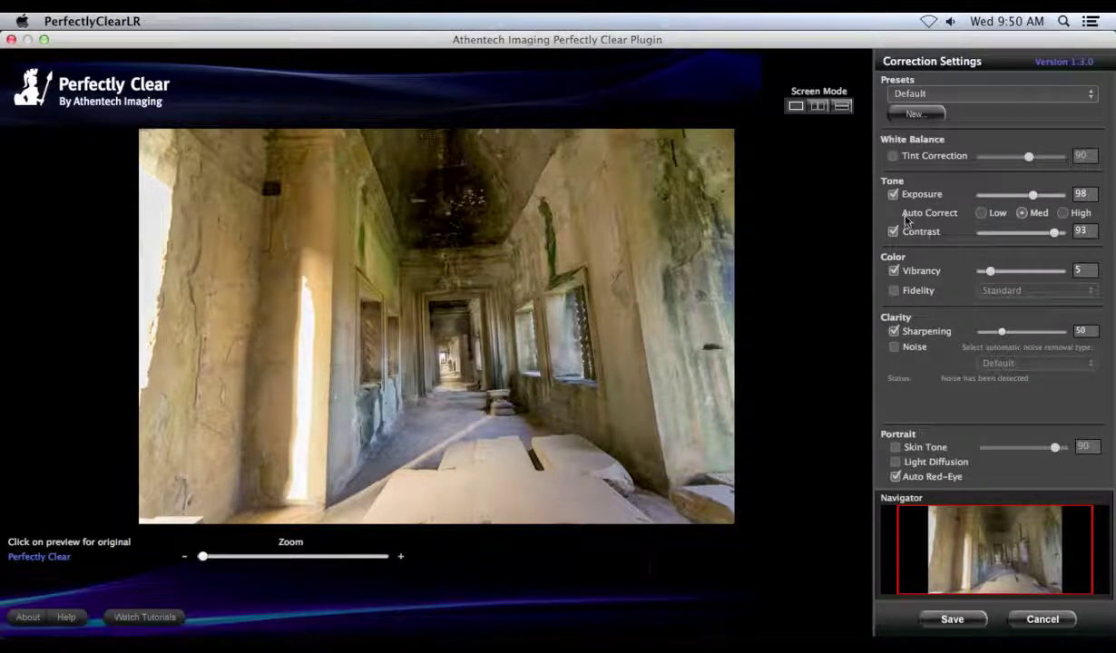
click(1064, 213)
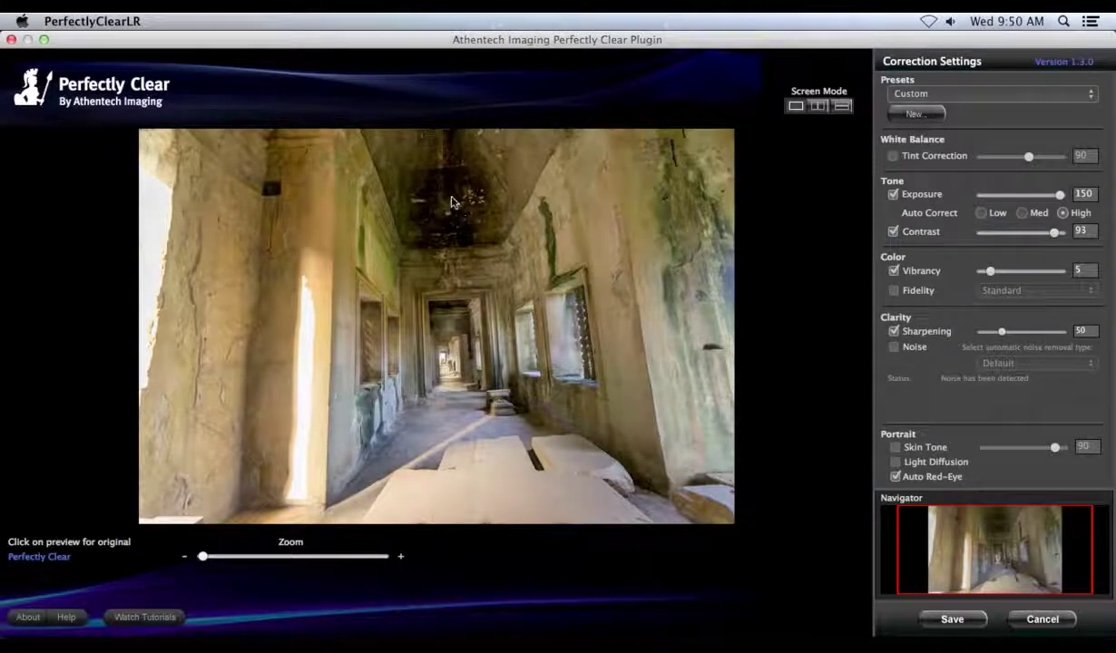
drag(304, 375, 311, 370)
drag(1054, 232, 1013, 243)
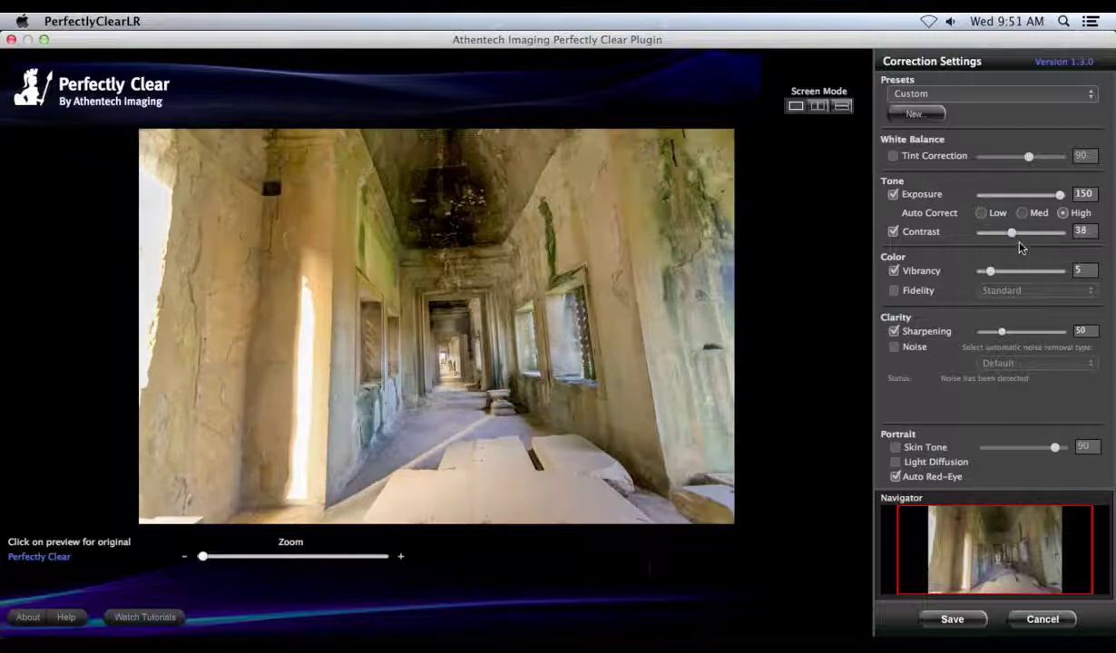
mouse_move(995, 277)
mouse_down()
mouse_move(1031, 279)
mouse_move(1012, 280)
mouse_up()
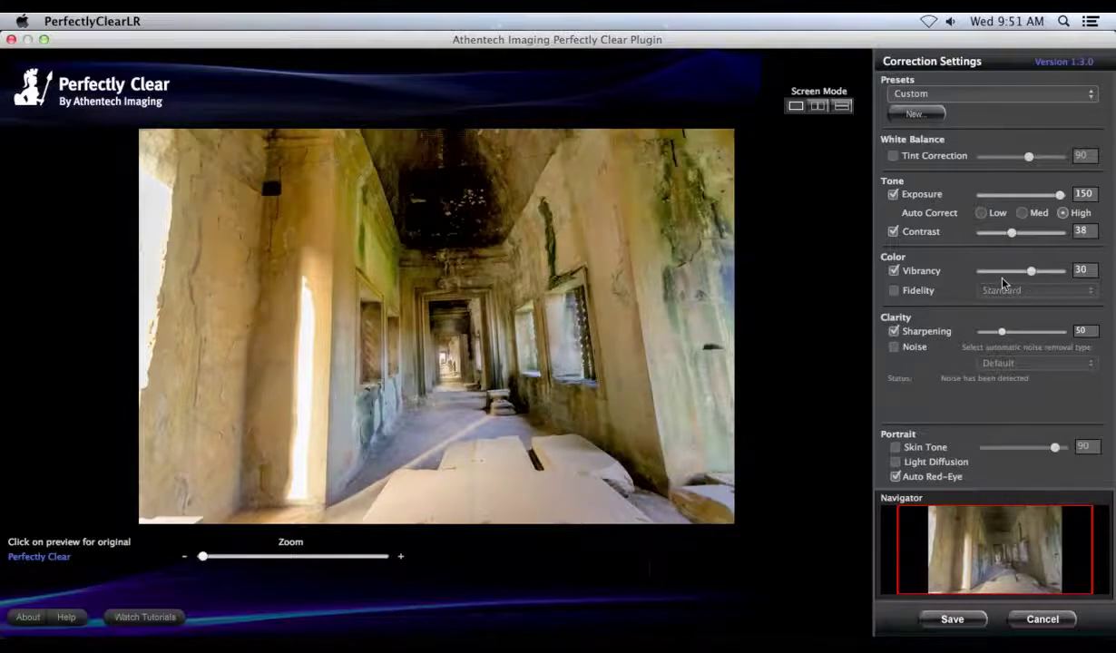
click(894, 291)
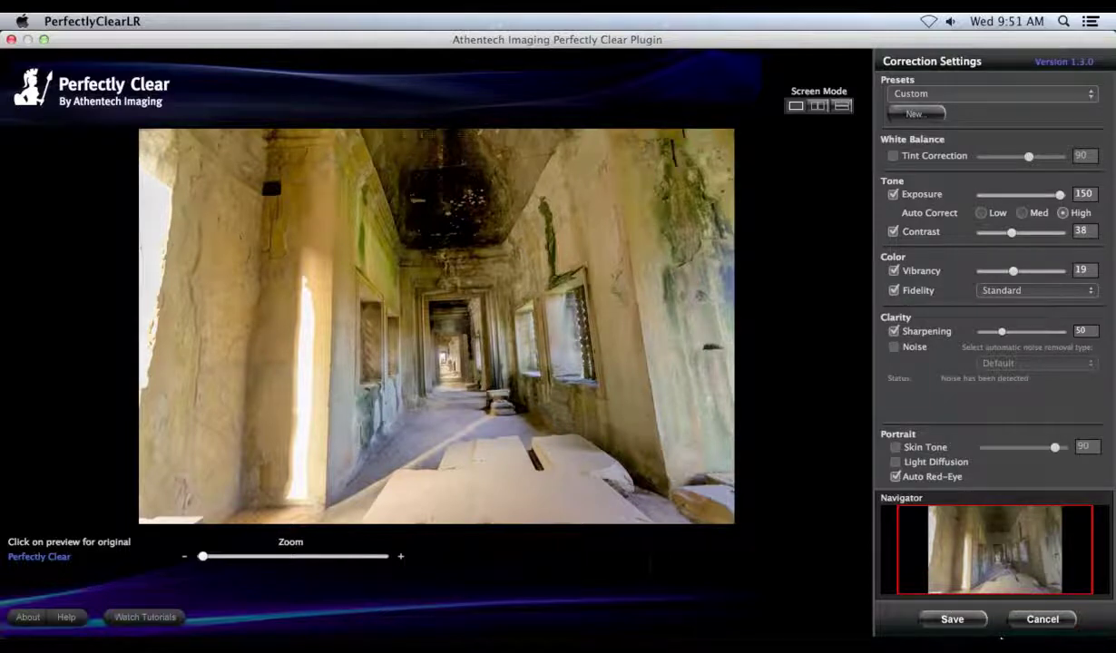
click(1042, 620)
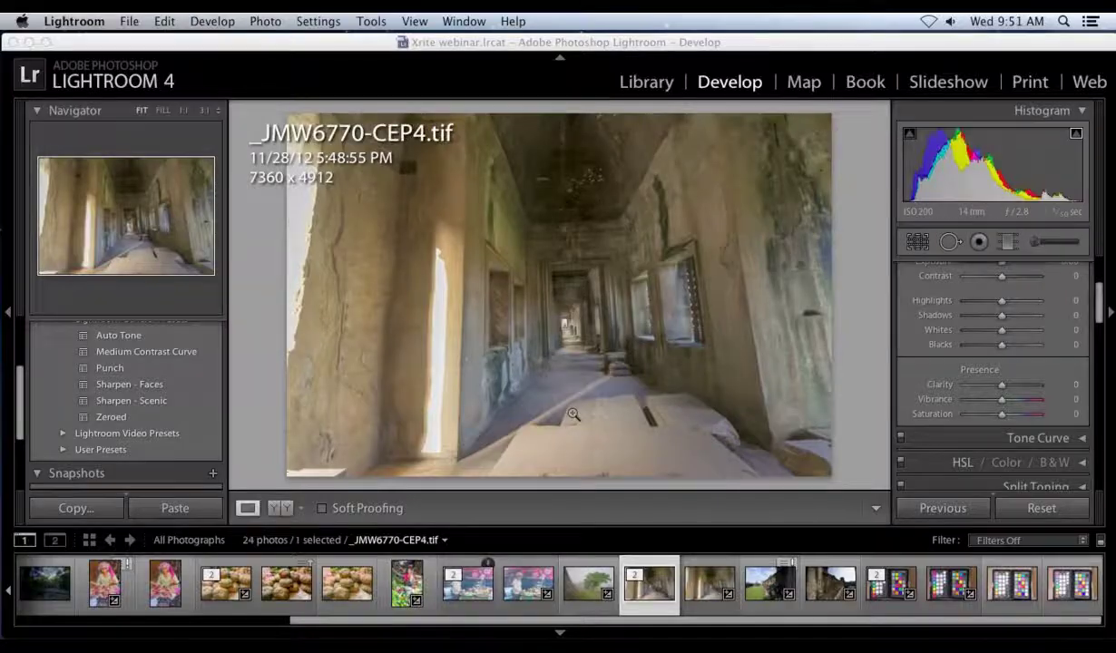
Select the raw portrait _JMW3537.NEF and send a copy with its Lightroom adjustments to Perfectly Clear
click(166, 570)
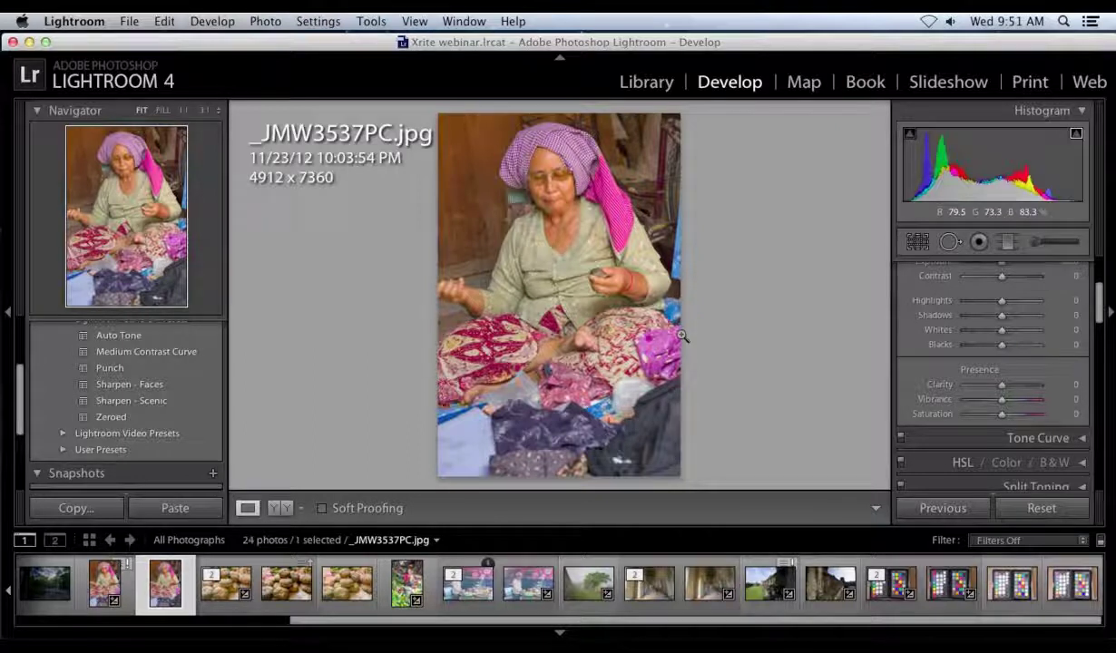
click(102, 570)
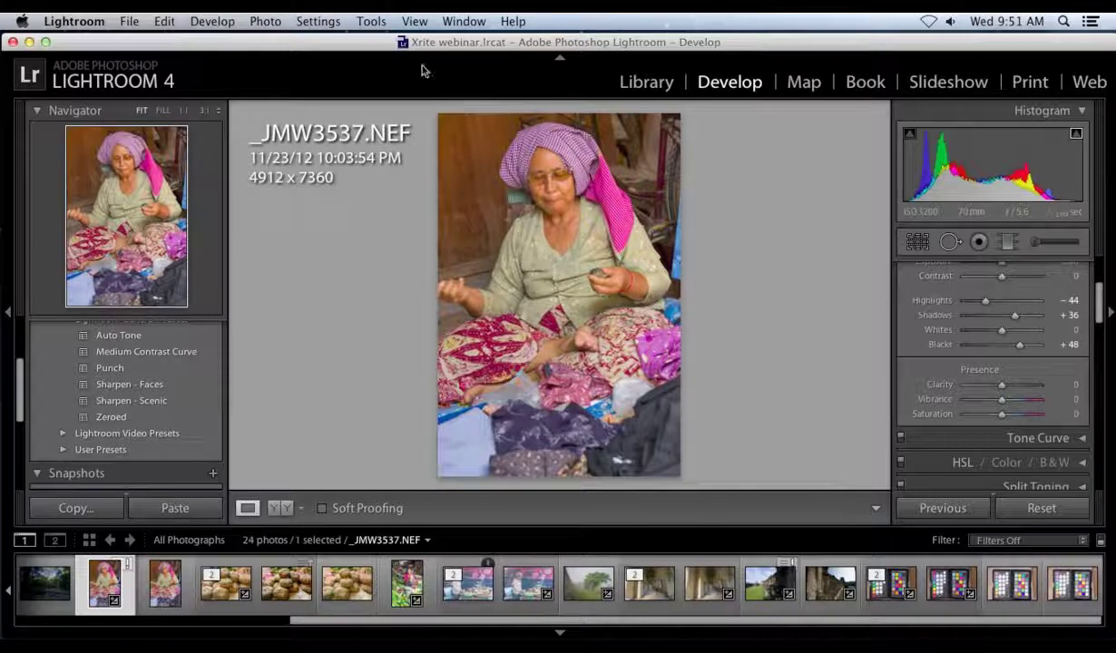
click(267, 22)
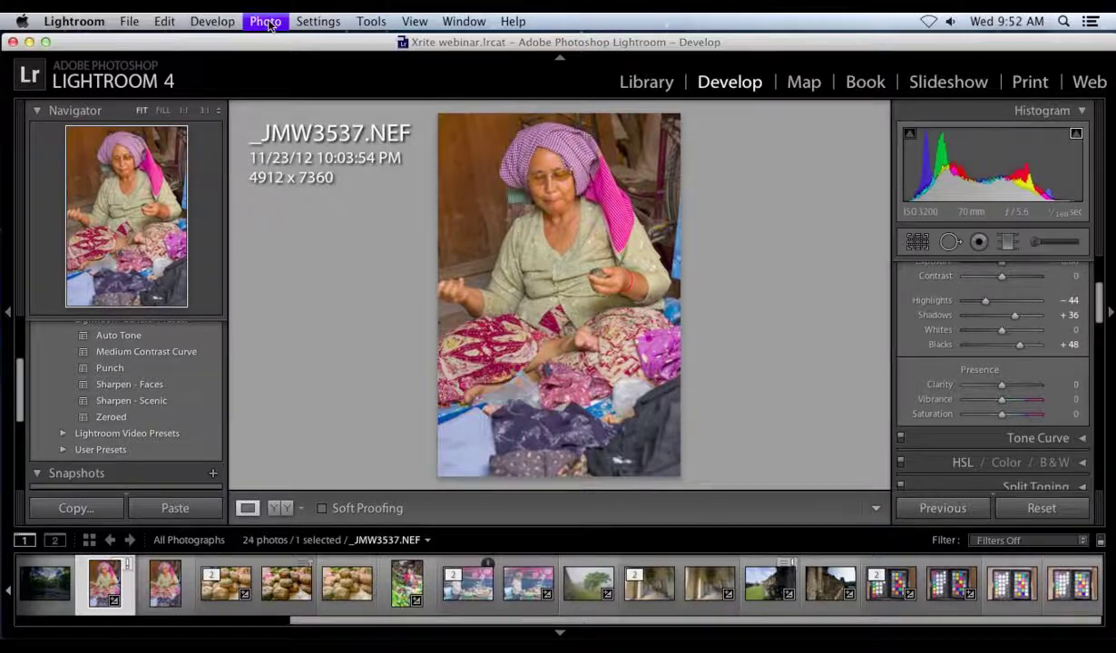
mouse_move(318, 107)
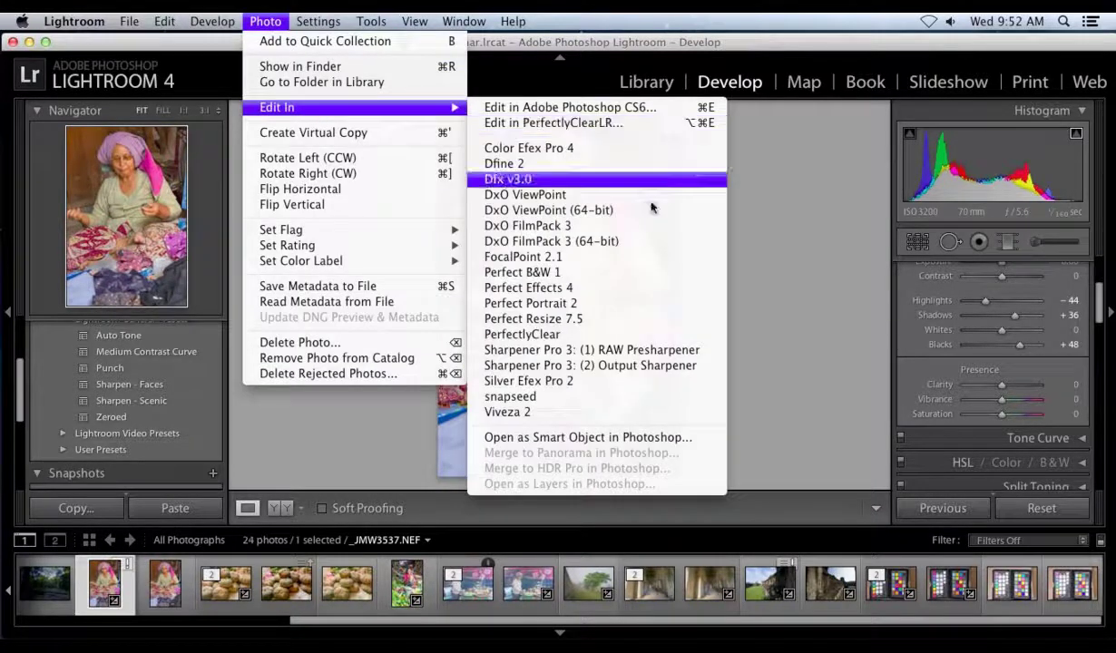
click(630, 336)
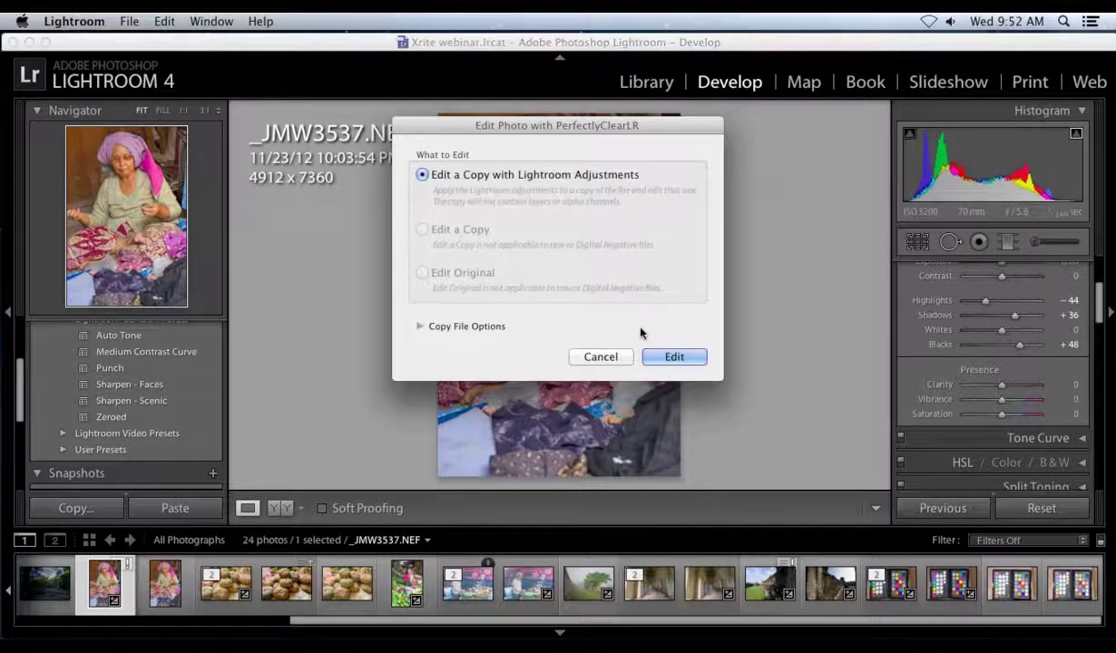
click(678, 356)
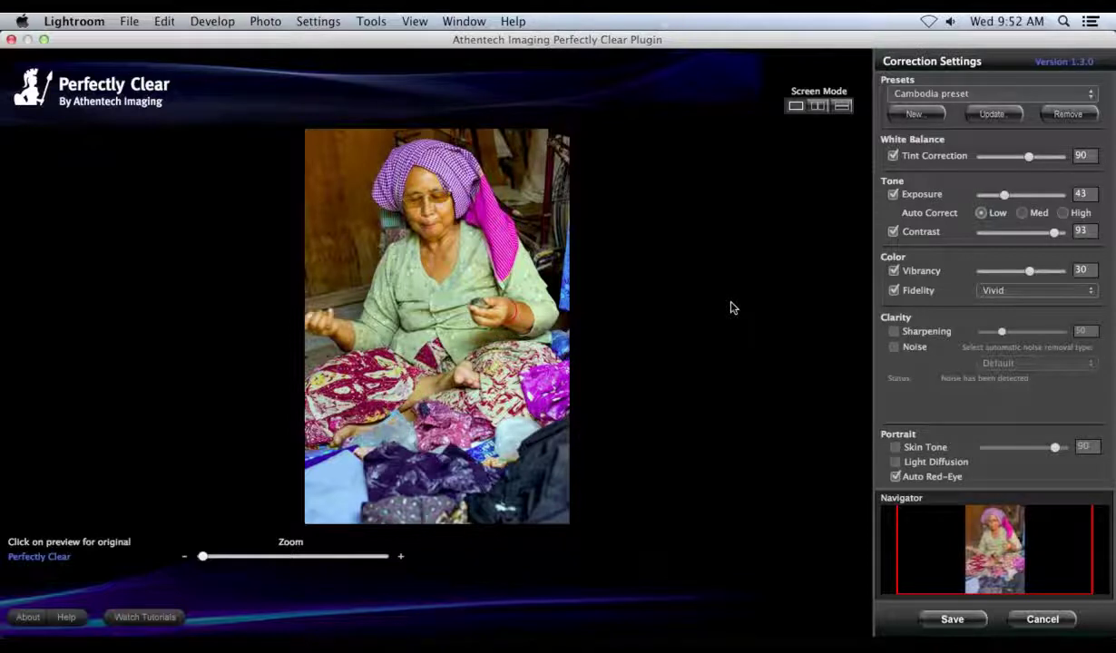
Try weaker and stronger tint corrections on the portrait and set Tint Correction to 42
click(995, 157)
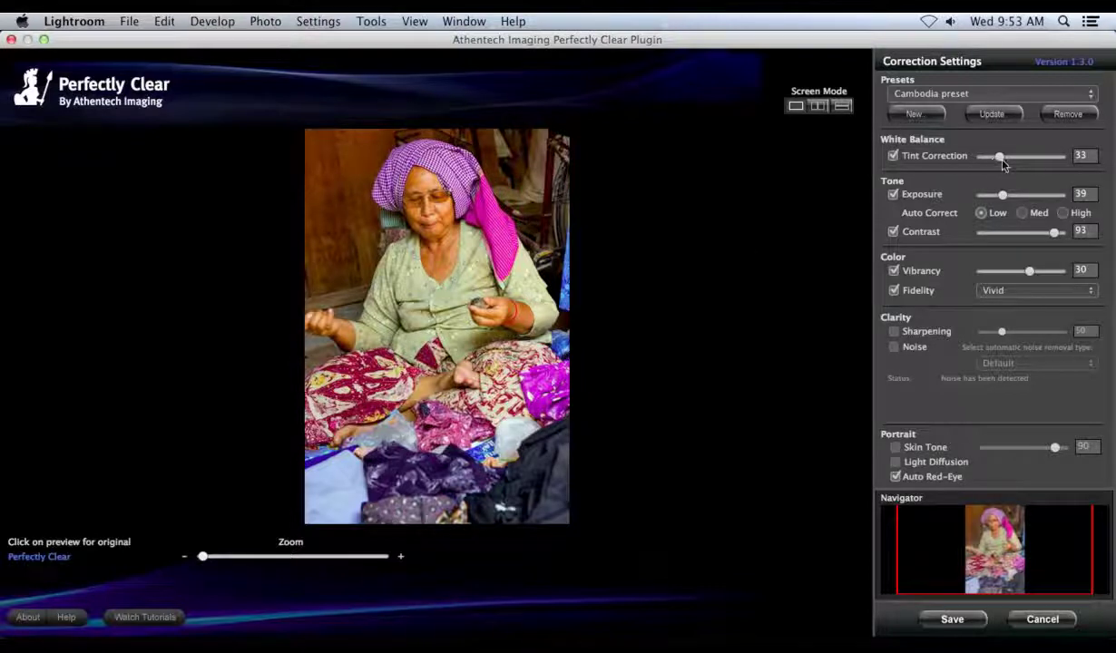
drag(1000, 161, 1052, 170)
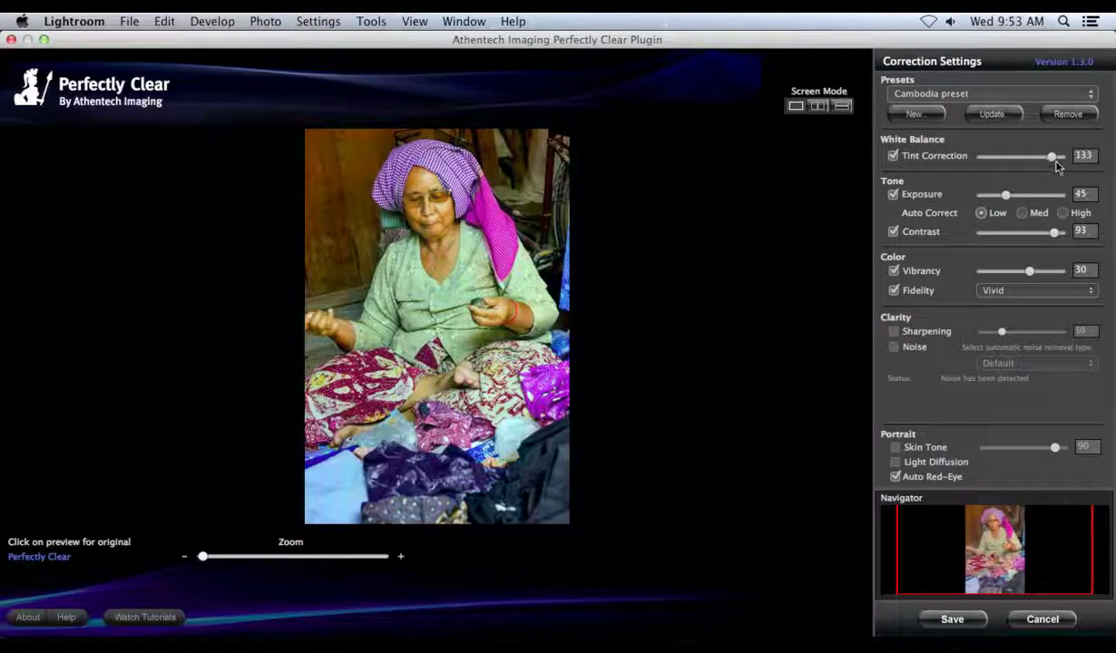
drag(1054, 162, 1032, 166)
click(1002, 154)
mouse_move(985, 157)
mouse_down()
mouse_move(1017, 168)
mouse_move(1004, 161)
mouse_up()
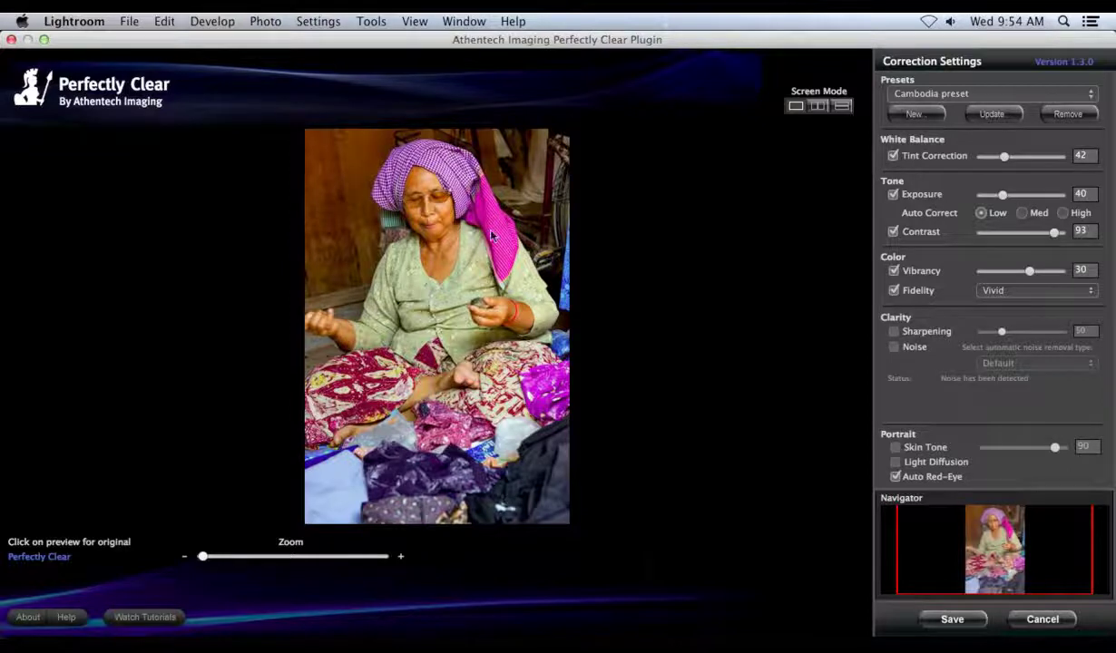
Toggle the portrait preview between the original and the corrected version to compare them
click(452, 305)
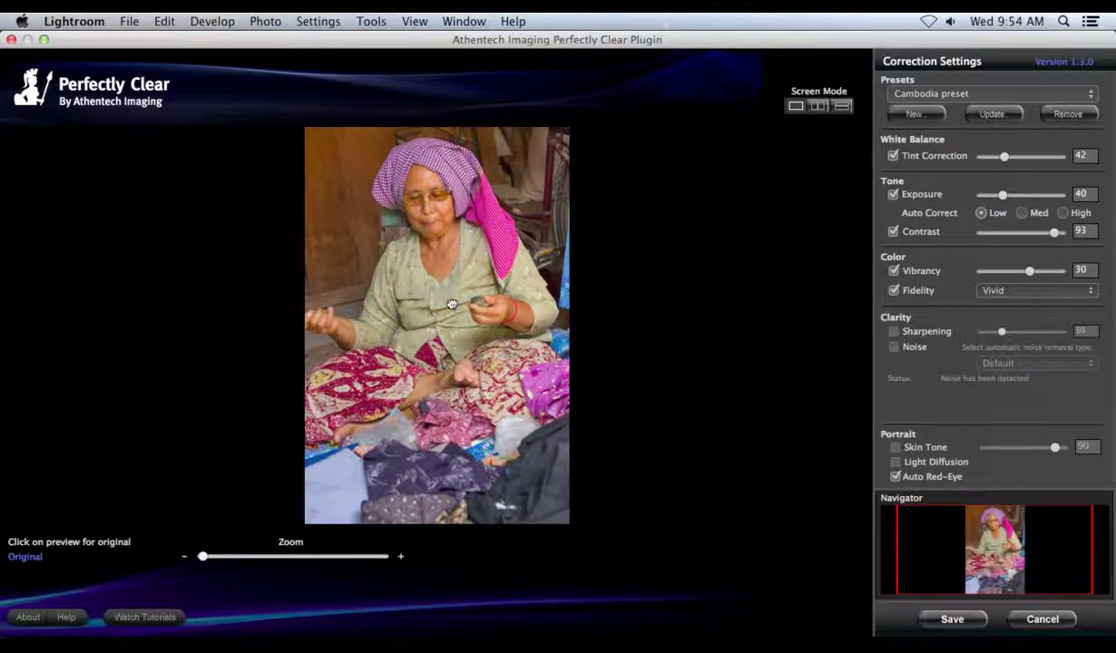
click(453, 306)
click(452, 306)
click(451, 305)
click(451, 305)
click(451, 305)
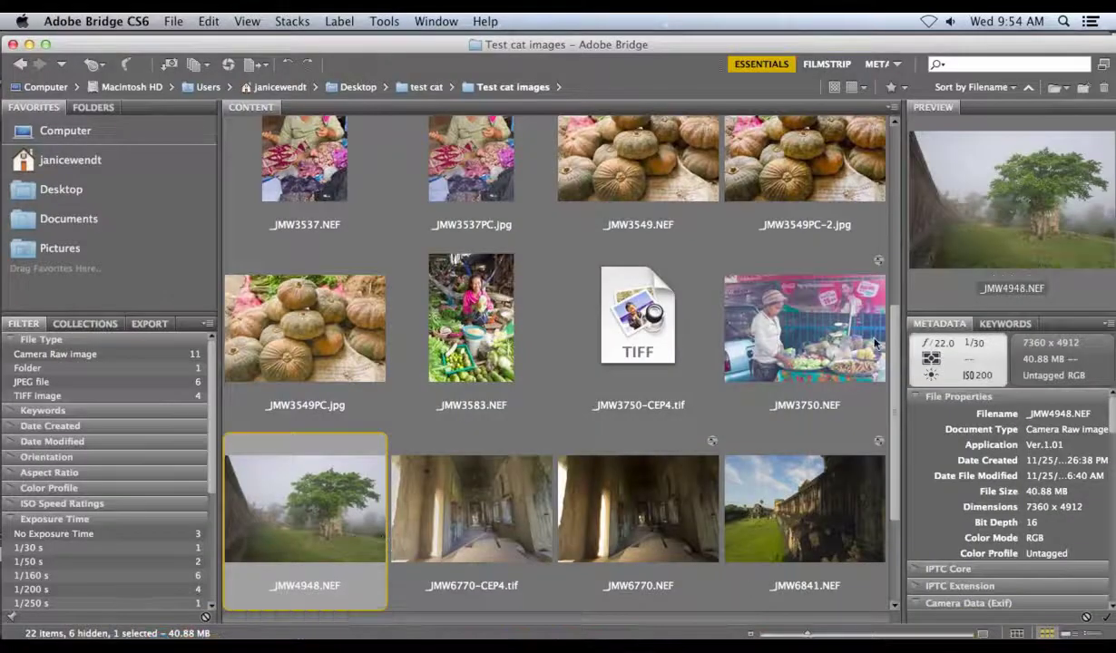
Open the fruit vendor photo _JMW3750.NEF in Camera Raw and set its workflow depth to 8 Bits/Channel
scroll(892, 349, up, 1)
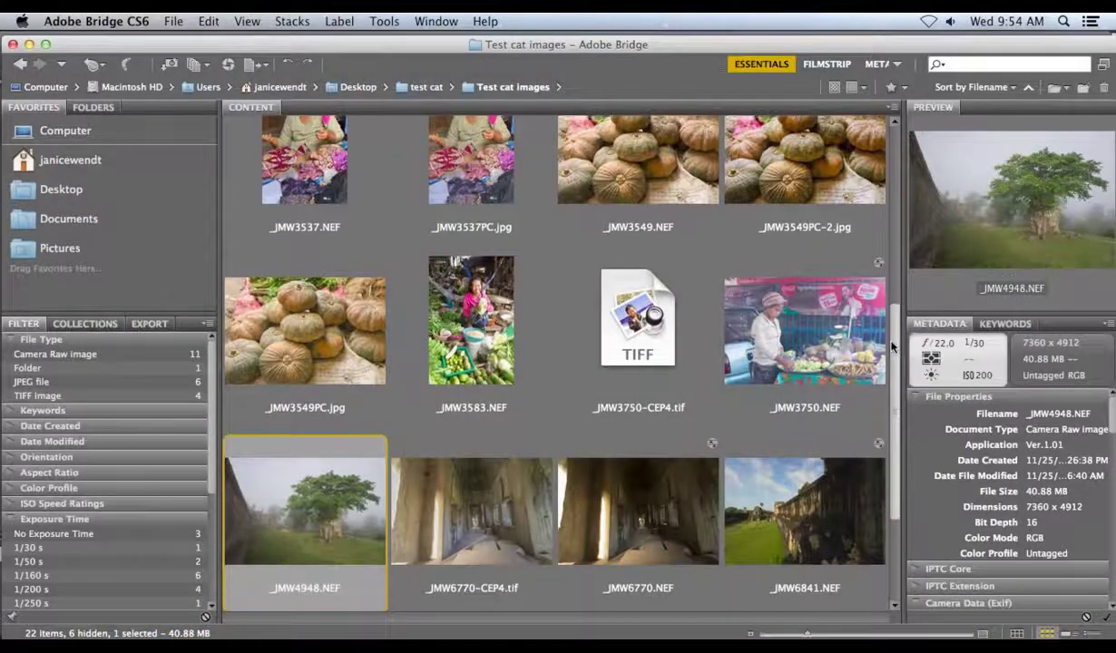
scroll(892, 326, up, 5)
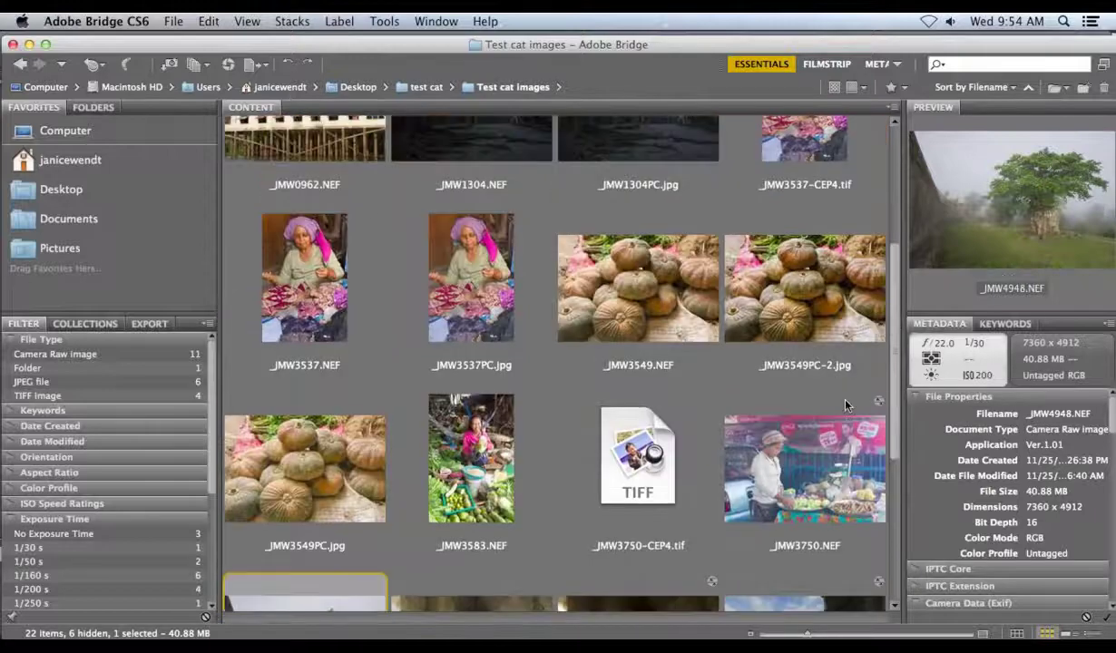
double_click(804, 481)
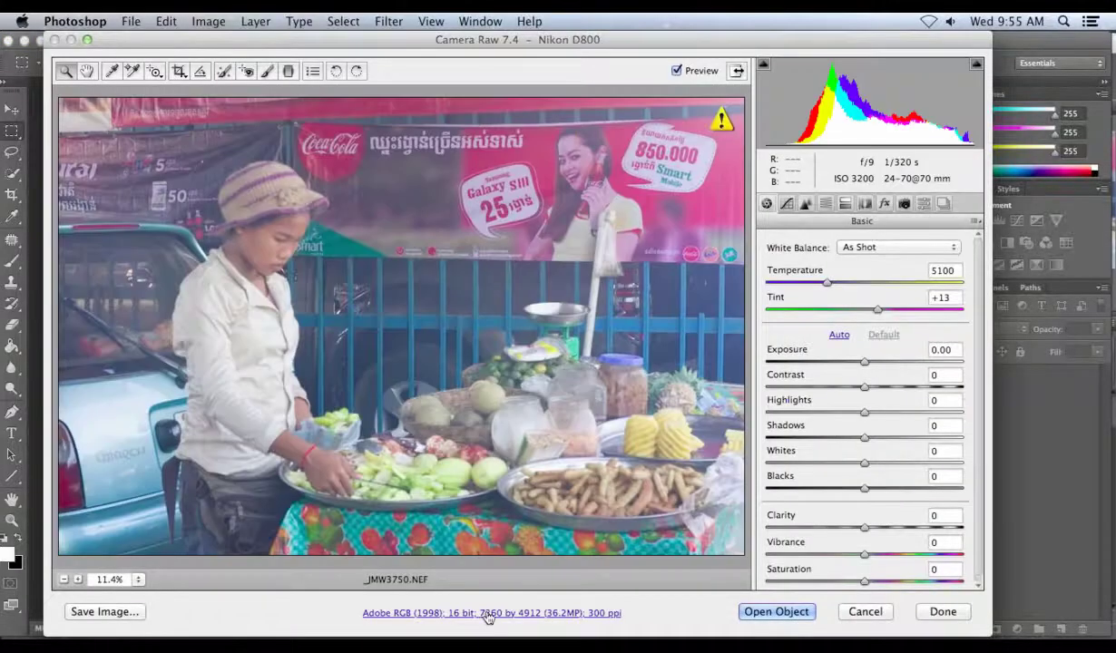
click(487, 613)
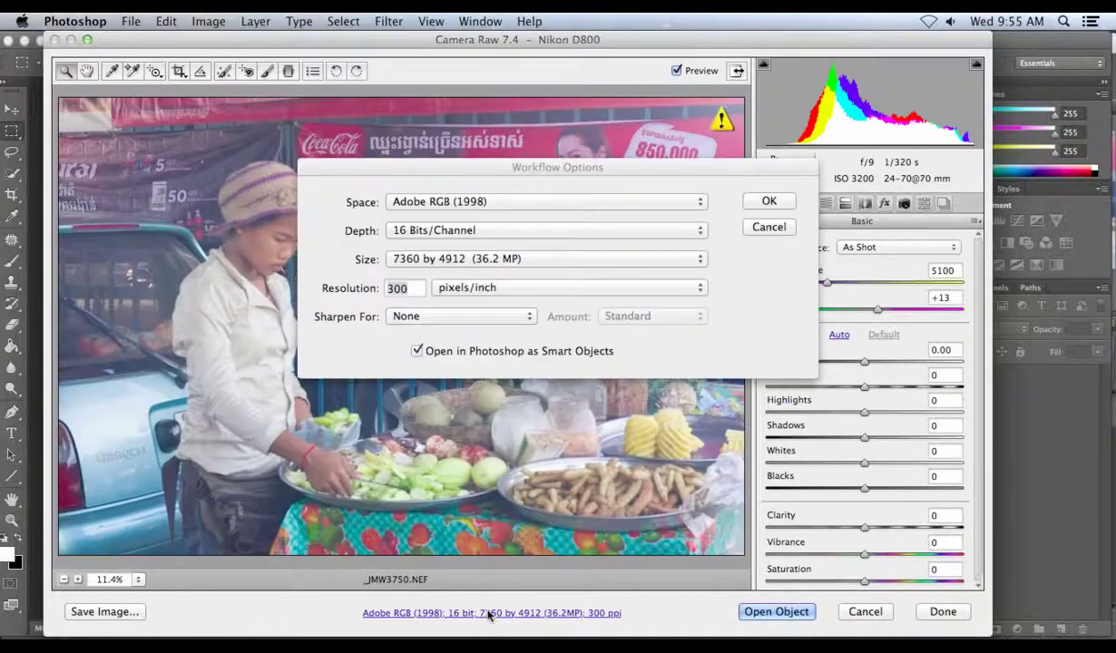
click(703, 230)
click(676, 218)
click(760, 201)
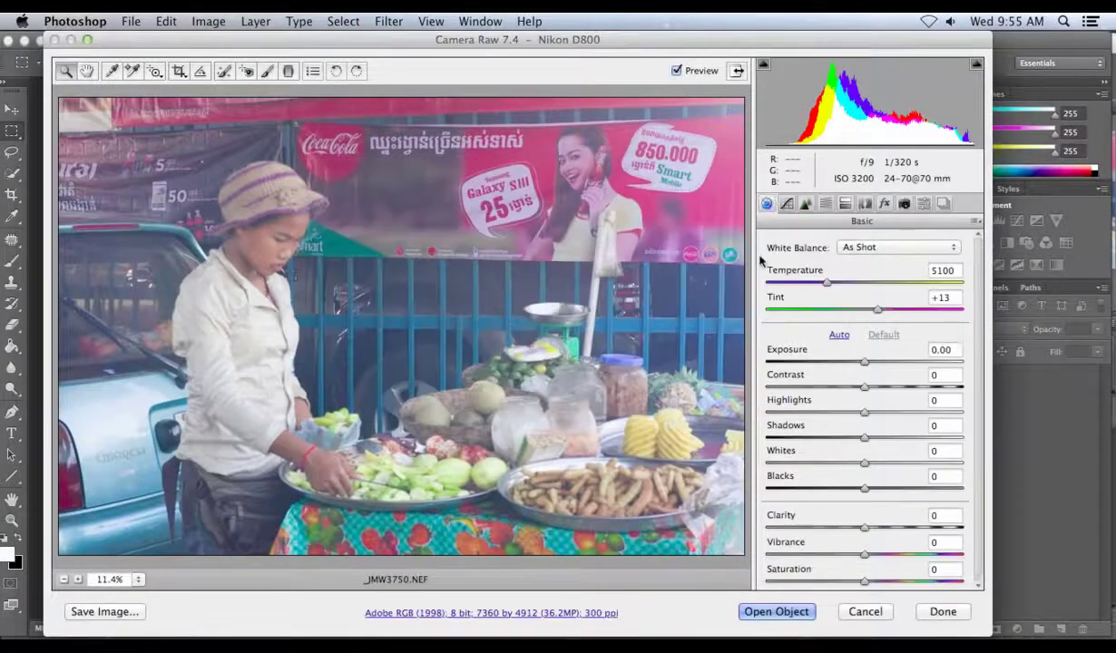
Crop the vendor photo to cut off most of the car and the upper banner, and open it in Photoshop as a smart object
click(179, 71)
drag(161, 113, 732, 581)
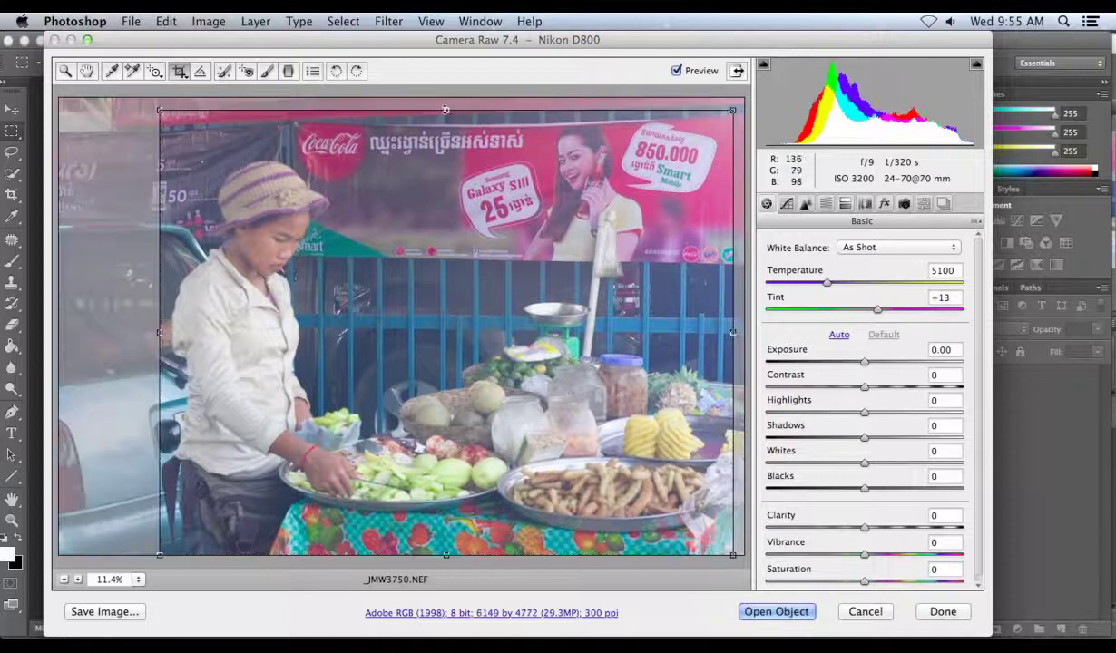
drag(444, 115, 446, 156)
key(Return)
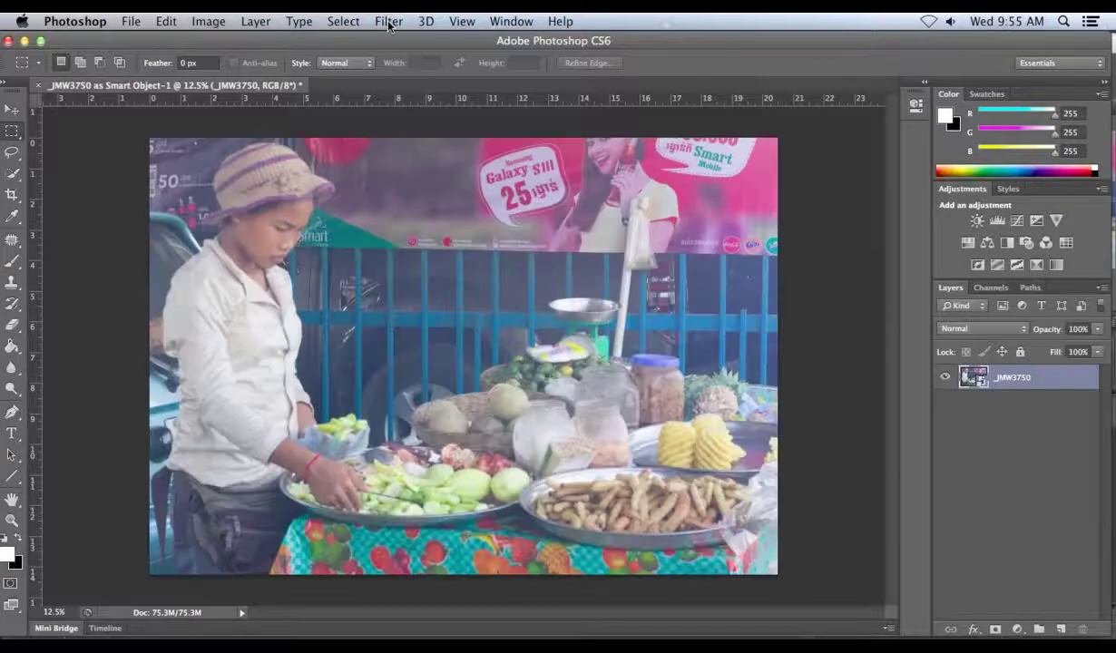
Apply the Perfectly Clear filter with the Cambodia preset to the _JMW3750 smart object
click(388, 22)
mouse_move(505, 368)
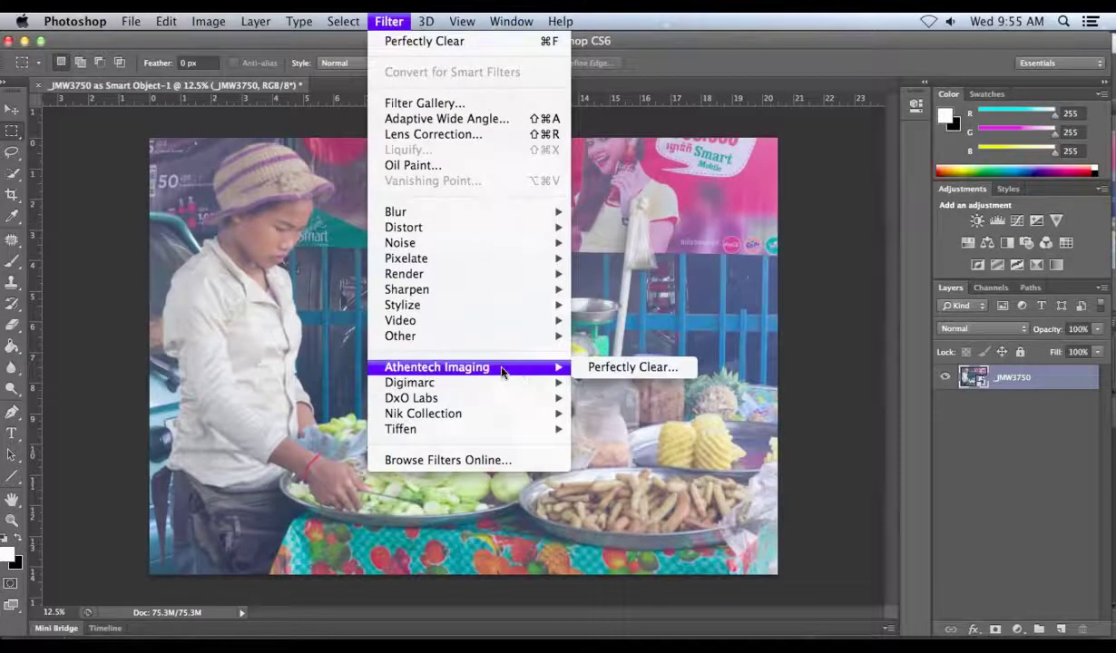
click(612, 368)
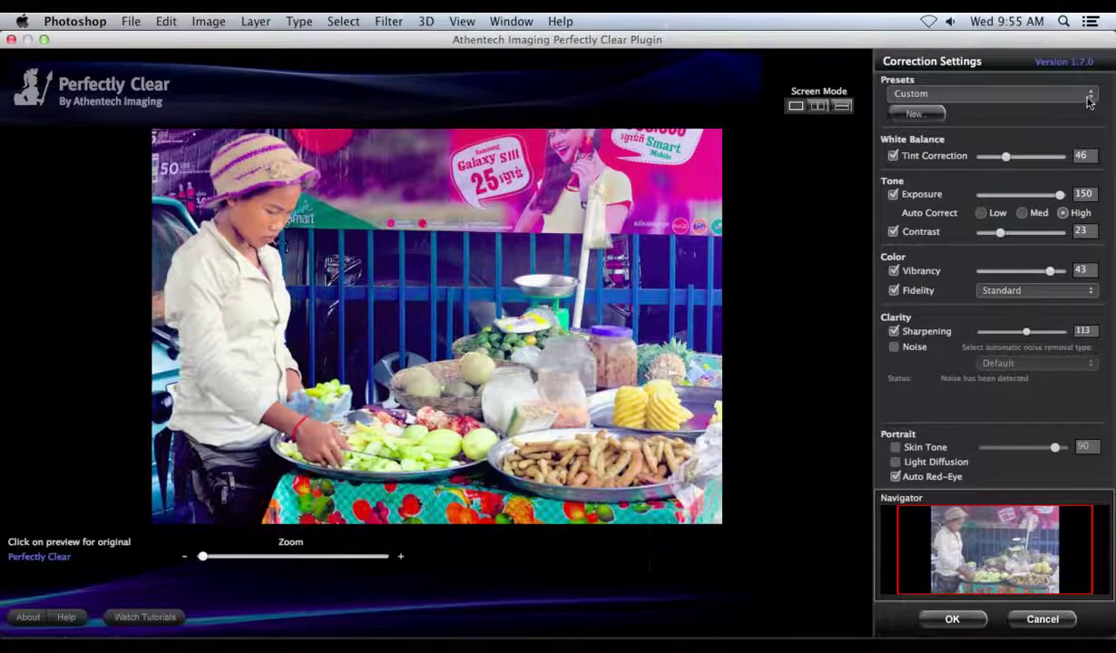
click(1050, 96)
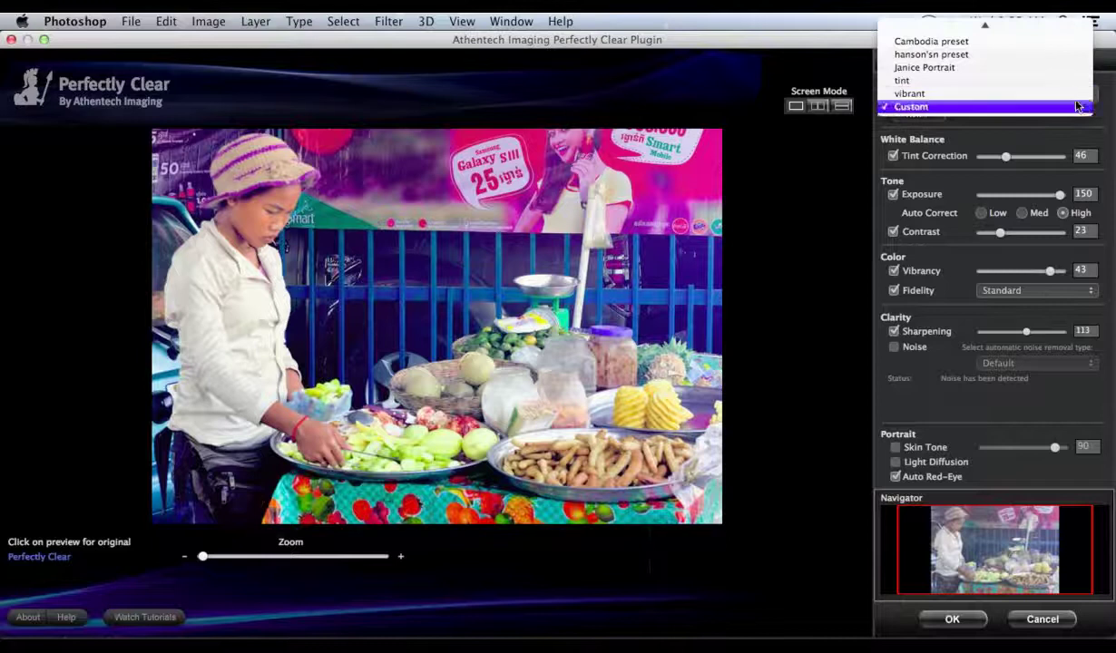
click(1038, 42)
click(963, 620)
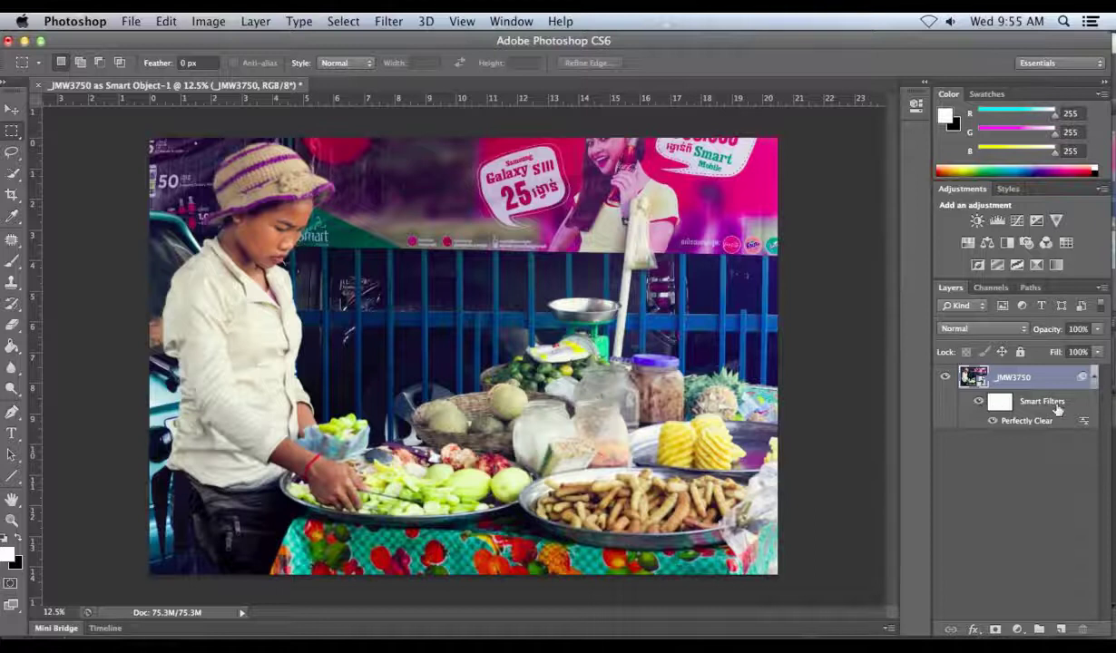
Toggle the vendor layer's smart filters off and on to compare the correction, and minimize Photoshop to return to Bridge
click(978, 402)
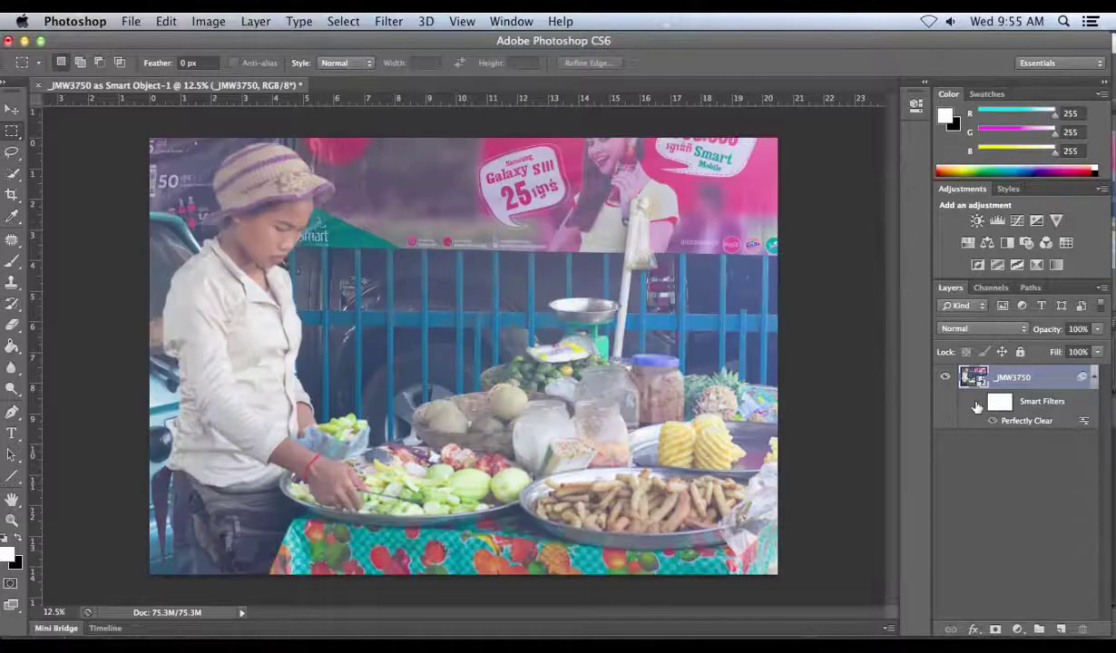
click(977, 401)
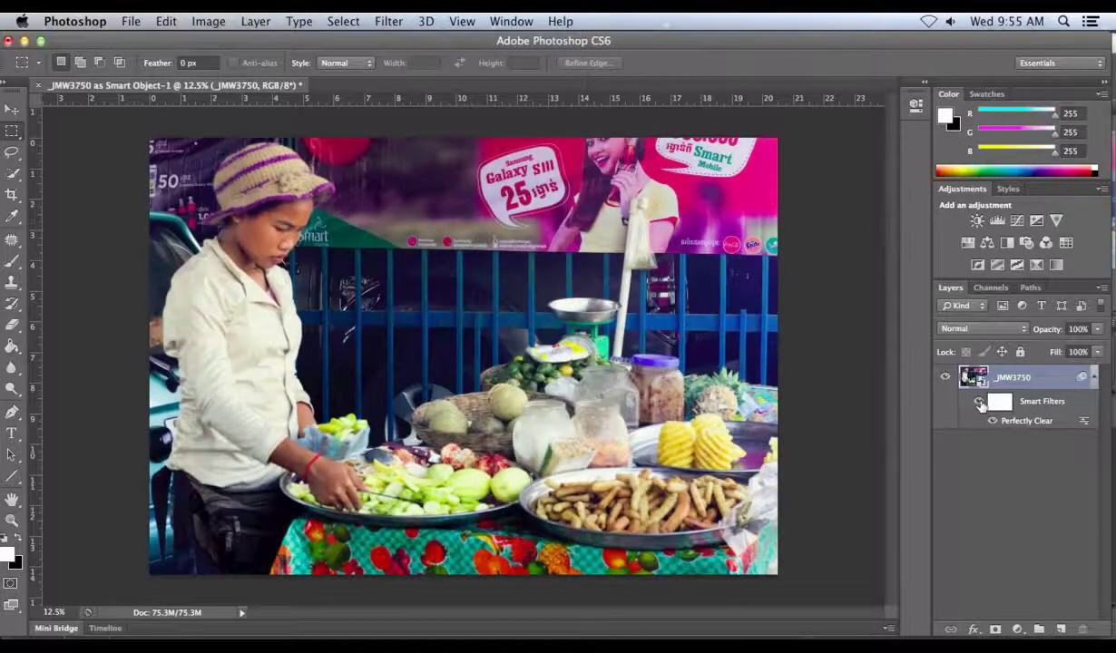
click(978, 401)
click(979, 401)
click(979, 402)
click(979, 401)
click(979, 404)
click(980, 403)
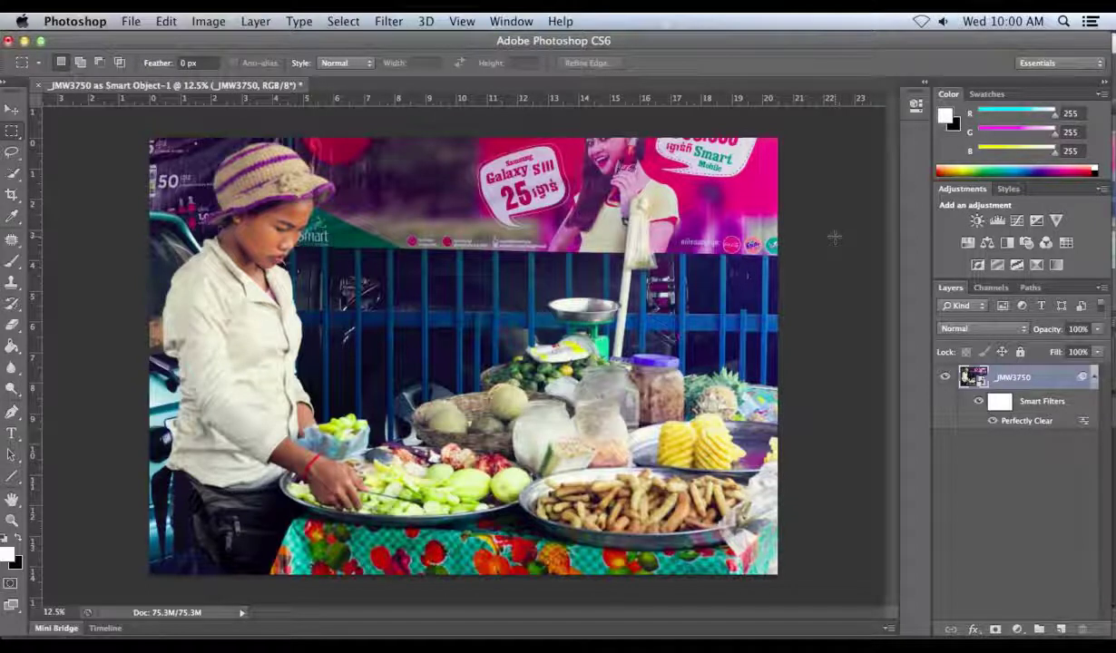
click(25, 43)
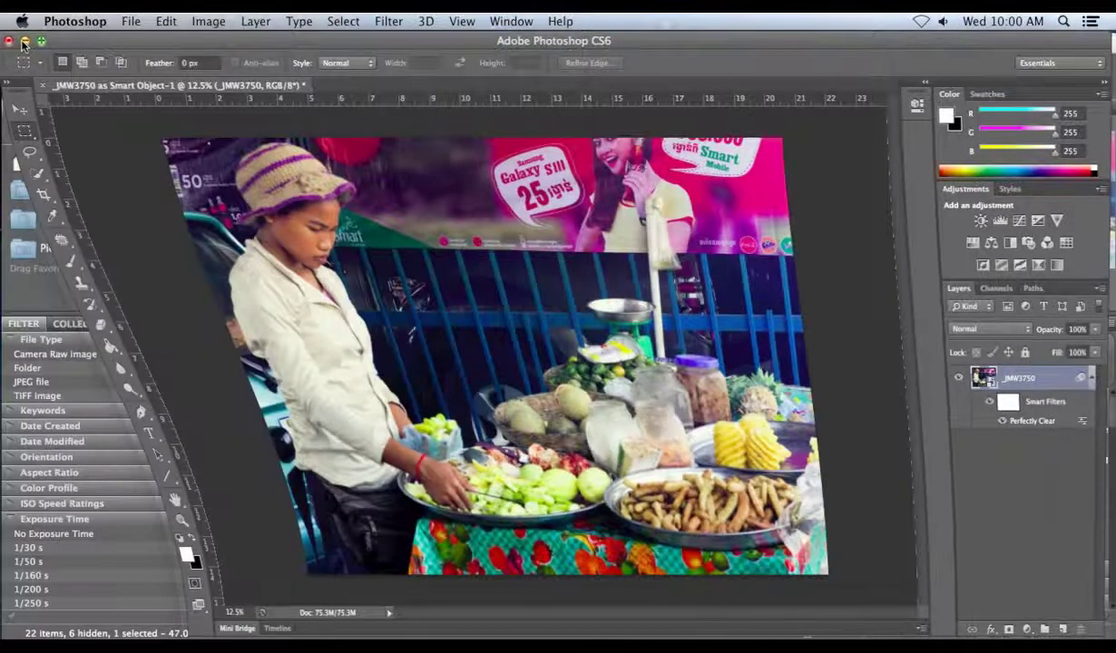